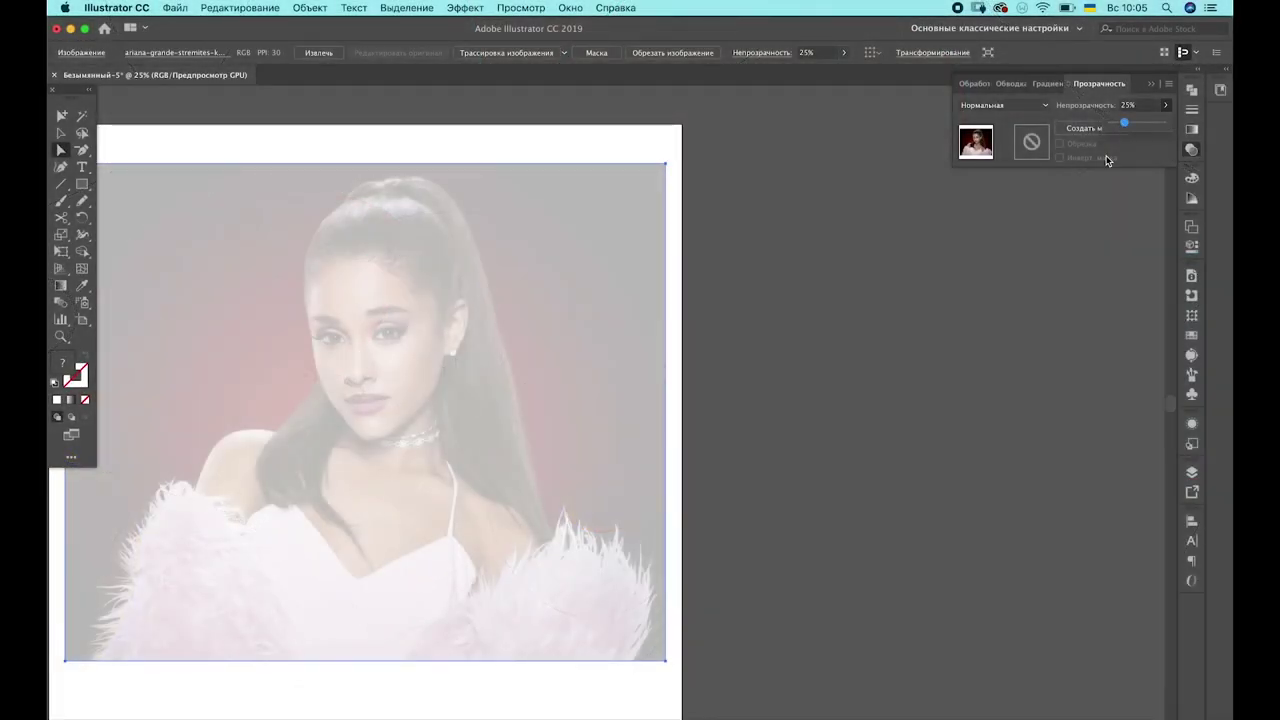
# Show the Layers panel listing Слой 1 and Слой 2
pyautogui.click(1189, 473)
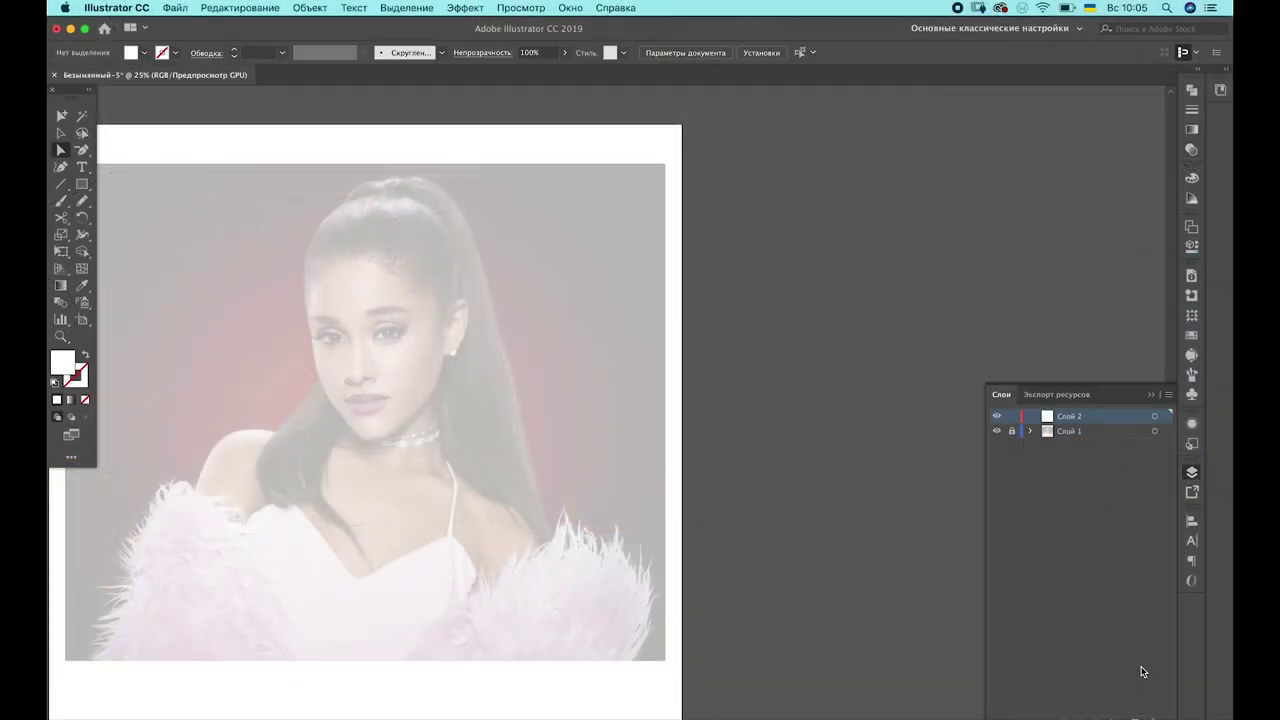
# Draw a long ellipse, flatten it to 3 px tall and fill it black (000000)
pyautogui.hotkey('ctrl', '-')
pyautogui.hscroll(3, 362, 318)
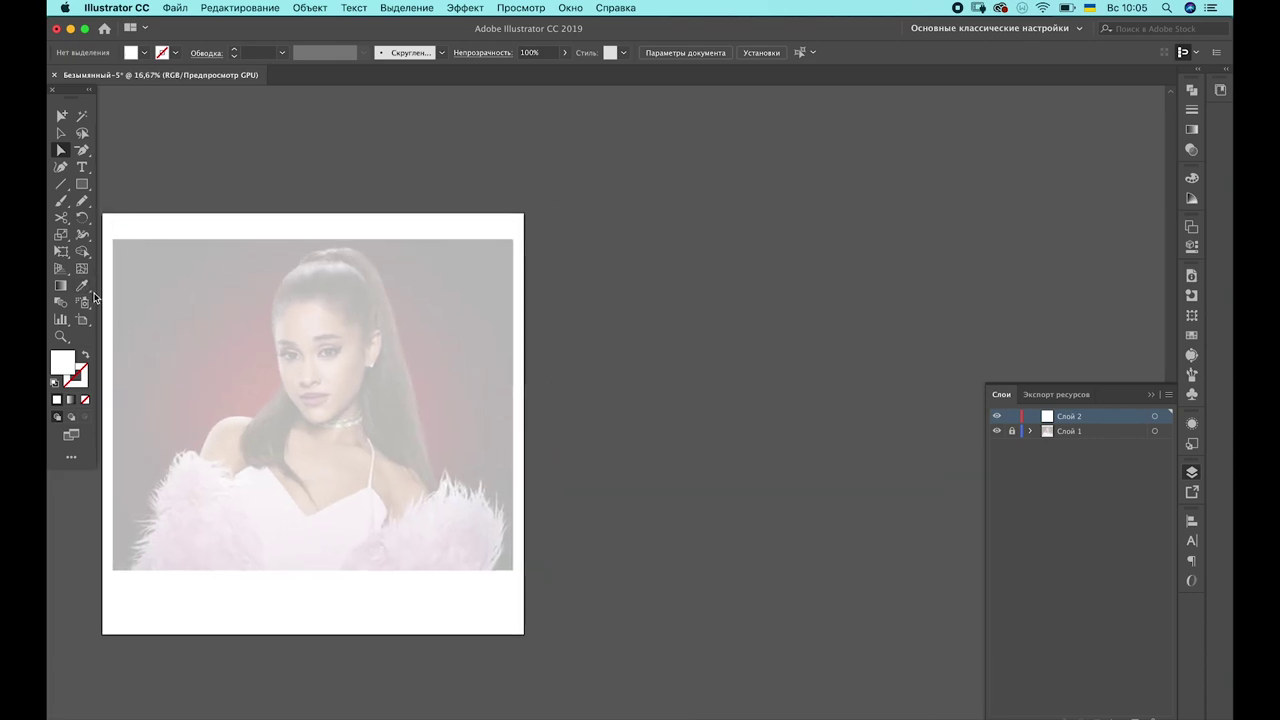
pyautogui.press('l')
pyautogui.moveTo(600, 232); pyautogui.dragTo(1094, 238)
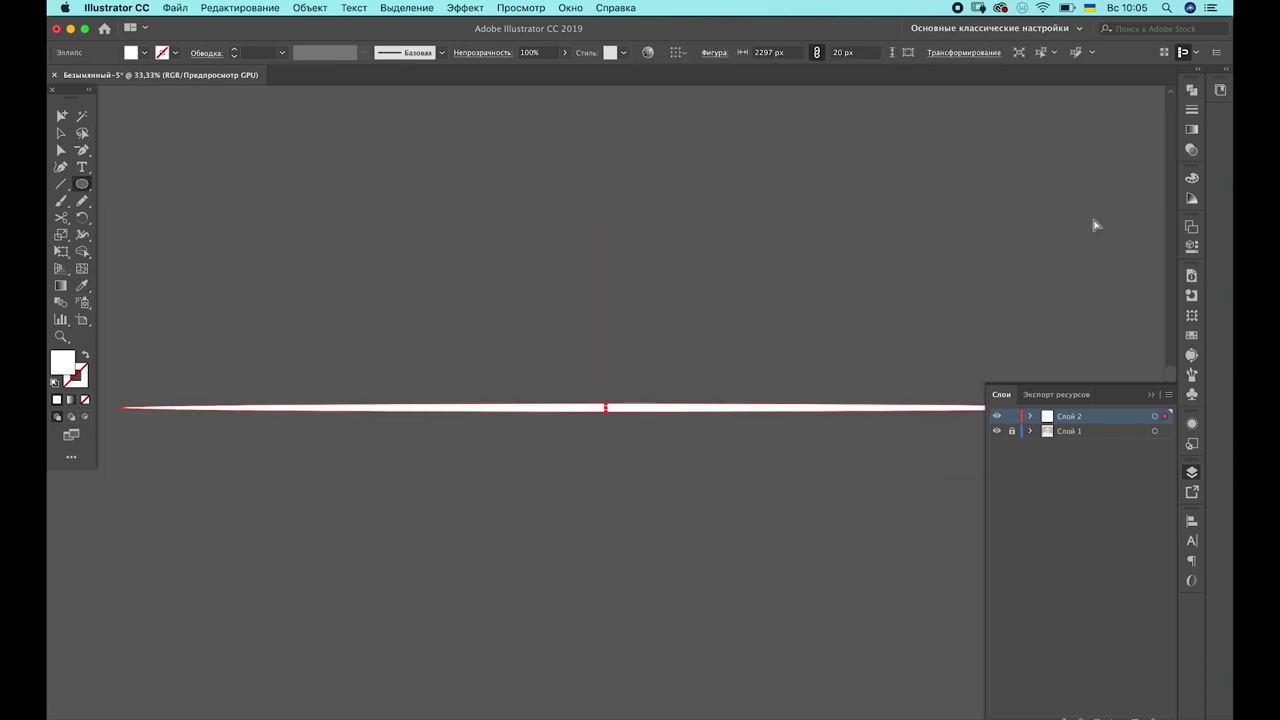
pyautogui.press('a')
pyautogui.moveTo(609, 508); pyautogui.dragTo(609, 340)
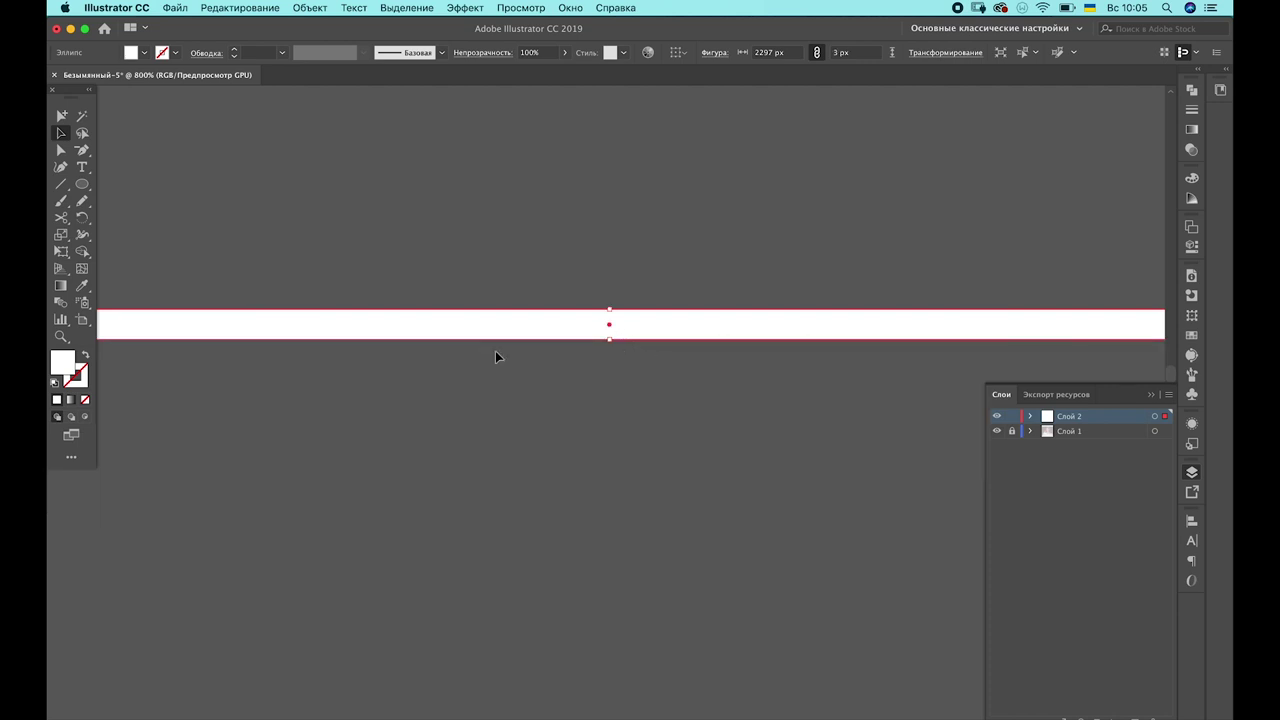
pyautogui.doubleClick(62, 362)
pyautogui.write('000000')
pyautogui.press('Return')
# Make the black ellipse into a new art brush with Hue Shift colorization
pyautogui.click(1191, 375)
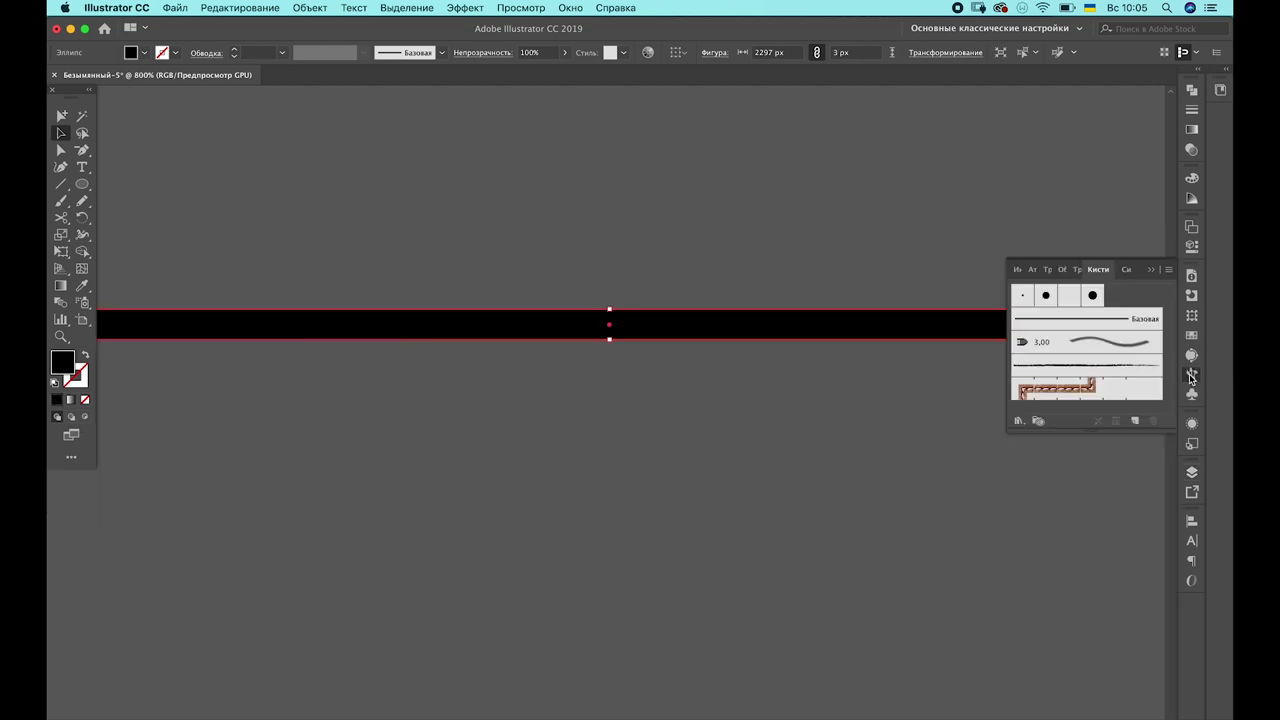
pyautogui.moveTo(915, 330); pyautogui.dragTo(1080, 350)
pyautogui.click(585, 439)
pyautogui.click(690, 486)
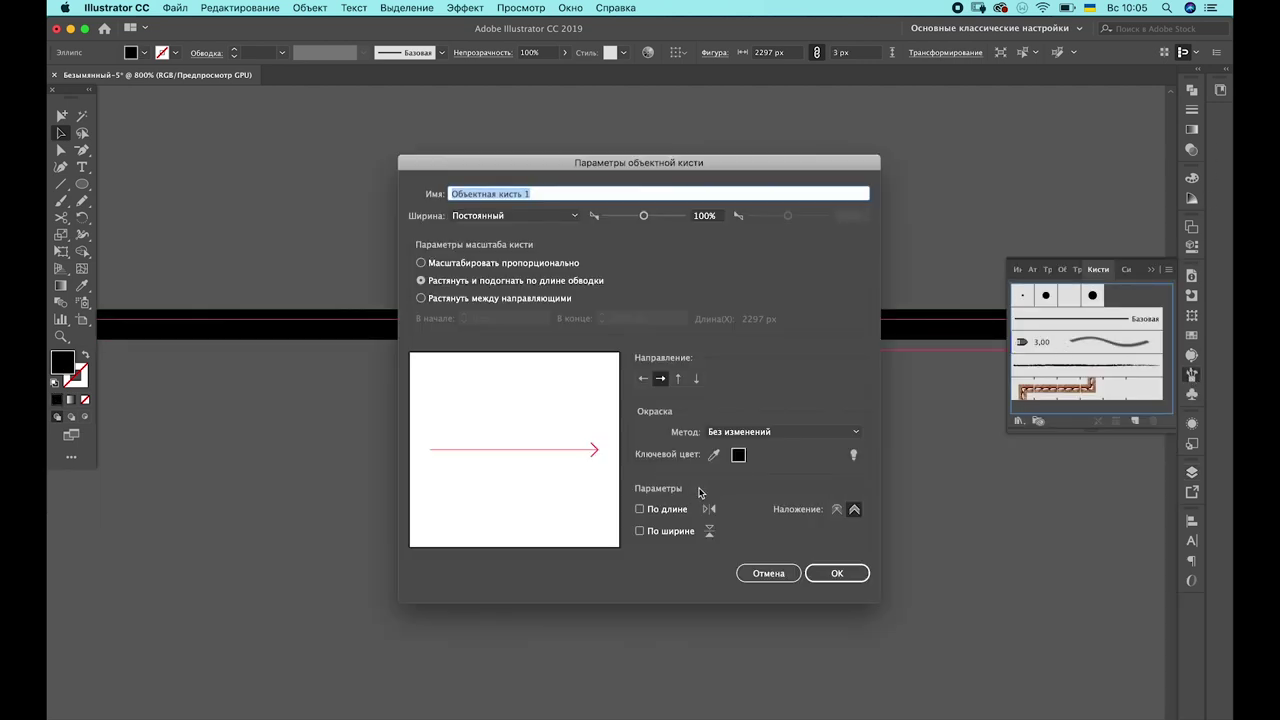
pyautogui.click(780, 431)
pyautogui.click(766, 477)
pyautogui.click(835, 573)
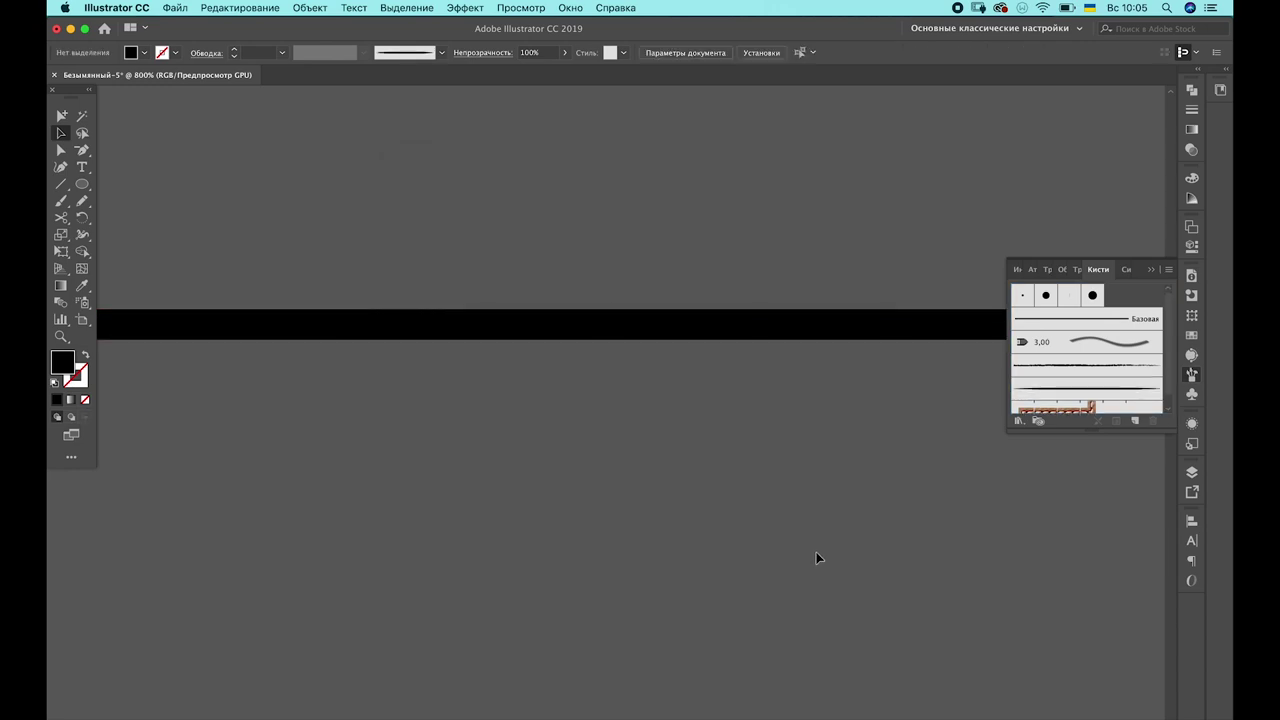
pyautogui.press('super+minus')
pyautogui.press('super+minus')
pyautogui.press('super+minus')
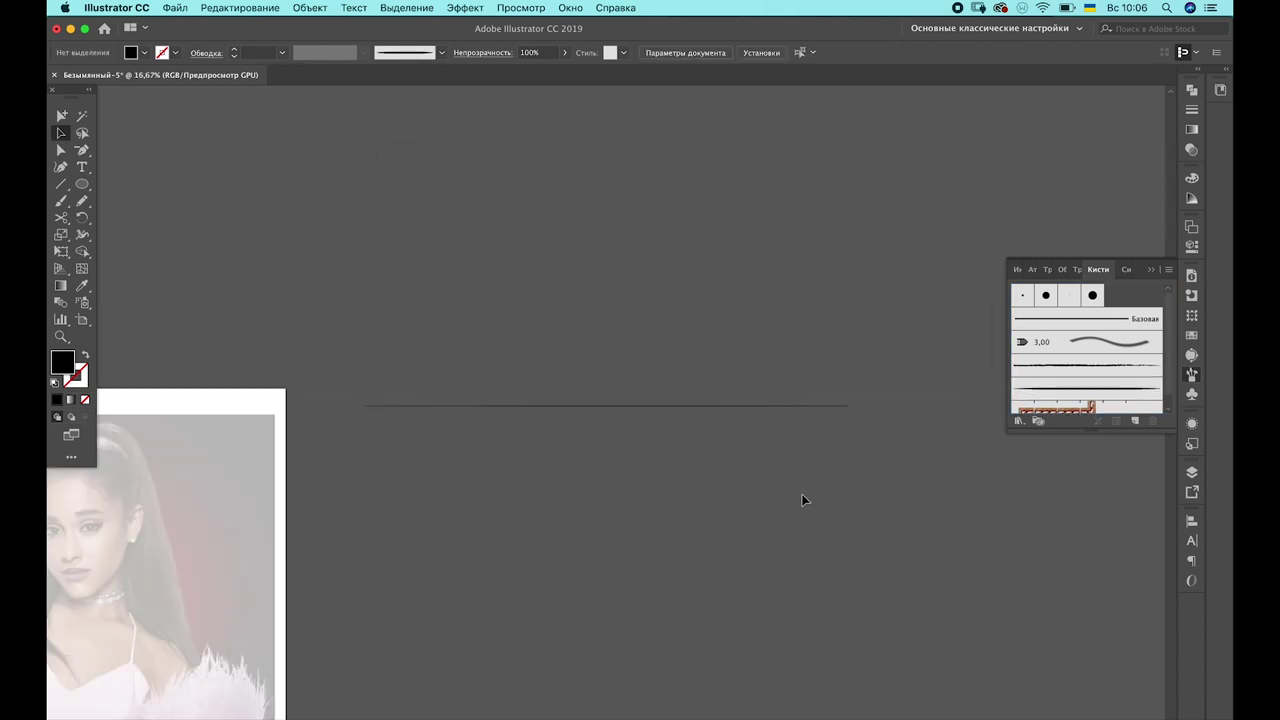
# Delete the sample brush line and zoom in on the artboard with layers showing
pyautogui.click(722, 406)
pyautogui.press('Delete')
pyautogui.press('super+plus')
pyautogui.press('super+plus')
pyautogui.hscroll(-5, 721, 400)
pyautogui.scroll(-3, 721, 400)
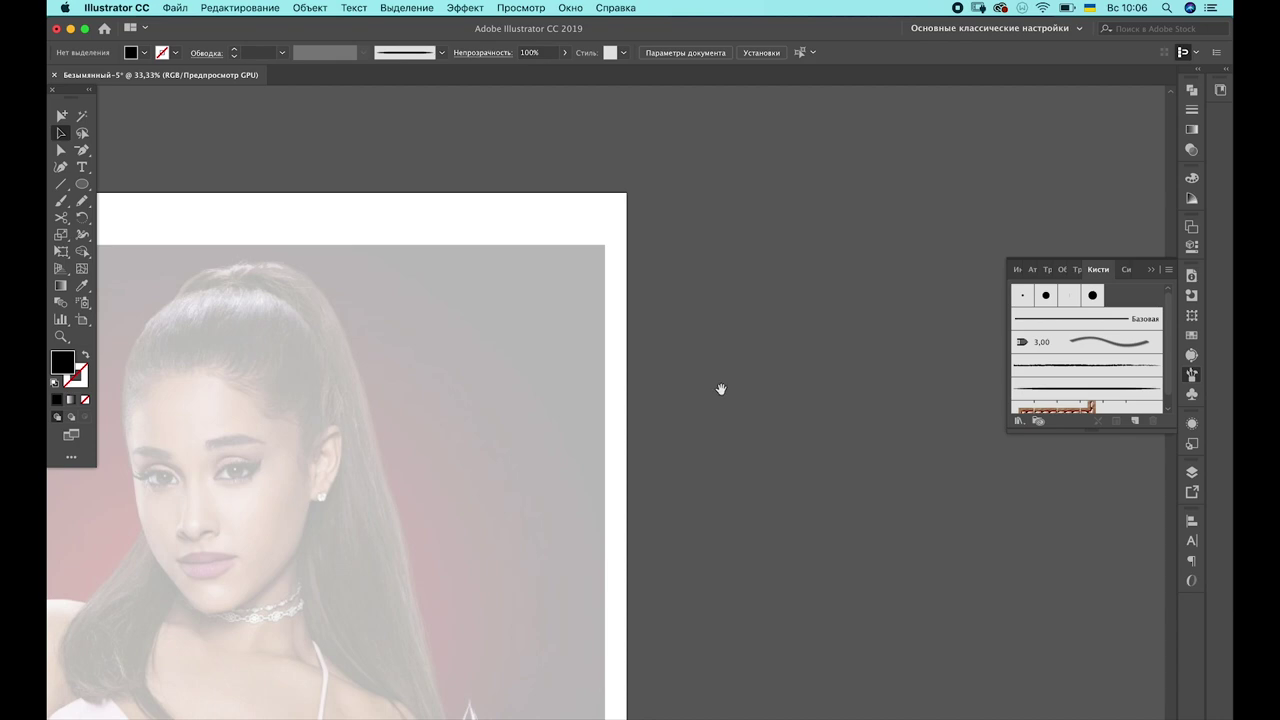
pyautogui.hscroll(-3, 950, 430)
pyautogui.click(1192, 472)
pyautogui.hscroll(3, 700, 449)
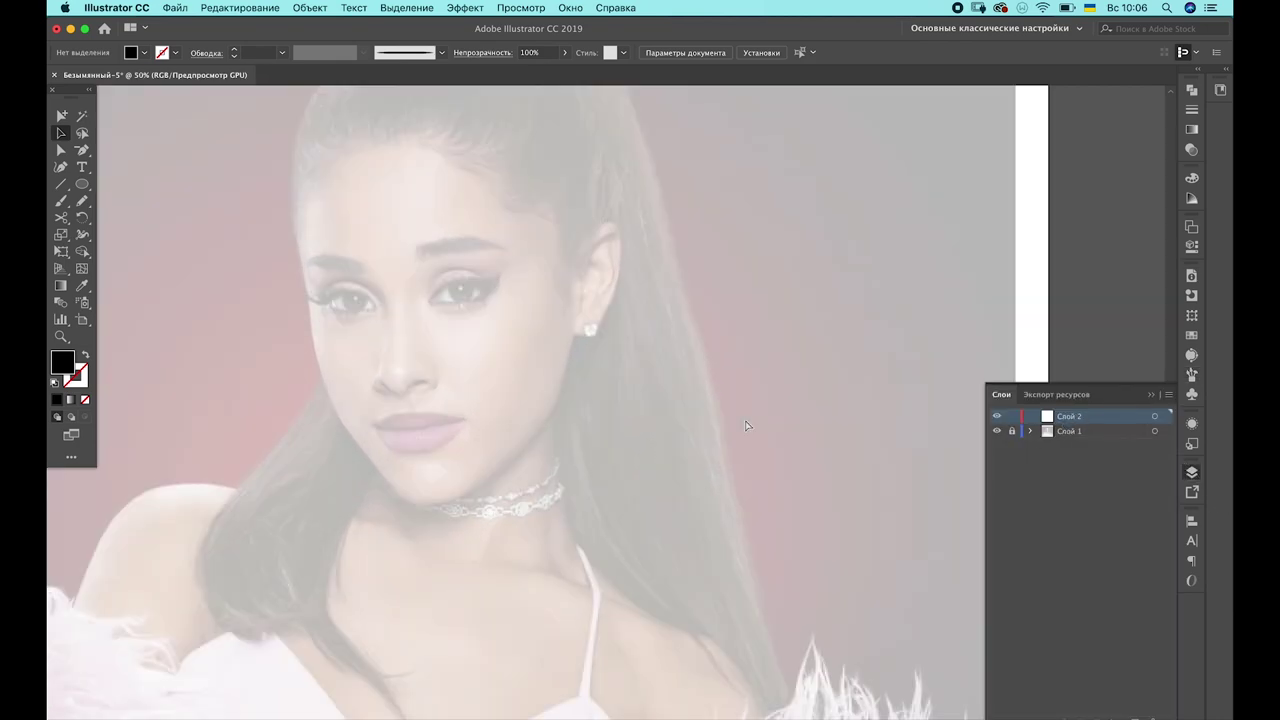
# Paint eyeliner along the right-hand upper eyelid with the Paintbrush
pyautogui.press('b')
pyautogui.press('super+plus')
pyautogui.press('super+plus')
pyautogui.press('super+plus')
pyautogui.scroll(3, 600, 406)
pyautogui.hscroll(-5, 540, 380)
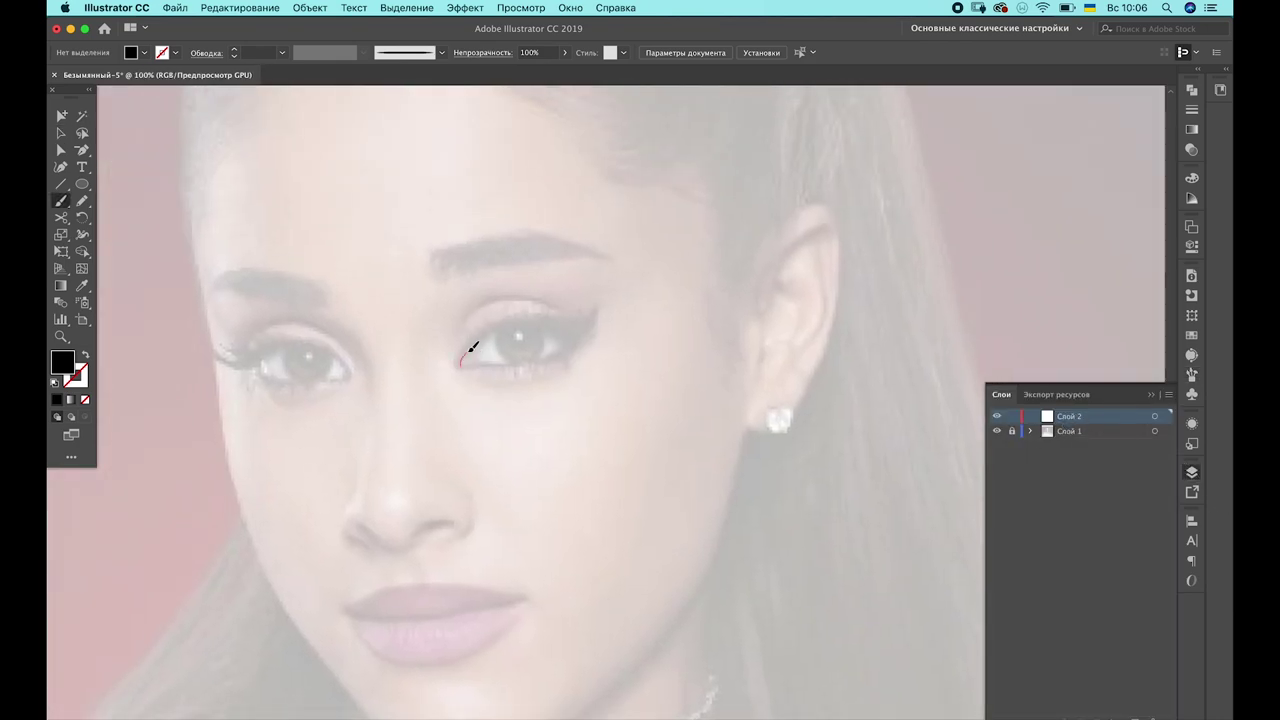
pyautogui.moveTo(570, 328)
pyautogui.mouseDown()
pyautogui.moveTo(603, 317)
pyautogui.moveTo(452, 370)
pyautogui.mouseUp()
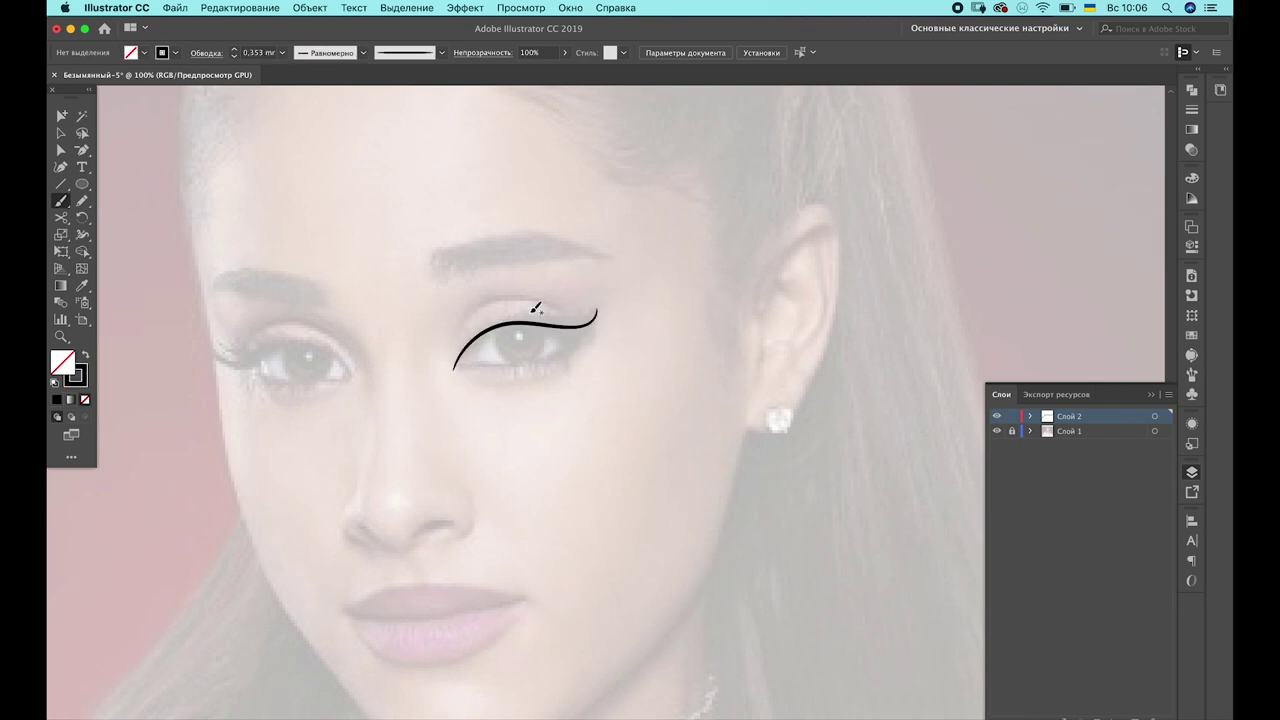
# Give the eyeliner a 1 mm stroke and taper its inner end to a point
pyautogui.press('a')
pyautogui.click(1192, 109)
pyautogui.click(1110, 106)
pyautogui.click(1135, 182)
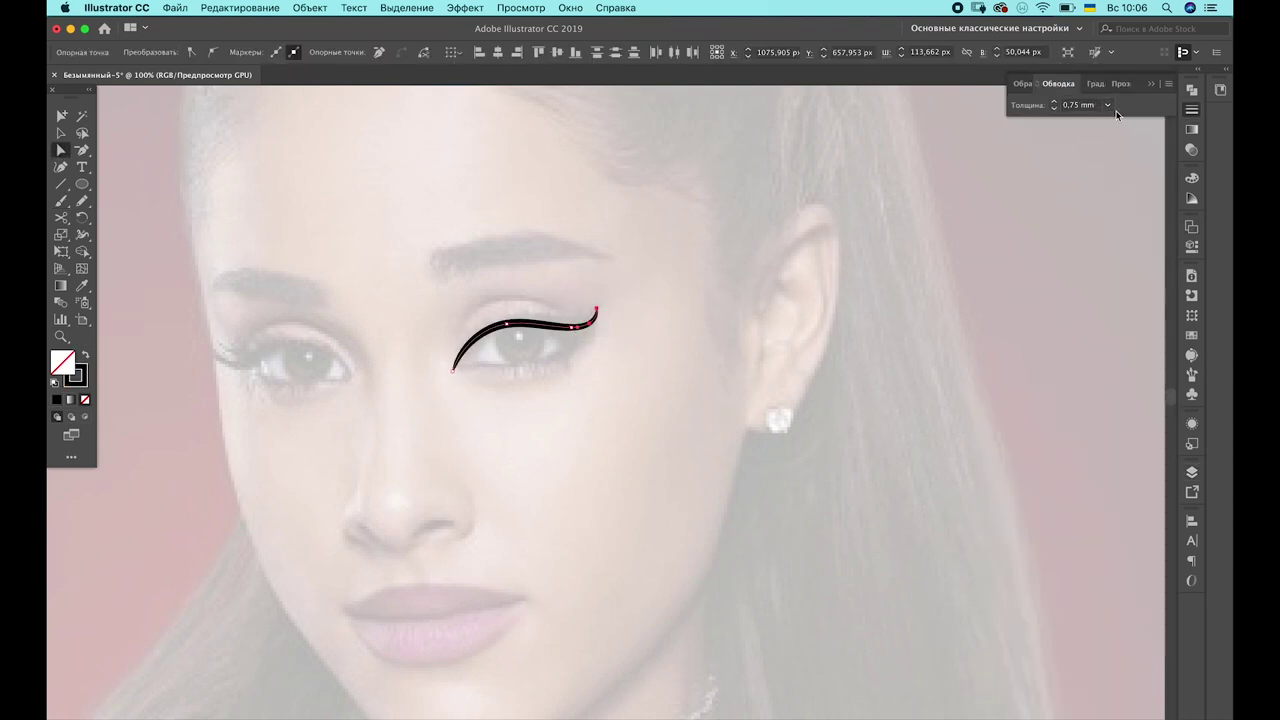
pyautogui.click(1108, 105)
pyautogui.click(1129, 197)
pyautogui.press('super+shift+a')
pyautogui.hotkey('shift', 'w')
pyautogui.moveTo(478, 340); pyautogui.dragTo(455, 374)
pyautogui.press('a')
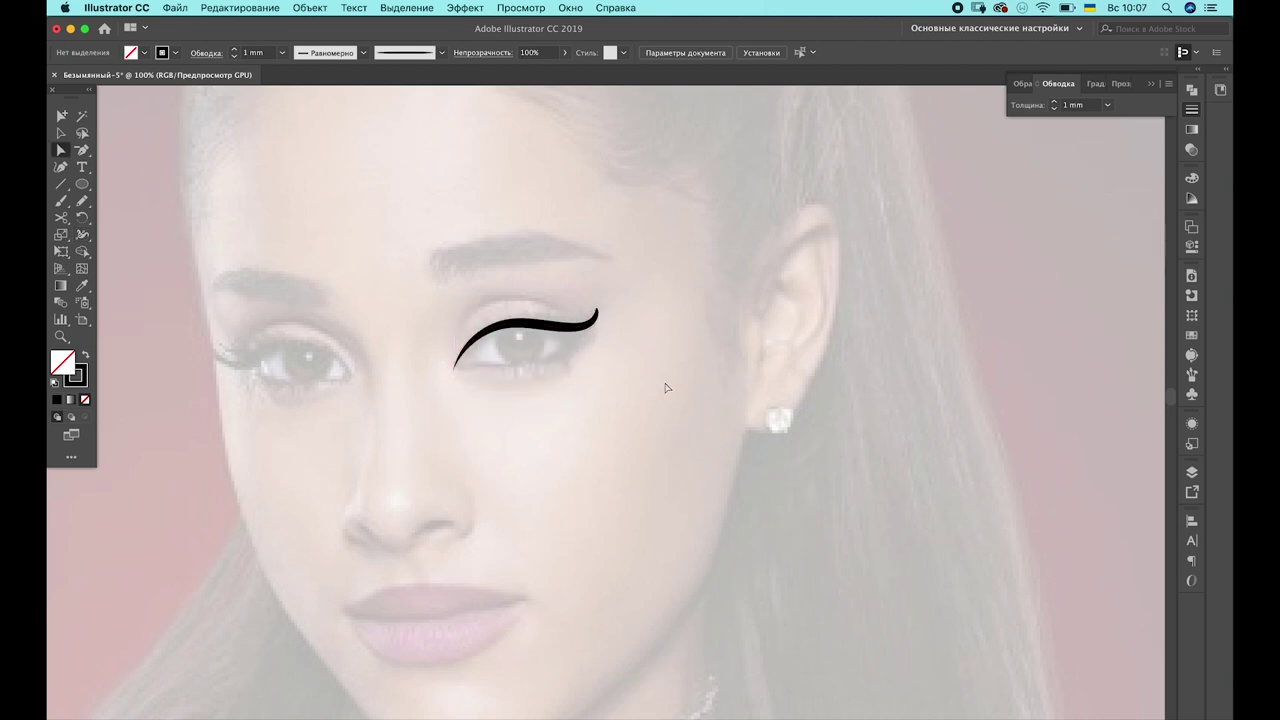
# Circle the right-hand iris and set its stroke to 0.5 mm
pyautogui.moveTo(548, 343)
pyautogui.mouseDown()
pyautogui.moveTo(505, 328)
pyautogui.moveTo(548, 332)
pyautogui.mouseUp()
pyautogui.press('super+z')
pyautogui.doubleClick(61, 200)
pyautogui.press('Return')
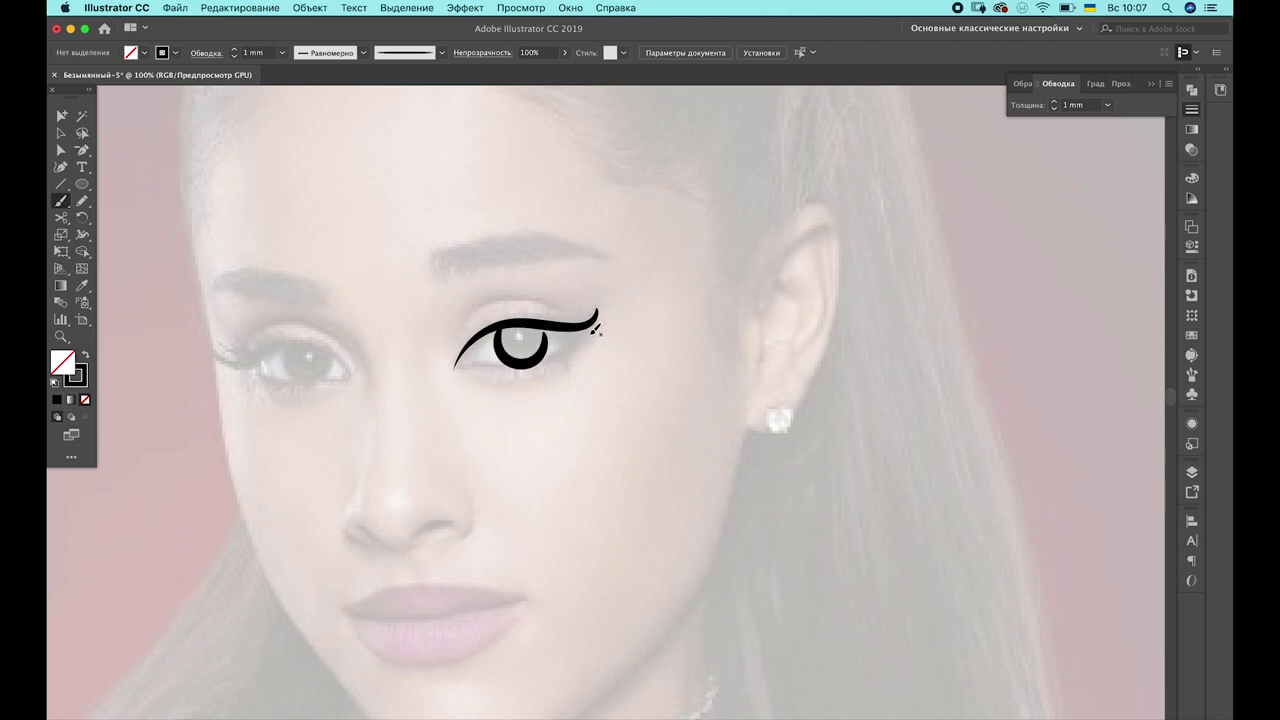
pyautogui.click(521, 364)
pyautogui.click(1107, 105)
pyautogui.click(1080, 140)
pyautogui.click(631, 369)
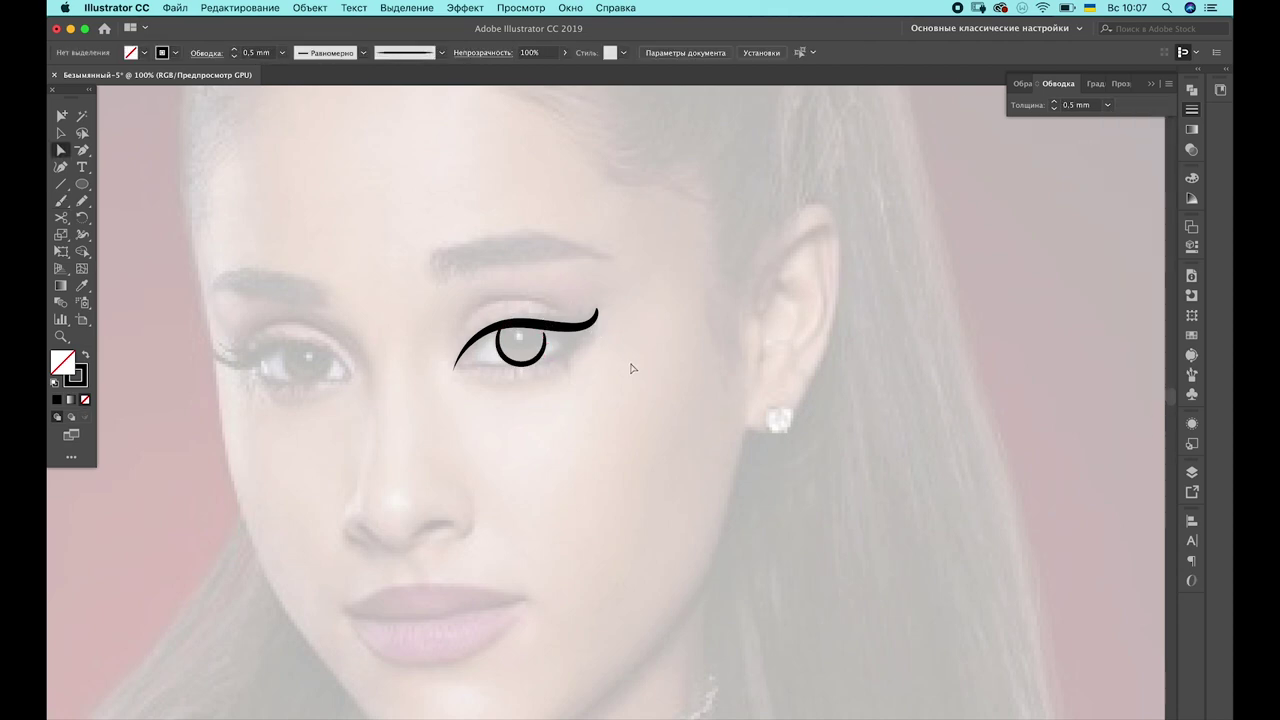
# Draw the right eyebrow outline and raise its top curve up and right
pyautogui.moveTo(440, 283); pyautogui.dragTo(571, 257)
pyautogui.press('super+z')
pyautogui.moveTo(432, 260); pyautogui.dragTo(617, 256)
pyautogui.press('a')
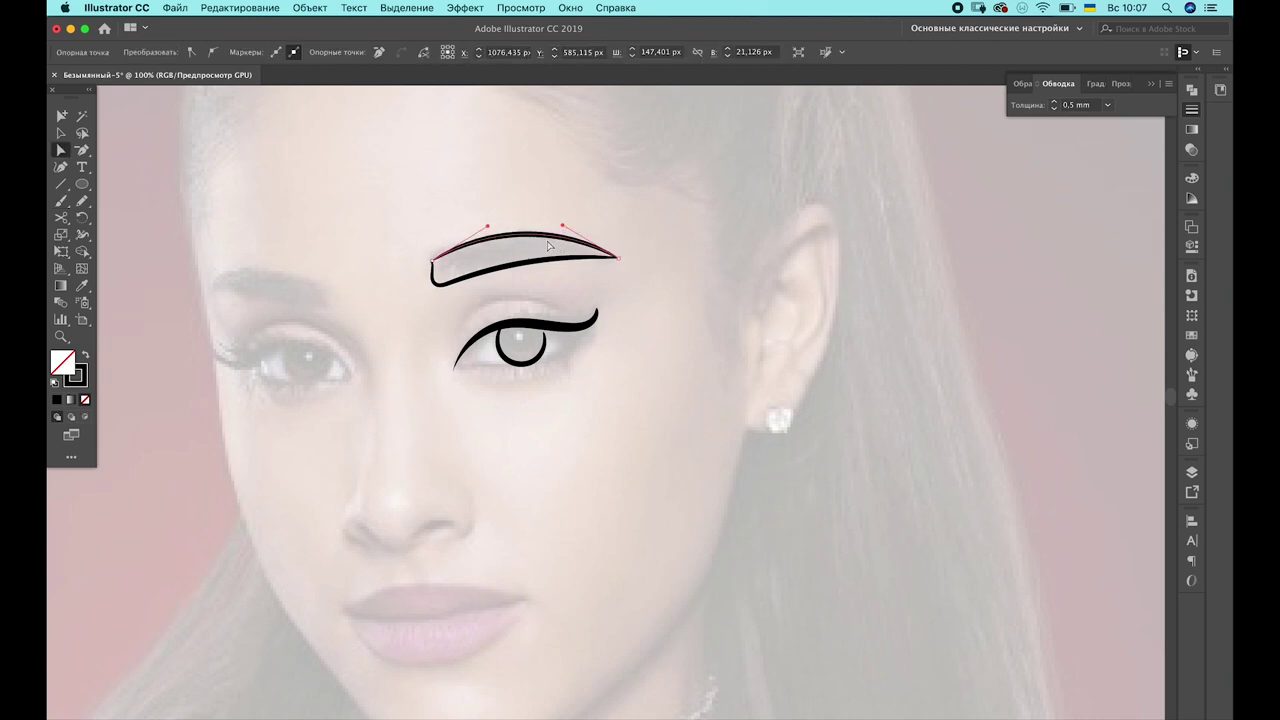
pyautogui.click(555, 248)
pyautogui.moveTo(531, 234); pyautogui.dragTo(541, 230)
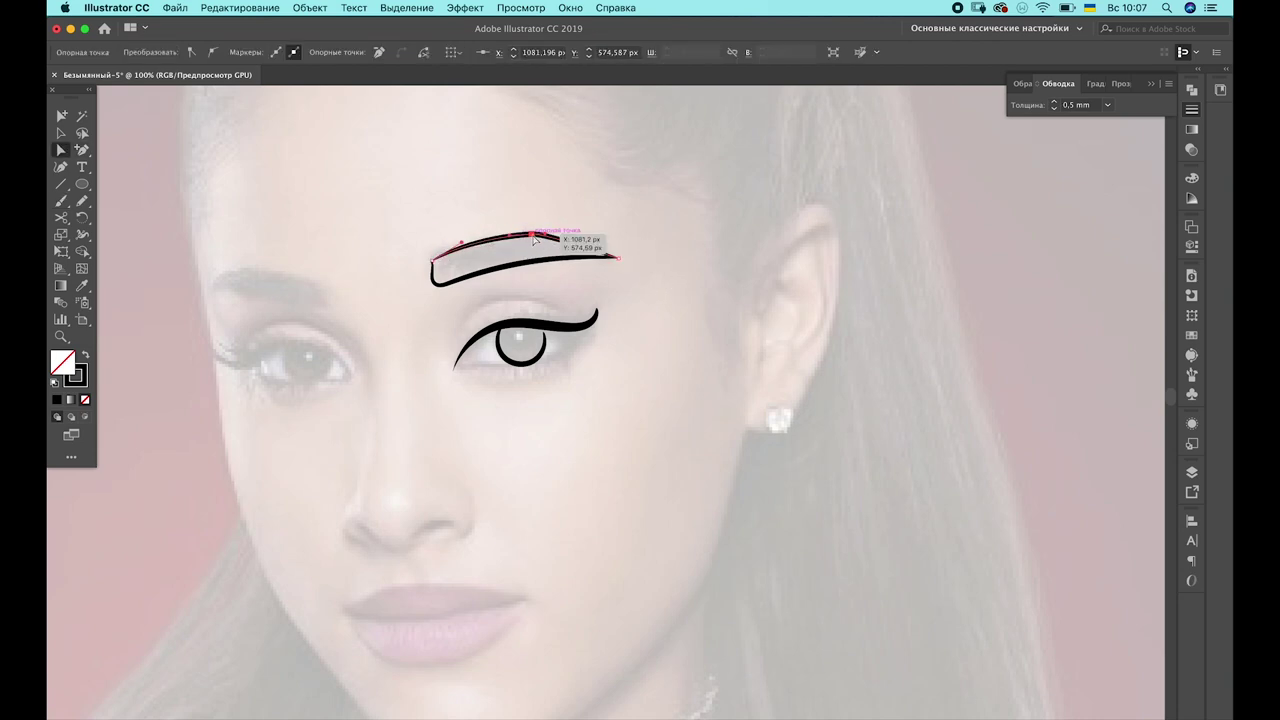
pyautogui.click(506, 214)
pyautogui.hscroll(-3, 471, 286)
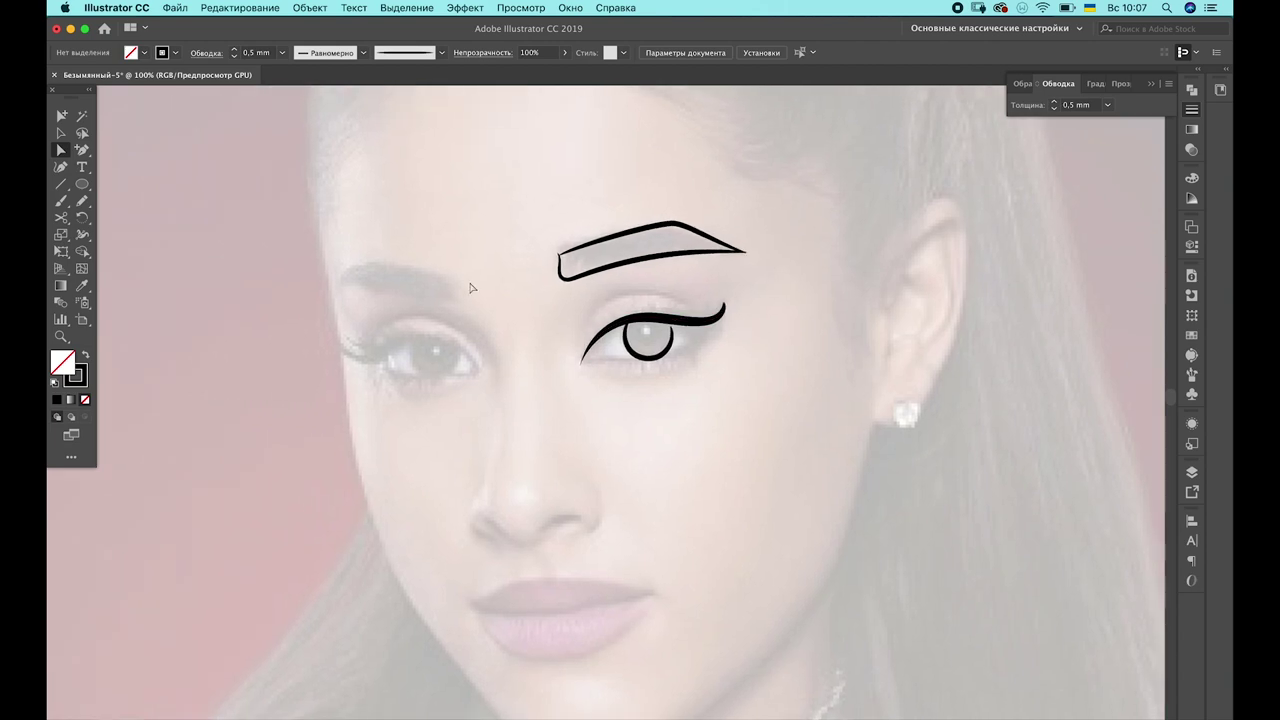
pyautogui.click(563, 263)
# Round off the right eyebrow's top-left corner
pyautogui.scroll(5, 558, 250)
pyautogui.moveTo(587, 331)
pyautogui.mouseDown()
pyautogui.moveTo(648, 318)
pyautogui.moveTo(565, 348)
pyautogui.moveTo(606, 354)
pyautogui.mouseUp()
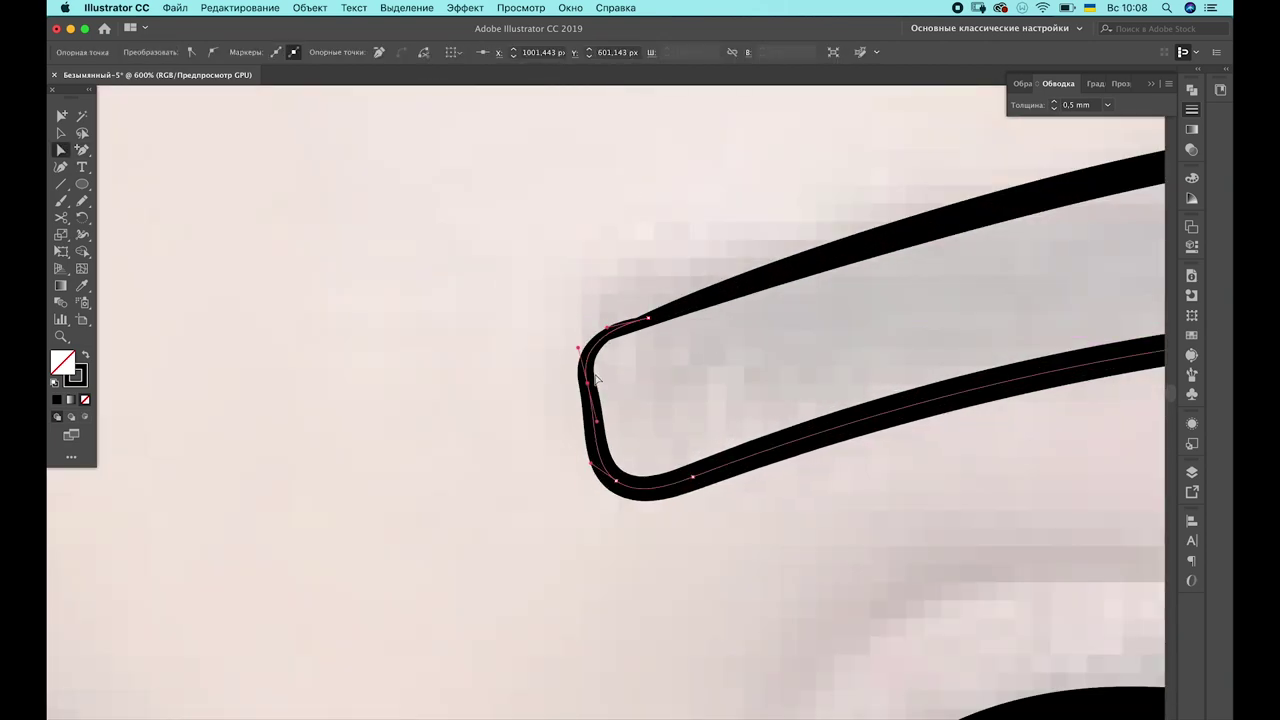
pyautogui.scroll(-5, 606, 354)
pyautogui.hscroll(-2, 654, 334)
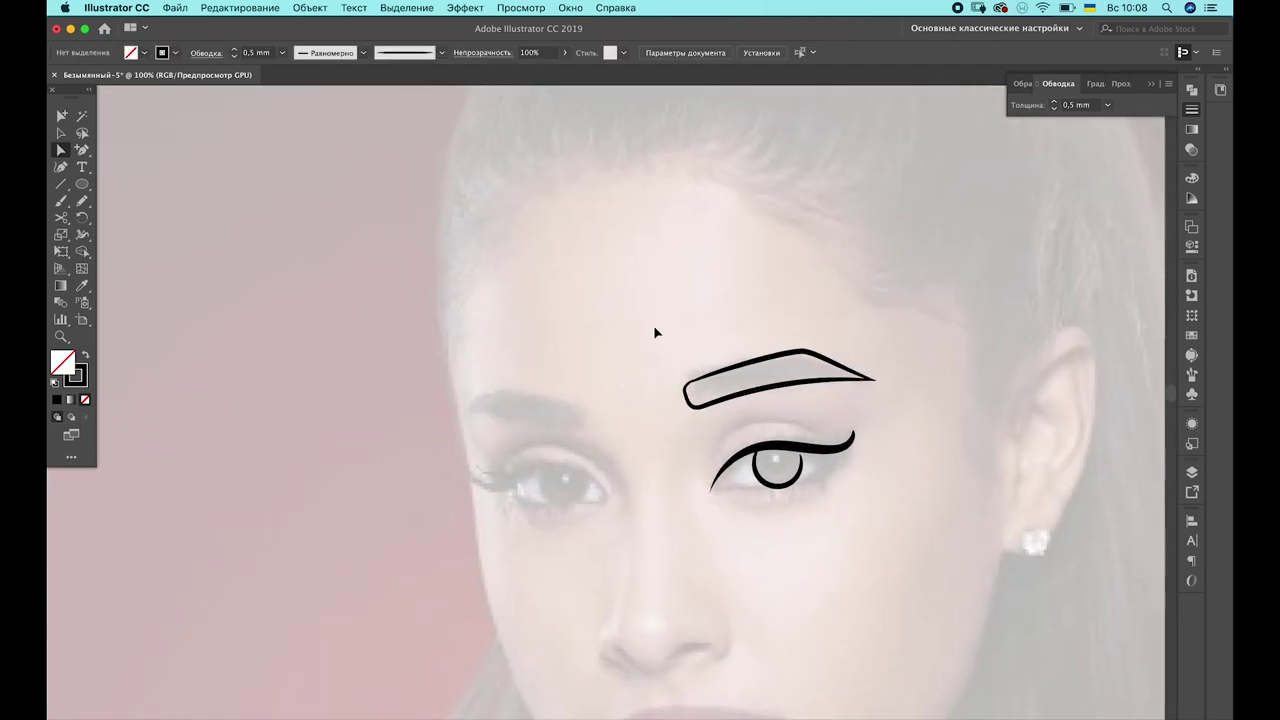
pyautogui.scroll(2, 629, 392)
# Draw the left-hand eyebrow and adjust the right eyebrow's lower-left corner
pyautogui.press('b')
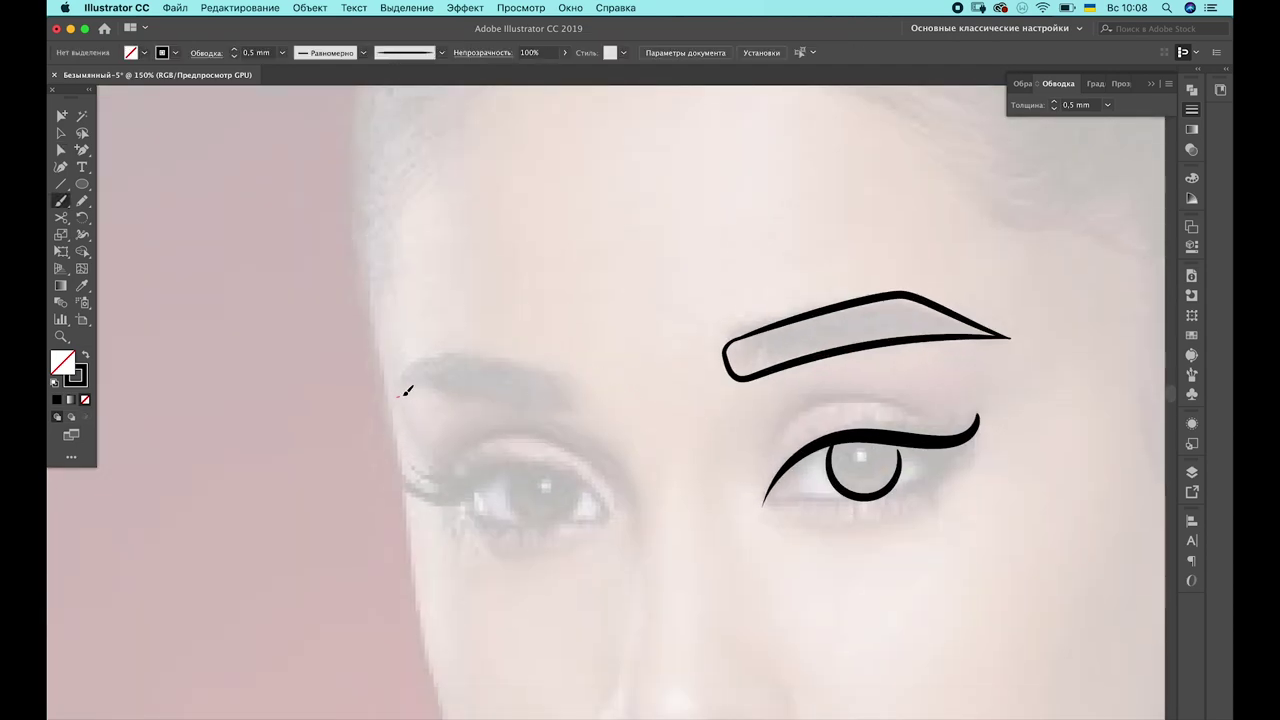
pyautogui.moveTo(466, 350); pyautogui.dragTo(396, 400)
pyautogui.press('a')
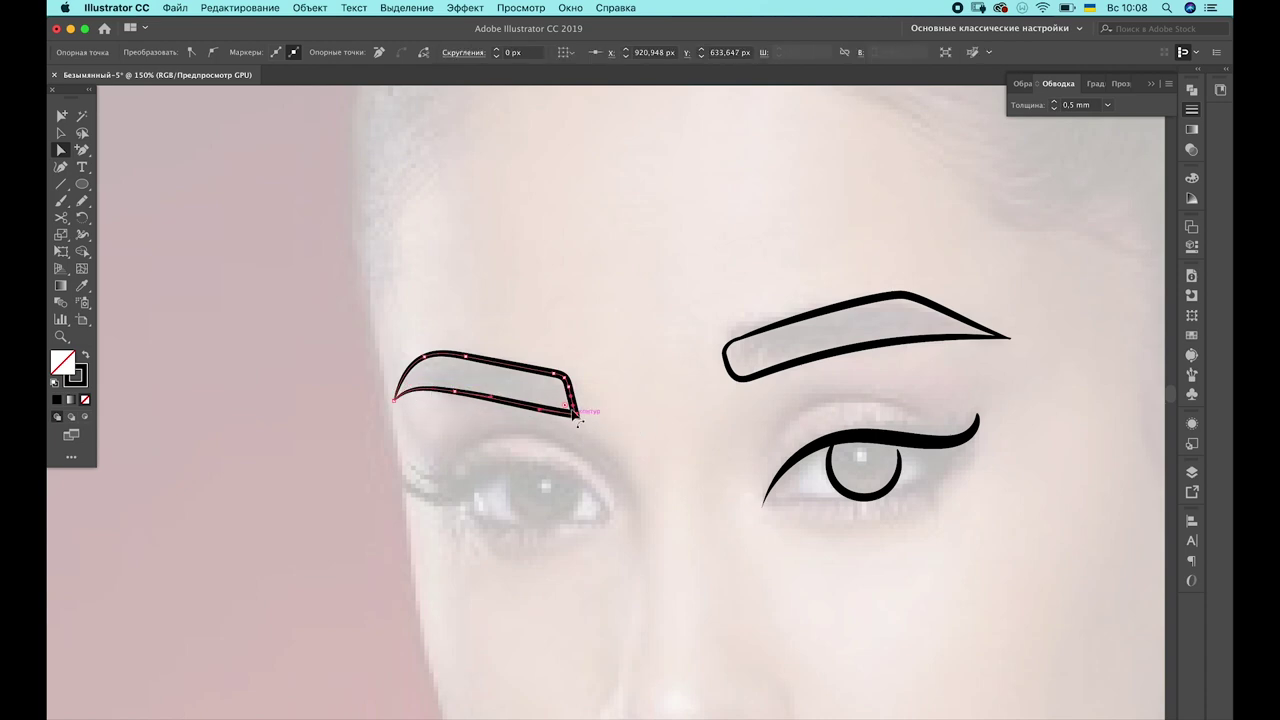
pyautogui.click(613, 412)
pyautogui.click(570, 380)
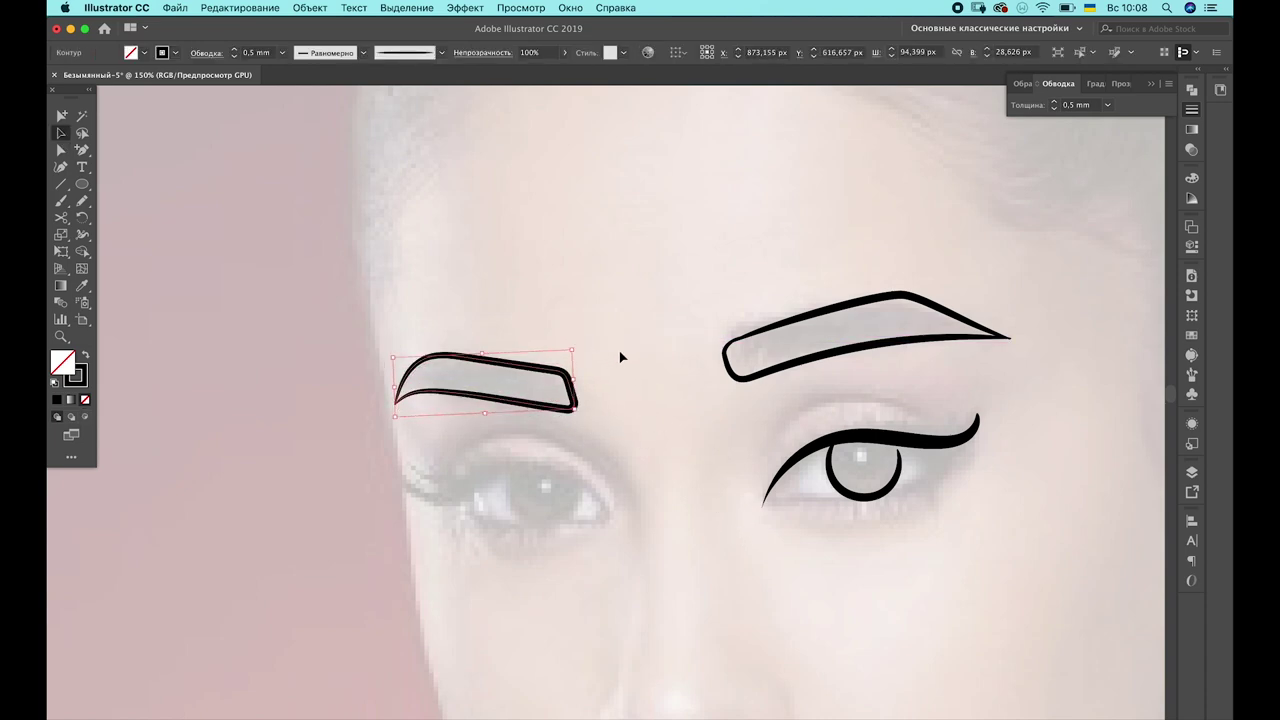
pyautogui.click(690, 370)
pyautogui.moveTo(740, 383); pyautogui.dragTo(748, 389)
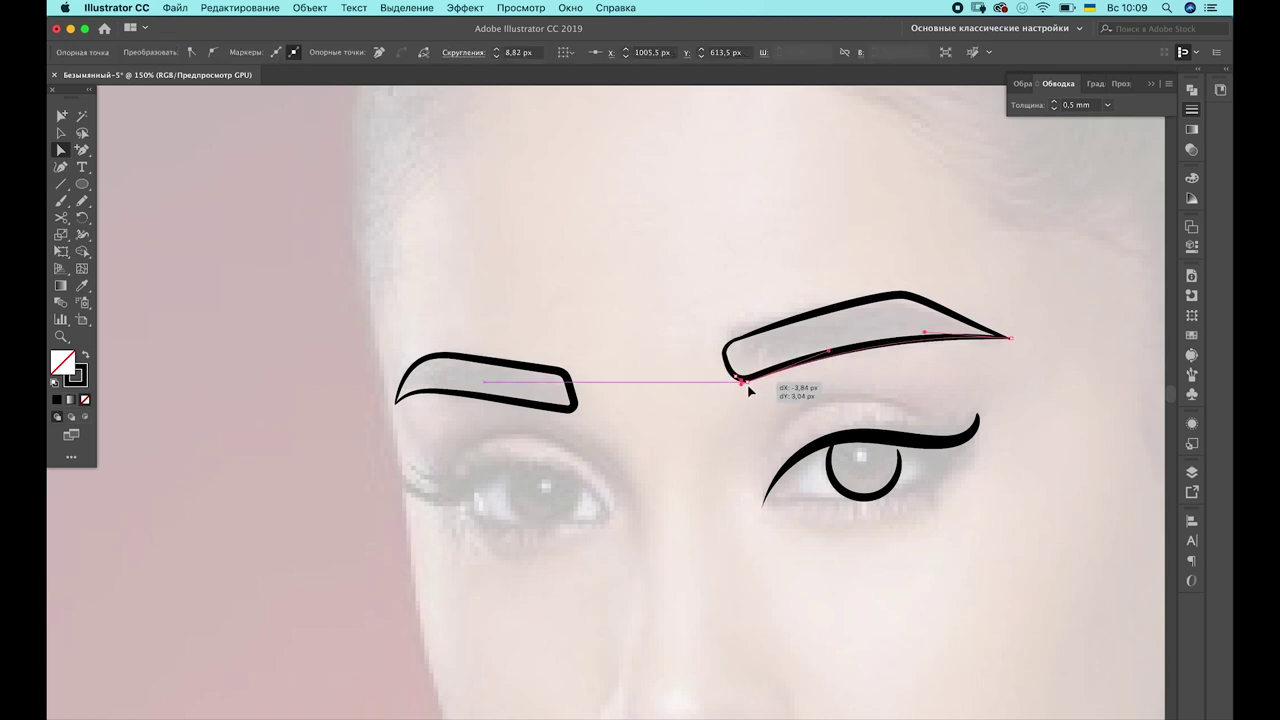
# Paint 1 mm eyeliner over the left eye and thicken it near the outer end
pyautogui.click(886, 432)
pyautogui.press('b')
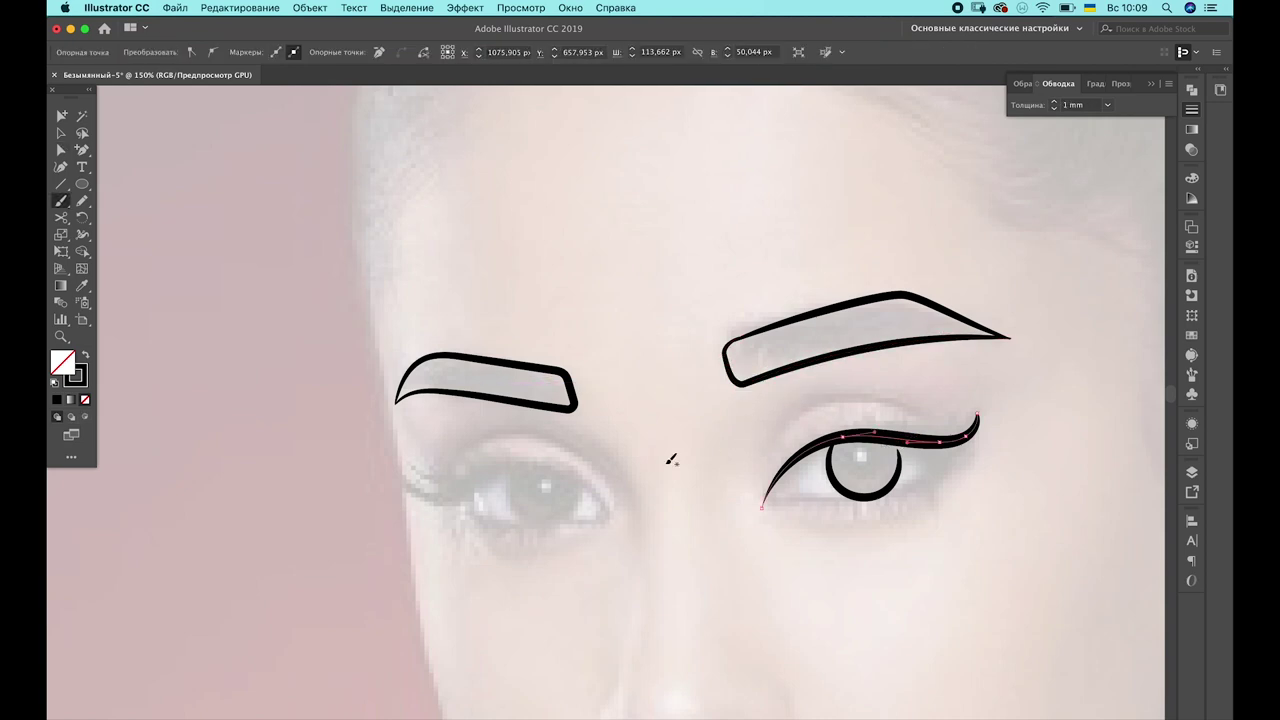
pyautogui.moveTo(502, 465); pyautogui.dragTo(396, 458)
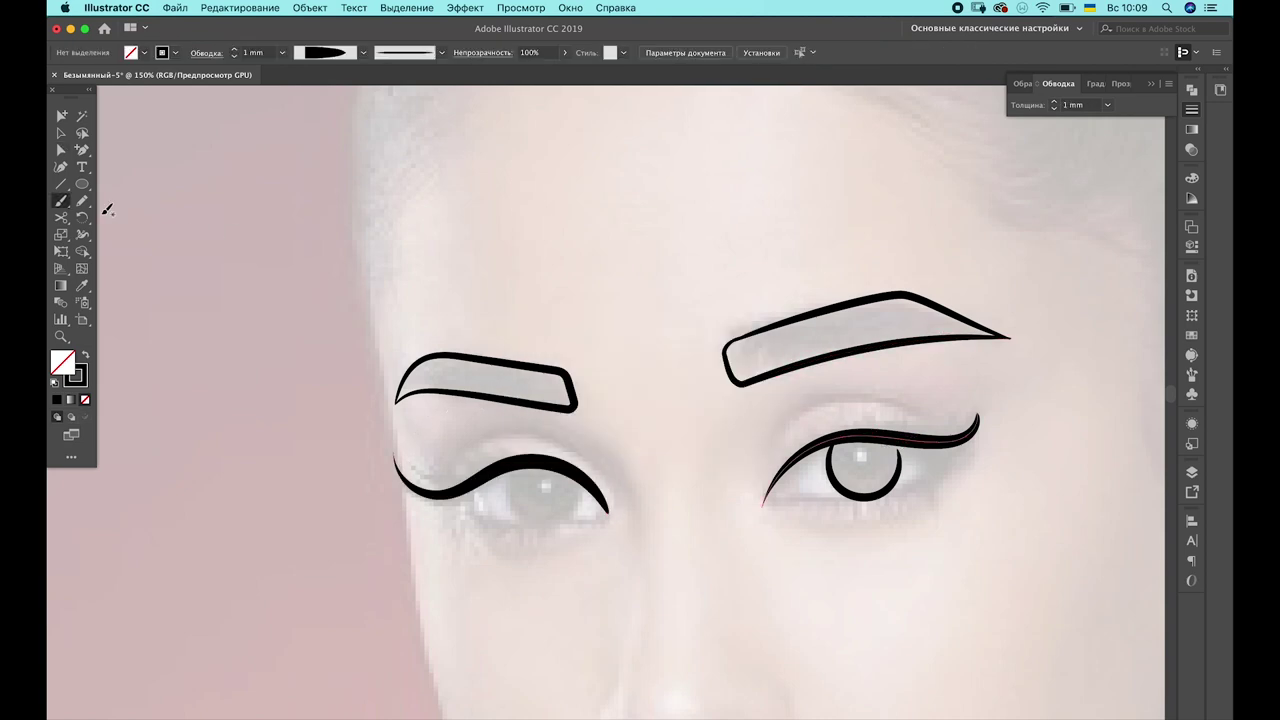
pyautogui.click(82, 234)
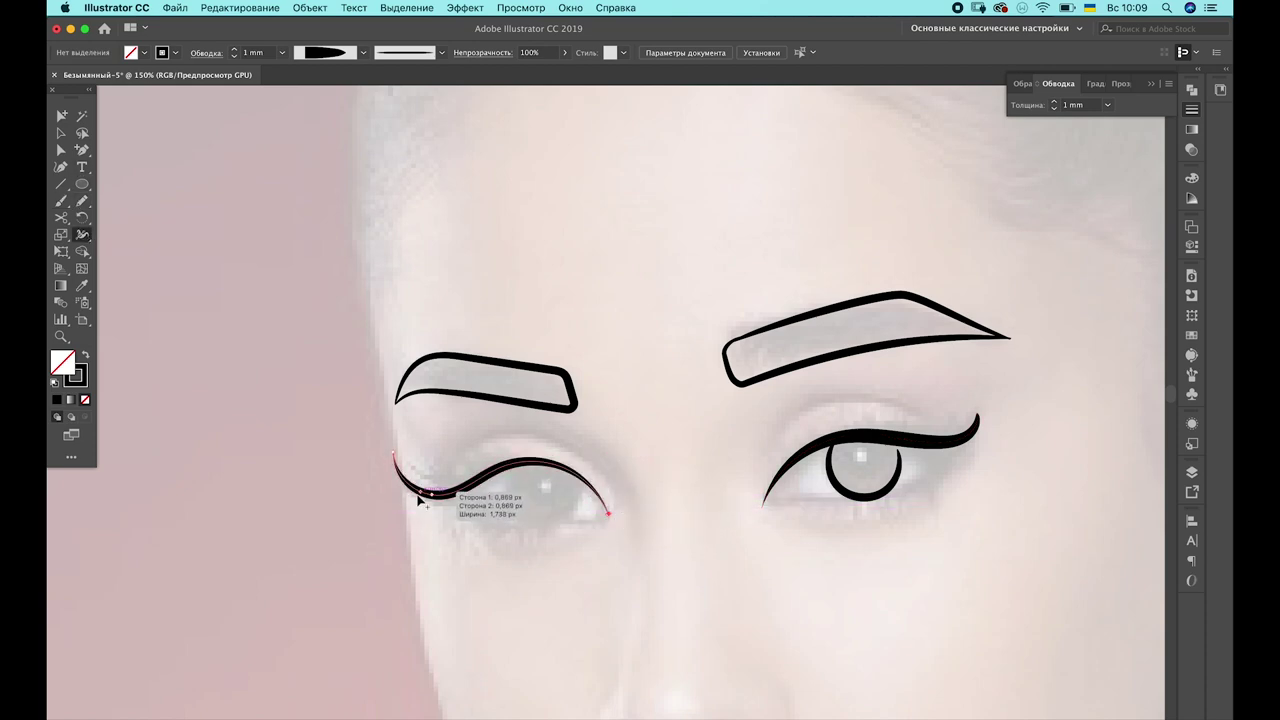
pyautogui.moveTo(418, 499); pyautogui.dragTo(432, 512)
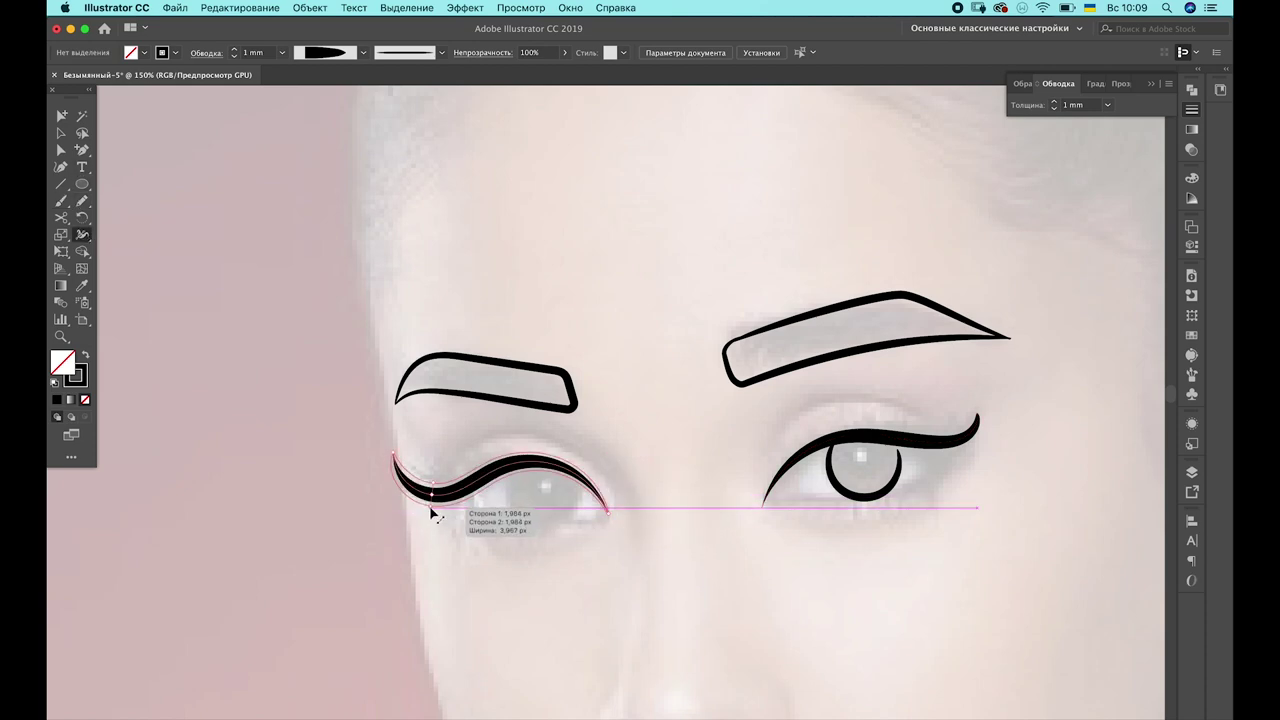
# Draw the lower lid line under the eye and adjust its anchors
pyautogui.press('b')
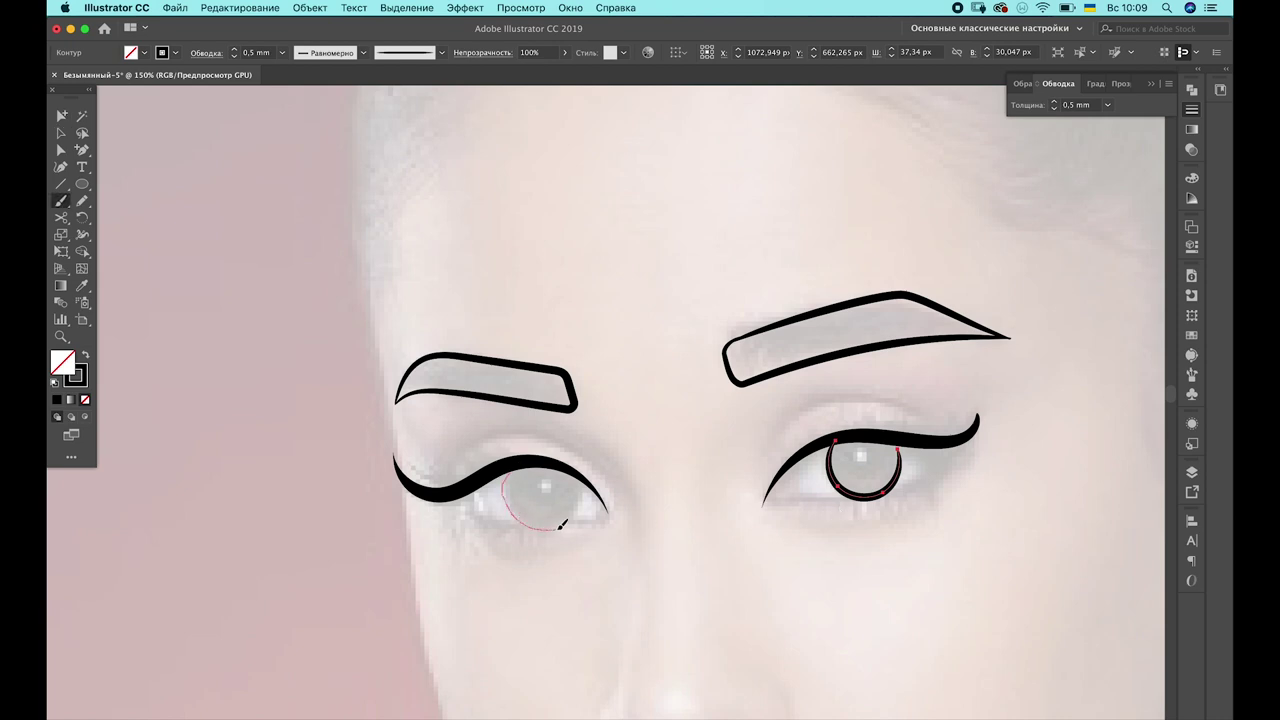
pyautogui.moveTo(562, 524)
pyautogui.mouseDown()
pyautogui.moveTo(592, 449)
pyautogui.moveTo(540, 466)
pyautogui.mouseUp()
pyautogui.hotkey('ctrl', 'z')
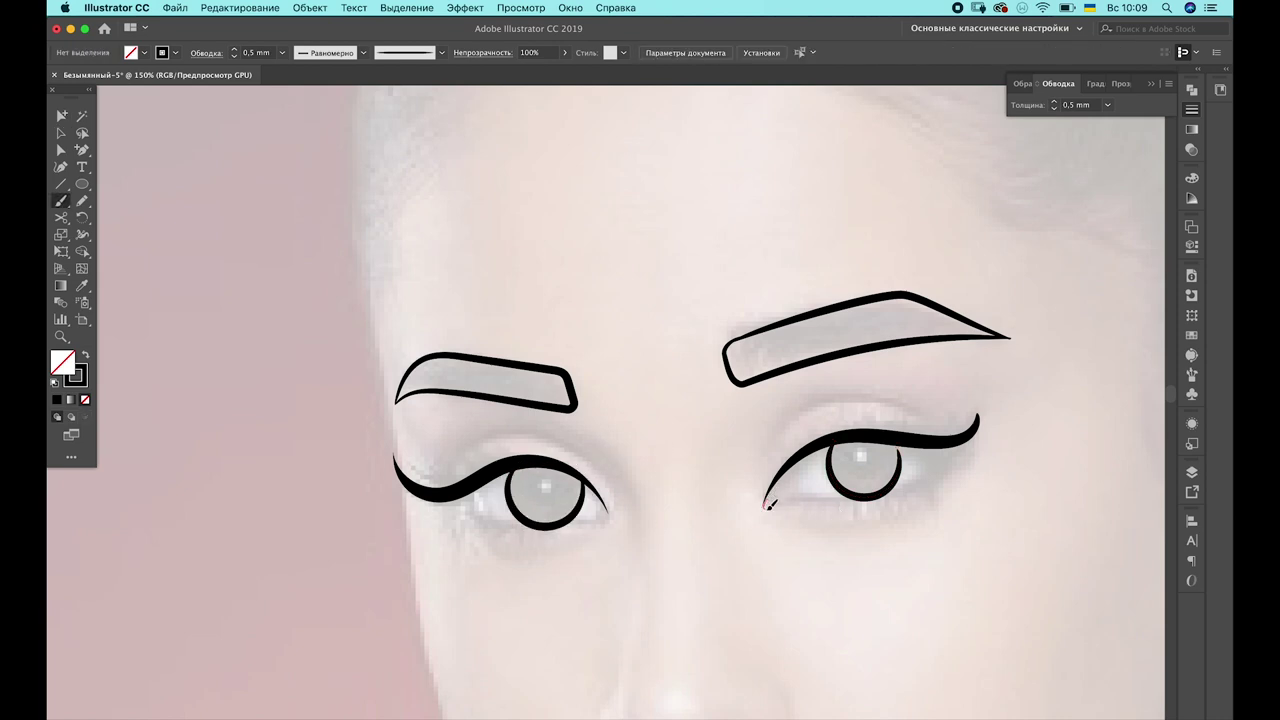
pyautogui.moveTo(912, 487); pyautogui.dragTo(938, 452)
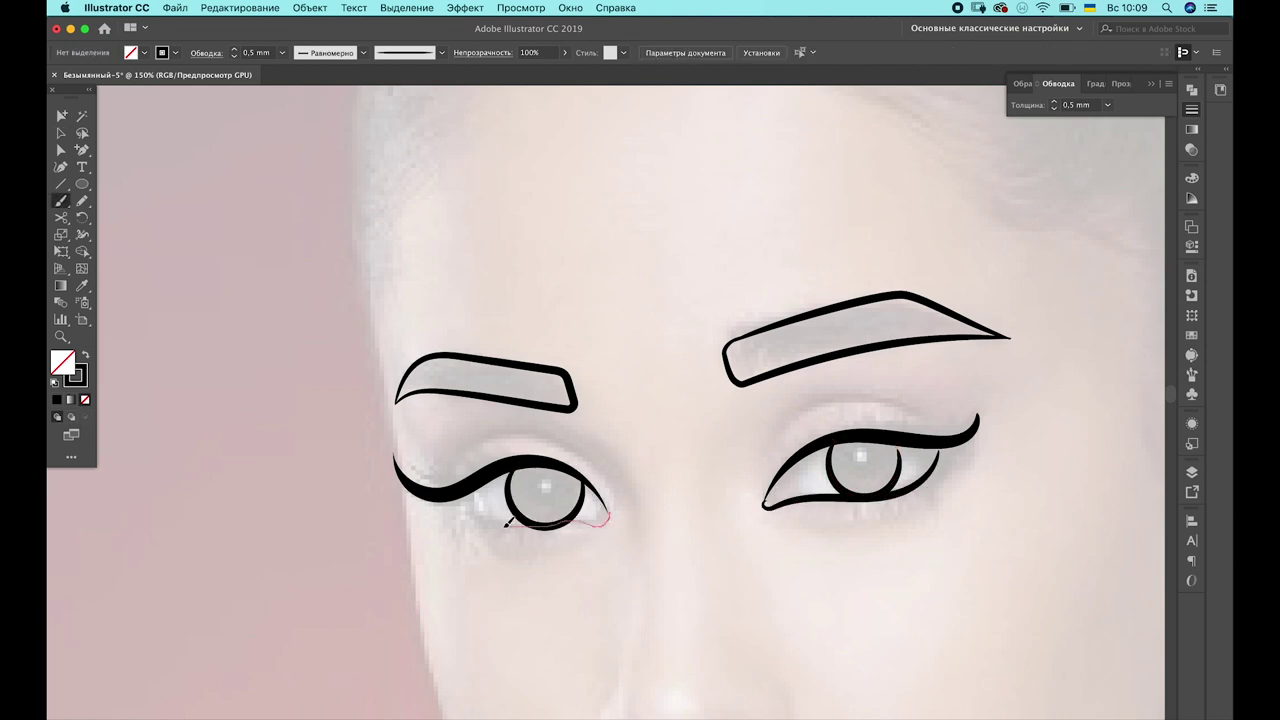
pyautogui.moveTo(507, 522); pyautogui.dragTo(484, 528)
pyautogui.press('a')
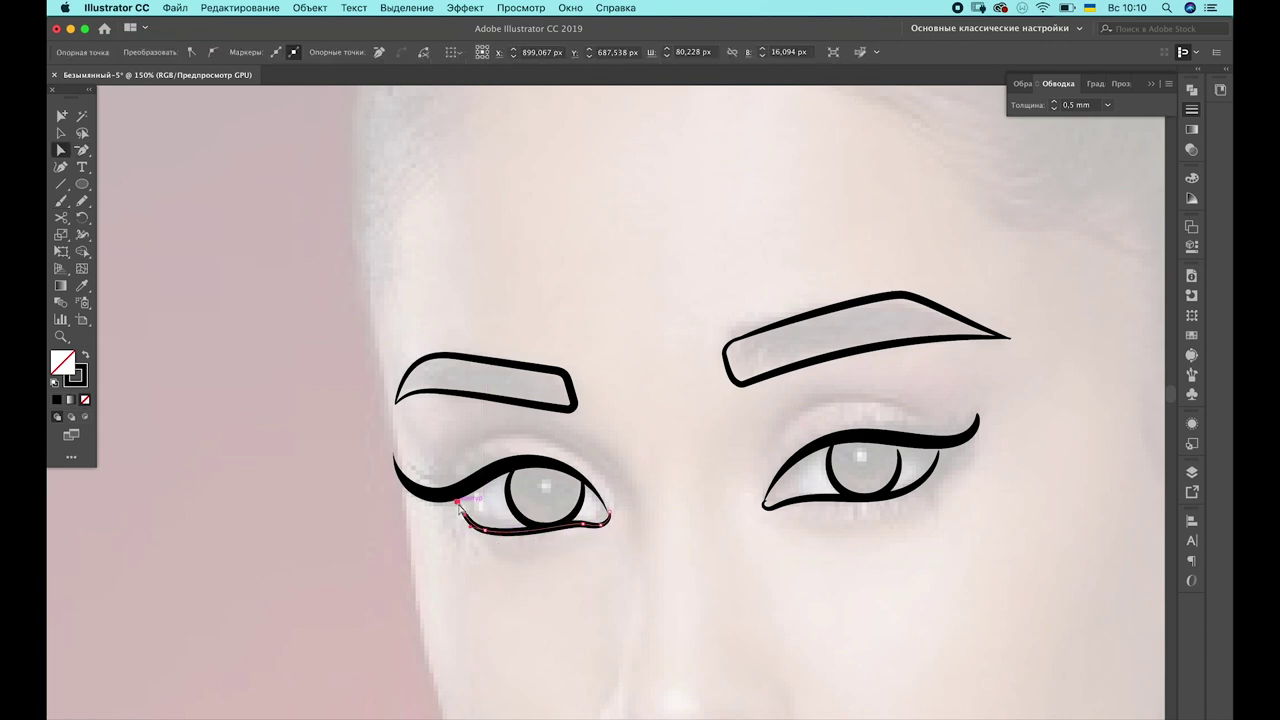
pyautogui.keyDown('shift'); pyautogui.click(556, 479); pyautogui.keyUp('shift')
pyautogui.click(657, 528)
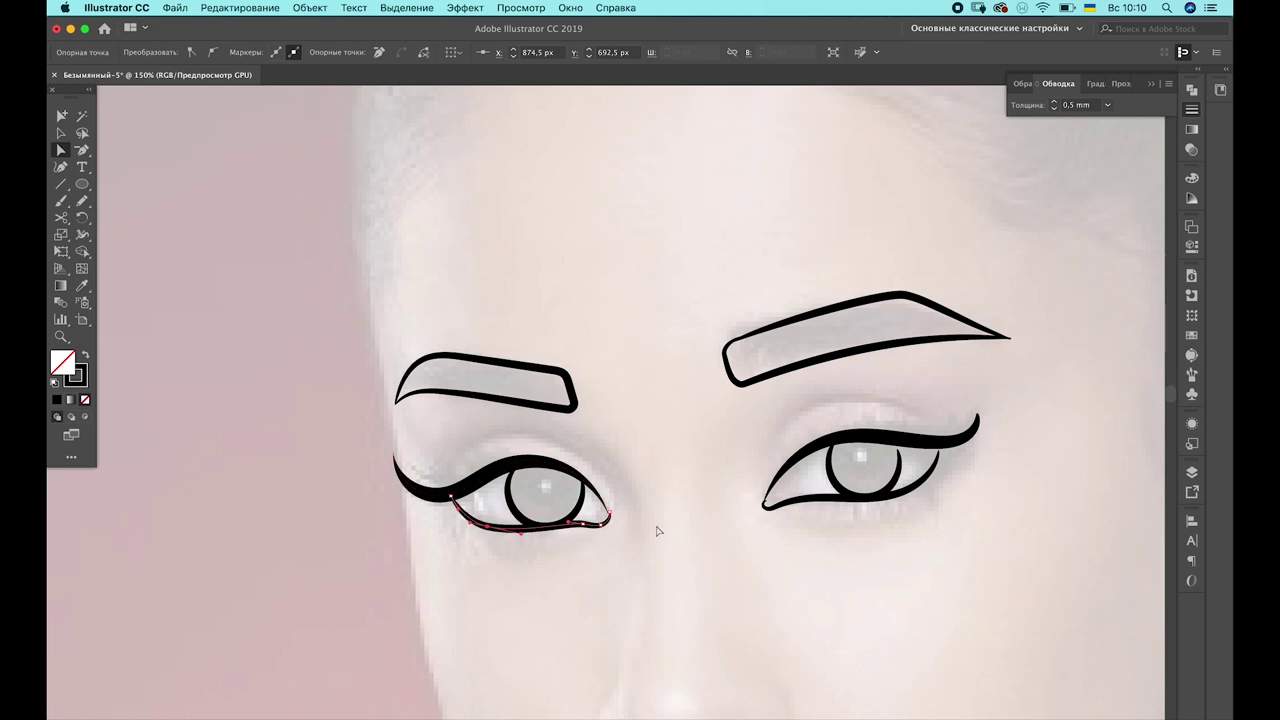
# Draw crease arcs above both the right-hand and left-hand eyelids
pyautogui.press('b')
pyautogui.moveTo(899, 400); pyautogui.dragTo(972, 420)
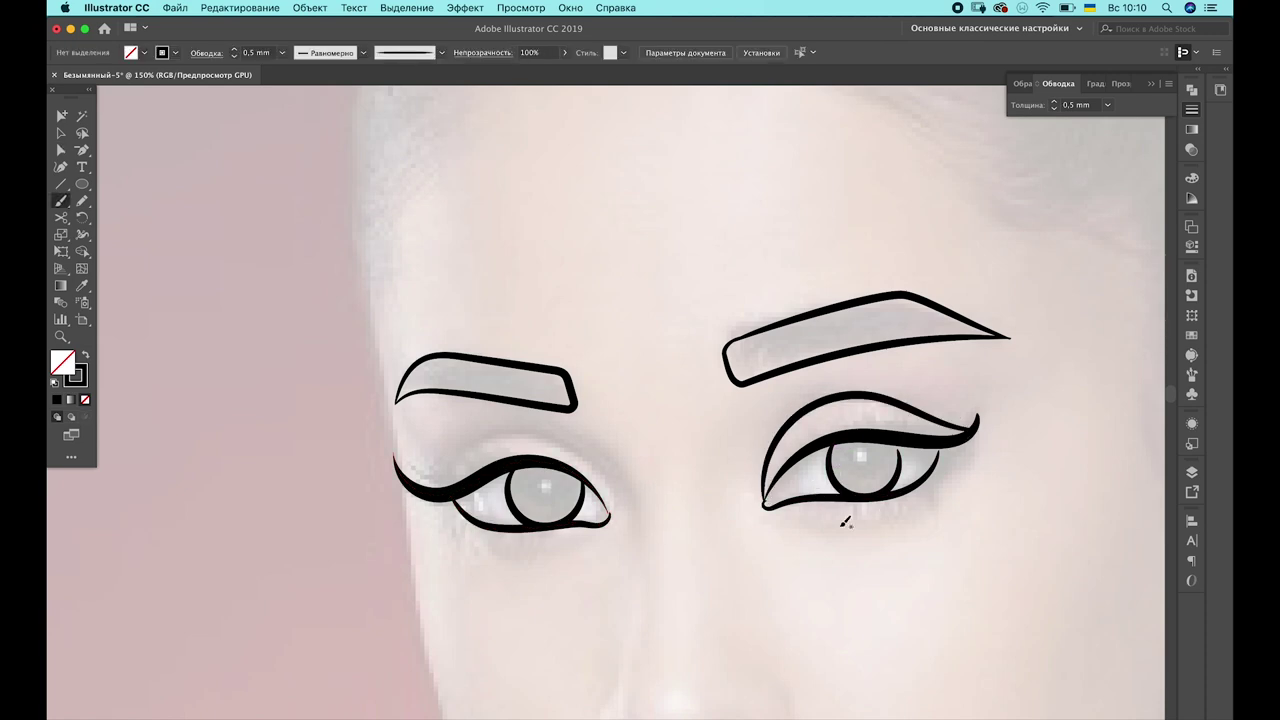
pyautogui.moveTo(541, 427); pyautogui.dragTo(425, 490)
pyautogui.press('a')
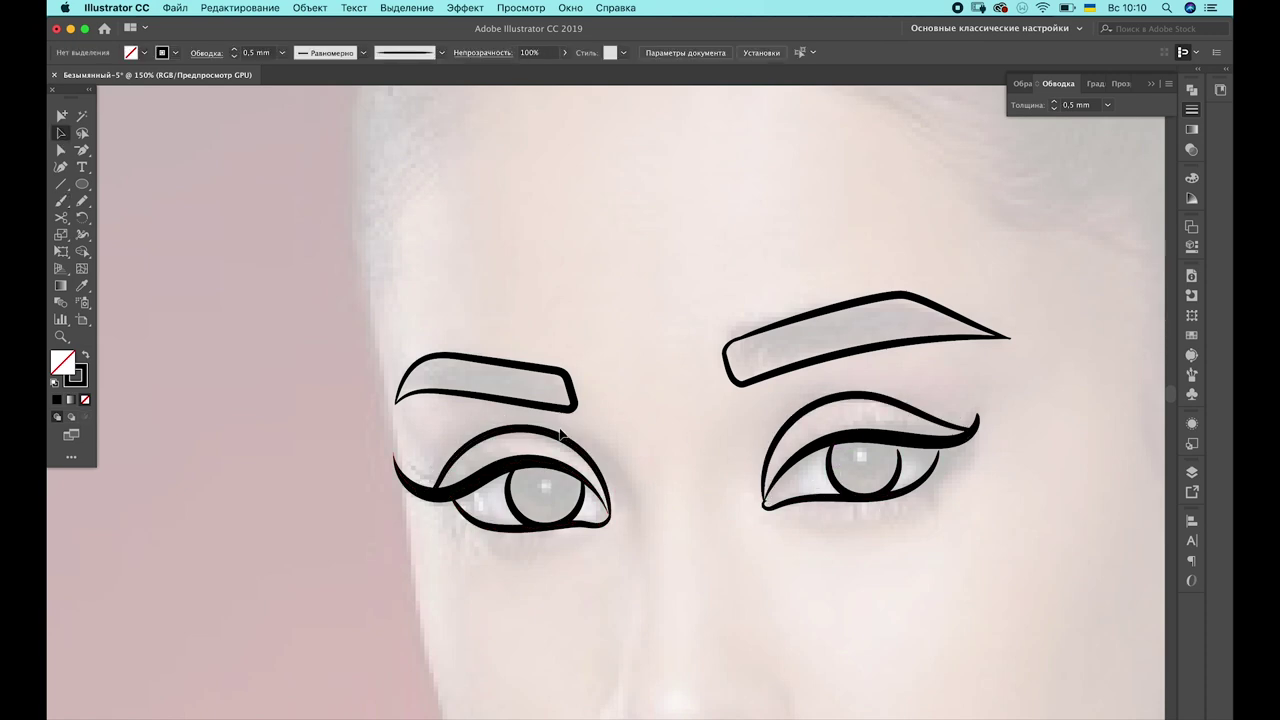
pyautogui.click(951, 523)
# Add a thin ring inside the iris, undoing a misplaced swirl
pyautogui.scroll(-3, 860, 450)
pyautogui.hscroll(5, 860, 450)
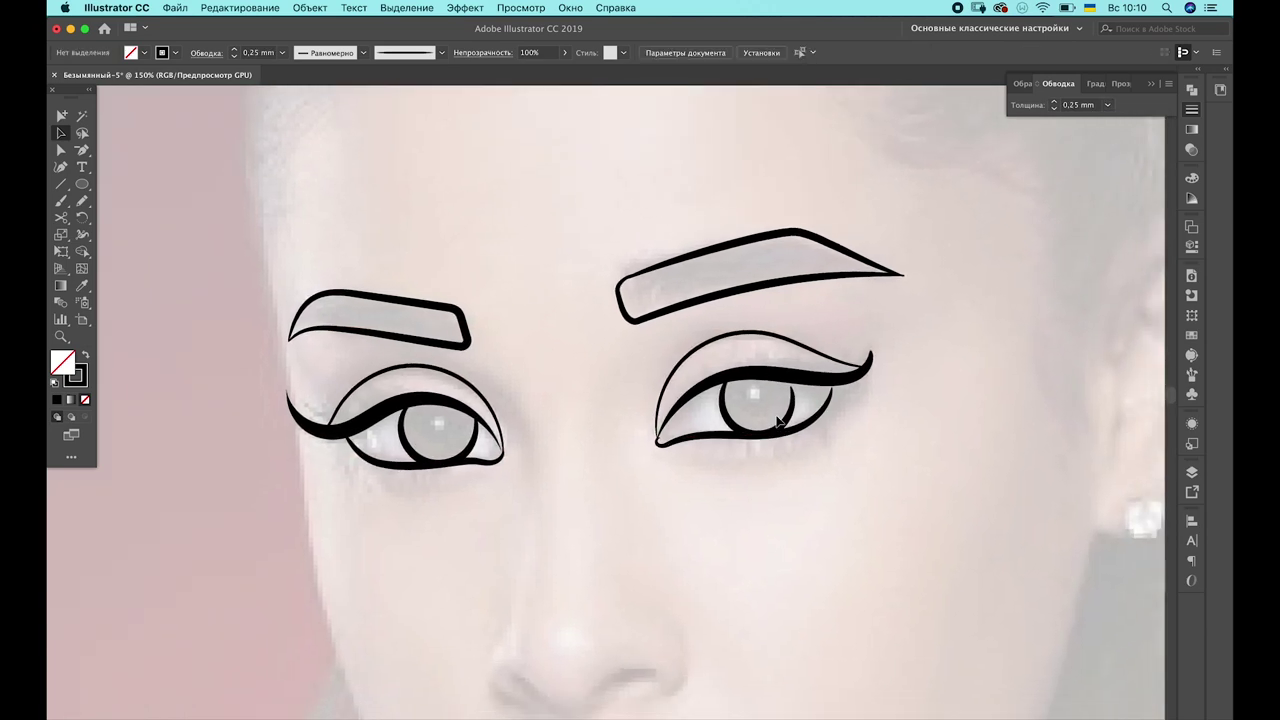
pyautogui.press('b')
pyautogui.hotkey('ctrl', 'z')
pyautogui.moveTo(770, 410); pyautogui.dragTo(792, 396)
pyautogui.moveTo(452, 404)
pyautogui.mouseDown()
pyautogui.moveTo(446, 442)
pyautogui.moveTo(480, 430)
pyautogui.mouseUp()
pyautogui.hotkey('ctrl', 'z')
# Draw the nose line down to the nostril and remove the extra long nose line
pyautogui.scroll(-5, 549, 306)
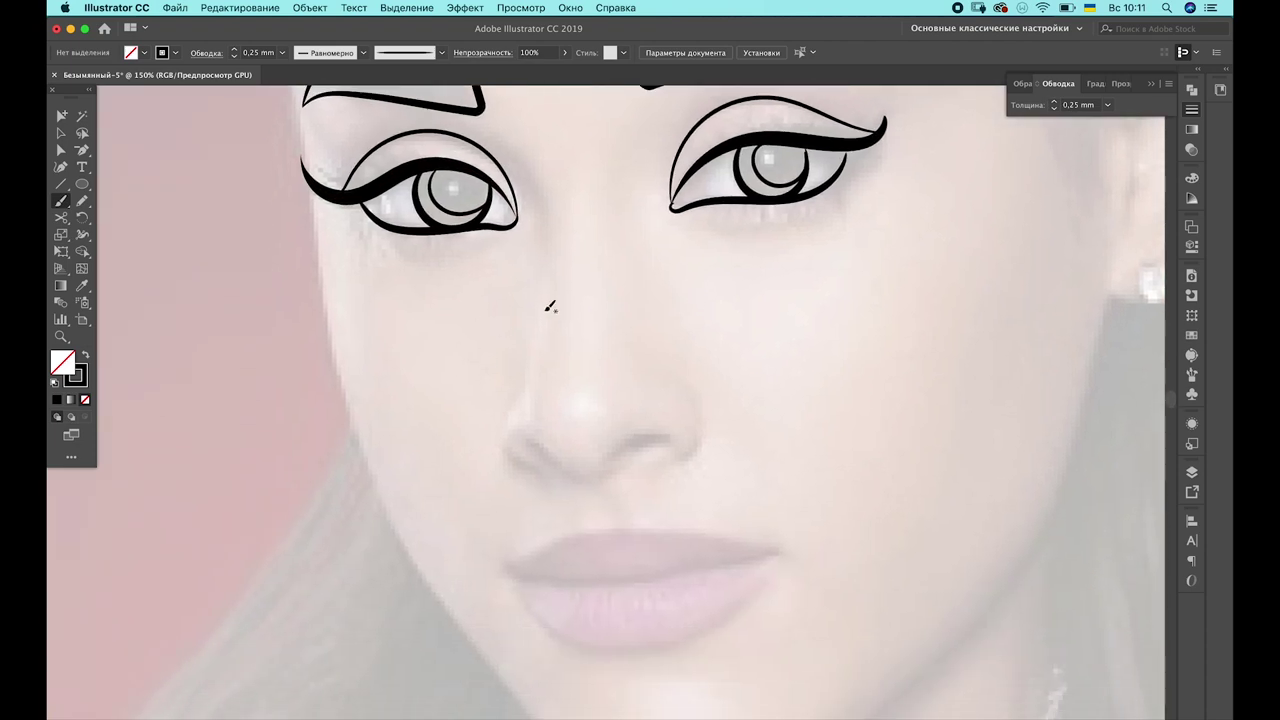
pyautogui.moveTo(520, 385); pyautogui.dragTo(520, 385)
pyautogui.hotkey('ctrl', 'z')
pyautogui.moveTo(581, 477); pyautogui.dragTo(598, 481)
pyautogui.press('ctrl')
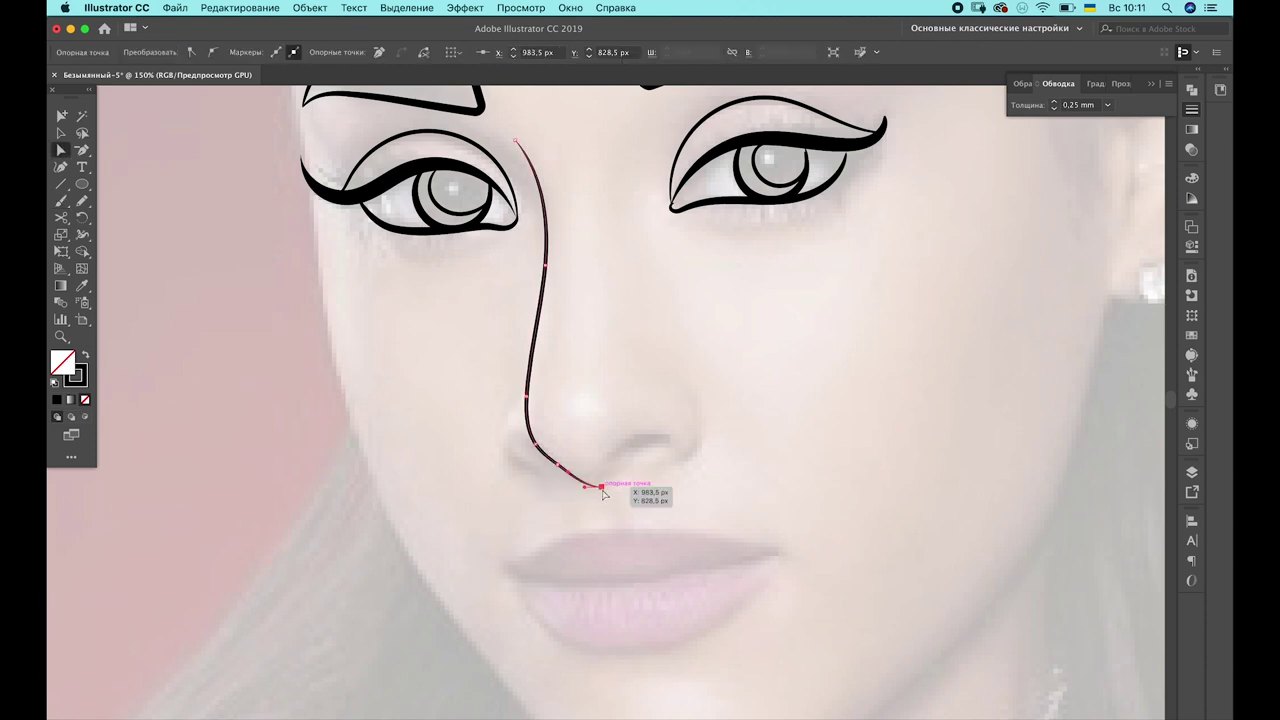
pyautogui.keyDown('ctrl'); pyautogui.click(628, 494); pyautogui.keyUp('ctrl')
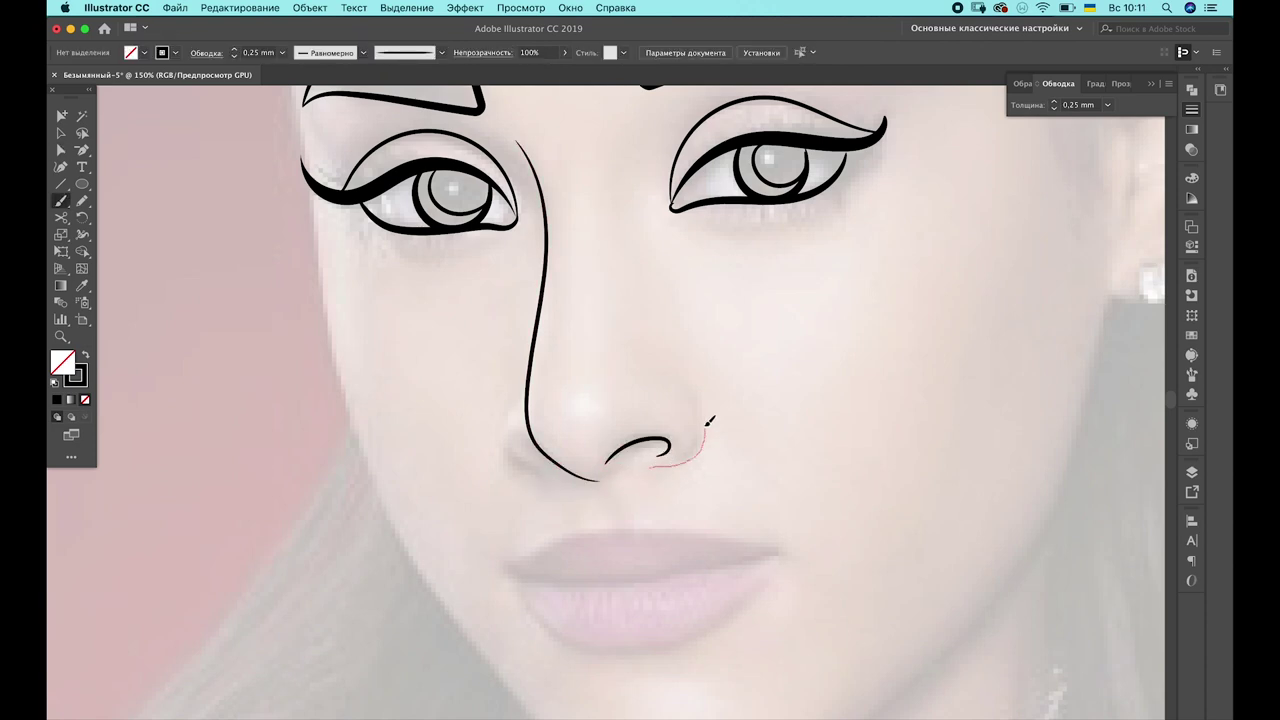
pyautogui.keyDown('ctrl'); pyautogui.click(548, 455); pyautogui.keyUp('ctrl')
pyautogui.press('Delete')
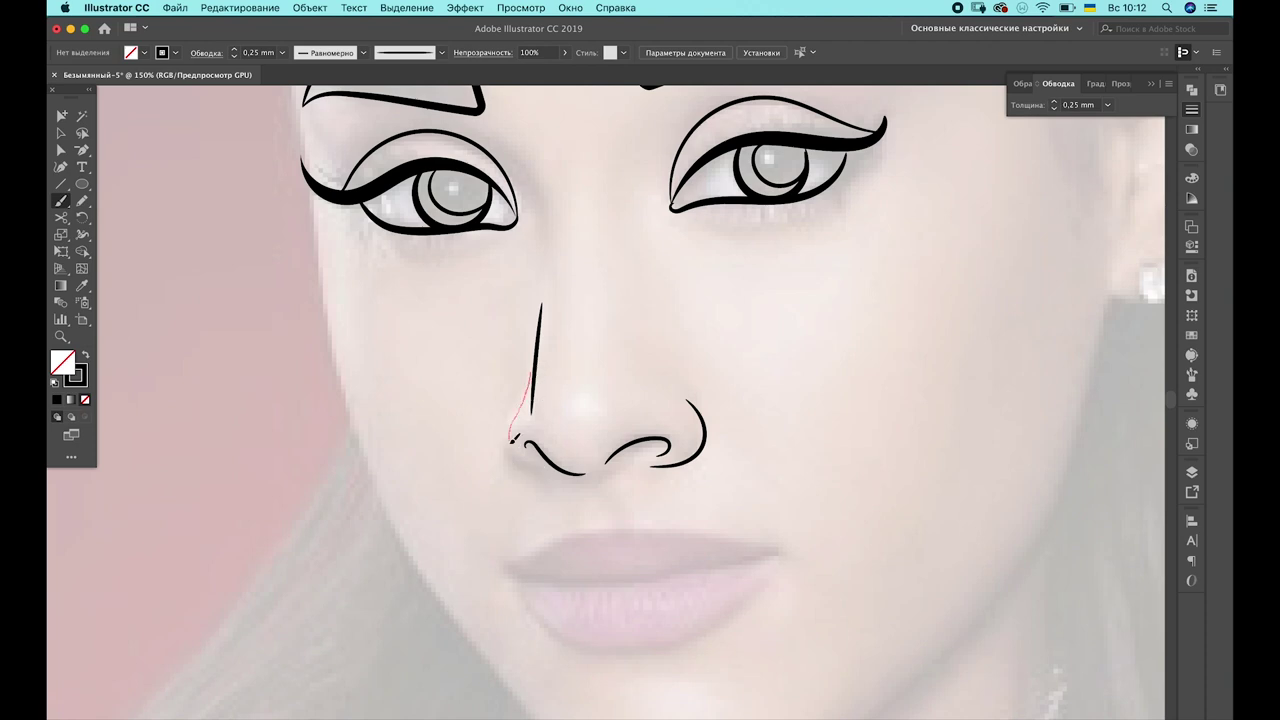
# Reshape the nose anchor and thicken the lower curve of the left nostril
pyautogui.press('a')
pyautogui.scroll(3, 571, 349)
pyautogui.hscroll(3, 571, 349)
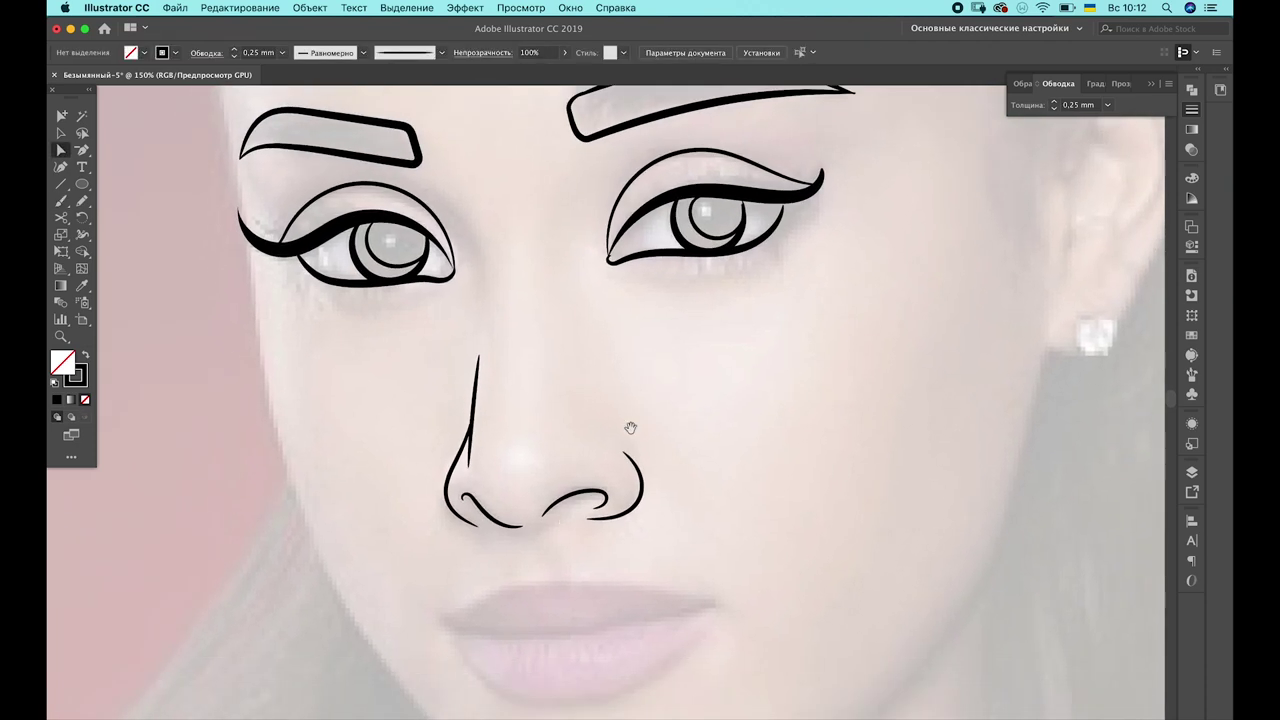
pyautogui.moveTo(545, 524); pyautogui.dragTo(591, 563)
pyautogui.click(691, 449)
pyautogui.scroll(3, 691, 449)
pyautogui.hotkey('shift', 'w')
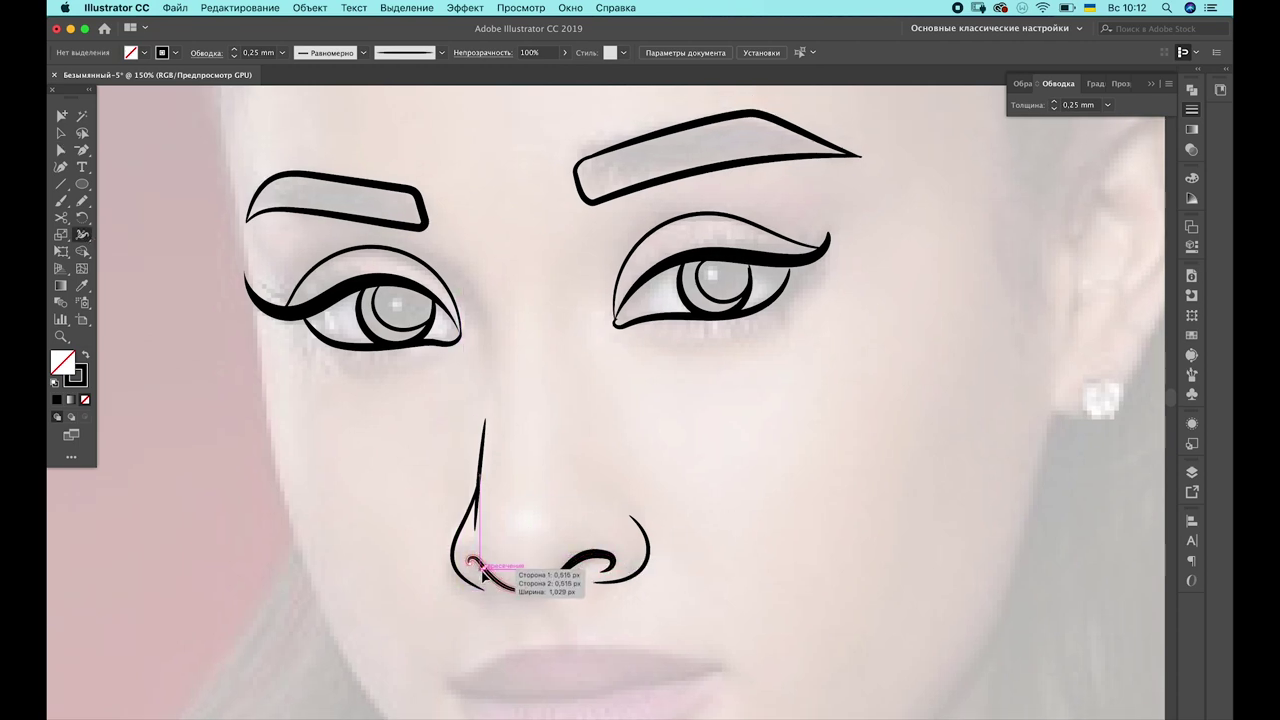
pyautogui.moveTo(488, 577)
pyautogui.mouseDown()
pyautogui.moveTo(520, 592)
pyautogui.moveTo(538, 584)
pyautogui.mouseUp()
pyautogui.press('v')
# Try a curve under the right eye, then undo it
pyautogui.scroll(2, 766, 393)
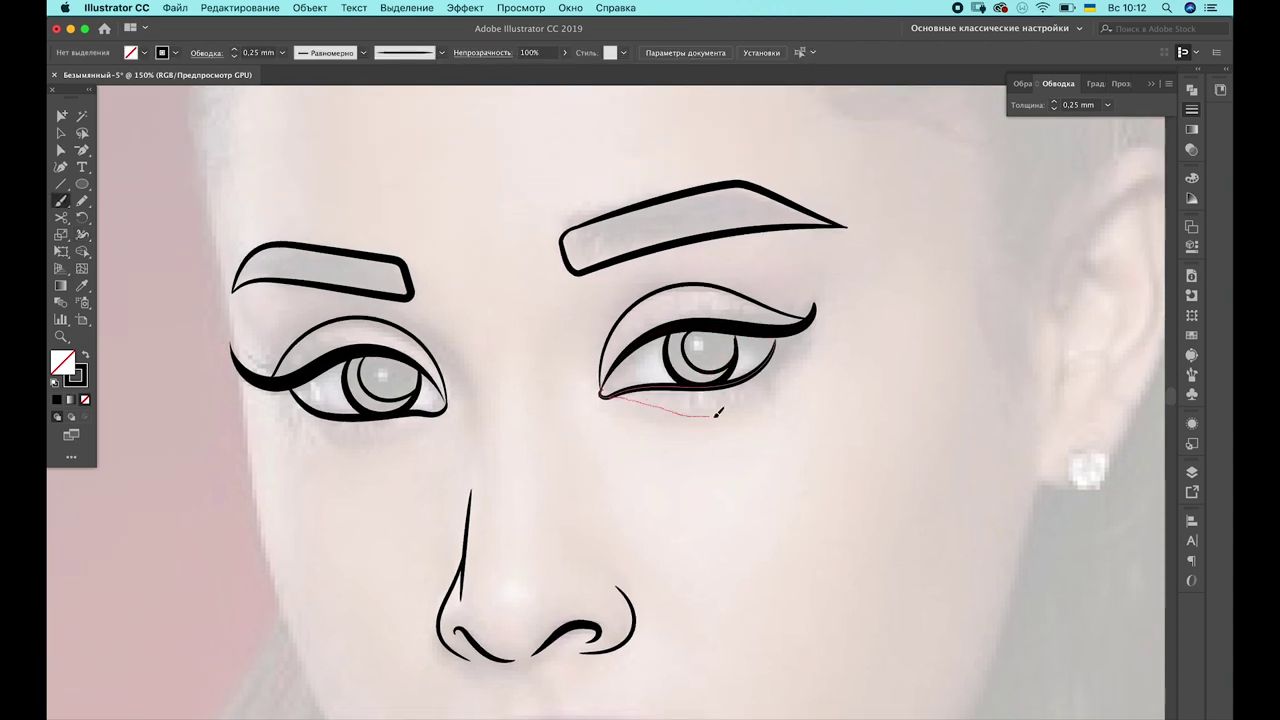
pyautogui.moveTo(717, 411); pyautogui.dragTo(789, 370)
pyautogui.hotkey('ctrl', 'z')
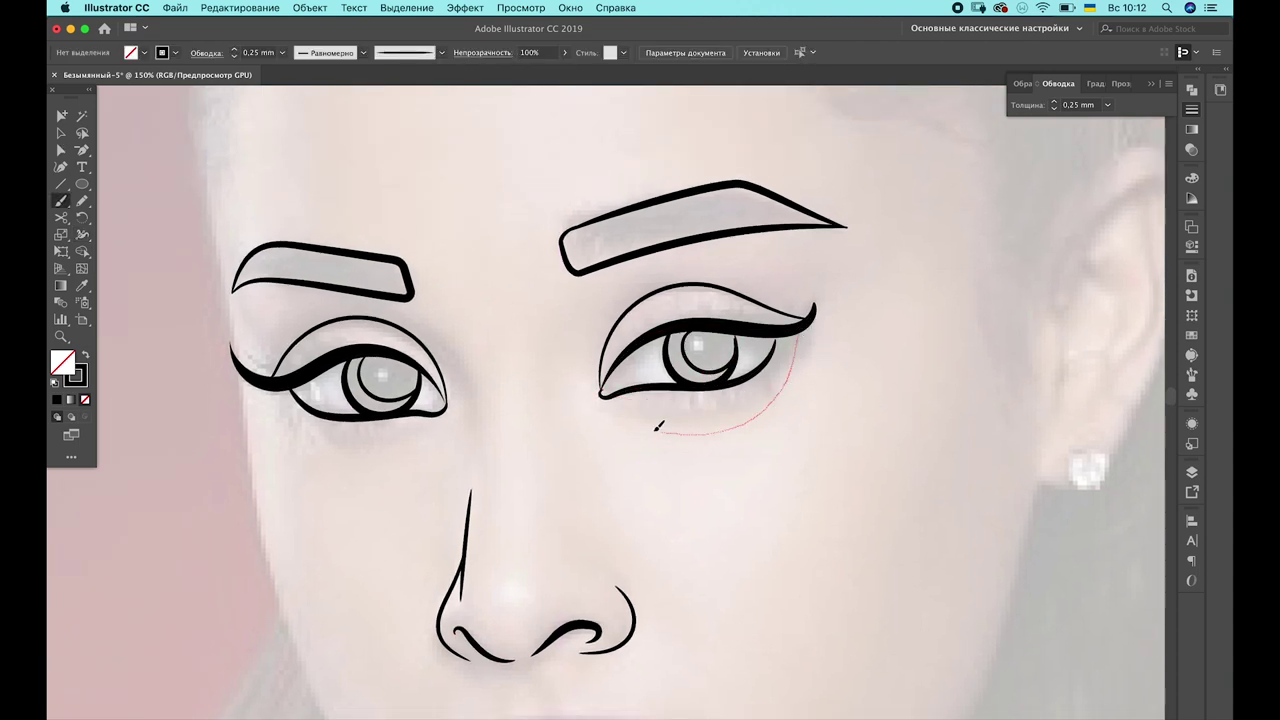
# Draw looping curves under the right and left eyes
pyautogui.moveTo(658, 426); pyautogui.dragTo(793, 309)
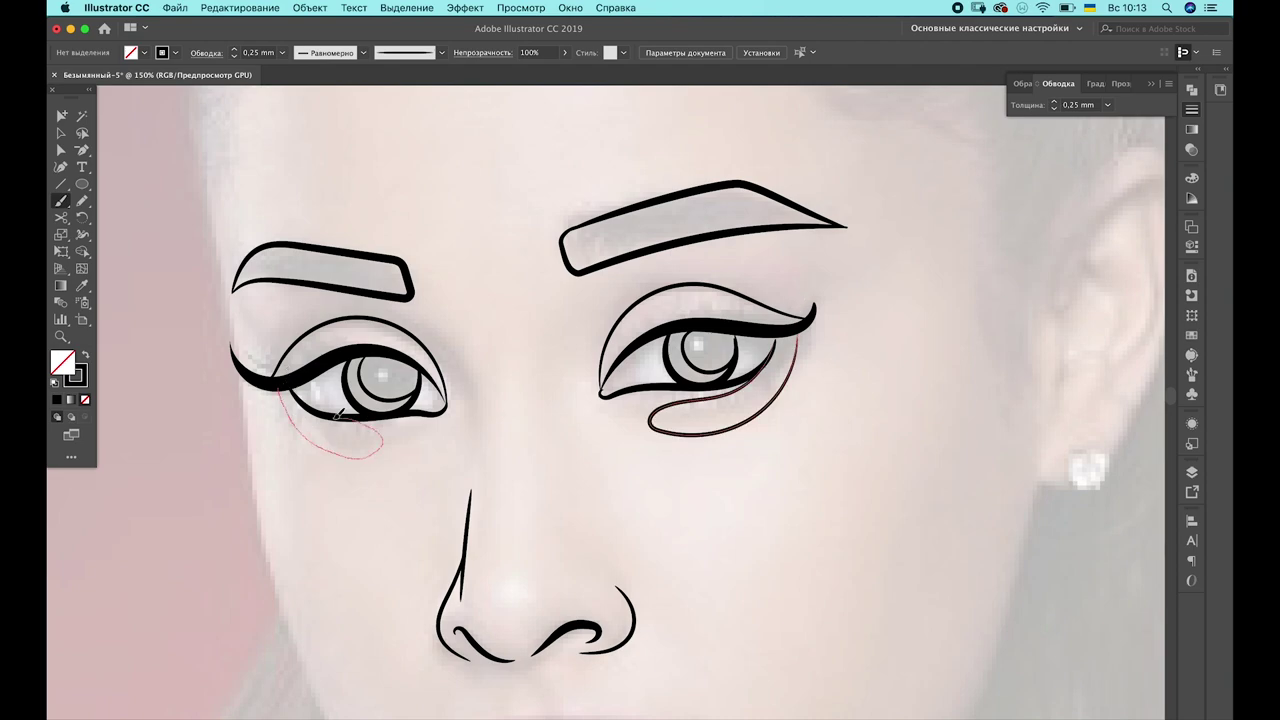
pyautogui.moveTo(338, 413); pyautogui.dragTo(340, 415)
pyautogui.scroll(1, 809, 448)
pyautogui.scroll(-5, 739, 241)
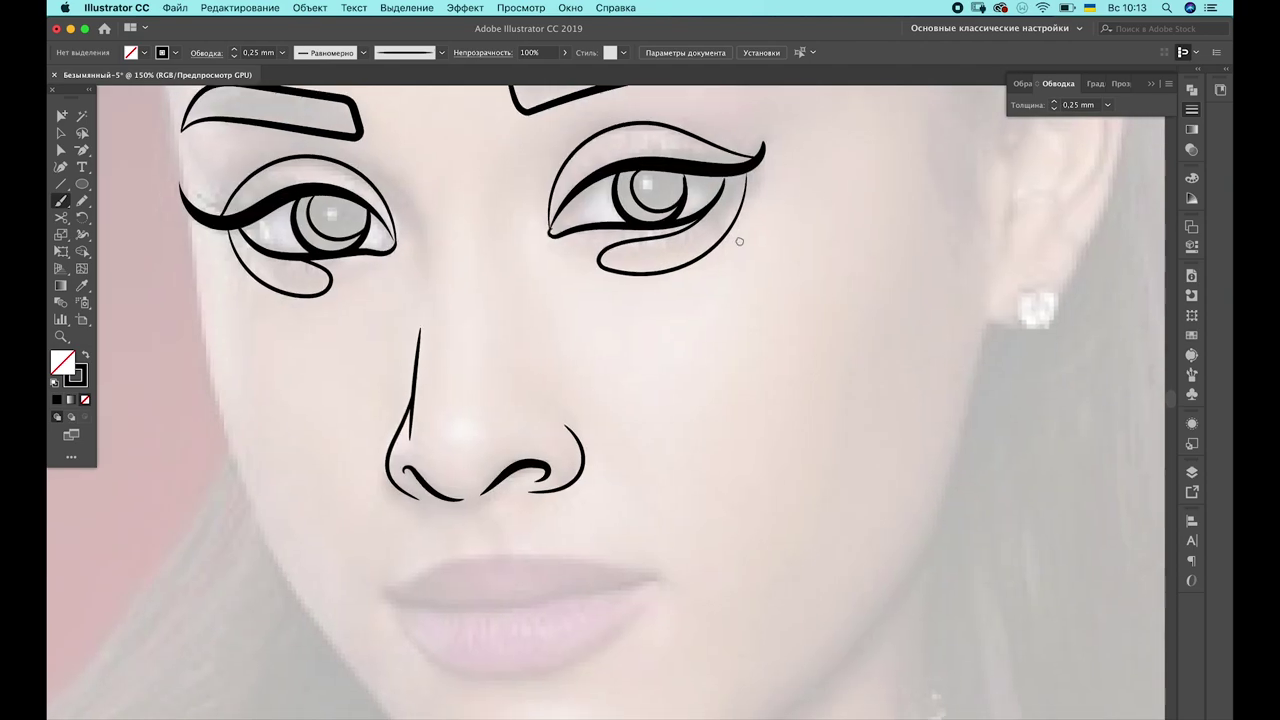
pyautogui.scroll(-2, 739, 241)
pyautogui.hscroll(-1, 739, 241)
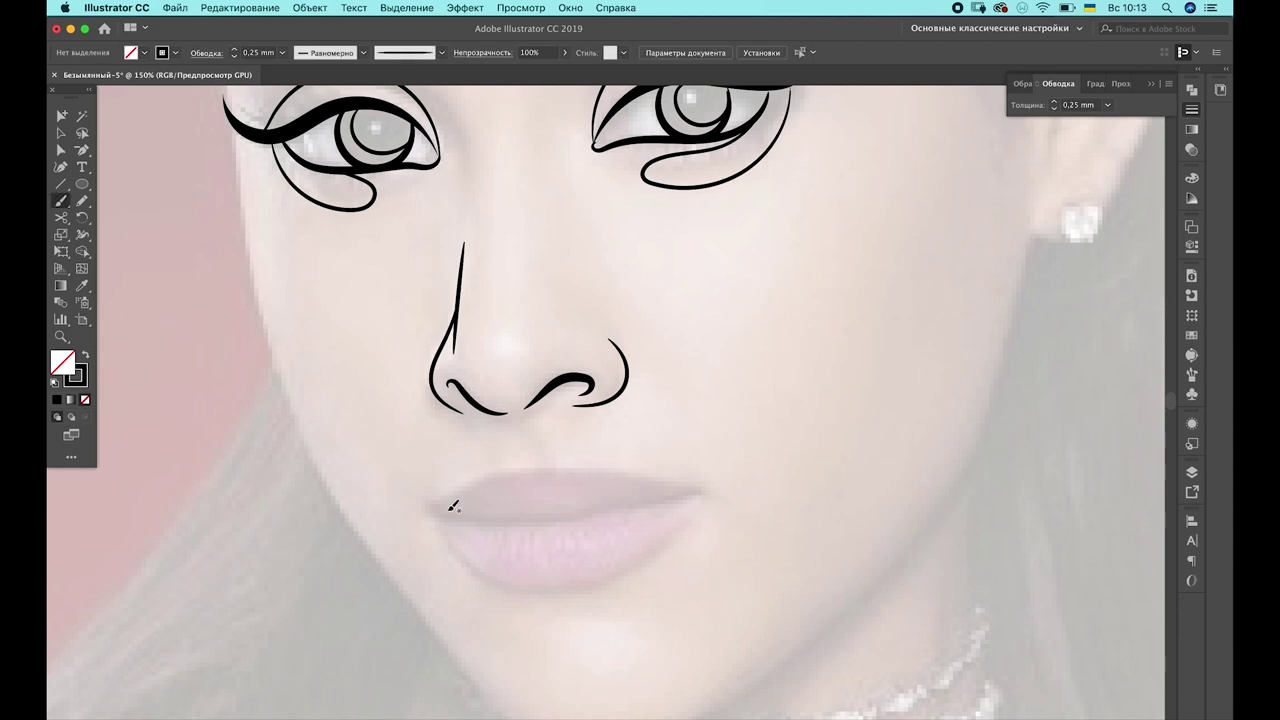
# Outline the upper lip with a dip at the top and the line where lips meet
pyautogui.moveTo(604, 468); pyautogui.dragTo(704, 487)
pyautogui.press('a')
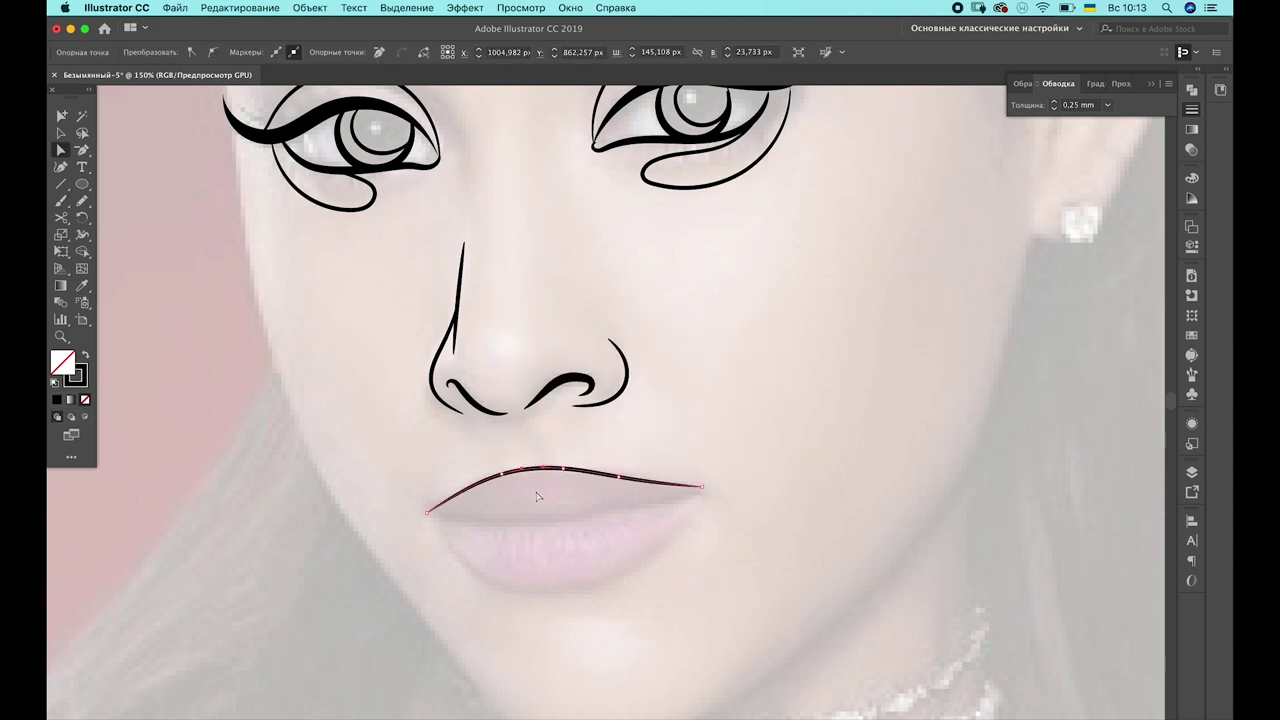
pyautogui.press('Down')
pyautogui.press('Down')
pyautogui.press('Down')
pyautogui.click(571, 560)
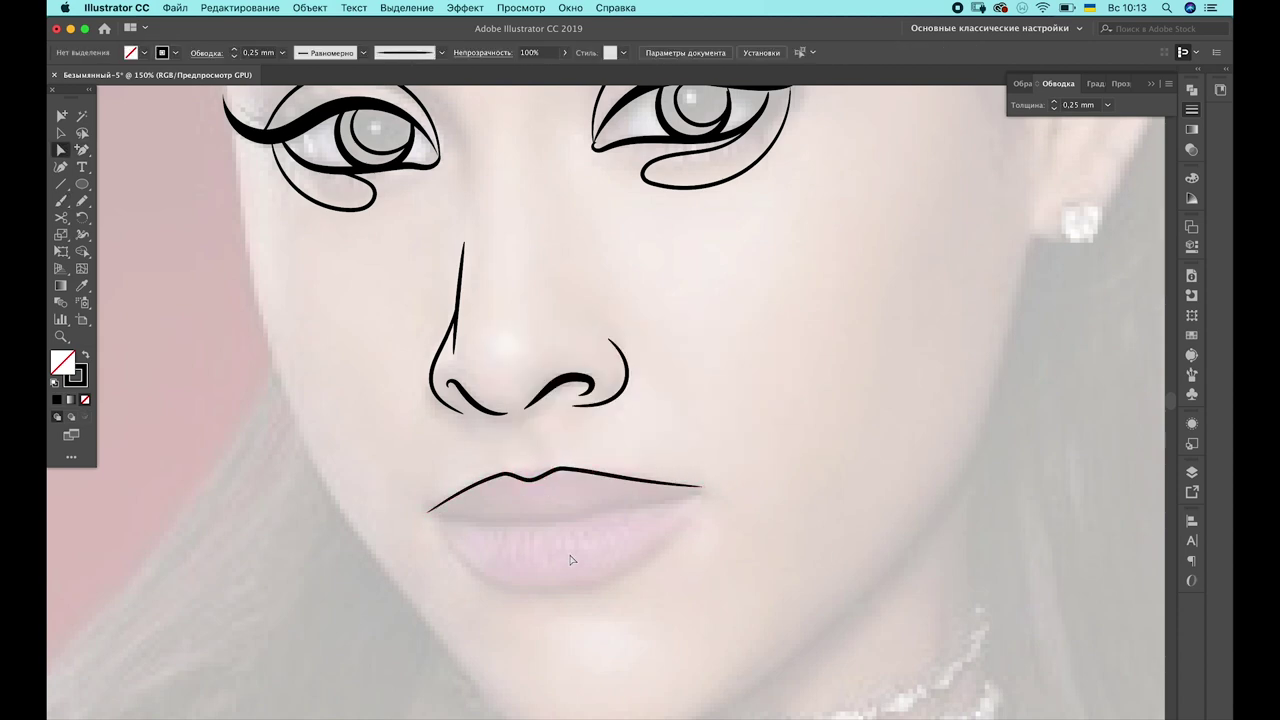
pyautogui.moveTo(673, 497); pyautogui.dragTo(700, 488)
pyautogui.press('a')
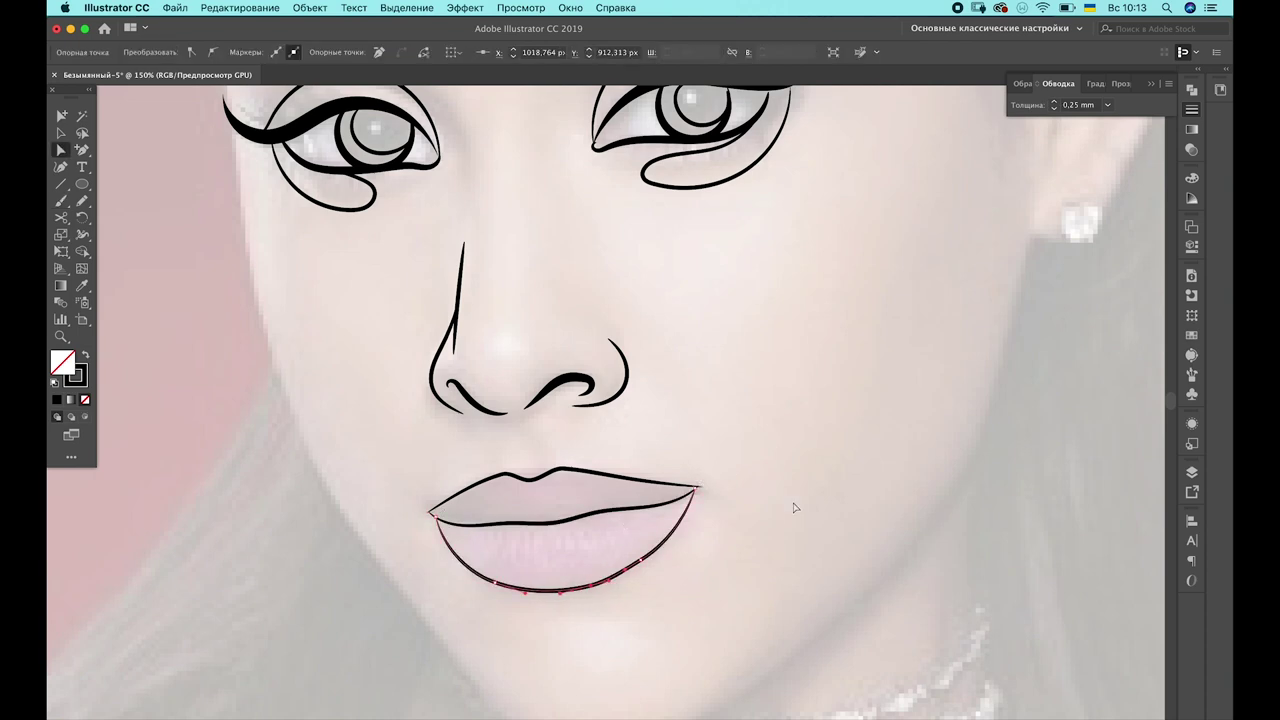
pyautogui.click(686, 545)
# Give the under-eye curves a thinner stroke weight
pyautogui.hotkey('ctrl', '-')
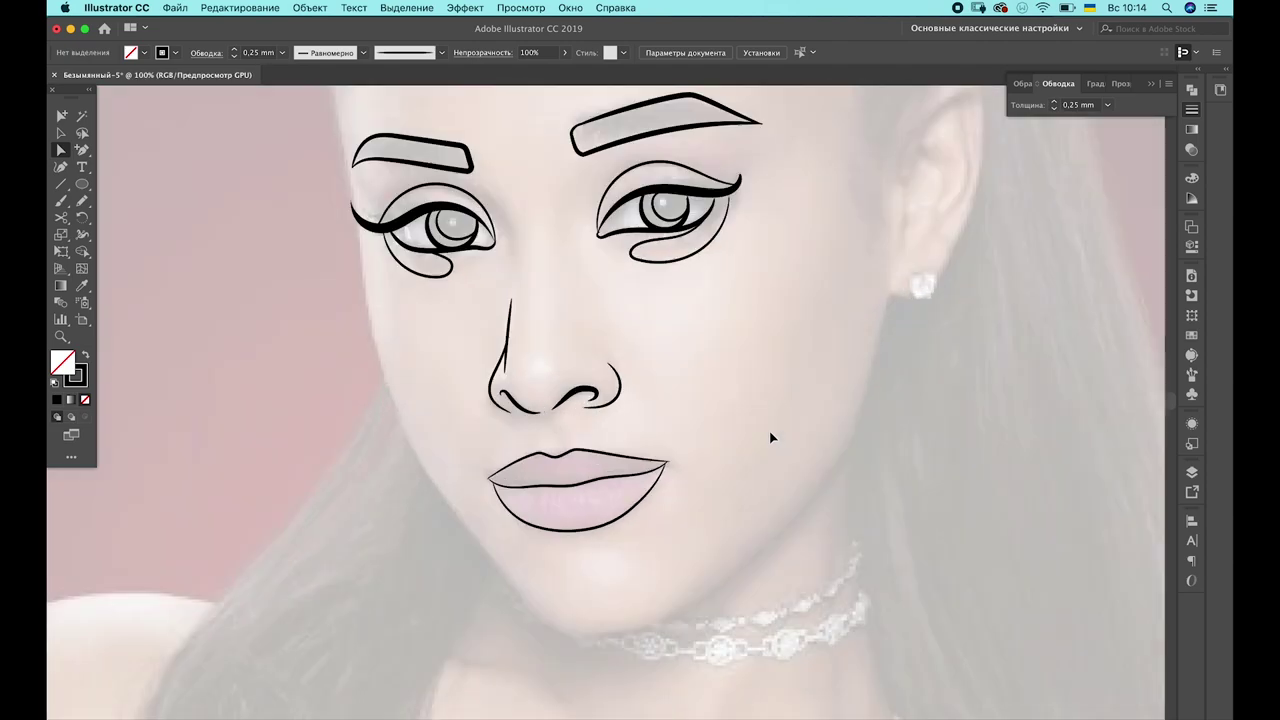
pyautogui.click(677, 262)
pyautogui.click(1107, 105)
pyautogui.click(1125, 130)
pyautogui.click(425, 272)
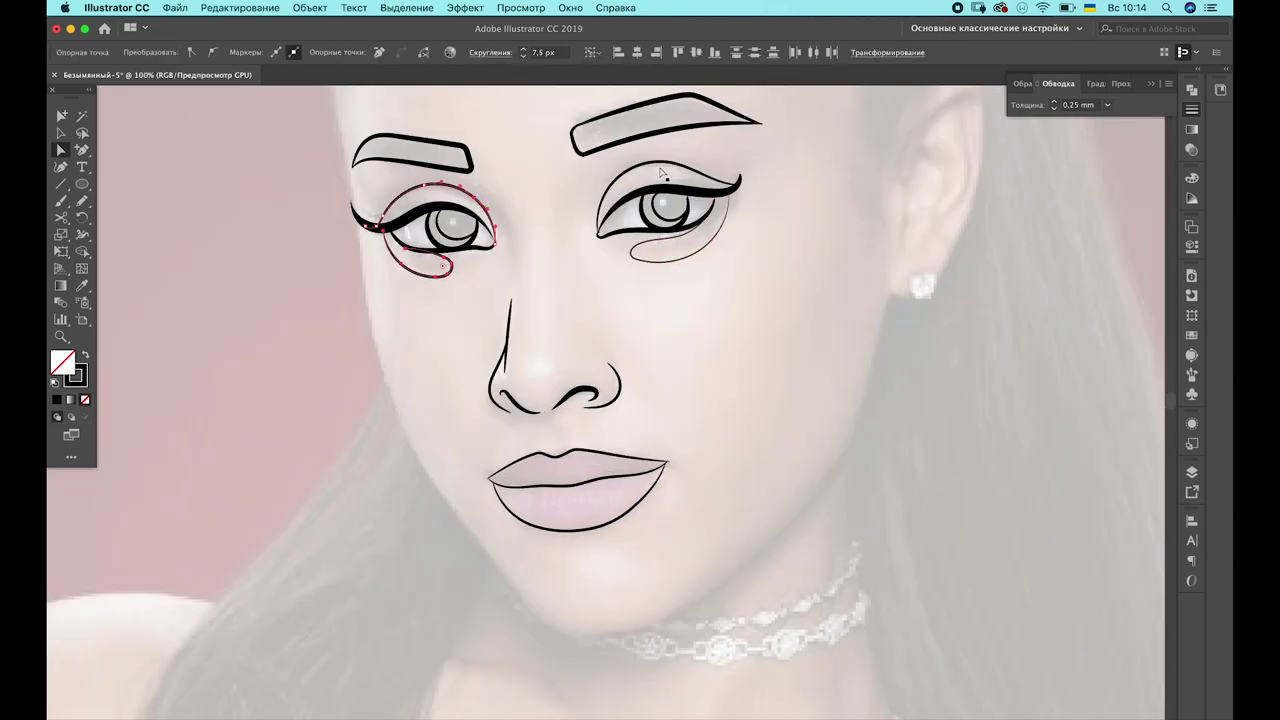
pyautogui.click(1107, 105)
# Thin the left under-eye curve's stroke, then brush the face outline from temple around the chin
pyautogui.click(1125, 130)
pyautogui.hotkey('ctrl', 'shift', 'a')
pyautogui.scroll(2, 640, 270)
pyautogui.press('b')
pyautogui.scroll(3, 771, 229)
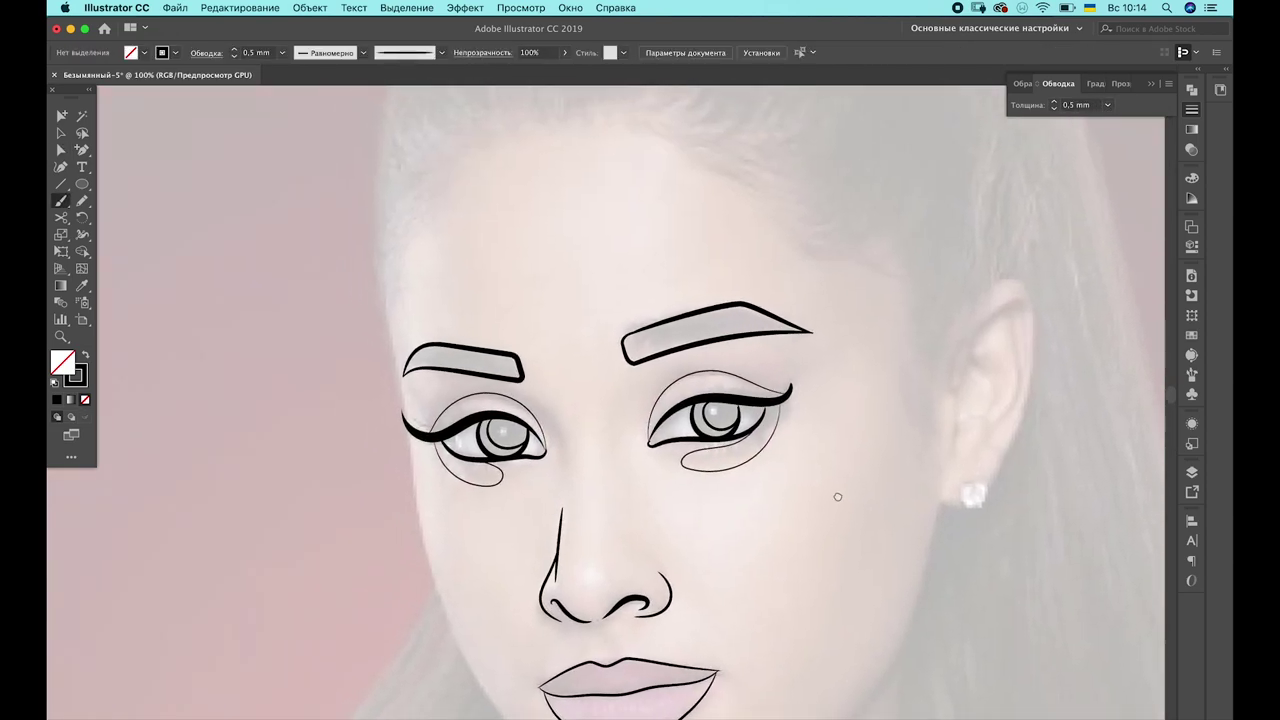
pyautogui.hotkey('ctrl', '-')
pyautogui.scroll(-1, 515, 210)
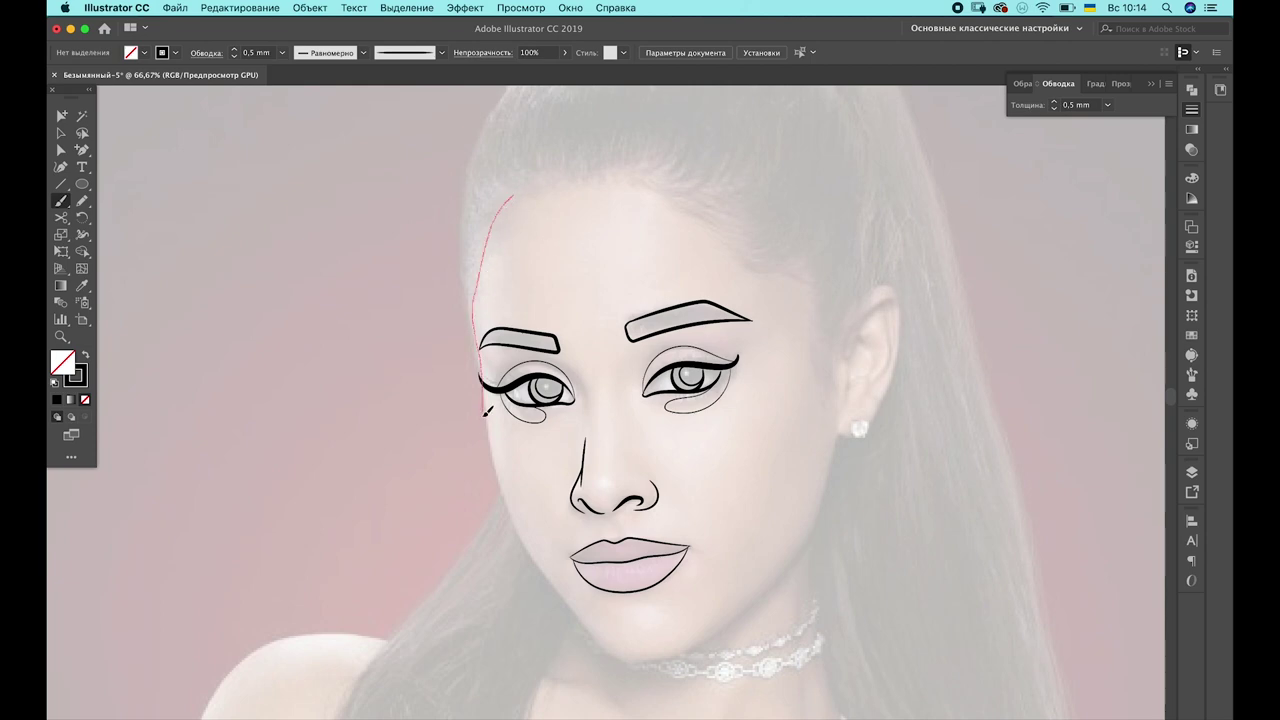
pyautogui.moveTo(851, 366); pyautogui.dragTo(840, 398)
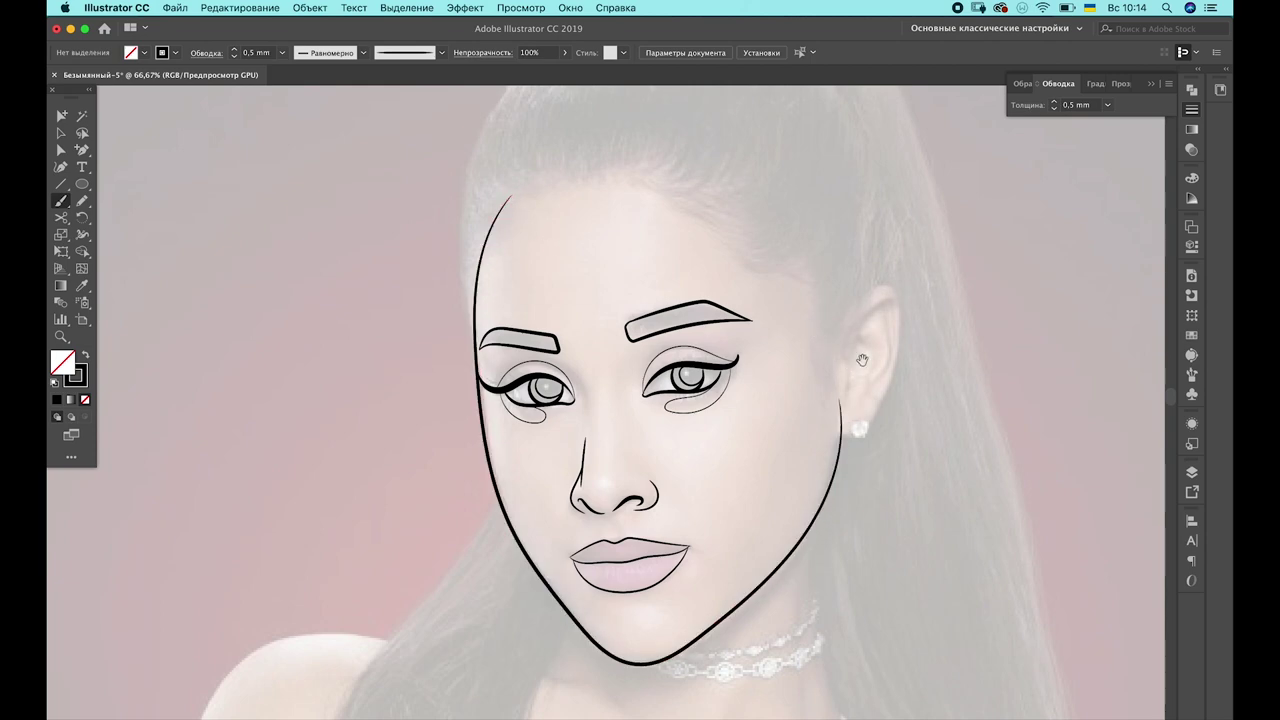
# Refine the face outline by moving a jaw anchor and shifting the chin point sideways
pyautogui.press('a')
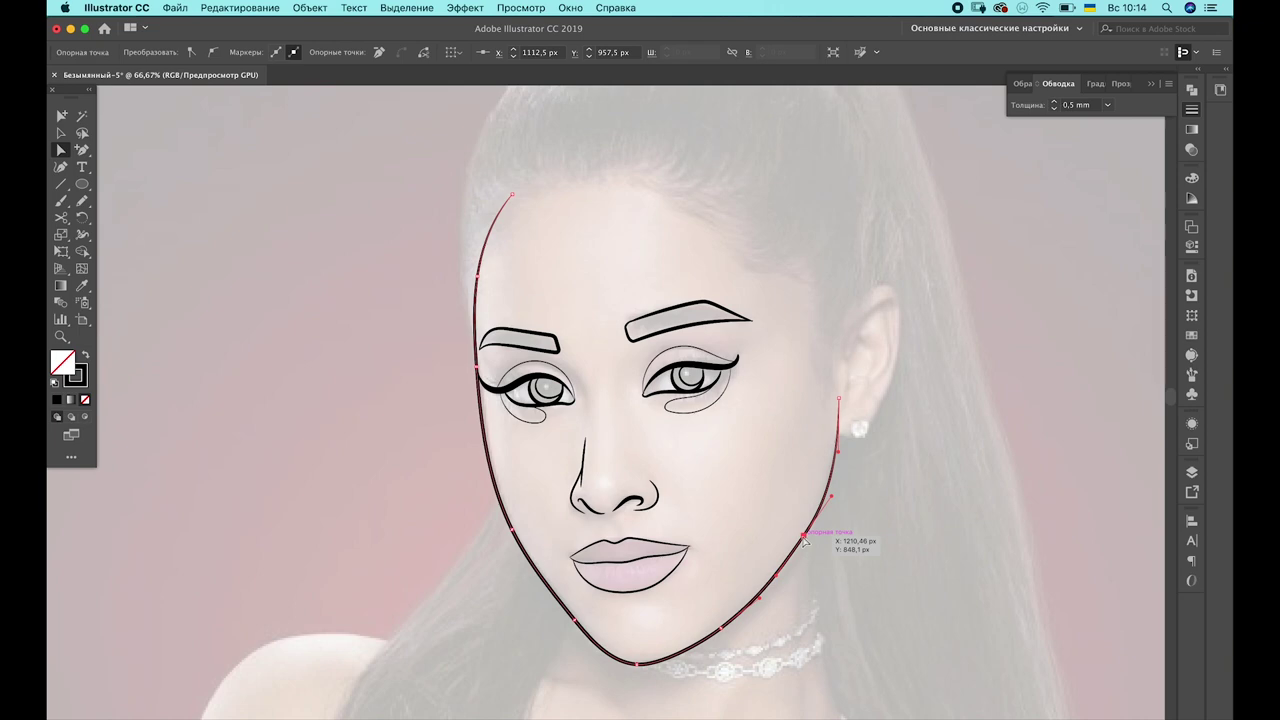
pyautogui.moveTo(575, 620); pyautogui.dragTo(563, 601)
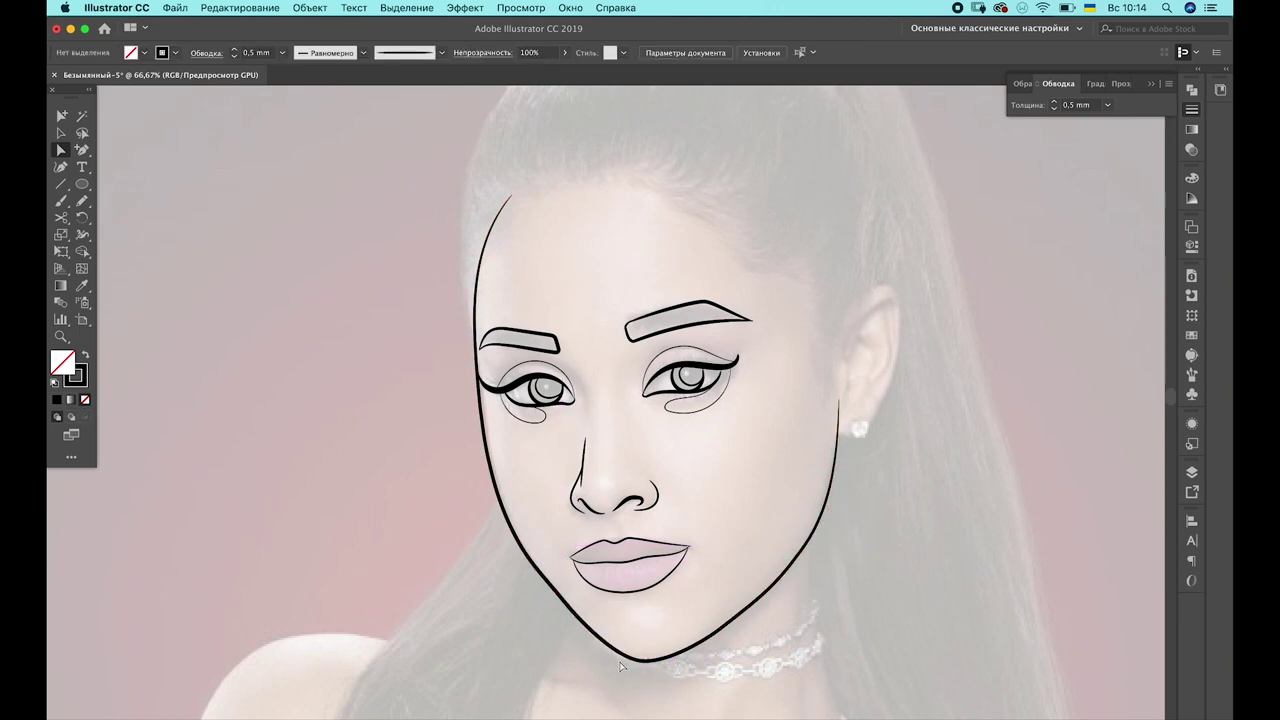
pyautogui.moveTo(615, 661); pyautogui.dragTo(622, 662)
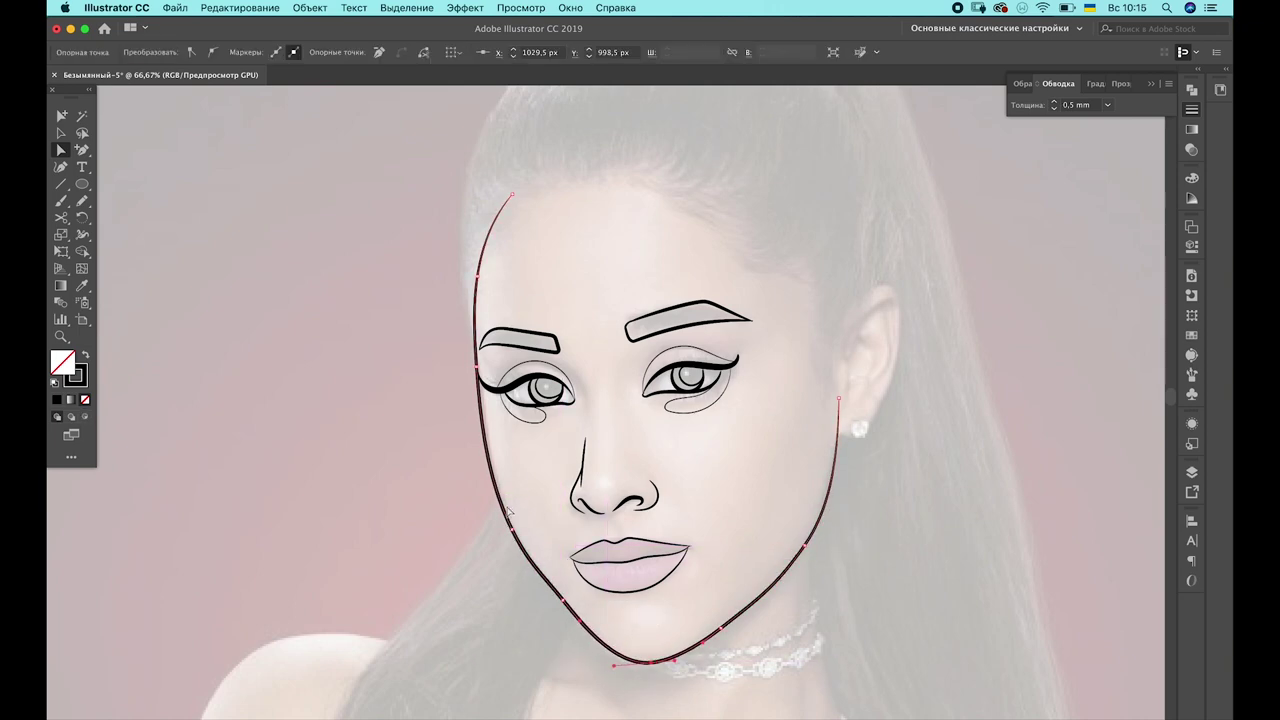
pyautogui.click(485, 428)
pyautogui.click(827, 628)
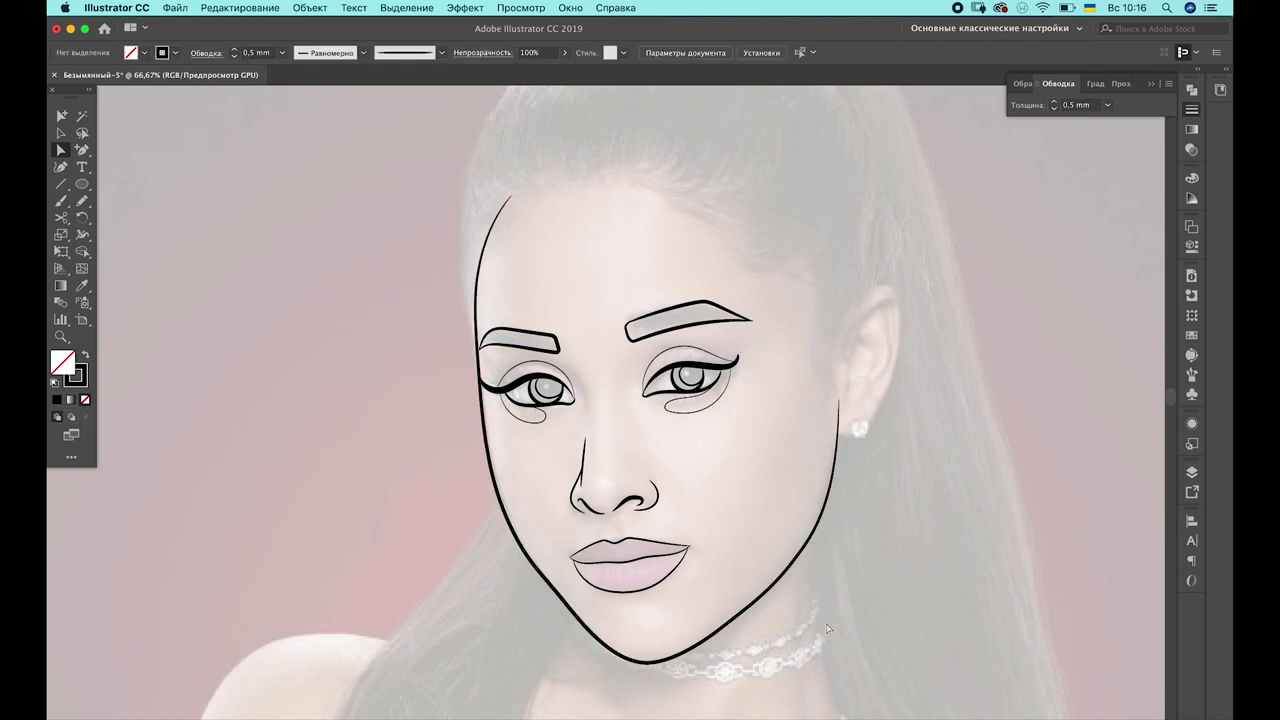
# Try a brush stroke on top of the hair, then undo and discard it
pyautogui.press('b')
pyautogui.scroll(3, 726, 226)
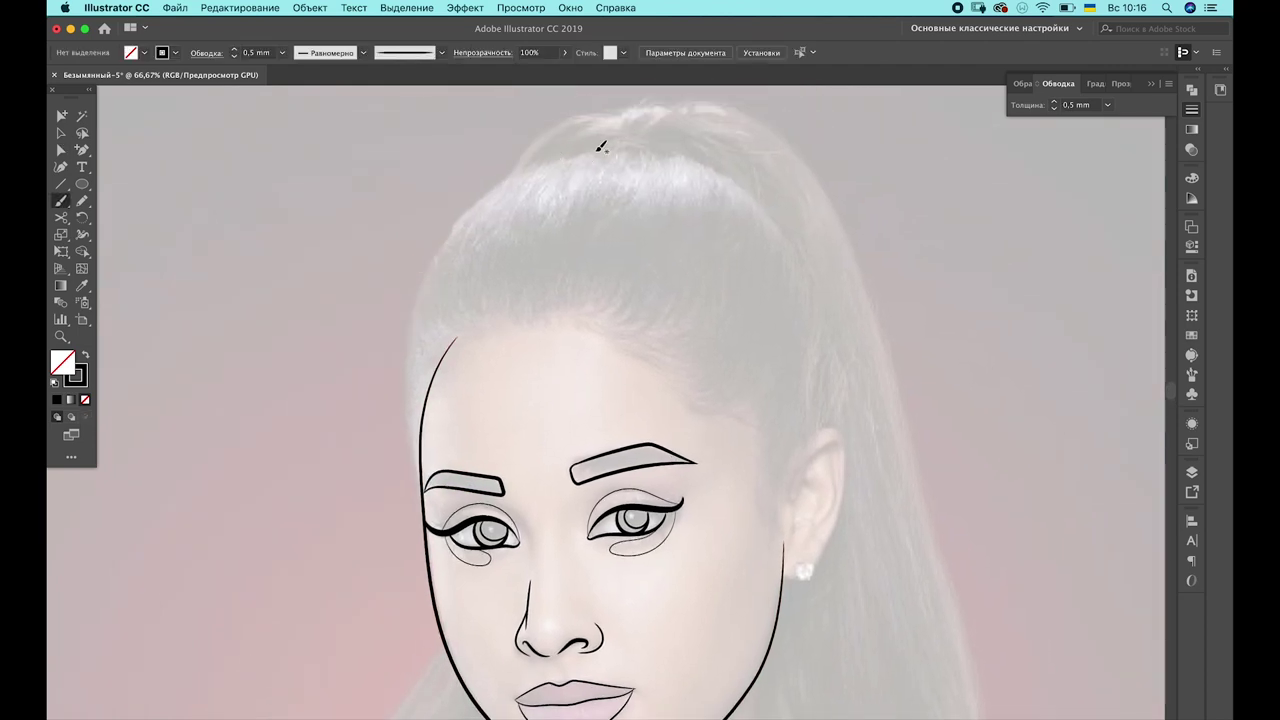
pyautogui.moveTo(590, 137)
pyautogui.mouseDown()
pyautogui.moveTo(670, 145)
pyautogui.moveTo(625, 122)
pyautogui.moveTo(578, 156)
pyautogui.mouseUp()
pyautogui.hotkey('ctrl', 'z')
pyautogui.press('a')
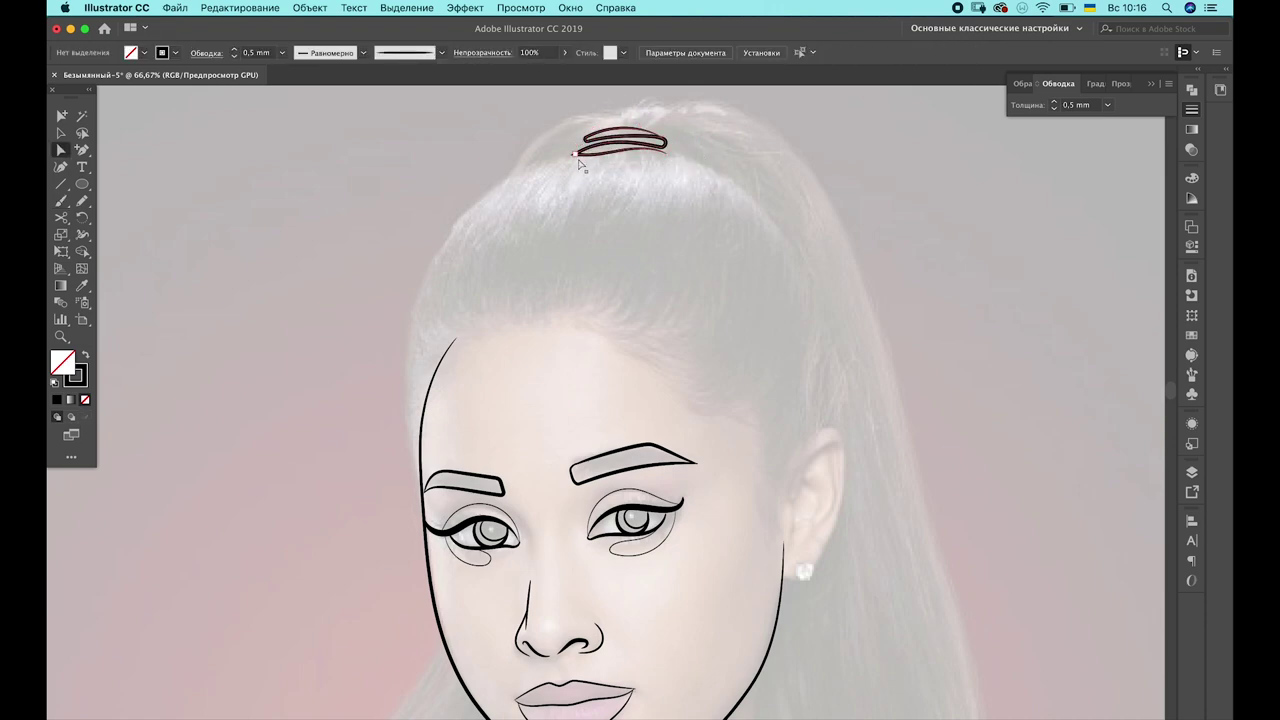
pyautogui.click(700, 330)
pyautogui.press('b')
# Brush the ear outline and select the outer ear line for anchor editing
pyautogui.hscroll(2, 766, 459)
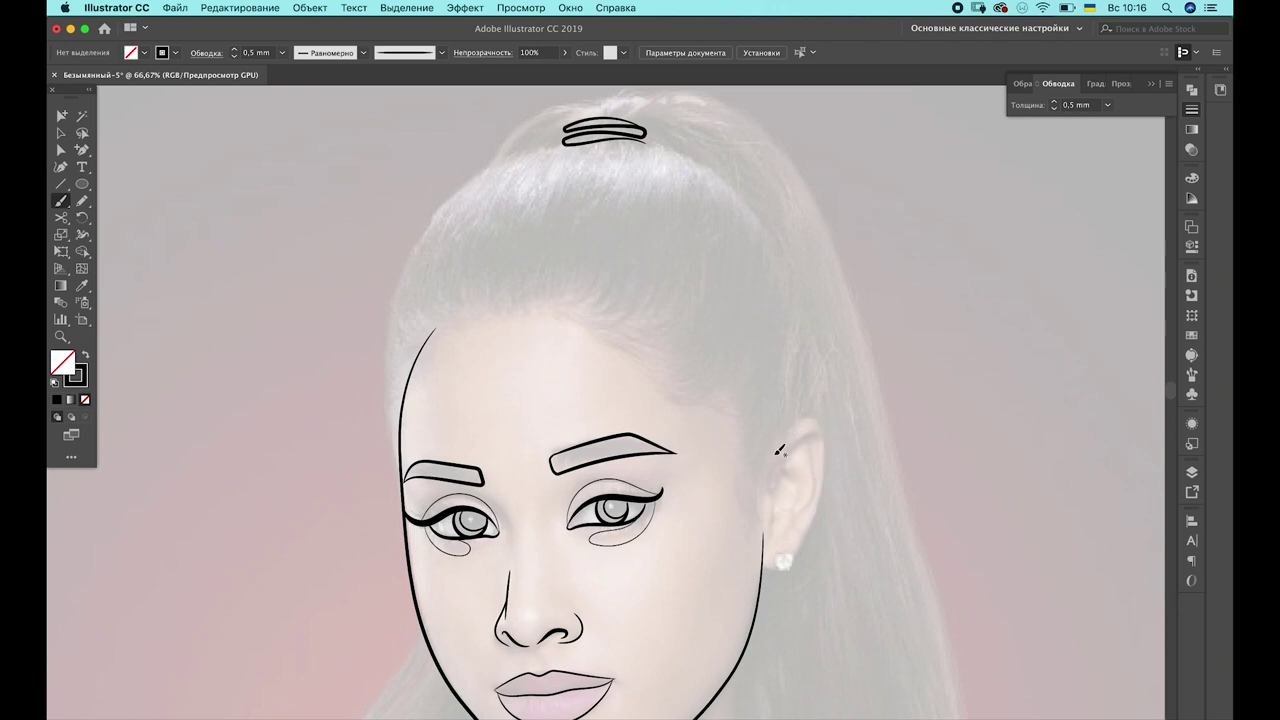
pyautogui.moveTo(766, 549); pyautogui.dragTo(764, 556)
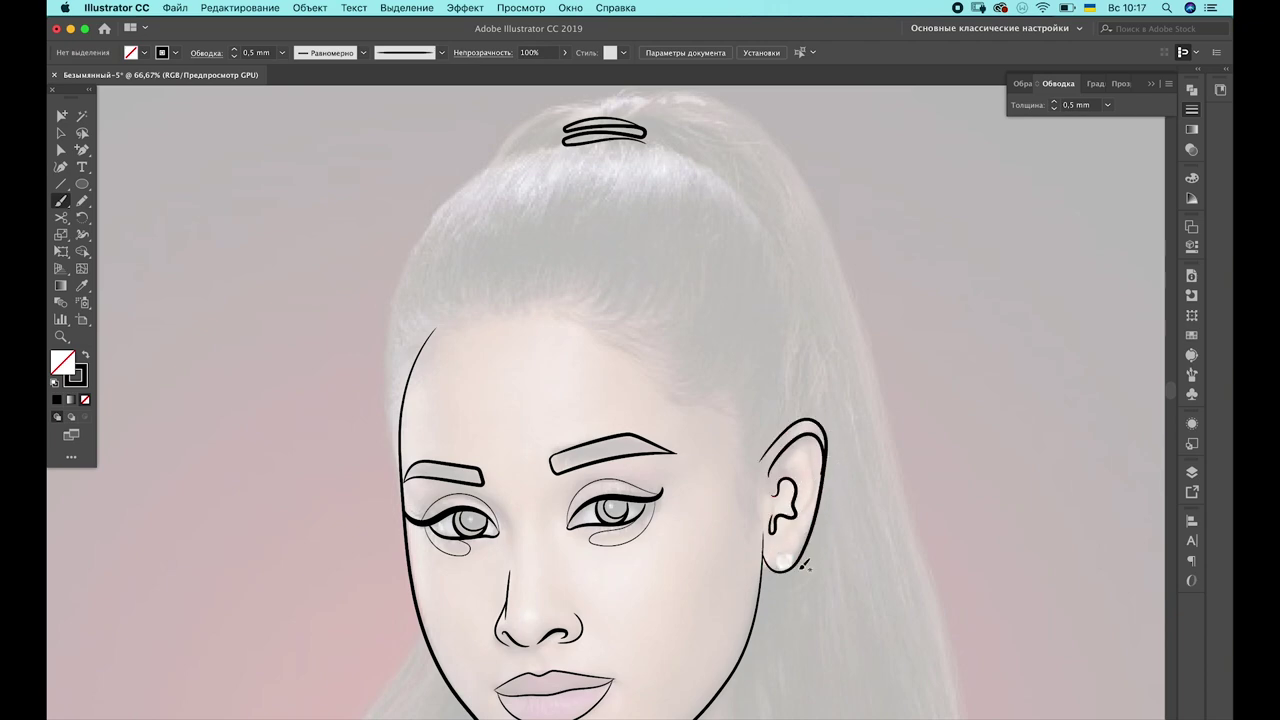
pyautogui.press('a')
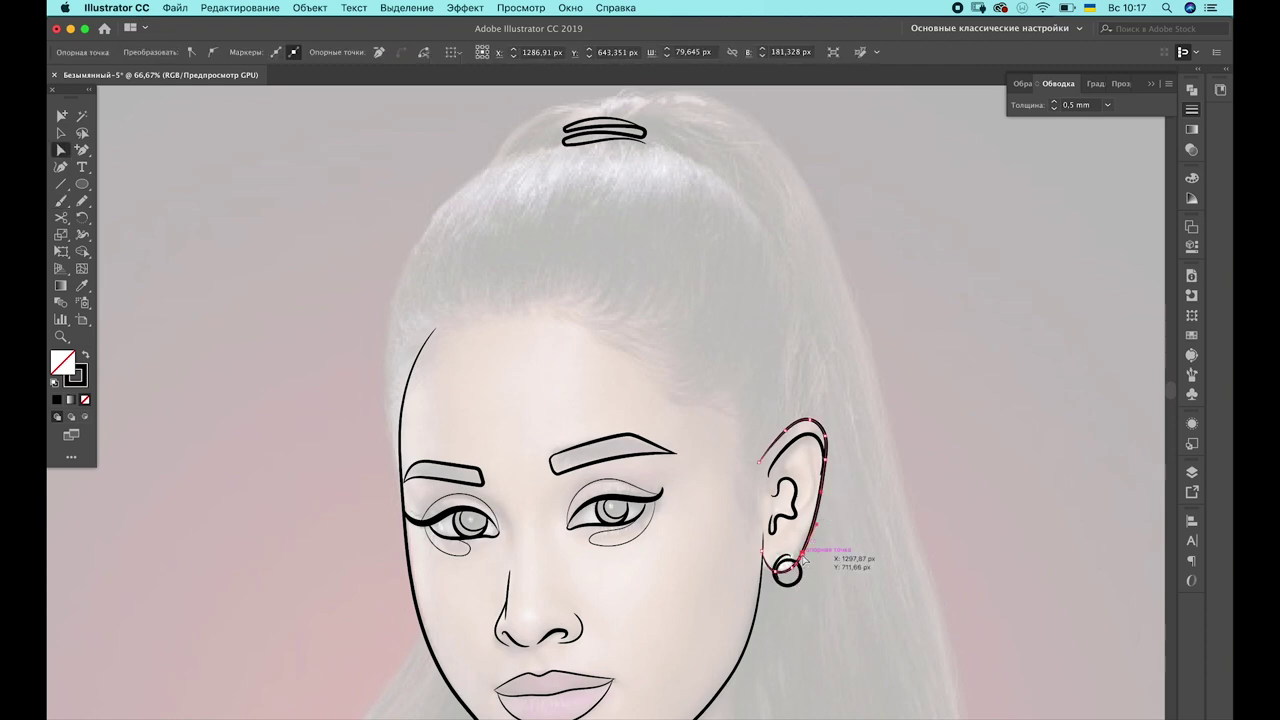
pyautogui.click(814, 520)
pyautogui.press('super+plus')
pyautogui.press('super+plus')
pyautogui.press('super+plus')
# Reshape the outer ear's lower end toward the earring and adjust its top curve and inner line
pyautogui.moveTo(605, 422)
pyautogui.mouseDown()
pyautogui.moveTo(614, 406)
pyautogui.moveTo(586, 471)
pyautogui.mouseUp()
pyautogui.scroll(2, 677, 463)
pyautogui.moveTo(501, 469); pyautogui.dragTo(502, 466)
pyautogui.scroll(1, 560, 420)
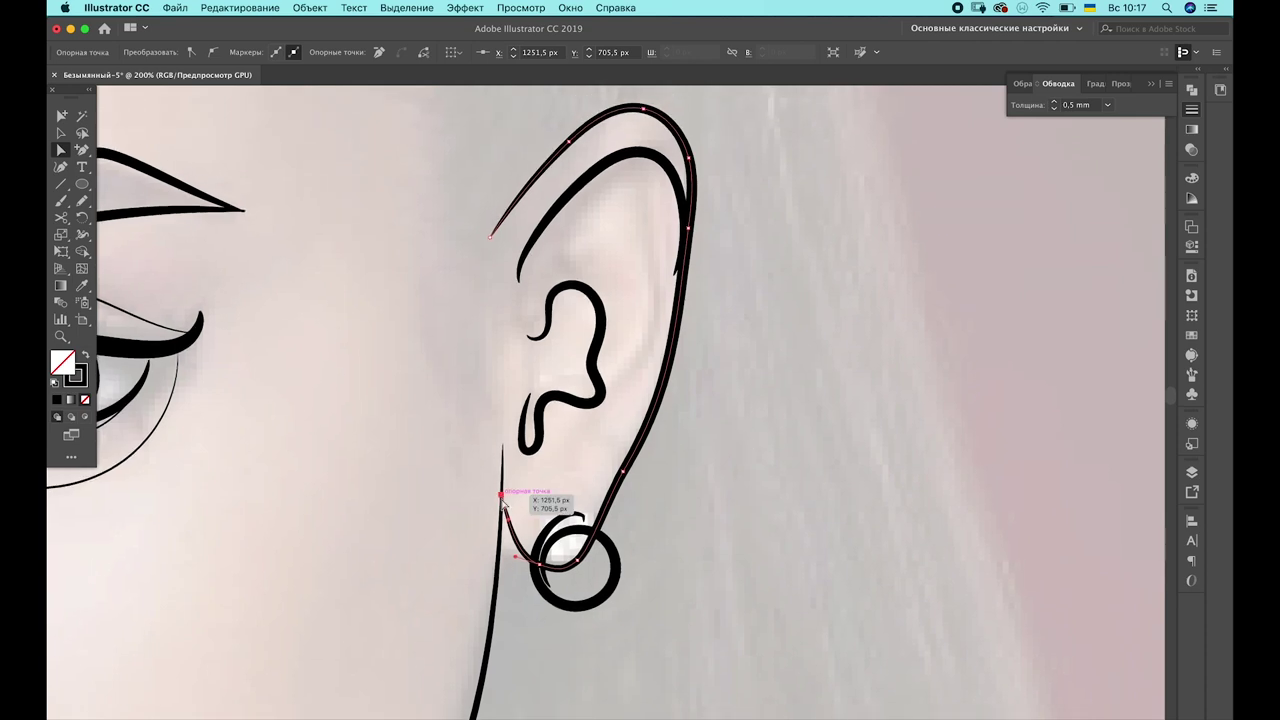
pyautogui.scroll(4, 660, 400)
pyautogui.moveTo(671, 368); pyautogui.dragTo(675, 370)
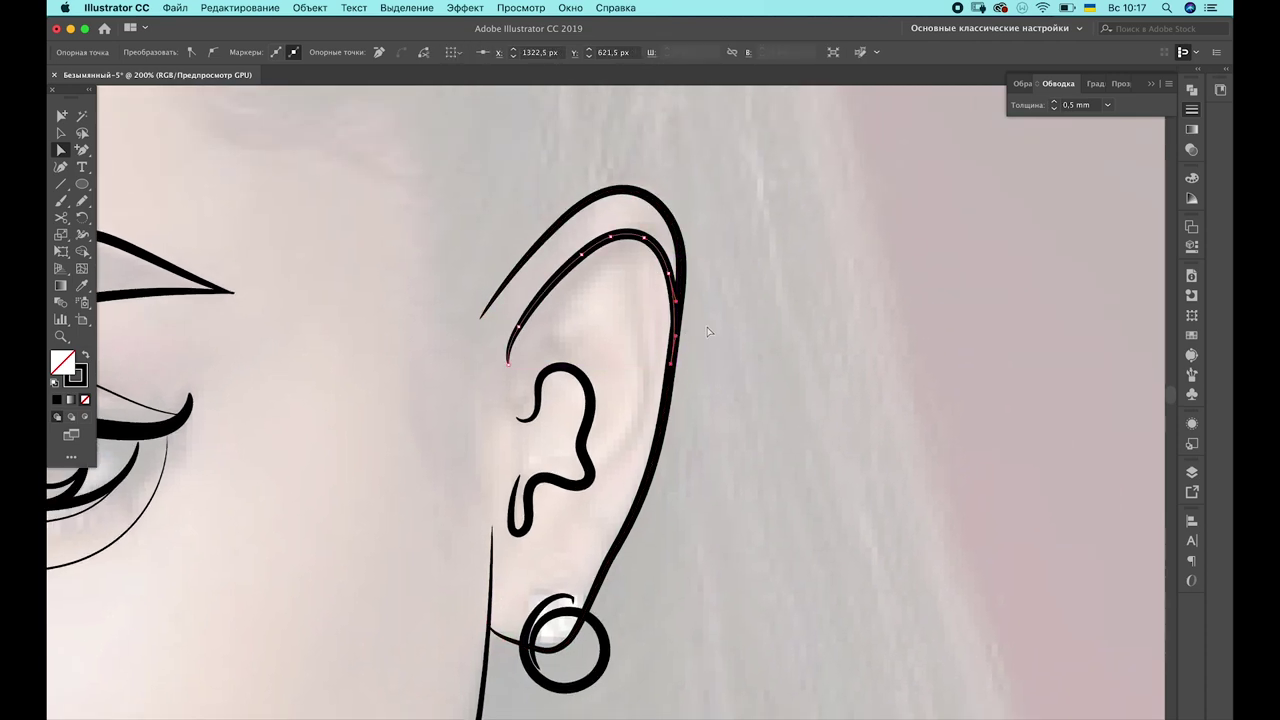
pyautogui.moveTo(507, 365); pyautogui.dragTo(493, 378)
pyautogui.click(520, 369)
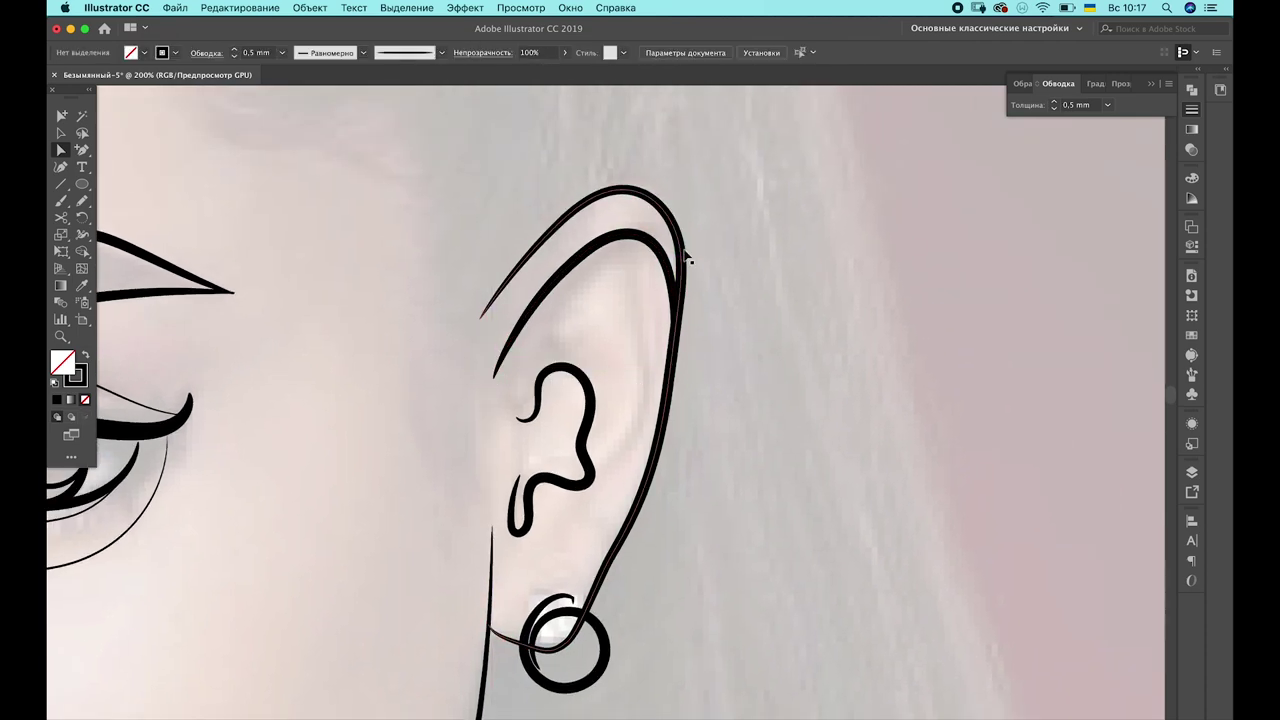
# Inspect the earring circle up close, then deselect it and zoom back out
pyautogui.press('super+equal')
pyautogui.click(560, 700)
pyautogui.press('p')
pyautogui.press('super+shift+a')
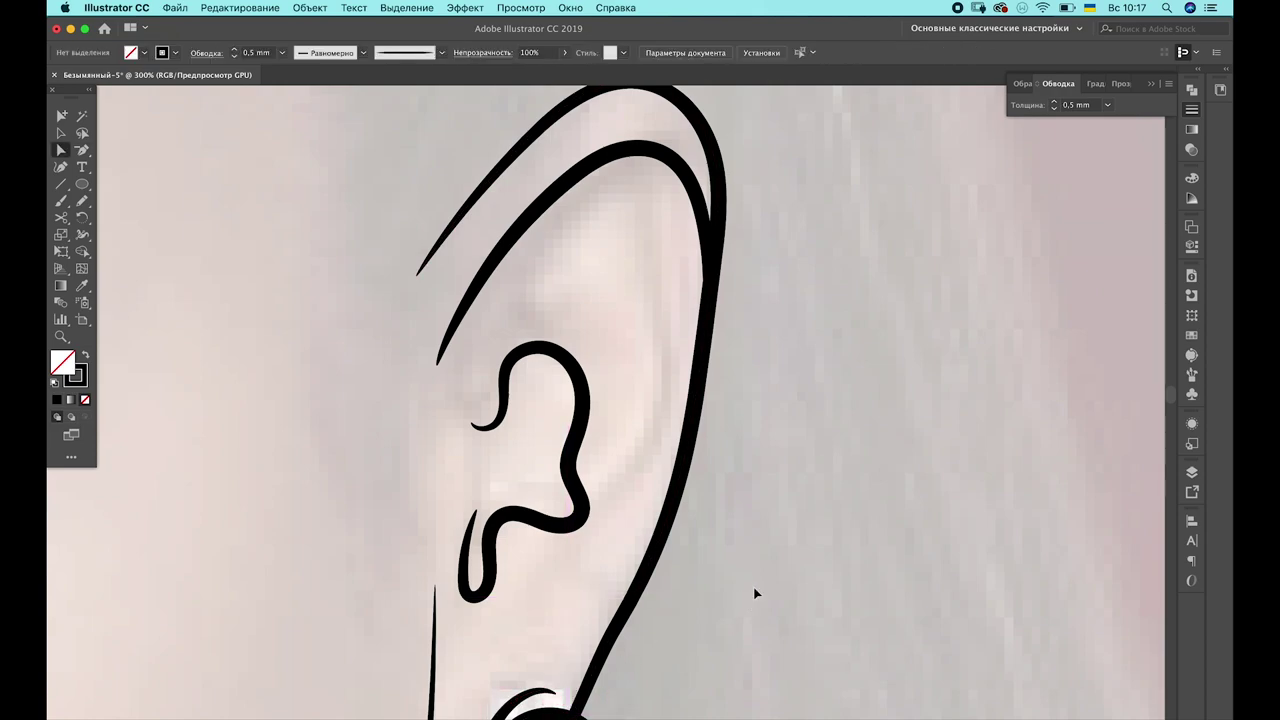
pyautogui.press('super+minus')
pyautogui.hscroll(-10, 720, 400)
pyautogui.press('b')
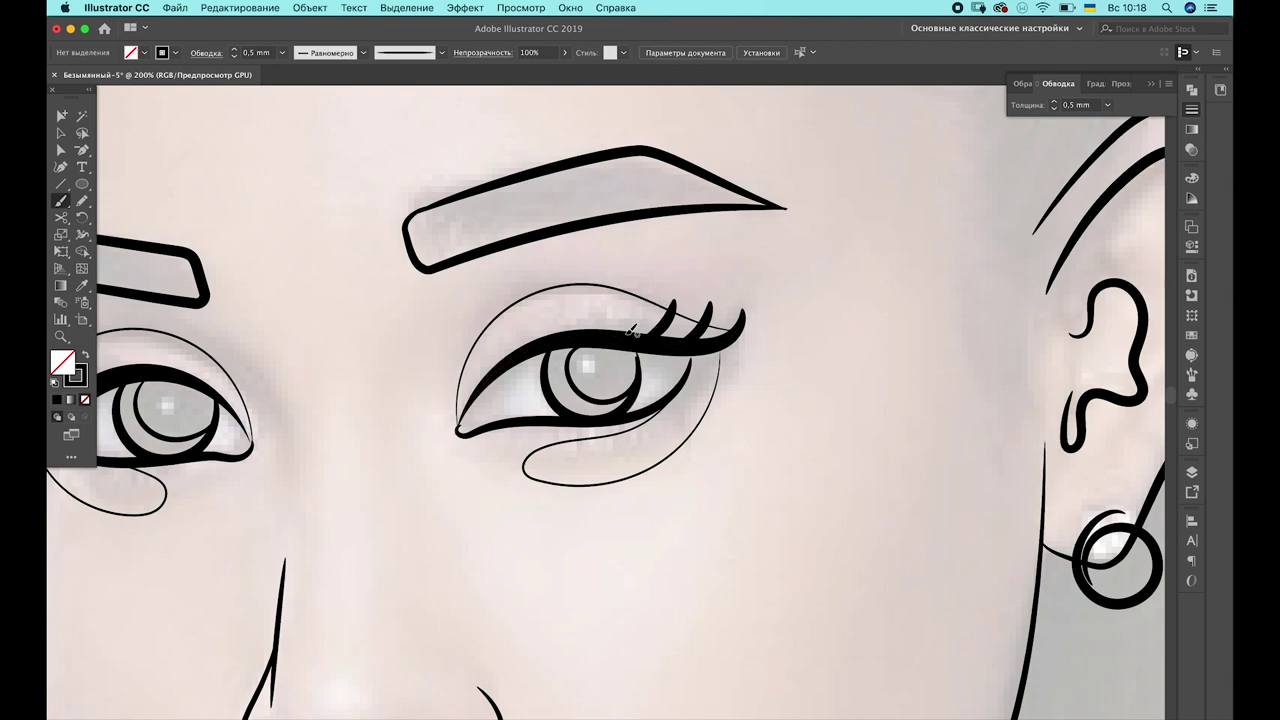
# Paint two eyelashes on the left eye's upper lid
pyautogui.hscroll(-10, 688, 385)
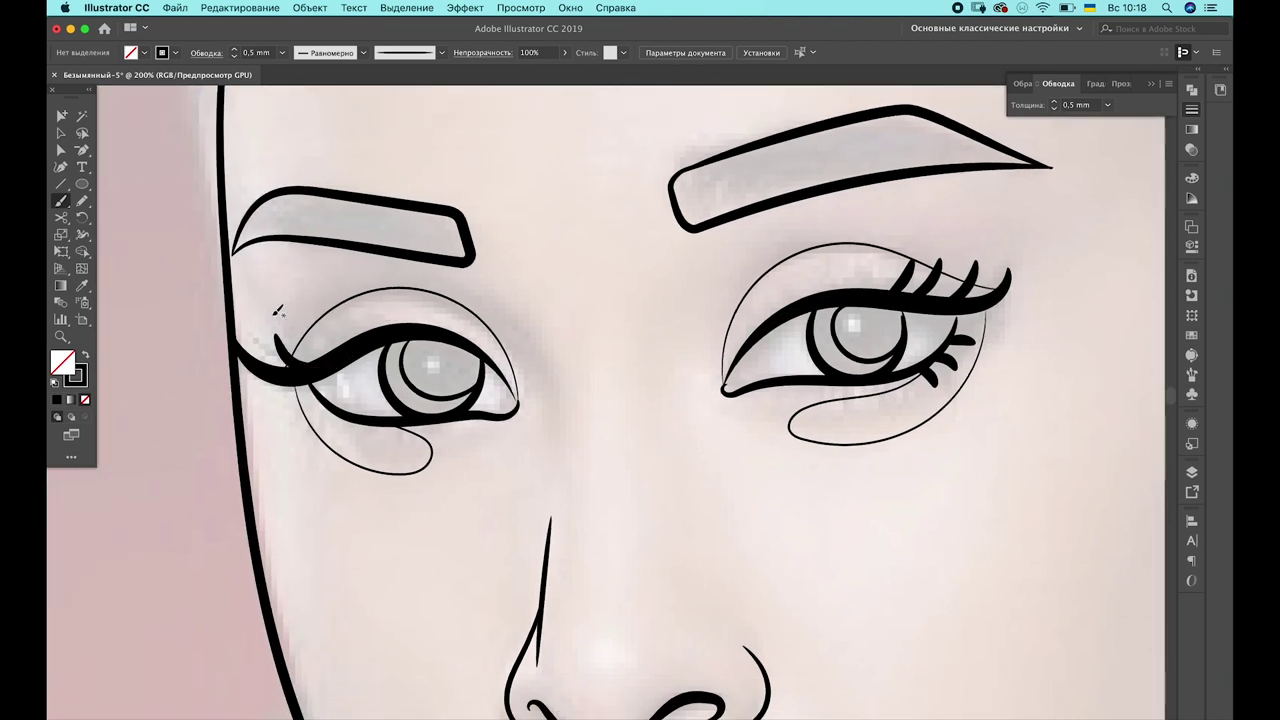
pyautogui.moveTo(325, 357); pyautogui.dragTo(302, 333)
pyautogui.moveTo(350, 352); pyautogui.dragTo(334, 328)
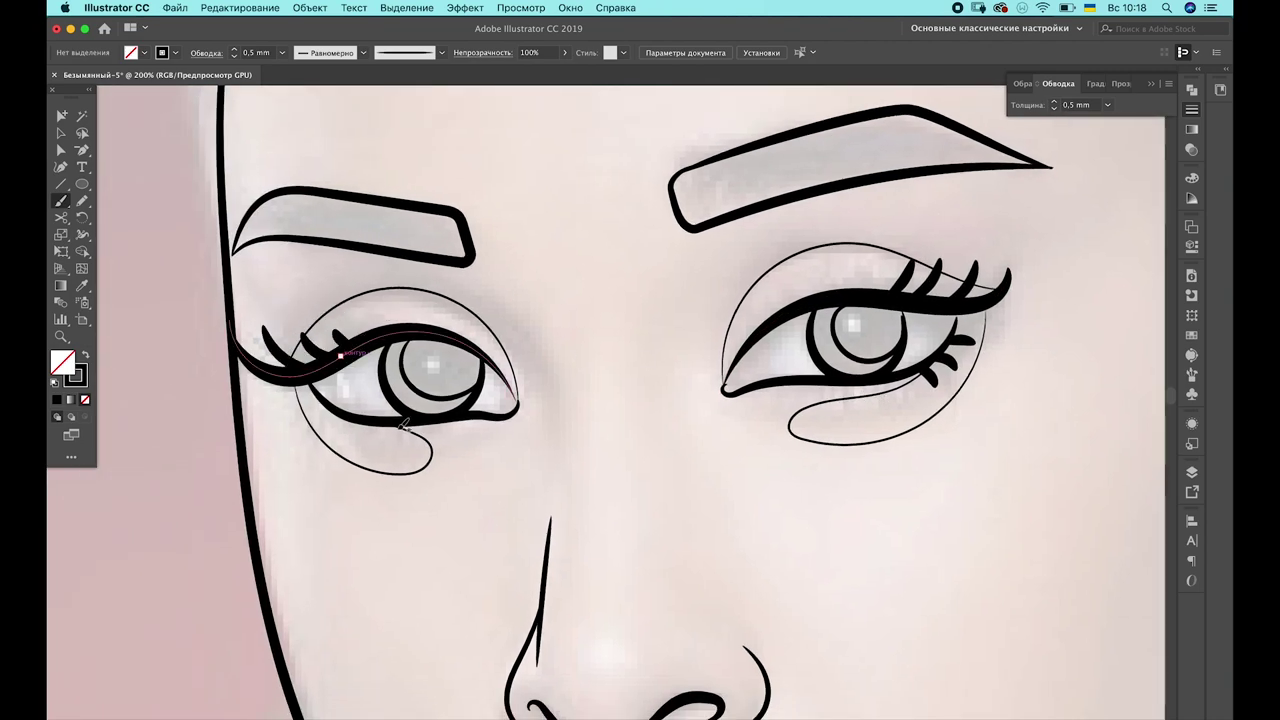
pyautogui.hscroll(5, 620, 457)
pyautogui.scroll(4, 620, 457)
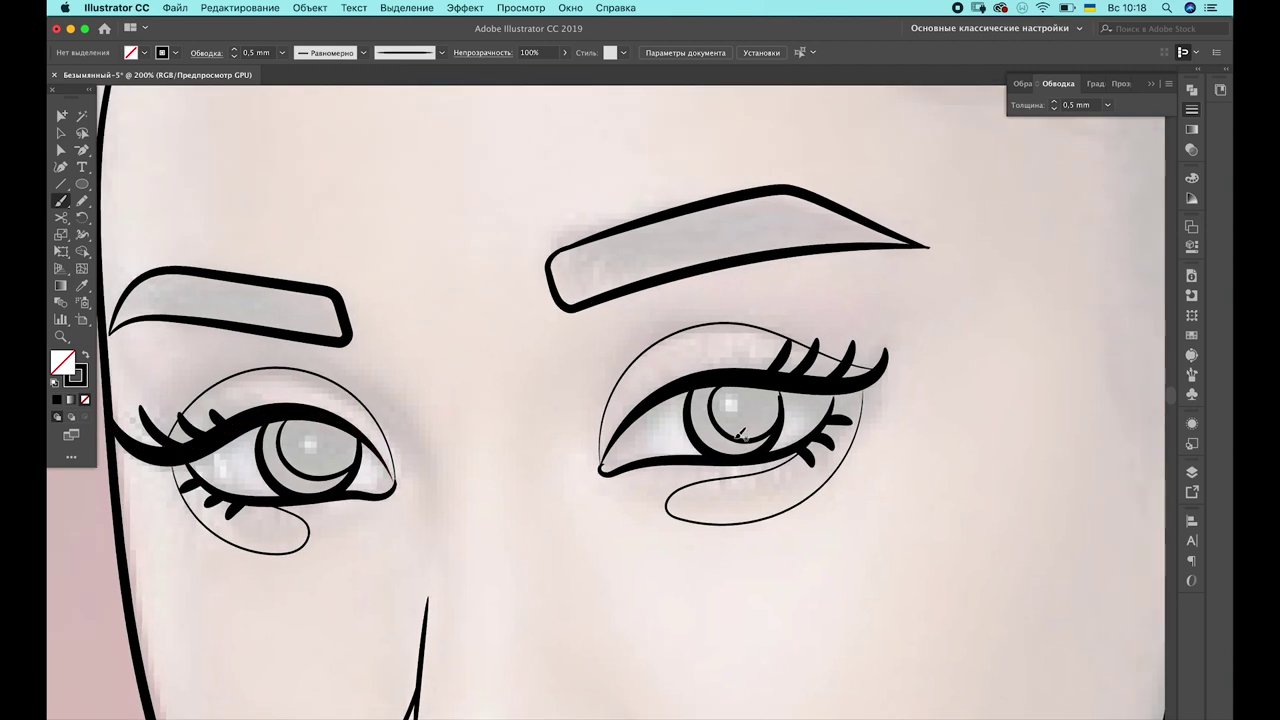
# Paint thin 0.1 mm detail lines inside the right and left eyebrows
pyautogui.keyDown('super'); pyautogui.click(686, 491); pyautogui.keyUp('super')
pyautogui.moveTo(635, 253); pyautogui.dragTo(887, 235)
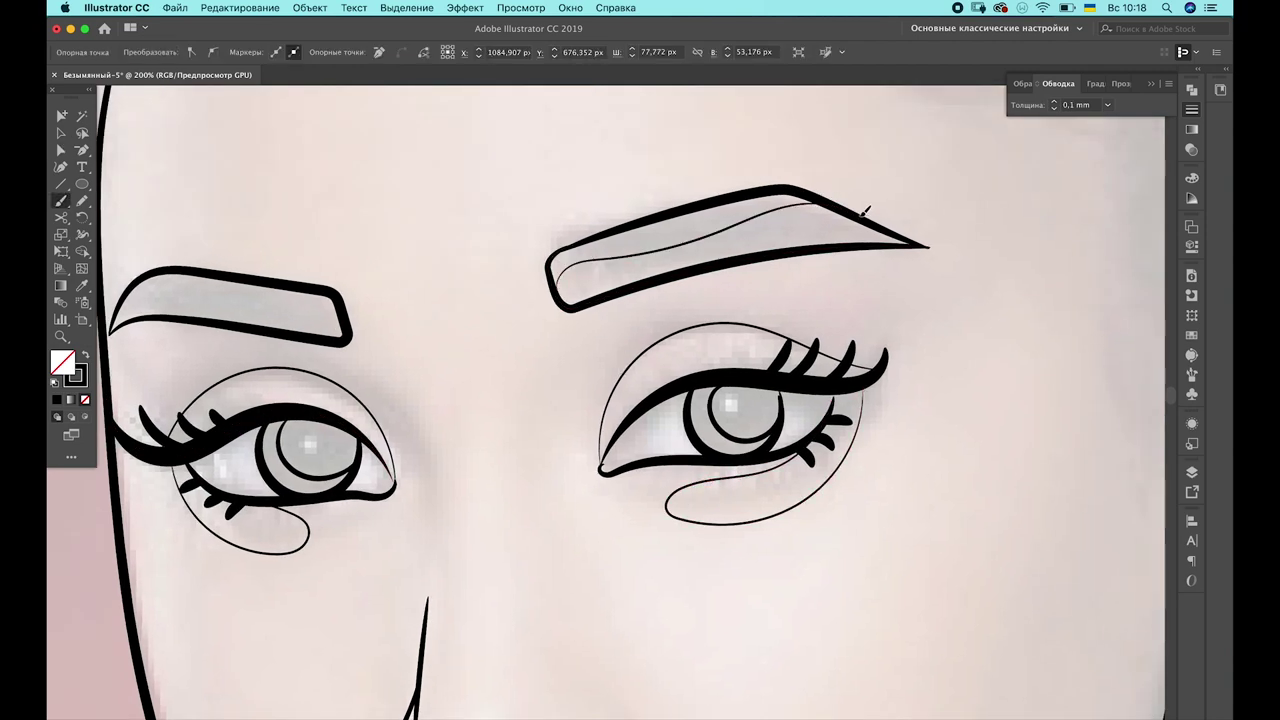
pyautogui.scroll(1, 887, 235)
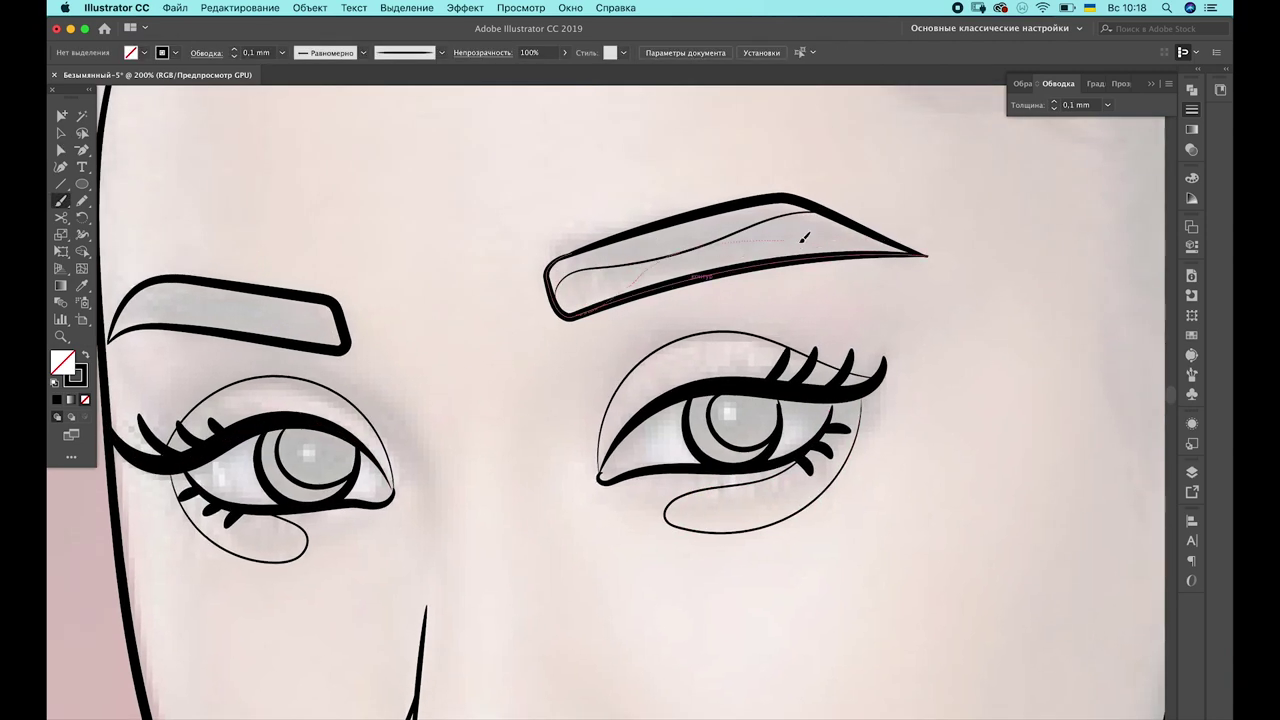
pyautogui.moveTo(804, 237); pyautogui.dragTo(806, 230)
pyautogui.hscroll(-5, 543, 268)
pyautogui.moveTo(464, 302); pyautogui.dragTo(452, 304)
pyautogui.hotkey('ctrl', 'z')
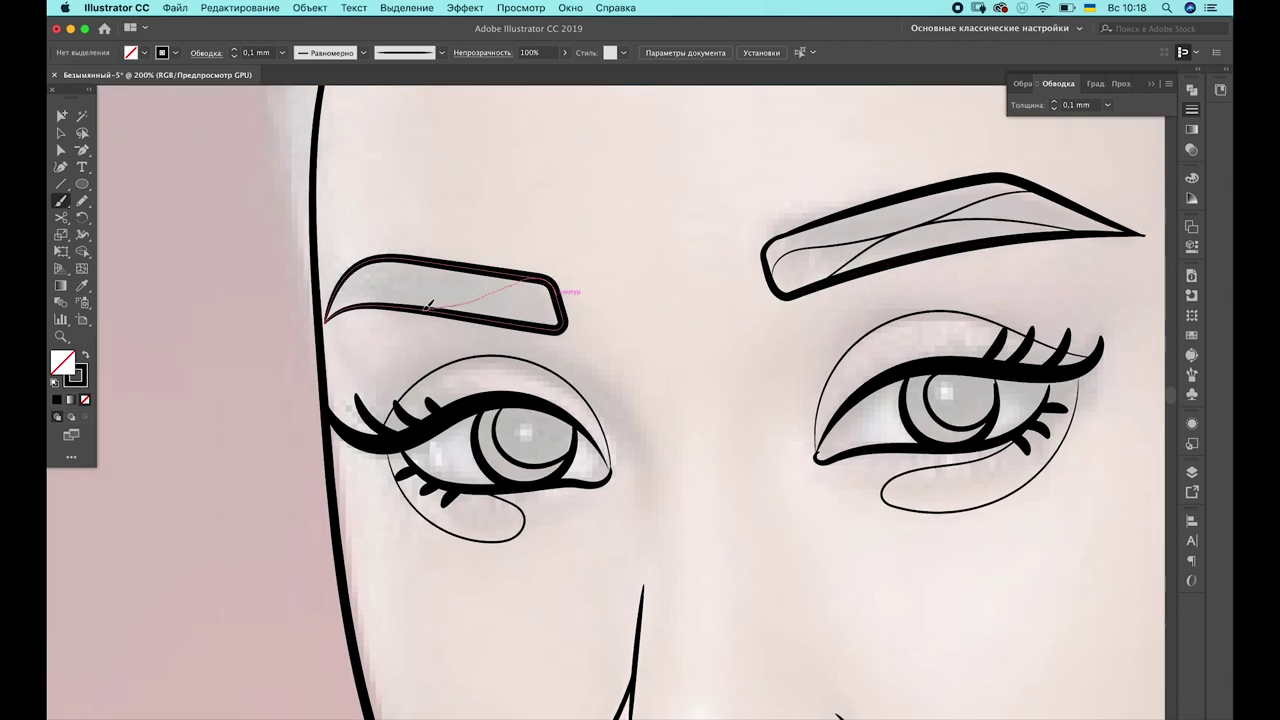
pyautogui.scroll(-5, 710, 402)
pyautogui.hscroll(8, 710, 402)
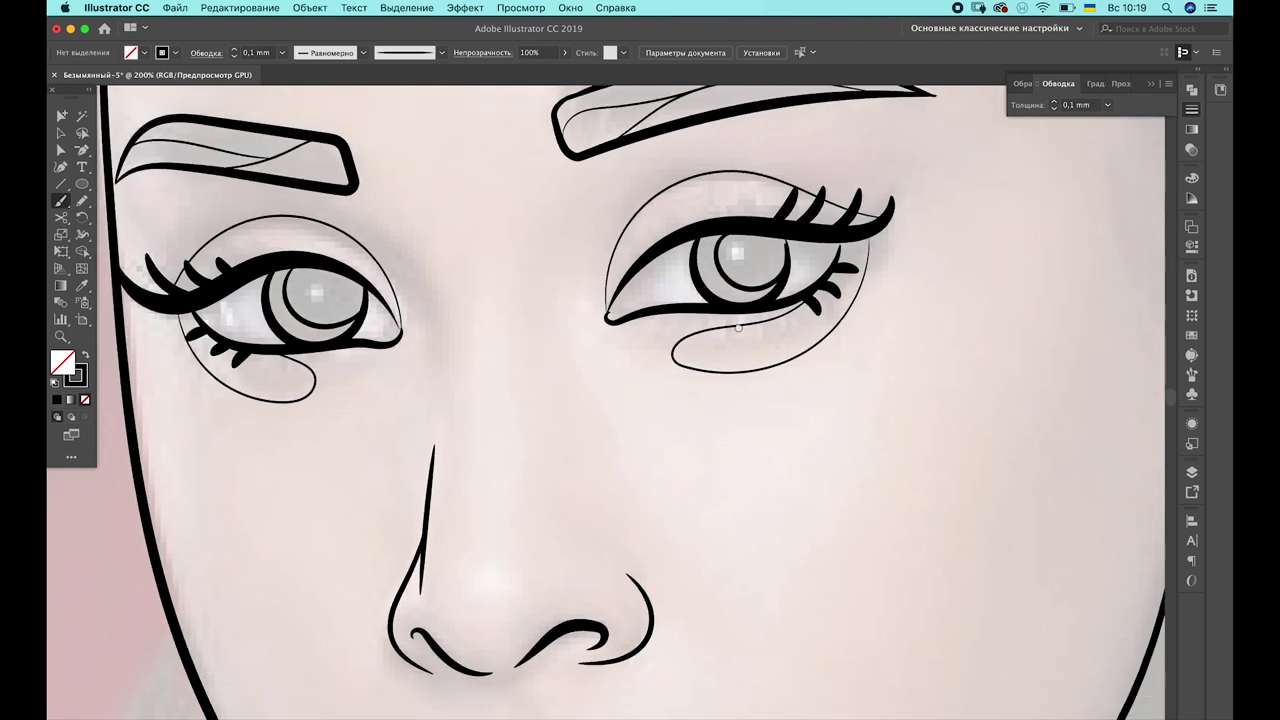
# Place a solid black, no-stroke pupil in the right eye and enlarge it to 28 px
pyautogui.hotkey('shift', 'x')
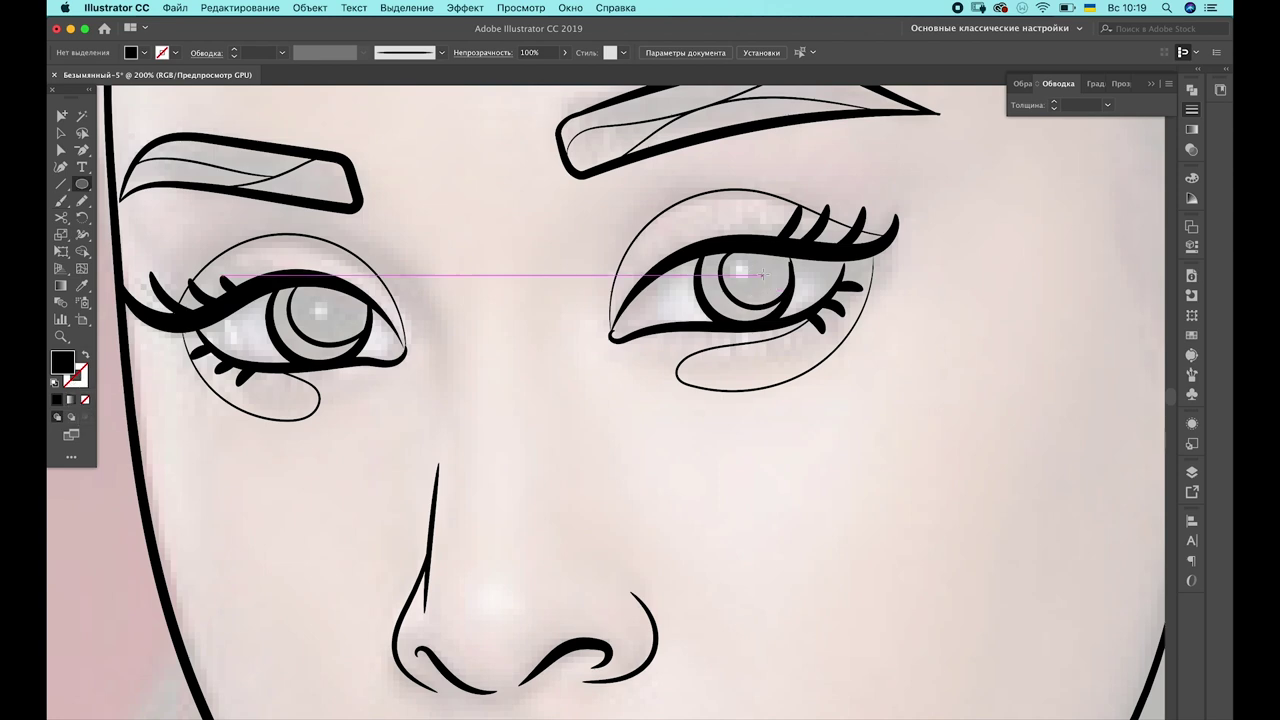
pyautogui.press('v')
pyautogui.click(760, 276)
pyautogui.click(762, 278)
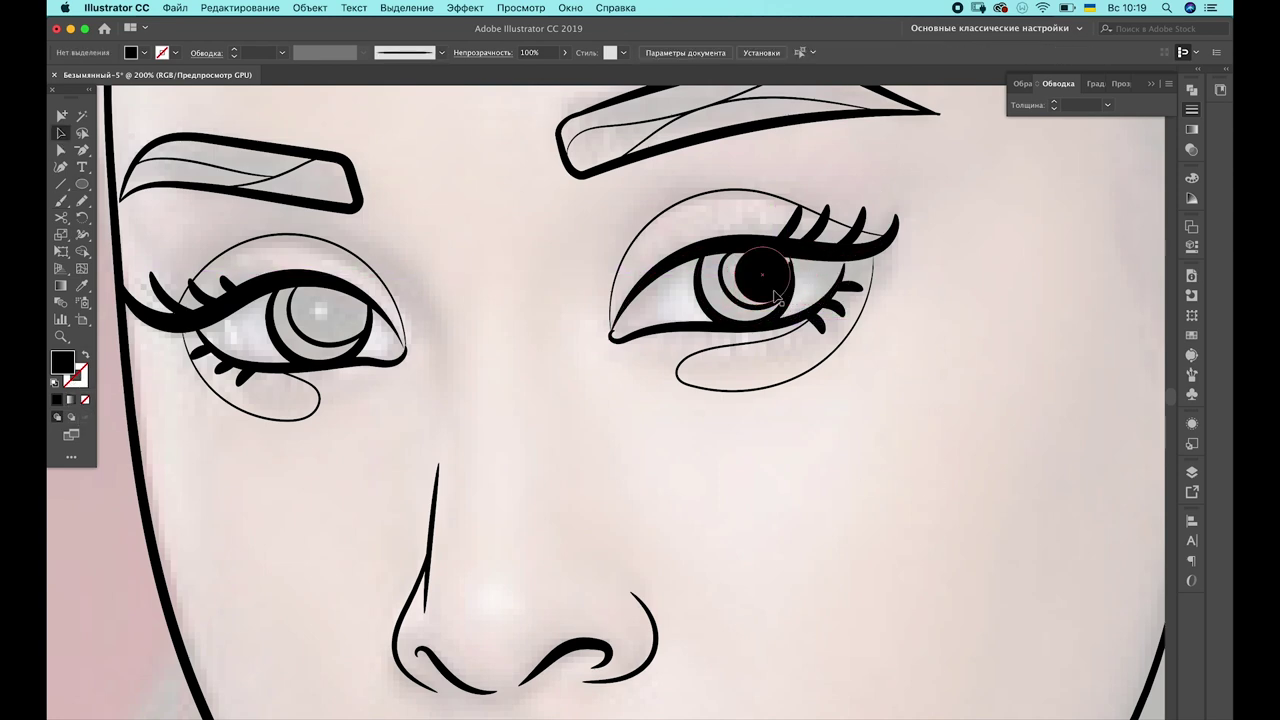
pyautogui.moveTo(790, 247)
pyautogui.mouseDown()
pyautogui.moveTo(798, 240)
pyautogui.moveTo(330, 310)
pyautogui.mouseUp()
# Copy the pupil onto the left eye and align it with the right one
pyautogui.click(472, 424)
pyautogui.click(330, 312)
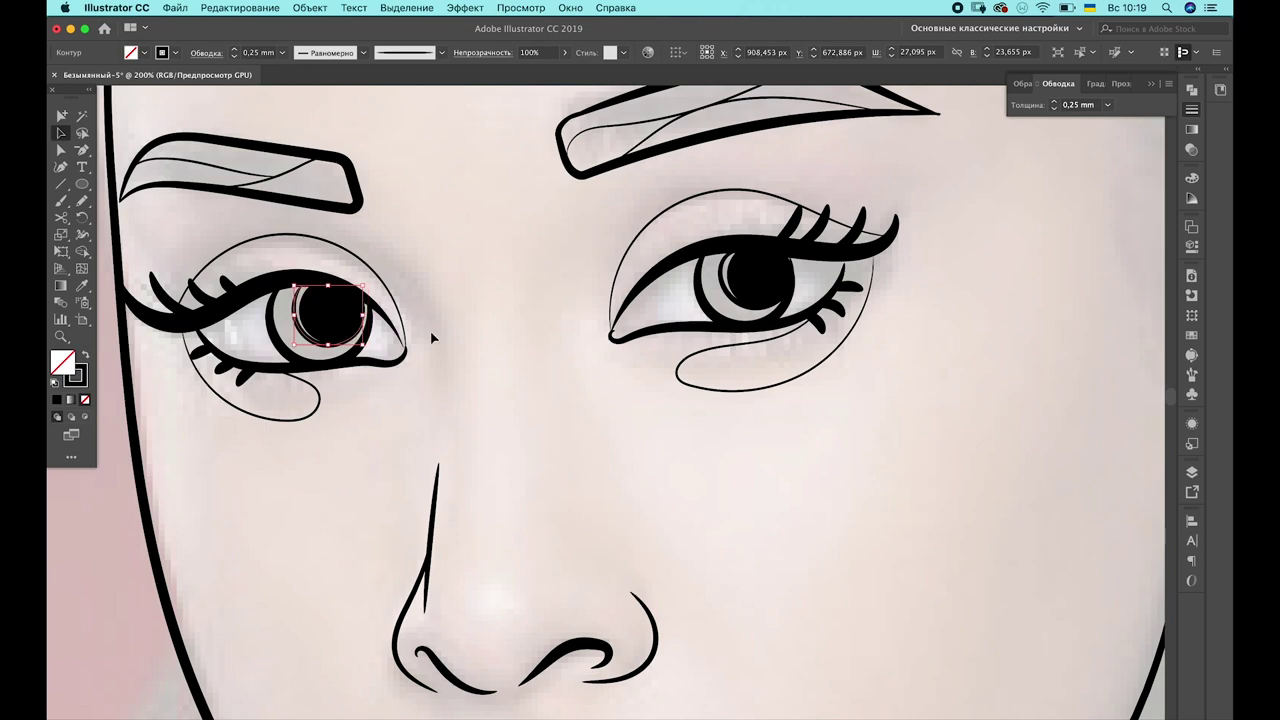
pyautogui.moveTo(333, 315); pyautogui.dragTo(333, 318)
pyautogui.click(583, 479)
# Save the drawing as 12.ai with the default Illustrator options
pyautogui.press('super+s')
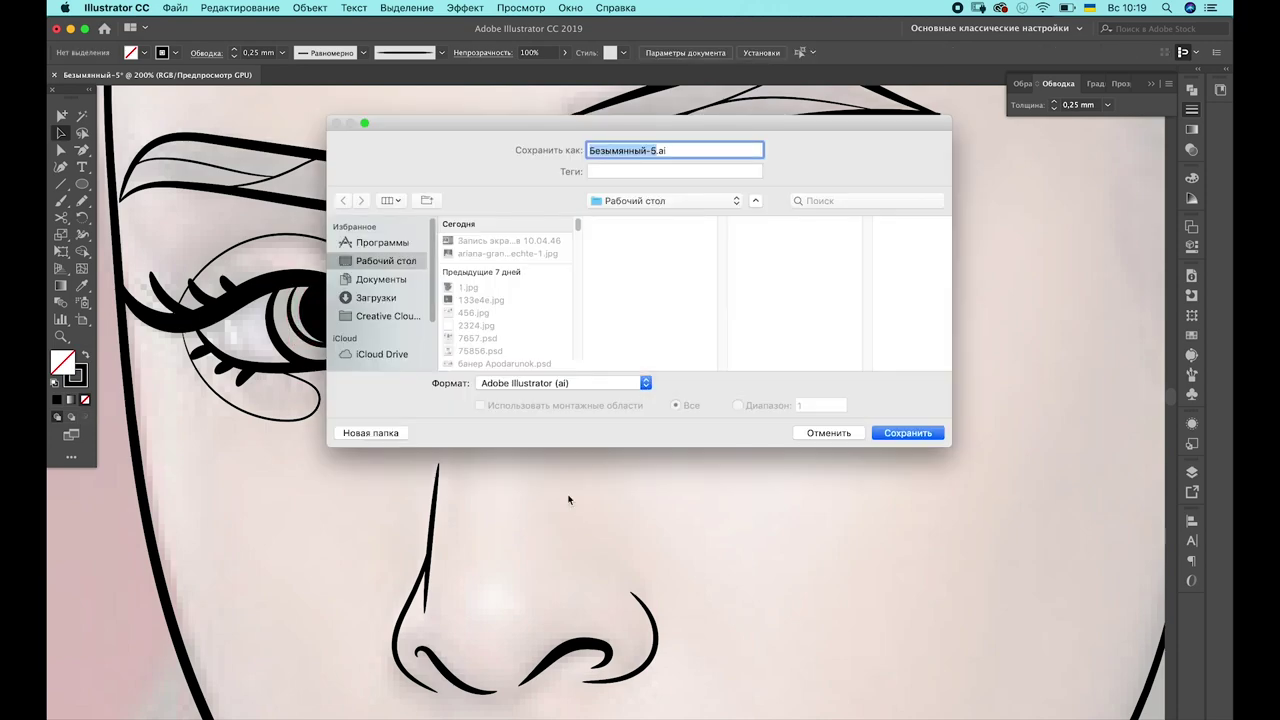
pyautogui.write('12')
pyautogui.click(907, 432)
pyautogui.click(946, 583)
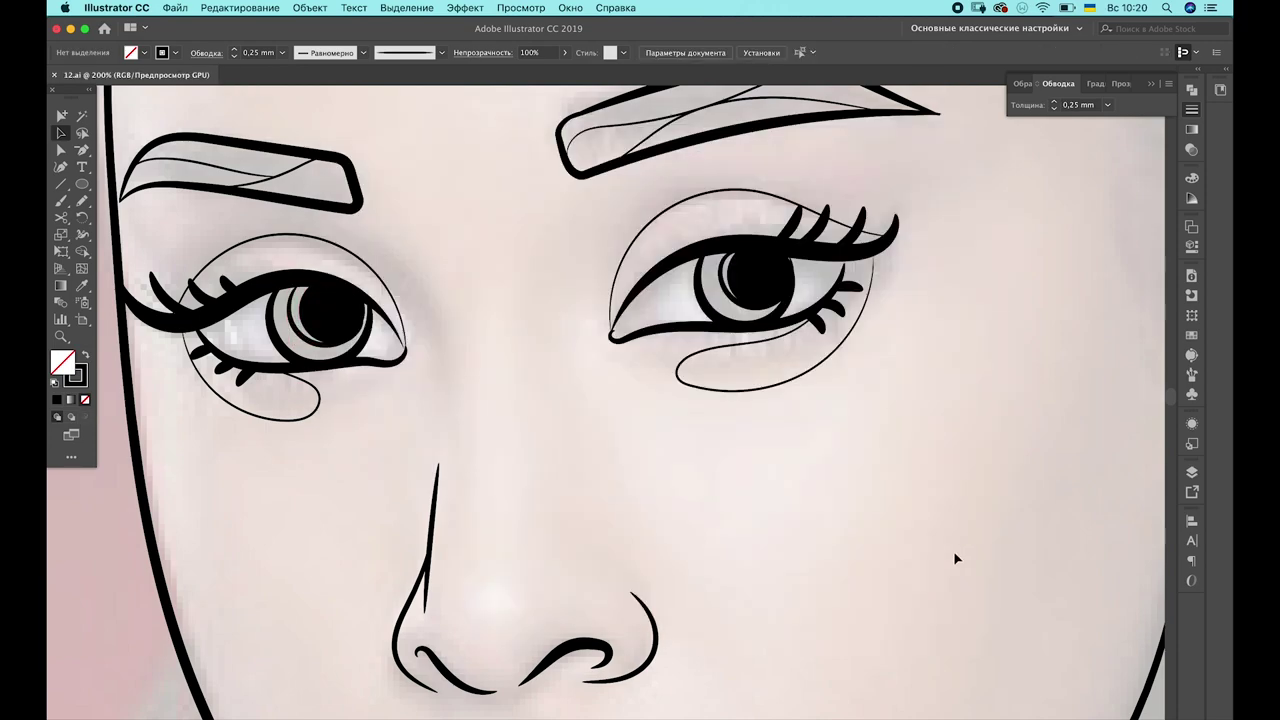
pyautogui.press('super+1')
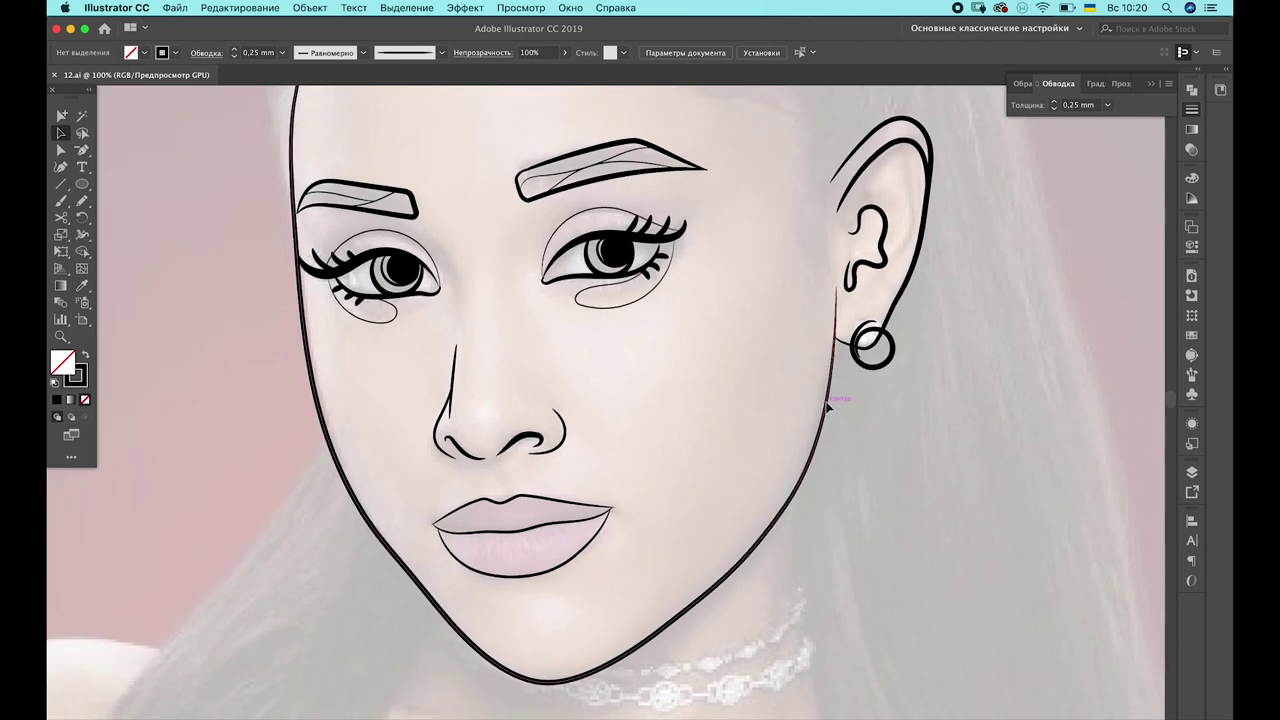
# Nudge the face outline's left jaw anchor upward and its chin anchor slightly left
pyautogui.click(836, 289)
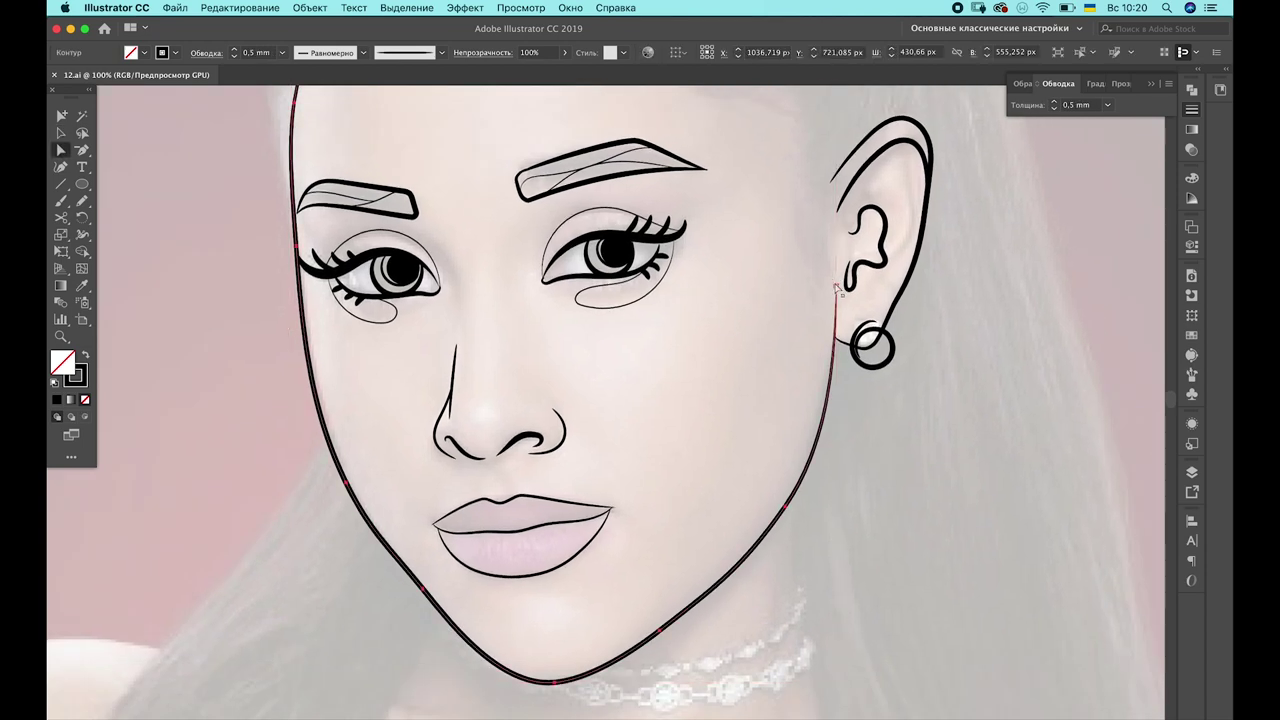
pyautogui.click(792, 484)
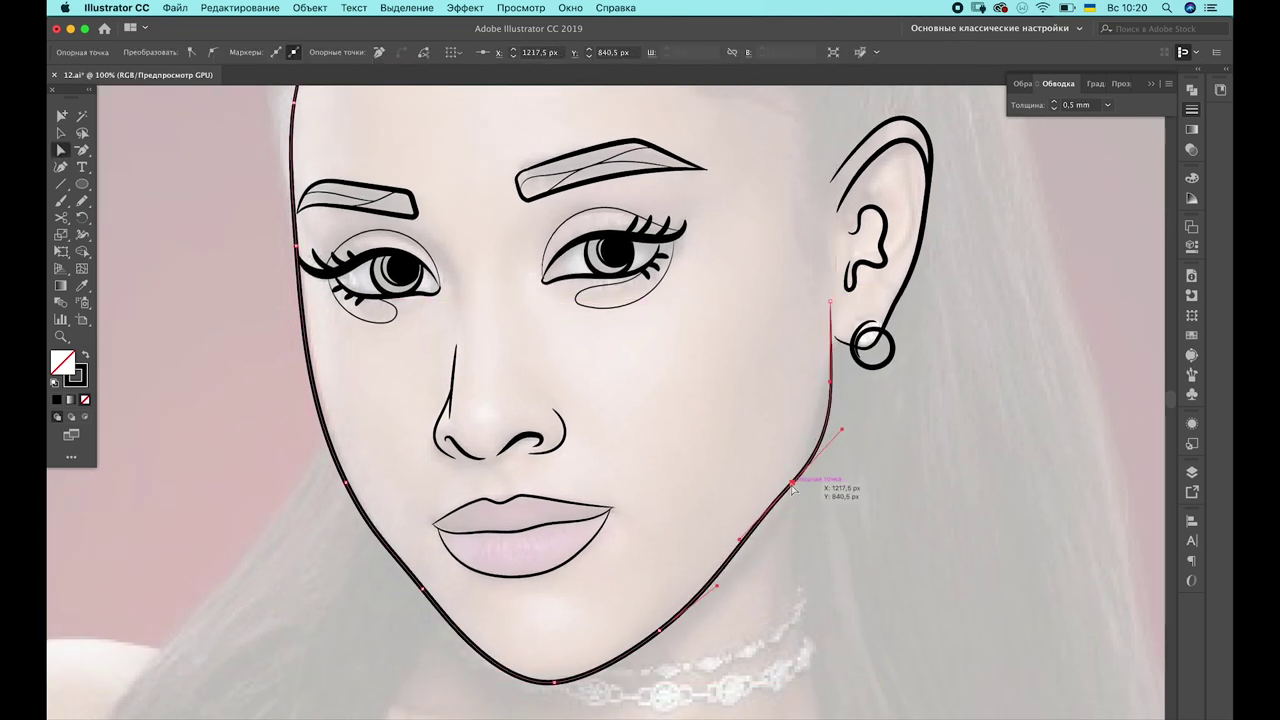
pyautogui.moveTo(344, 483); pyautogui.dragTo(340, 468)
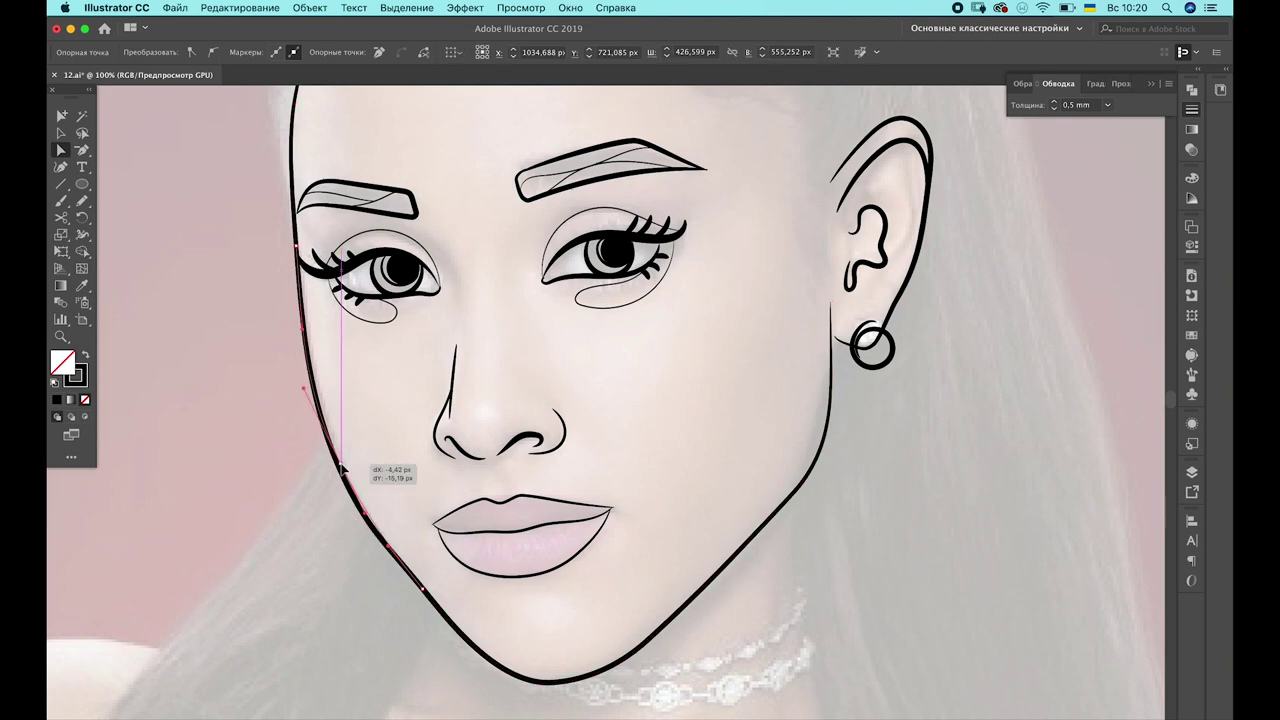
pyautogui.moveTo(554, 686); pyautogui.dragTo(548, 686)
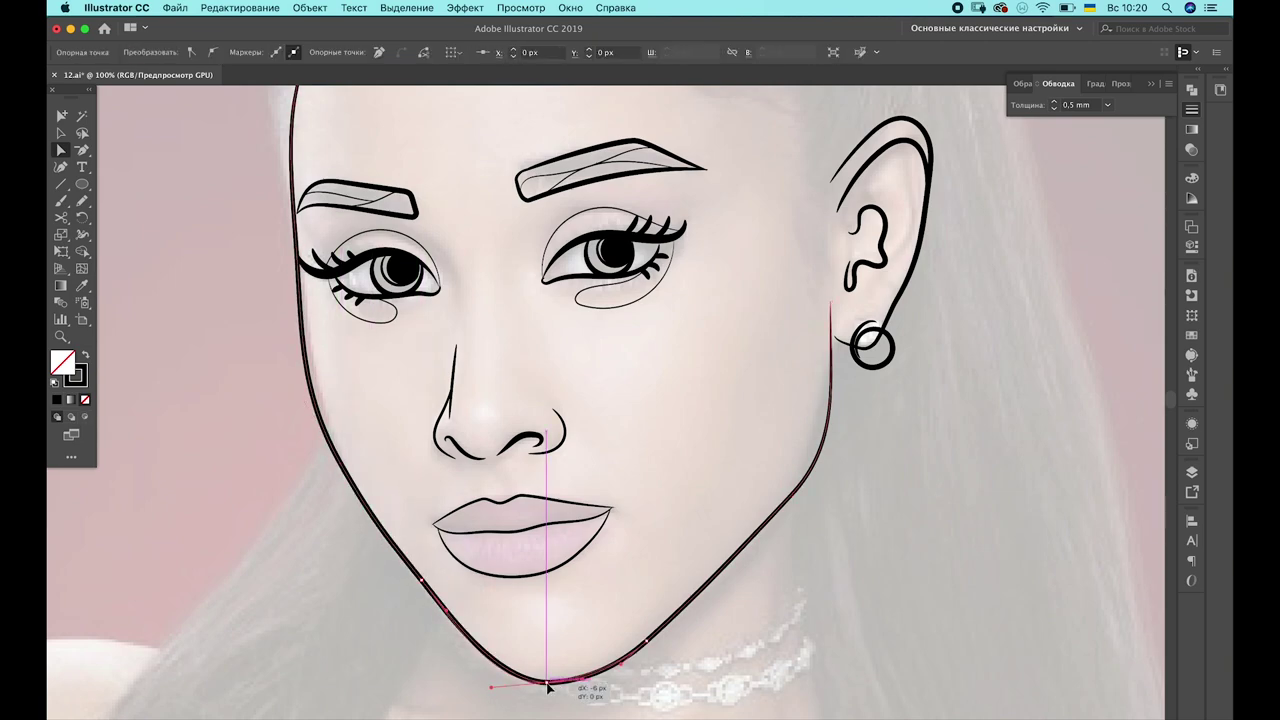
pyautogui.click(914, 463)
# Zoom out to 66.67% and brush the left side of the head up to the hair tie
pyautogui.hotkey('ctrl', '-')
pyautogui.moveTo(914, 463); pyautogui.dragTo(902, 495)
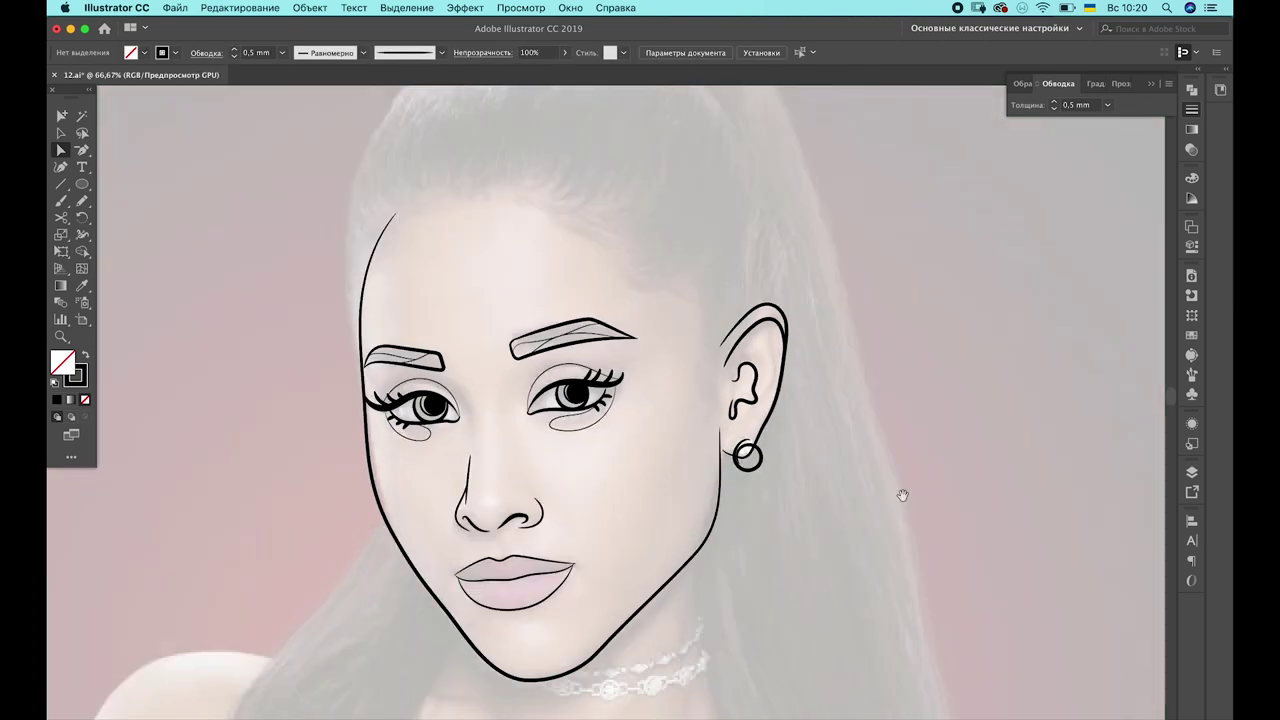
pyautogui.scroll(3, 537, 354)
pyautogui.press('b')
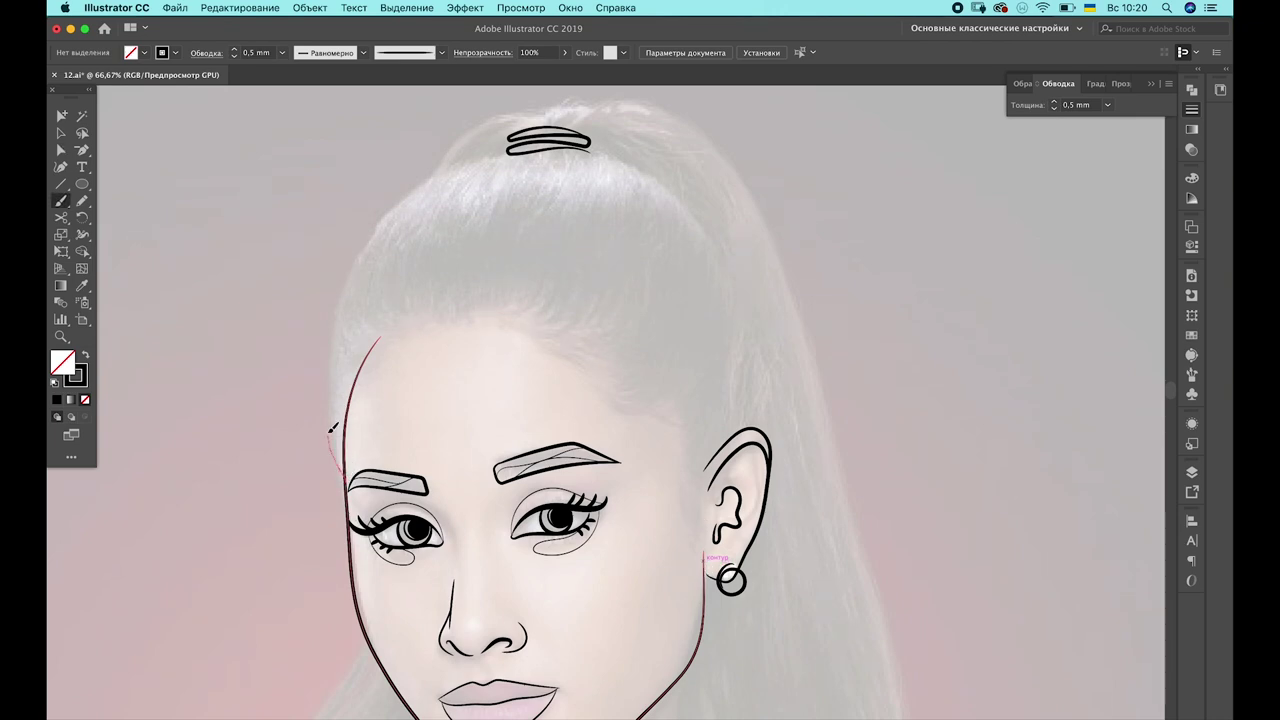
pyautogui.moveTo(452, 170); pyautogui.dragTo(456, 166)
pyautogui.scroll(-2, 700, 300)
pyautogui.moveTo(512, 118); pyautogui.dragTo(340, 348)
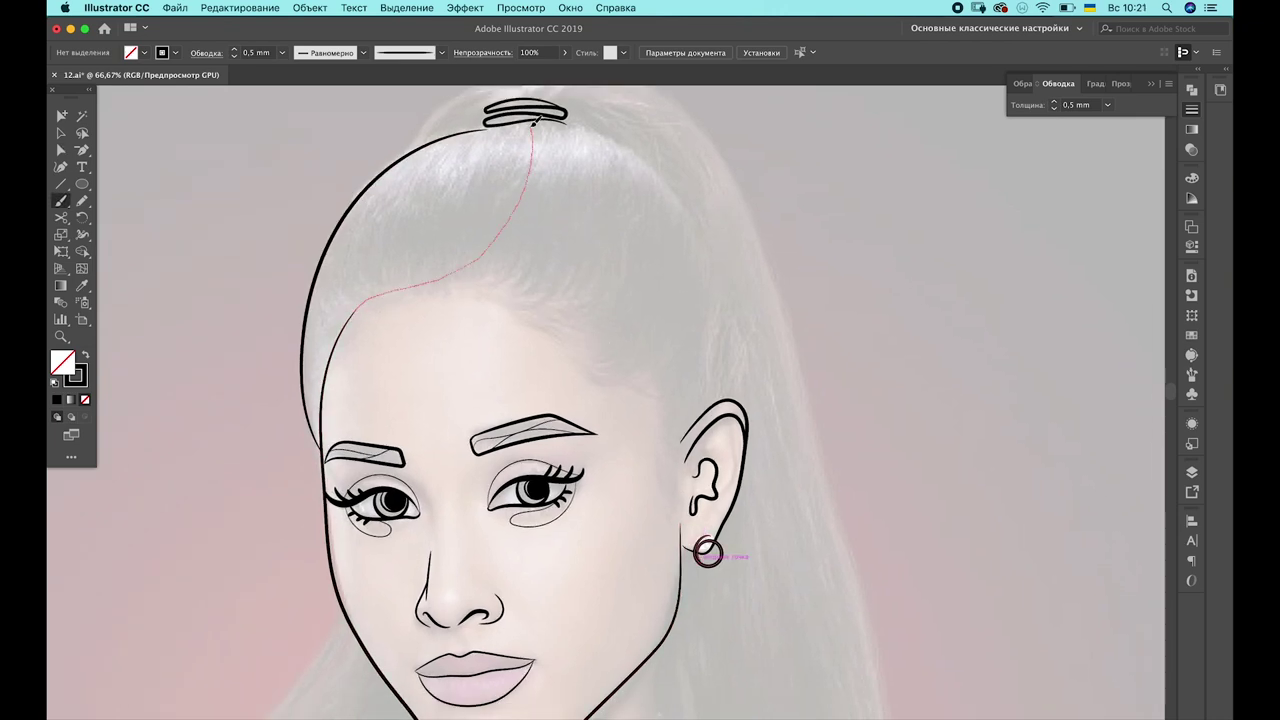
# Draw the hairline across the forehead, down beside the ear, and the back of the head
pyautogui.moveTo(655, 188); pyautogui.dragTo(598, 140)
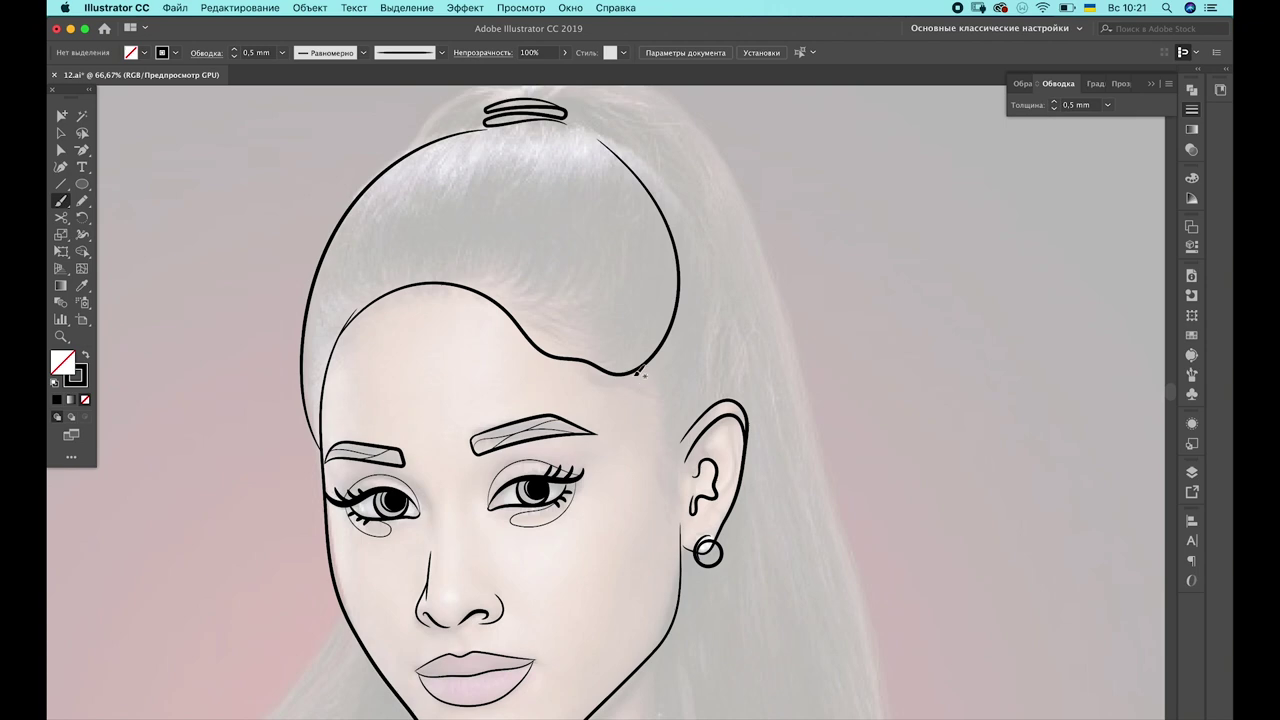
pyautogui.moveTo(683, 441); pyautogui.dragTo(668, 560)
pyautogui.scroll(2, 562, 150)
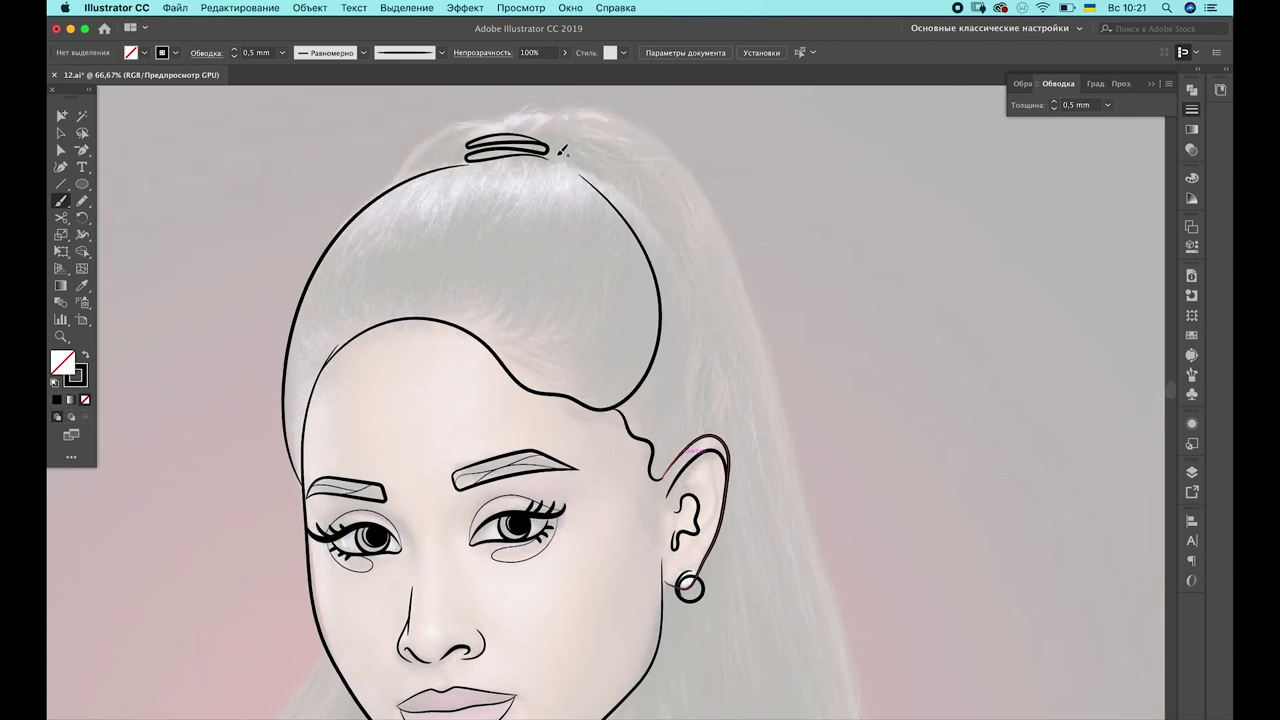
pyautogui.moveTo(703, 436); pyautogui.dragTo(703, 440)
pyautogui.scroll(2, 611, 186)
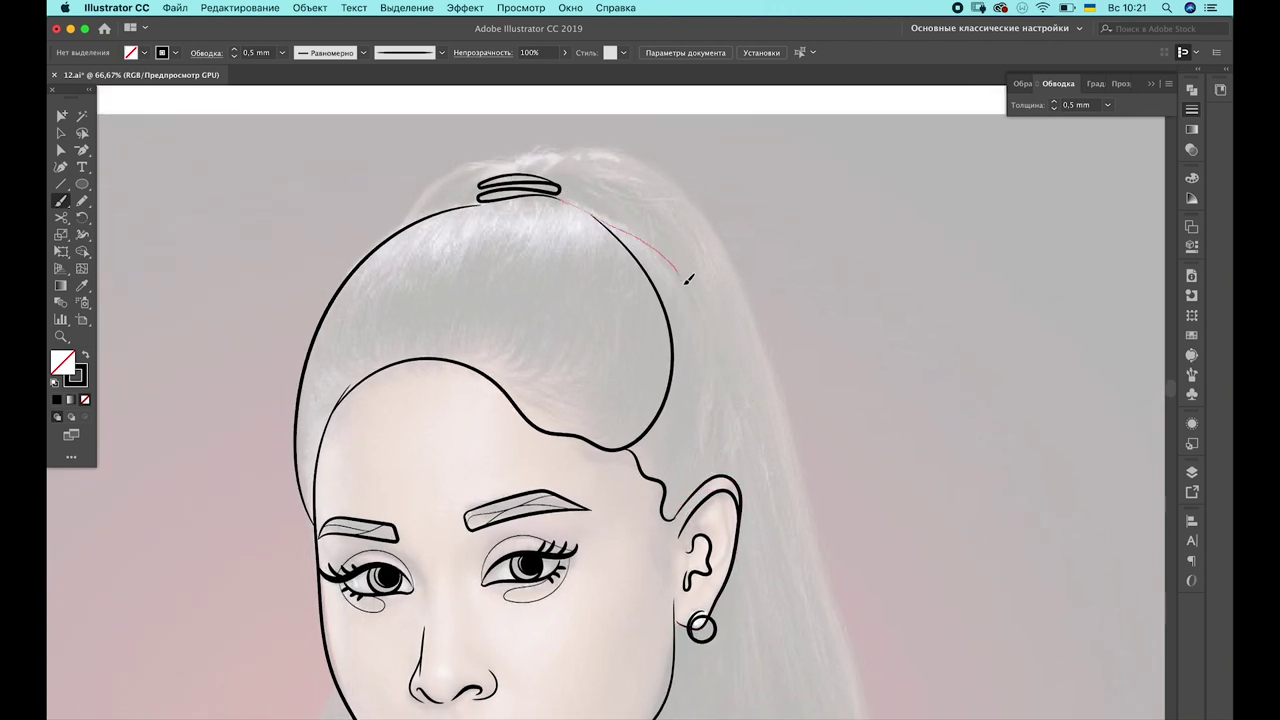
pyautogui.moveTo(688, 280); pyautogui.dragTo(724, 404)
pyautogui.scroll(-10, 731, 374)
pyautogui.scroll(-10, 731, 374)
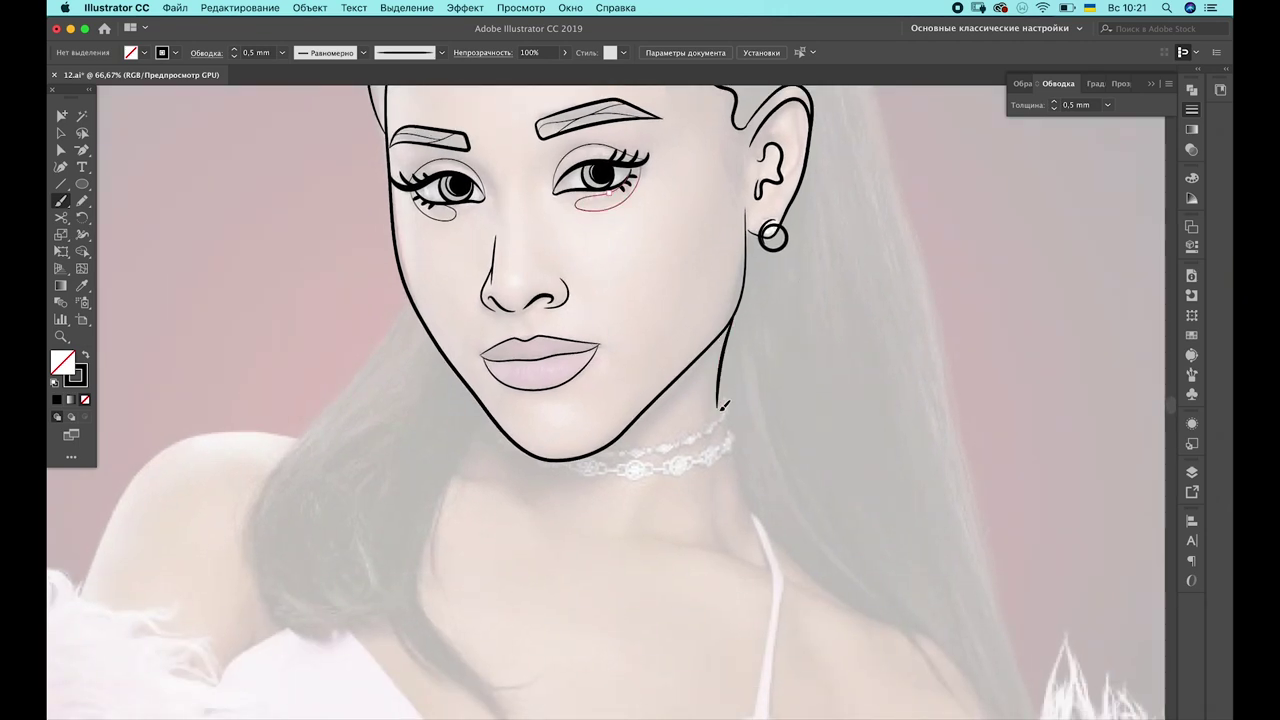
# Trace the shoulder strap as a double brush line
pyautogui.scroll(-5, 735, 375)
pyautogui.moveTo(818, 455); pyautogui.dragTo(878, 498)
pyautogui.scroll(-3, 870, 490)
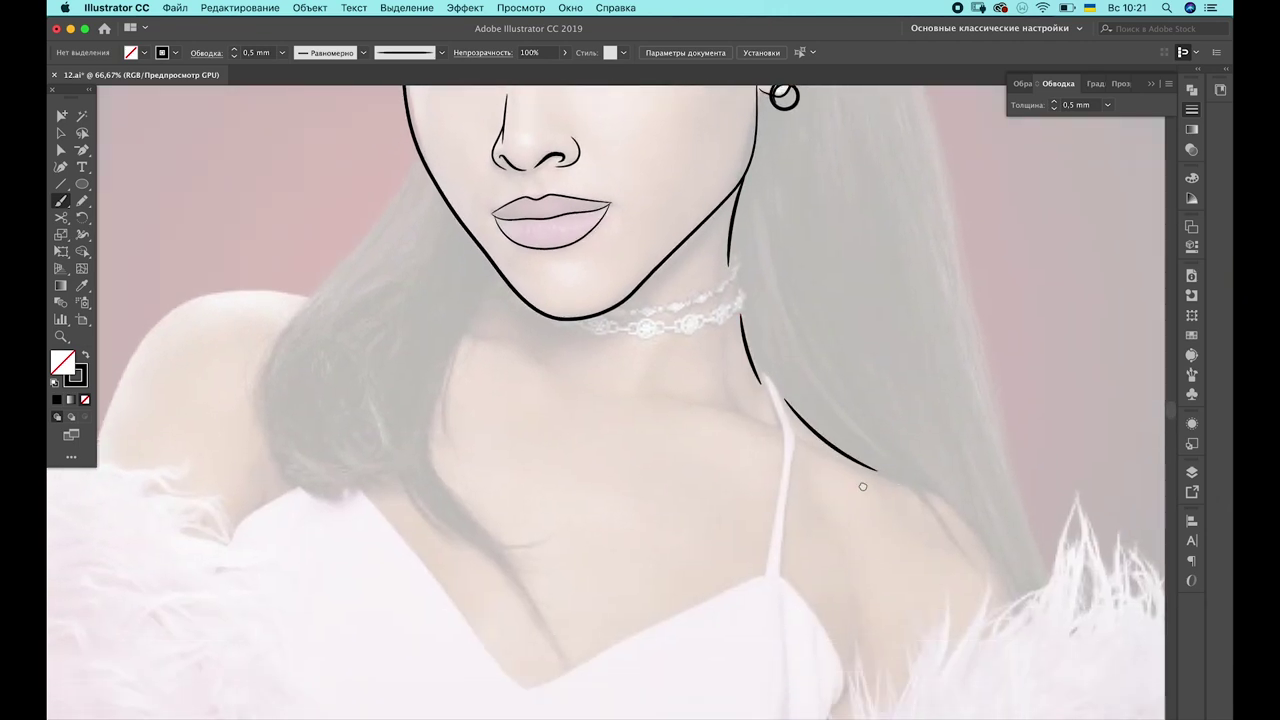
pyautogui.moveTo(764, 345); pyautogui.dragTo(768, 544)
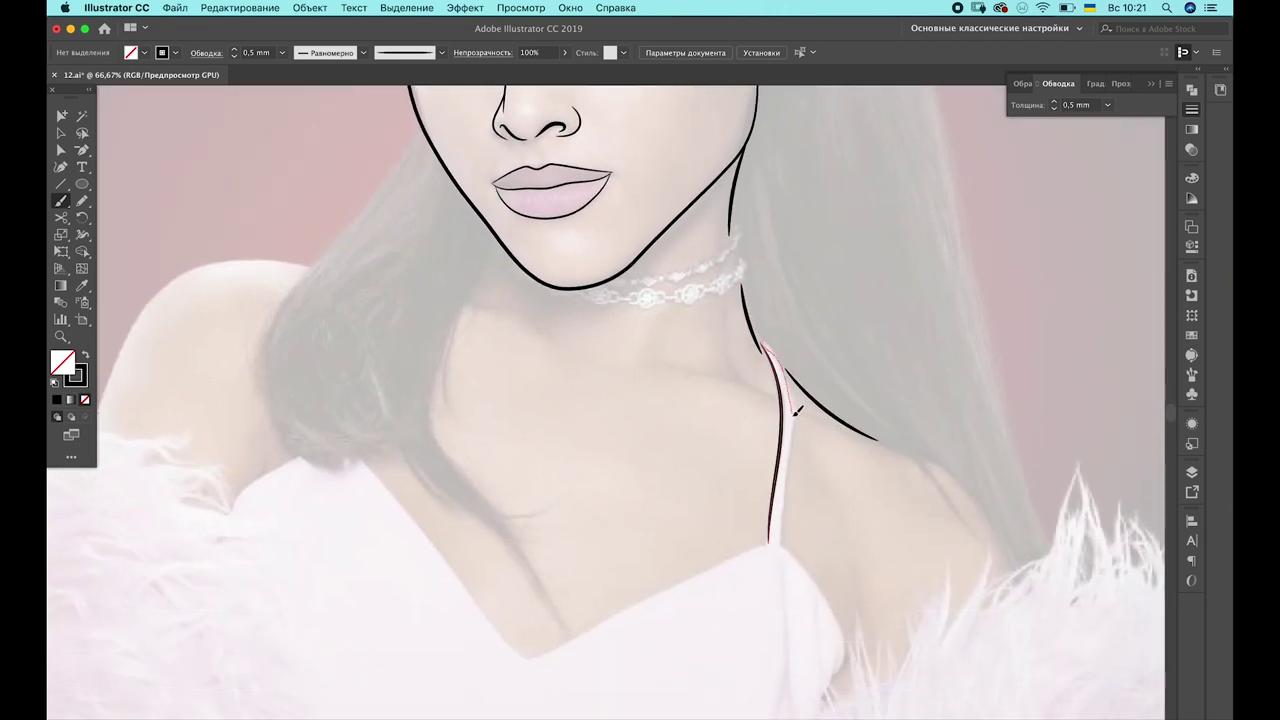
pyautogui.moveTo(797, 411); pyautogui.dragTo(781, 541)
pyautogui.scroll(-8, 883, 523)
# Trace the dress strap edges and the left side of the V neckline
pyautogui.moveTo(704, 373); pyautogui.dragTo(728, 366)
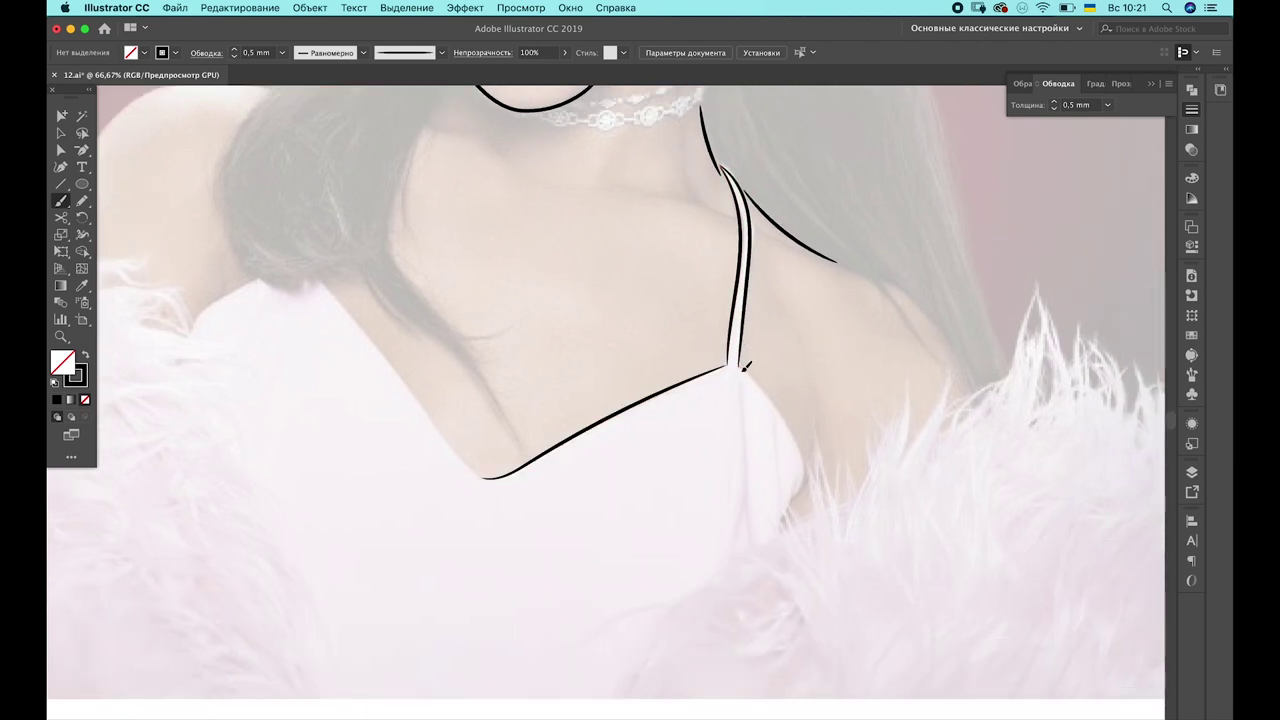
pyautogui.moveTo(803, 493); pyautogui.dragTo(808, 498)
pyautogui.moveTo(744, 392); pyautogui.dragTo(748, 524)
pyautogui.scroll(5, 760, 560)
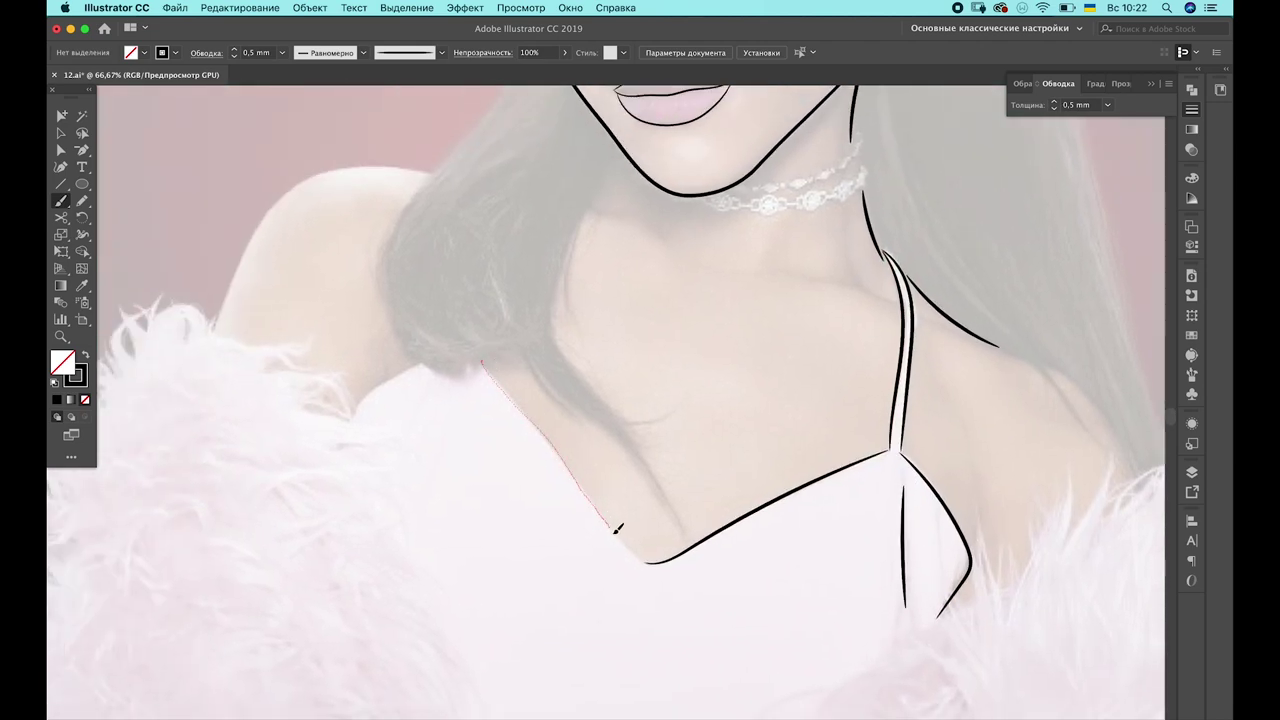
pyautogui.moveTo(482, 362); pyautogui.dragTo(646, 564)
pyautogui.scroll(-3, 660, 560)
pyautogui.moveTo(478, 400); pyautogui.dragTo(545, 349)
# Trace the left shoulder outline
pyautogui.scroll(5, 646, 277)
pyautogui.hscroll(-4, 646, 277)
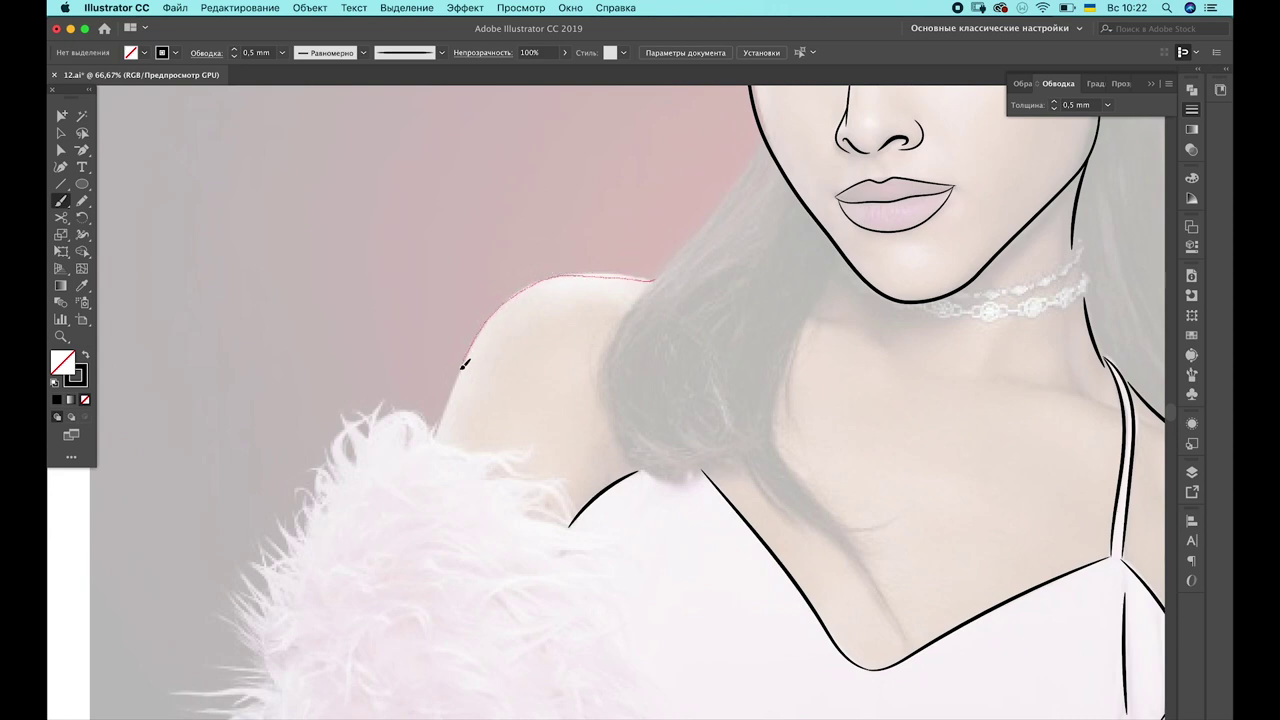
pyautogui.moveTo(463, 363); pyautogui.dragTo(463, 363)
pyautogui.hscroll(10, 593, 262)
pyautogui.scroll(-2, 593, 262)
pyautogui.hscroll(4, 593, 262)
pyautogui.scroll(-3, 593, 262)
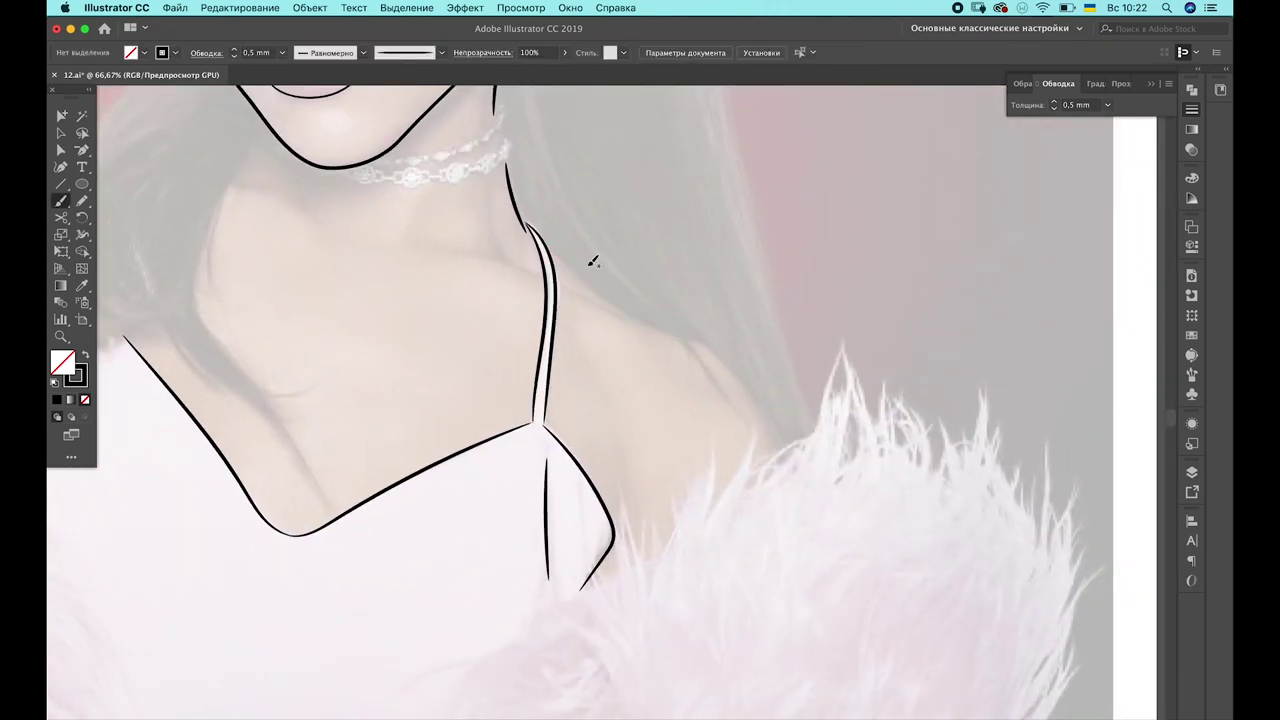
pyautogui.moveTo(757, 403); pyautogui.dragTo(760, 410)
# Brush the right and left collarbone lines
pyautogui.scroll(11, 573, 517)
pyautogui.hscroll(-9, 573, 517)
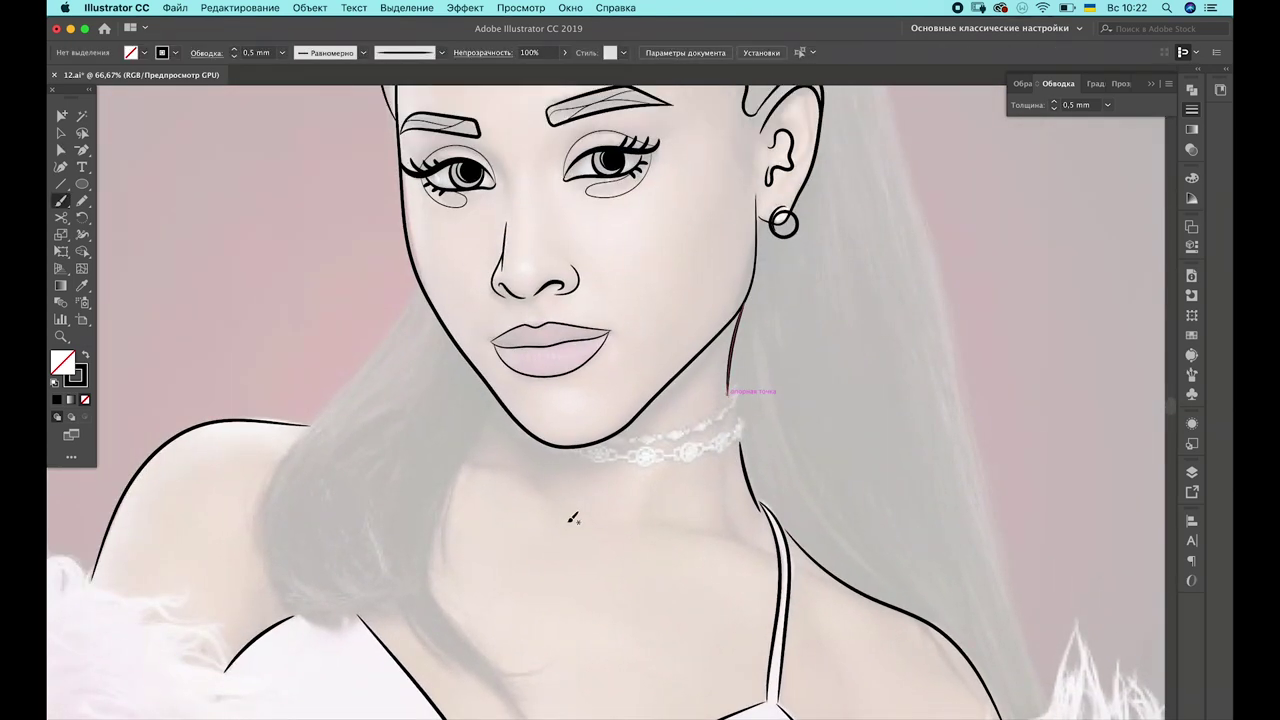
pyautogui.moveTo(693, 524); pyautogui.dragTo(768, 555)
pyautogui.moveTo(545, 498); pyautogui.dragTo(476, 468)
pyautogui.scroll(2, 705, 383)
pyautogui.hscroll(2, 705, 383)
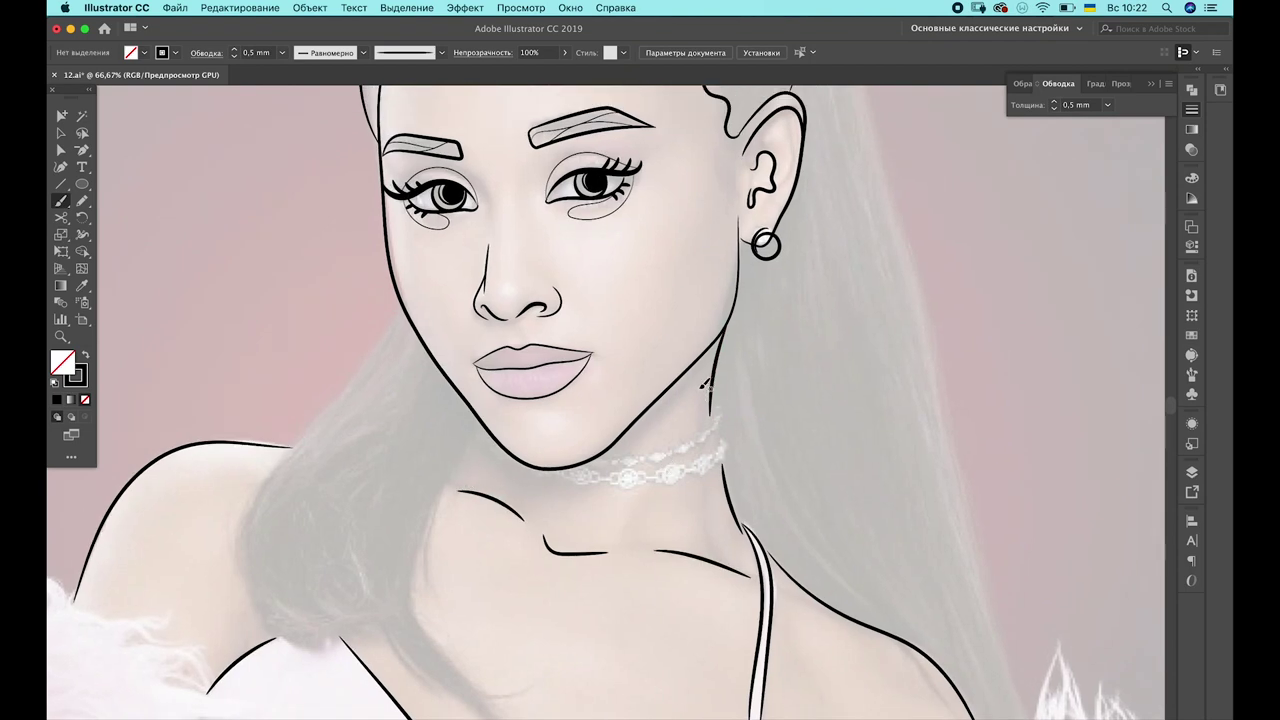
# Zoom in and draw the earring hook and choker bead ring, then zoom out
pyautogui.press('super+plus')
pyautogui.press('super+plus')
pyautogui.moveTo(843, 313)
pyautogui.mouseDown()
pyautogui.moveTo(805, 384)
pyautogui.moveTo(565, 428)
pyautogui.mouseUp()
pyautogui.moveTo(865, 388)
pyautogui.mouseDown()
pyautogui.moveTo(876, 393)
pyautogui.moveTo(728, 460)
pyautogui.moveTo(614, 458)
pyautogui.mouseUp()
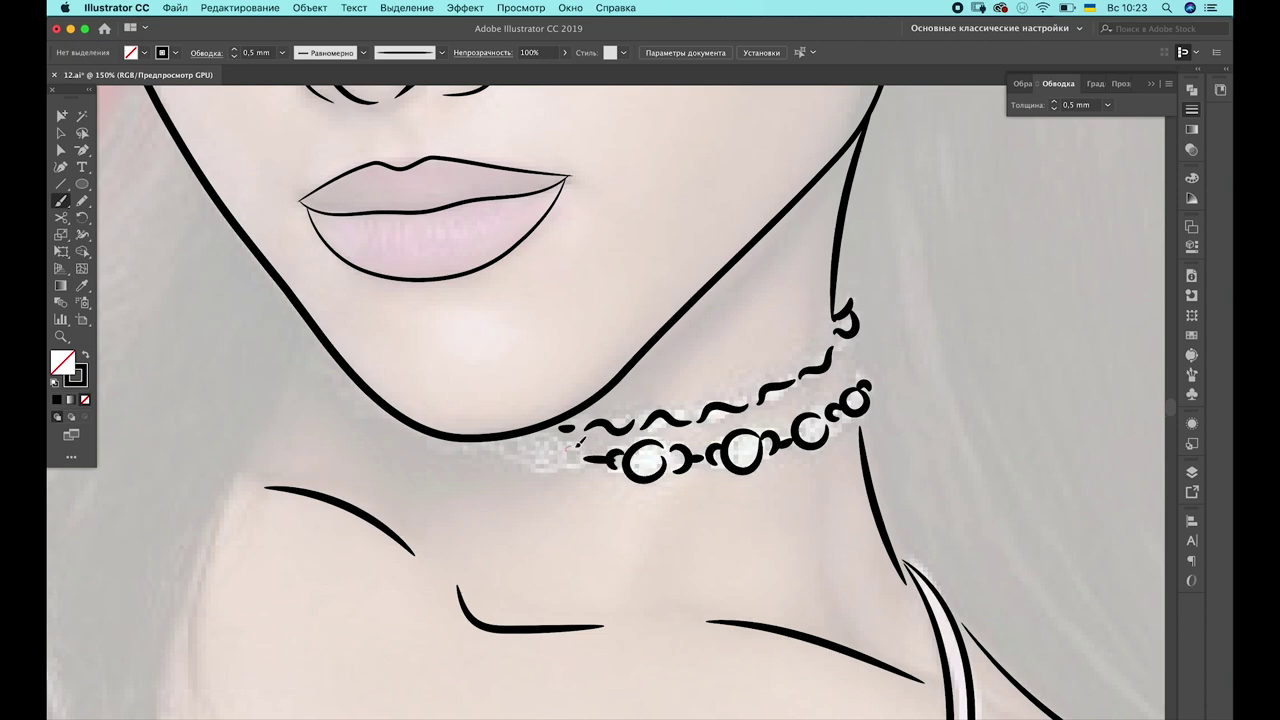
pyautogui.moveTo(443, 431); pyautogui.dragTo(559, 441)
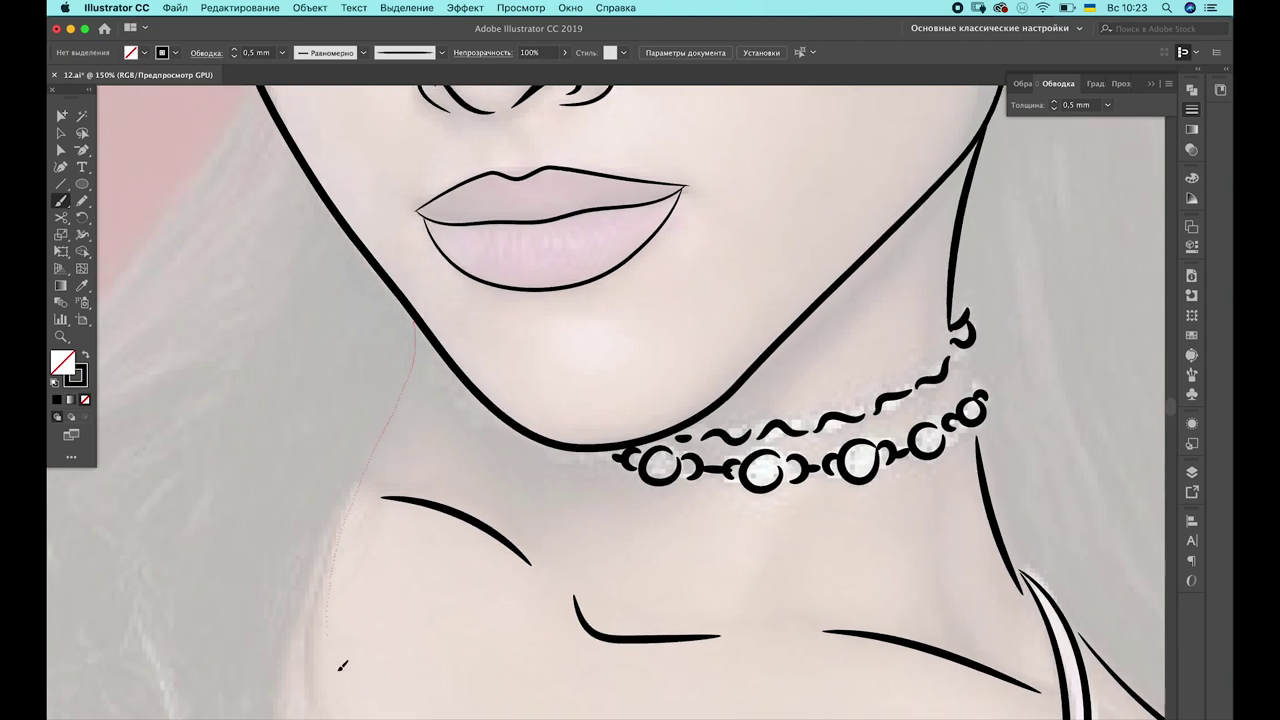
pyautogui.hotkey('ctrl', '-')
pyautogui.hotkey('ctrl', '-')
pyautogui.moveTo(454, 289); pyautogui.dragTo(532, 303)
# Finish the hair edge and add three strand lines through the left hair
pyautogui.moveTo(379, 560); pyautogui.dragTo(468, 645)
pyautogui.scroll(-2, 522, 280)
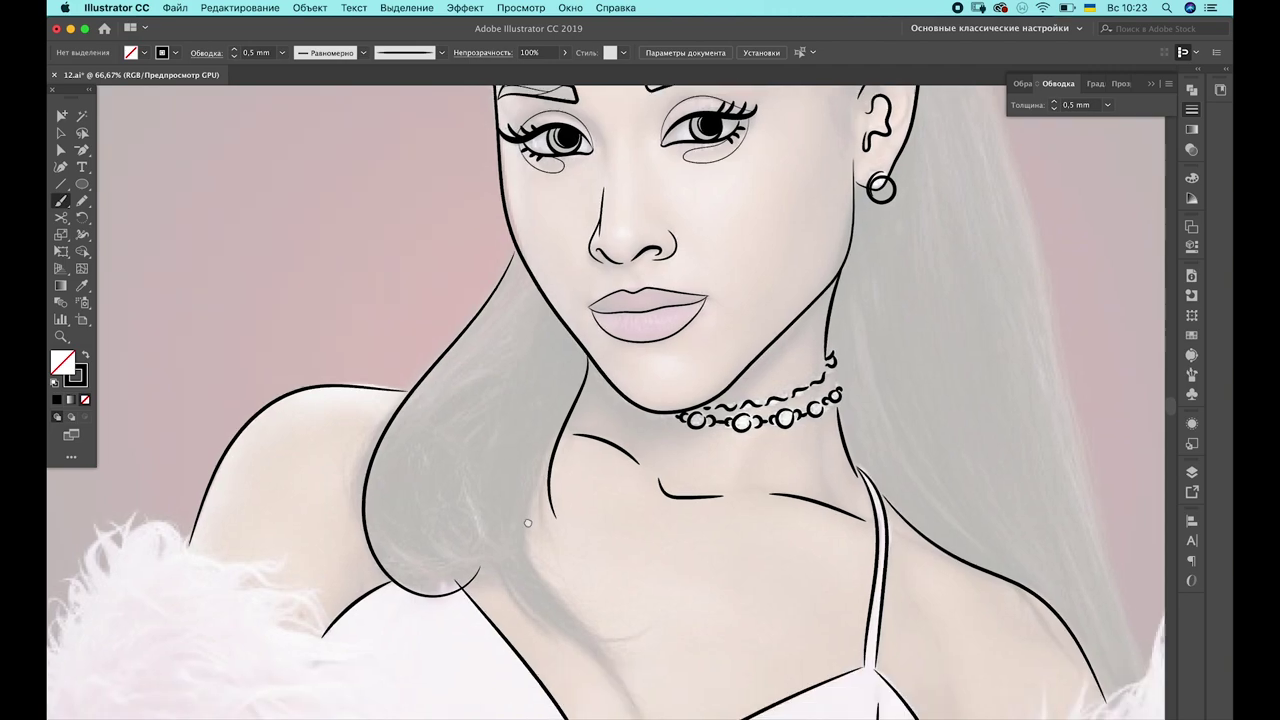
pyautogui.scroll(-2, 522, 280)
pyautogui.scroll(-1, 640, 625)
pyautogui.moveTo(548, 272); pyautogui.dragTo(510, 470)
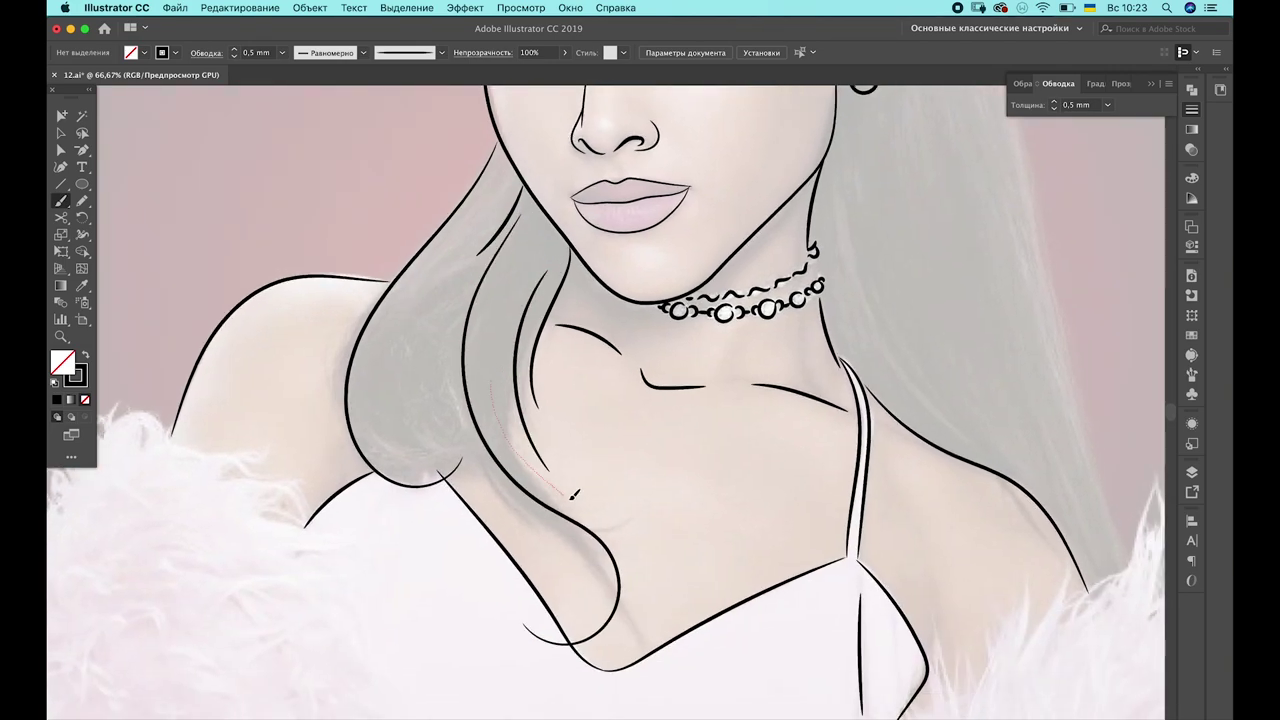
pyautogui.moveTo(492, 385); pyautogui.dragTo(606, 545)
pyautogui.moveTo(532, 387); pyautogui.dragTo(618, 536)
# Draw a long strand down the left hair mass plus strands toward the top knot
pyautogui.moveTo(502, 176); pyautogui.dragTo(470, 455)
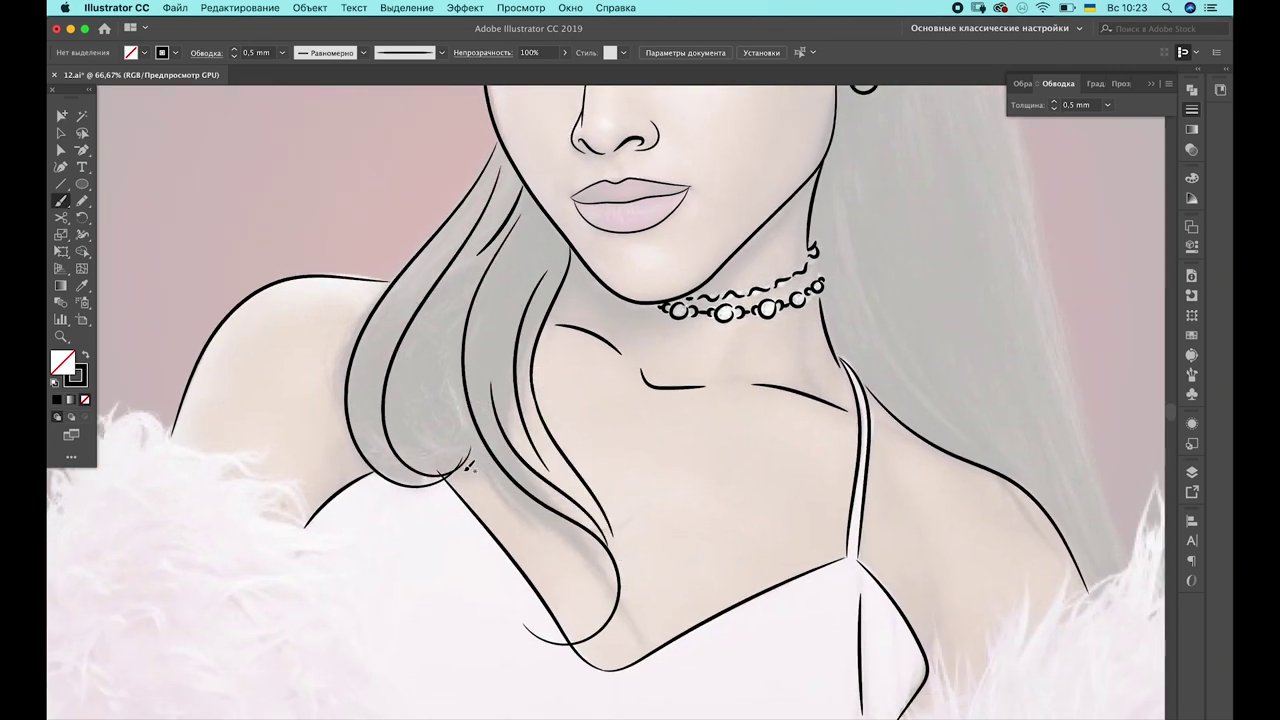
pyautogui.moveTo(551, 488); pyautogui.dragTo(590, 625)
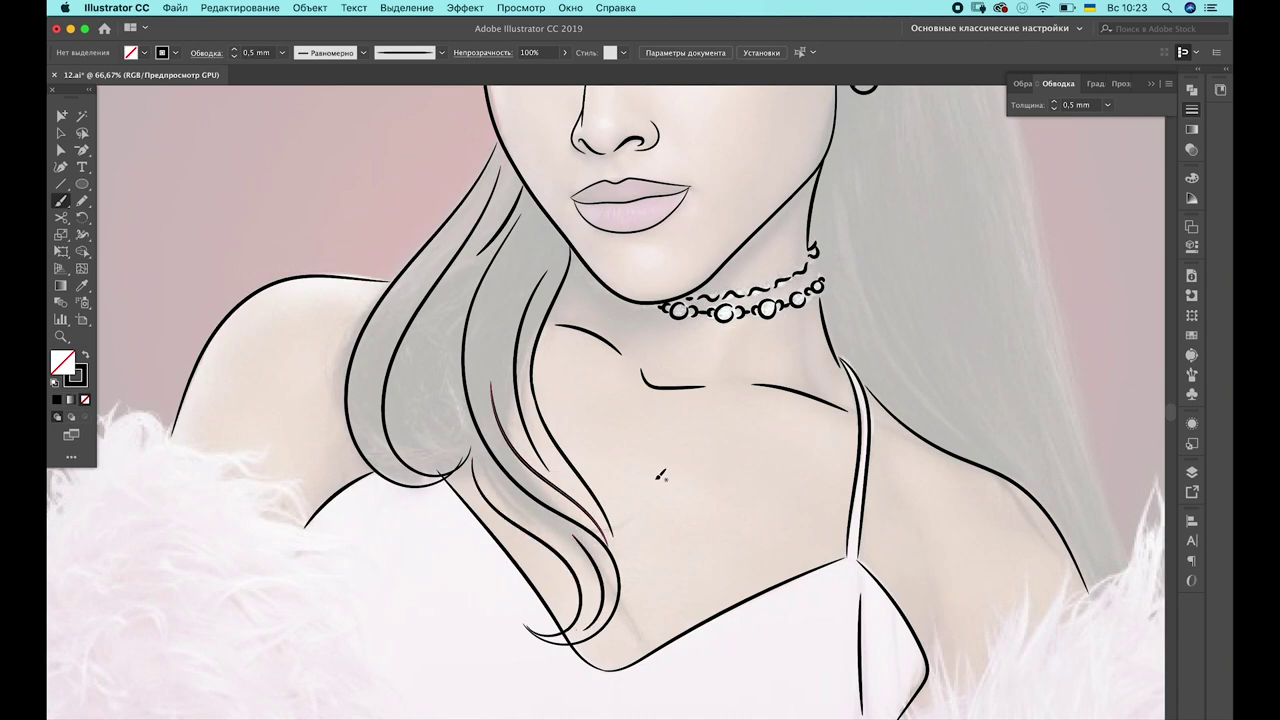
pyautogui.scroll(10, 558, 507)
pyautogui.scroll(3, 559, 507)
pyautogui.moveTo(583, 382); pyautogui.dragTo(632, 215)
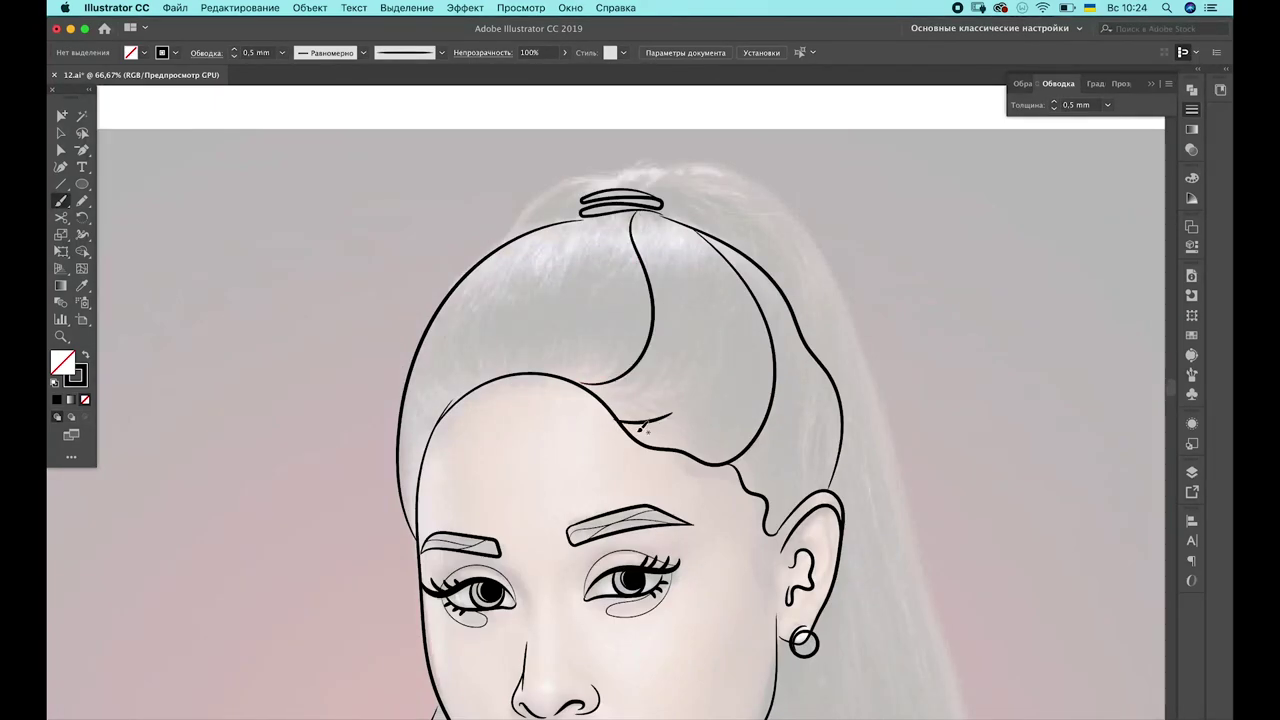
# Reshape the forehead hairline curl's anchors and delete the hook at its end
pyautogui.moveTo(603, 394); pyautogui.dragTo(712, 362)
pyautogui.press('a')
pyautogui.click(663, 452)
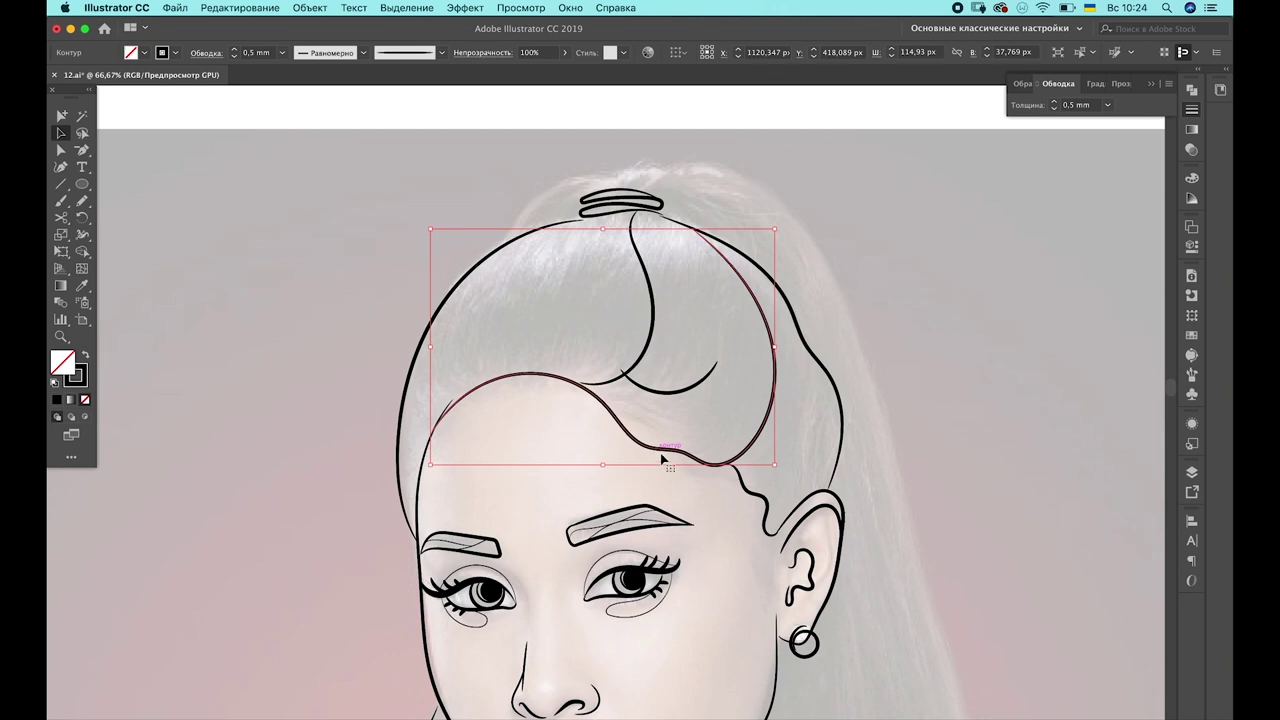
pyautogui.moveTo(682, 455); pyautogui.dragTo(685, 432)
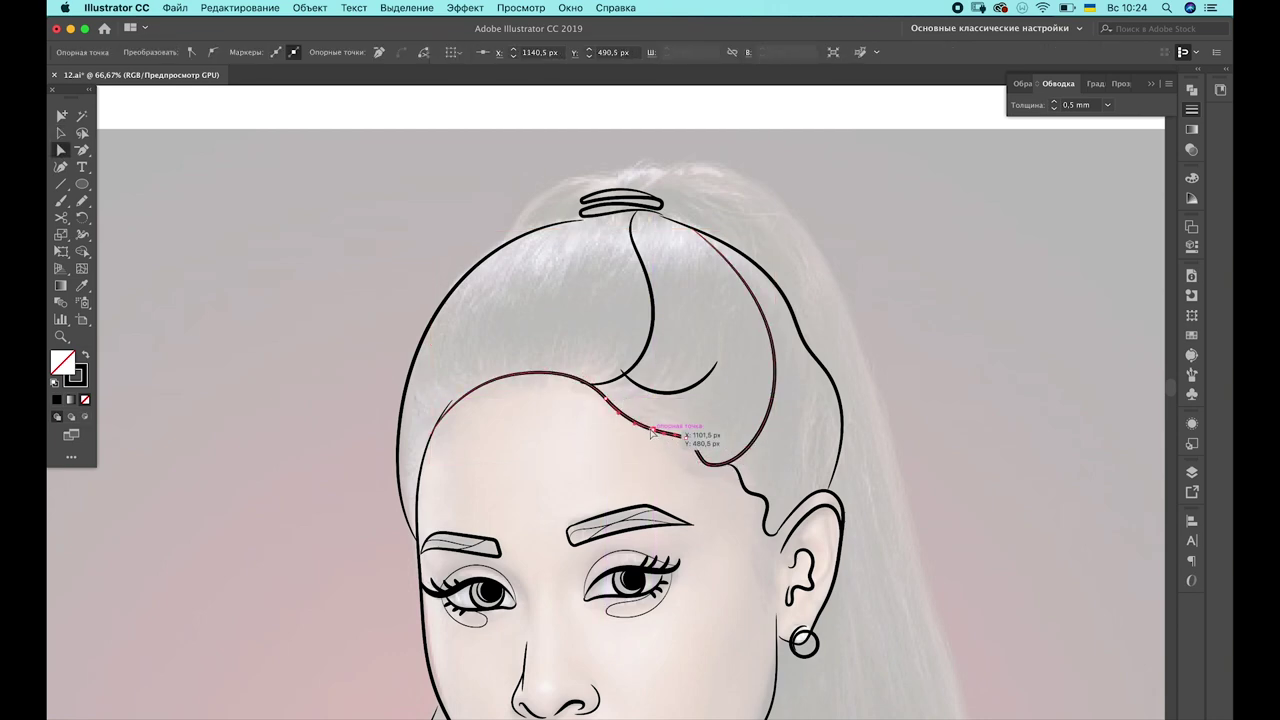
pyautogui.click(703, 377)
pyautogui.press('Delete')
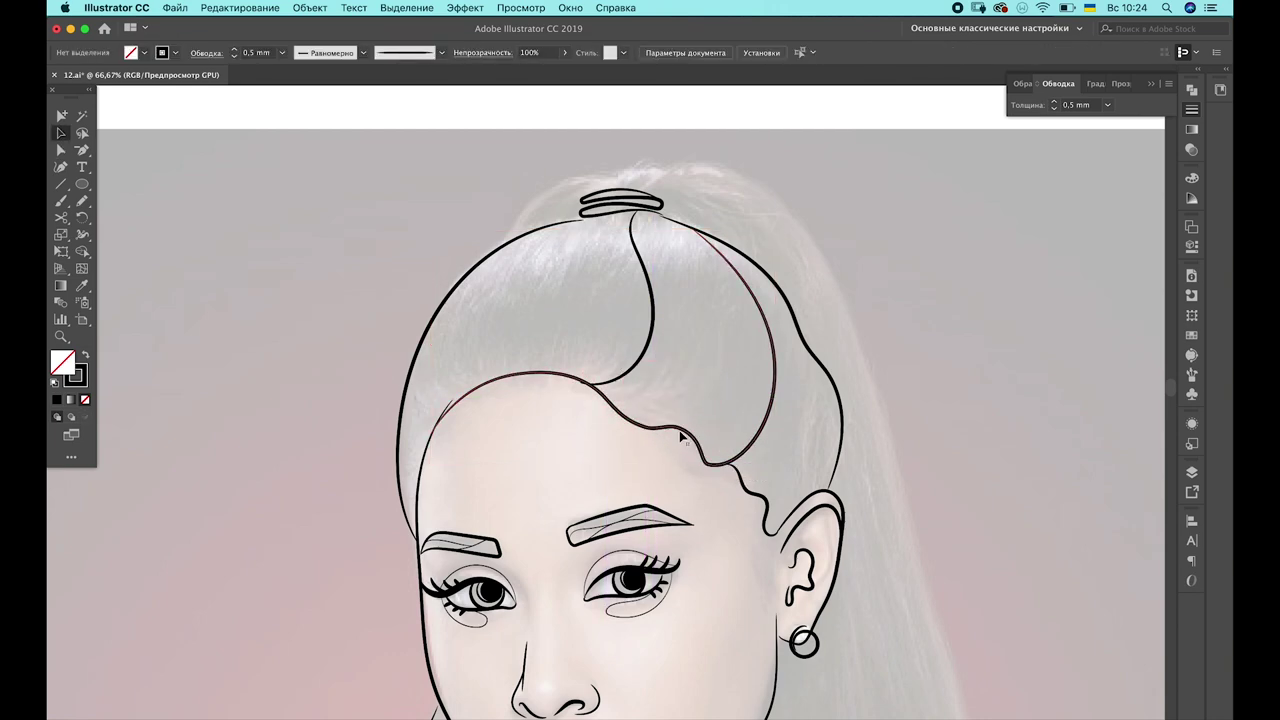
pyautogui.click(712, 466)
pyautogui.click(717, 477)
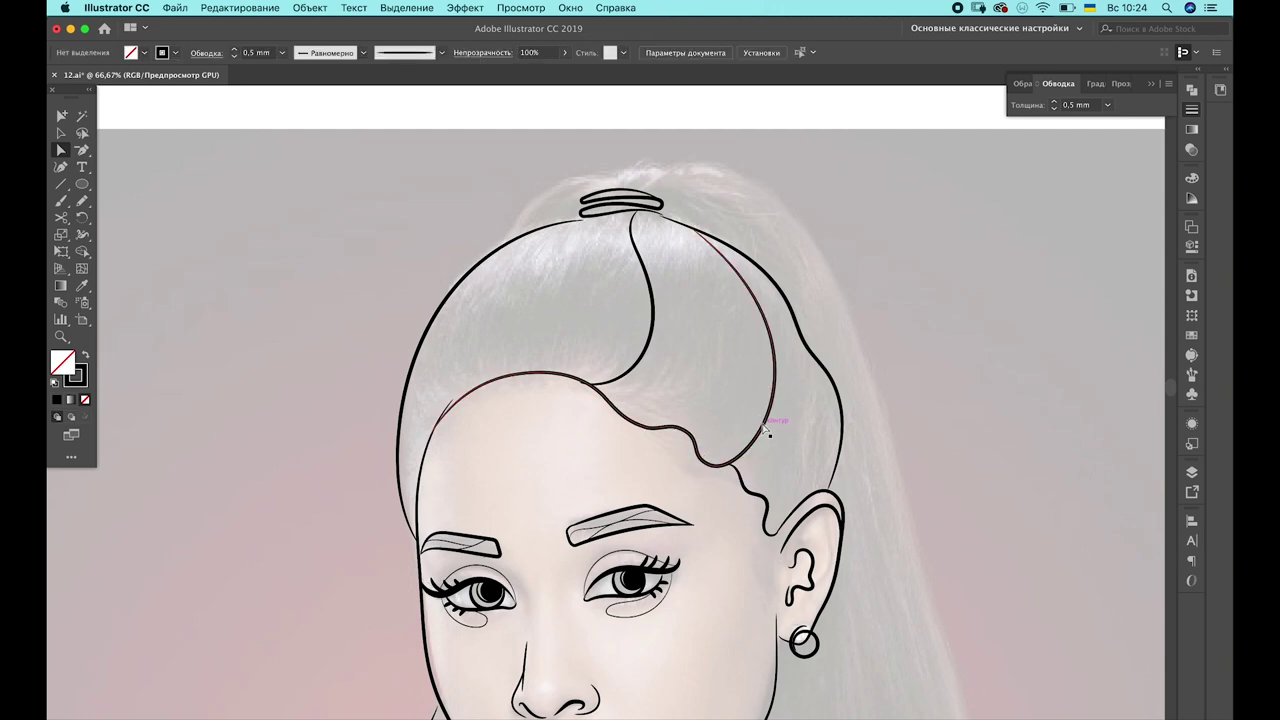
# Paint strand lines rising from the hairline to the top knot and along the hair tie
pyautogui.press('b')
pyautogui.moveTo(658, 427); pyautogui.dragTo(705, 356)
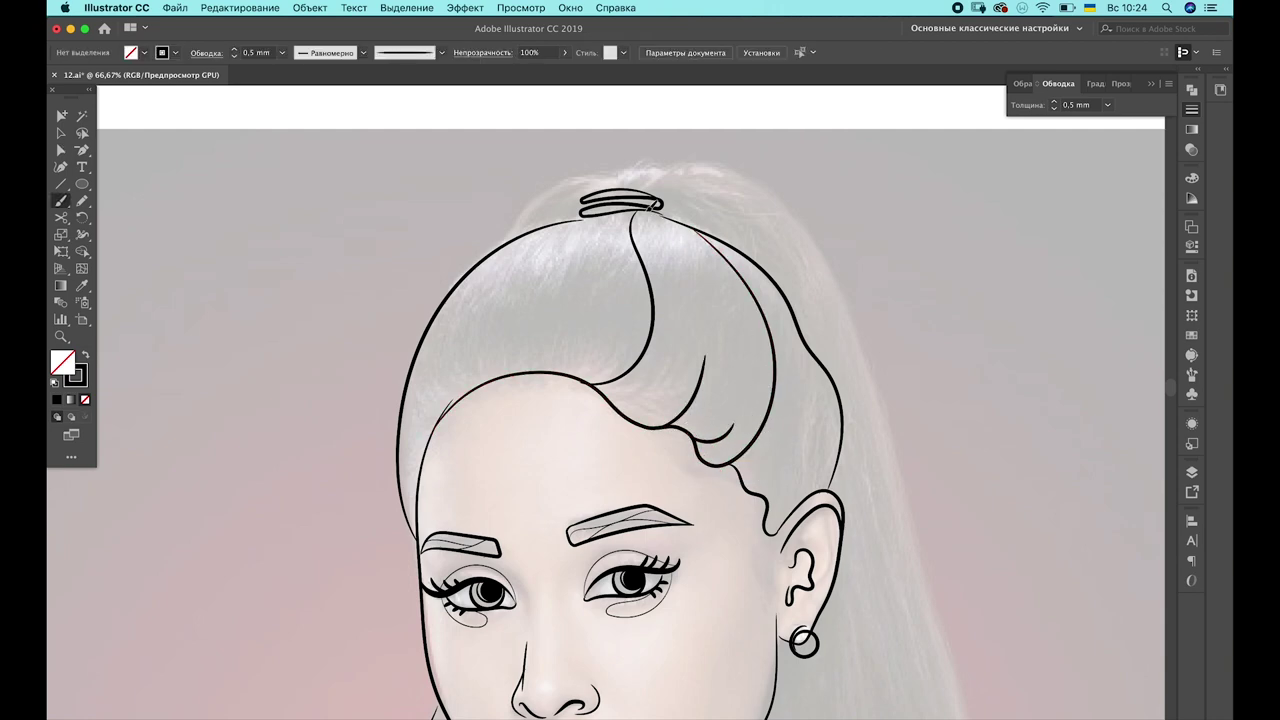
pyautogui.moveTo(656, 214); pyautogui.dragTo(722, 303)
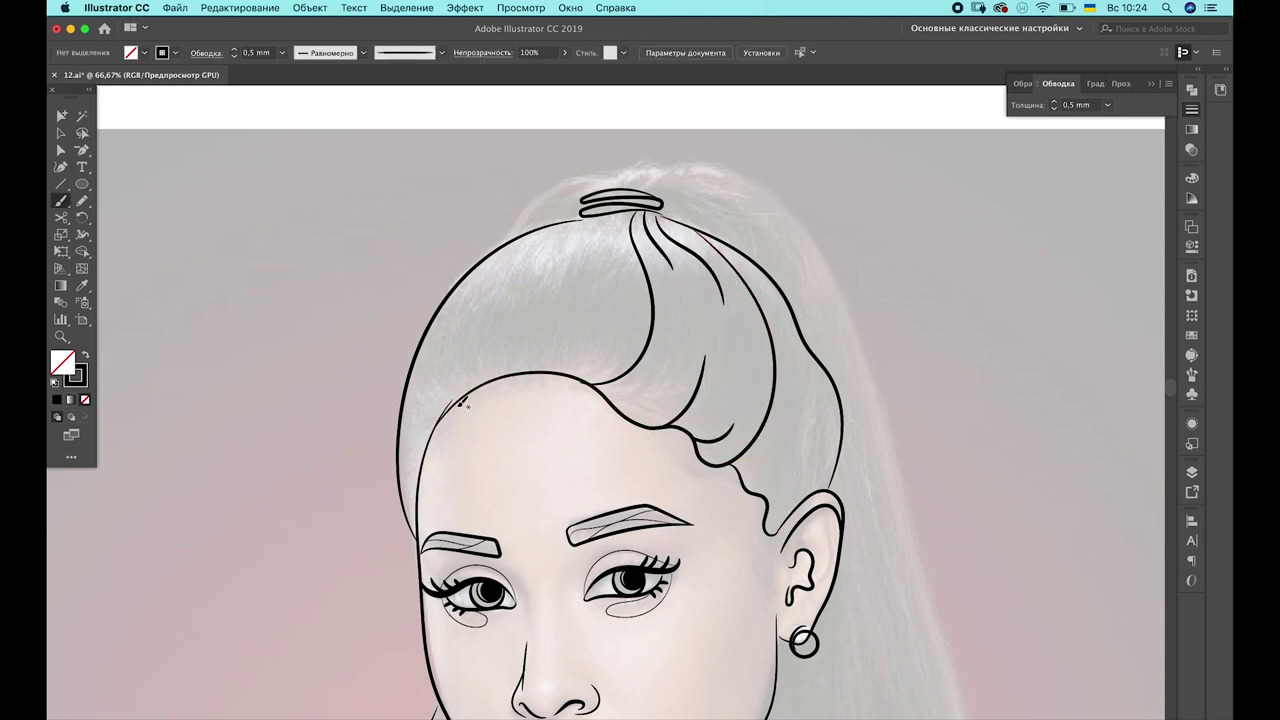
pyautogui.moveTo(422, 492); pyautogui.dragTo(408, 394)
pyautogui.moveTo(662, 208); pyautogui.dragTo(598, 220)
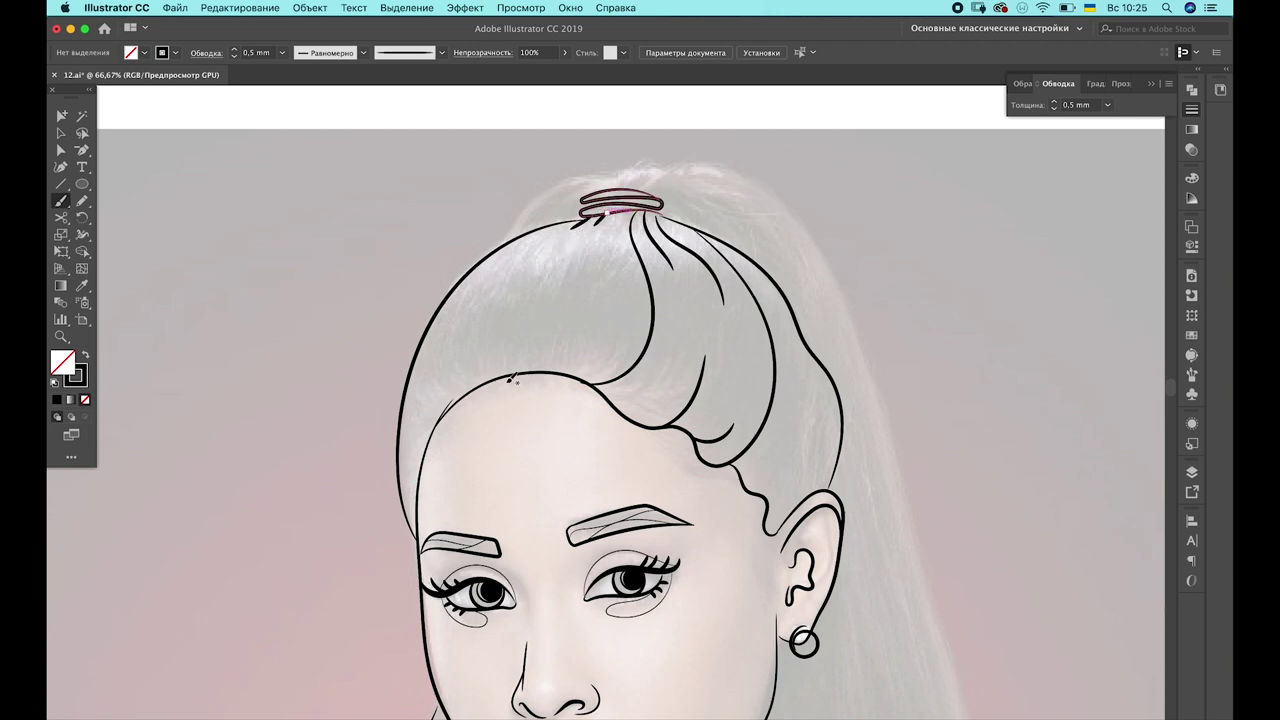
pyautogui.moveTo(460, 388); pyautogui.dragTo(556, 238)
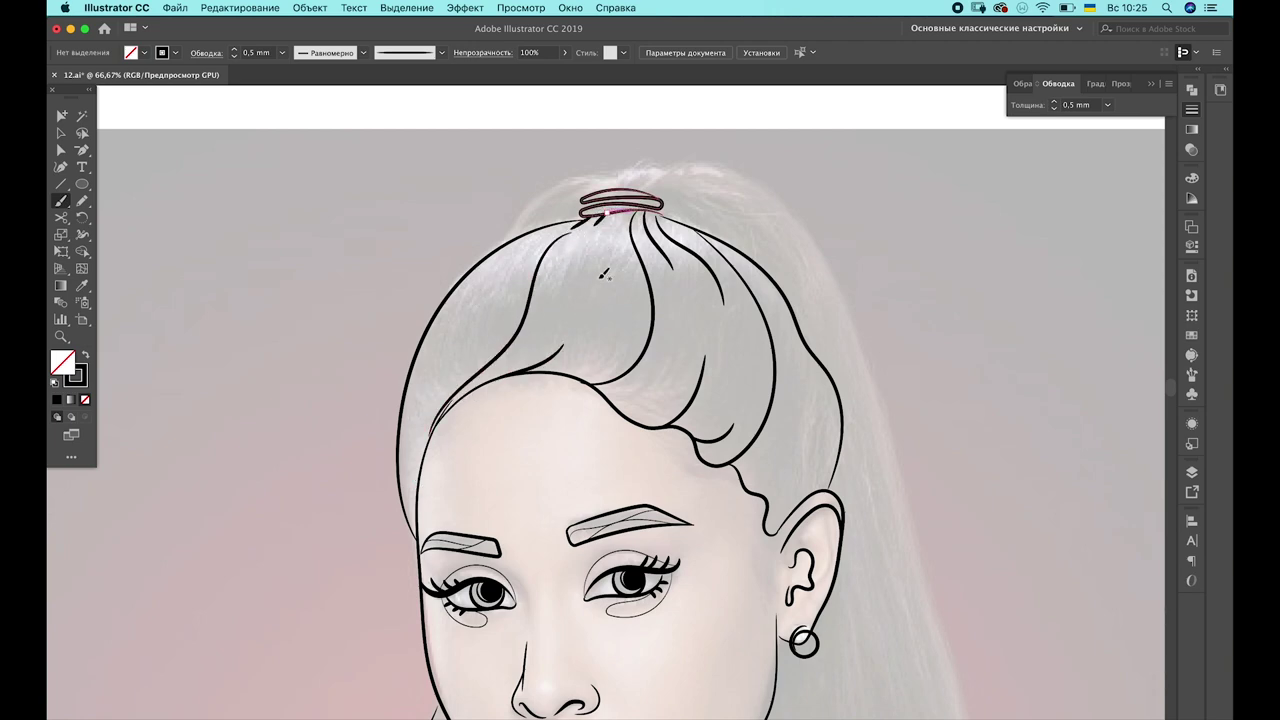
pyautogui.scroll(-2, 554, 556)
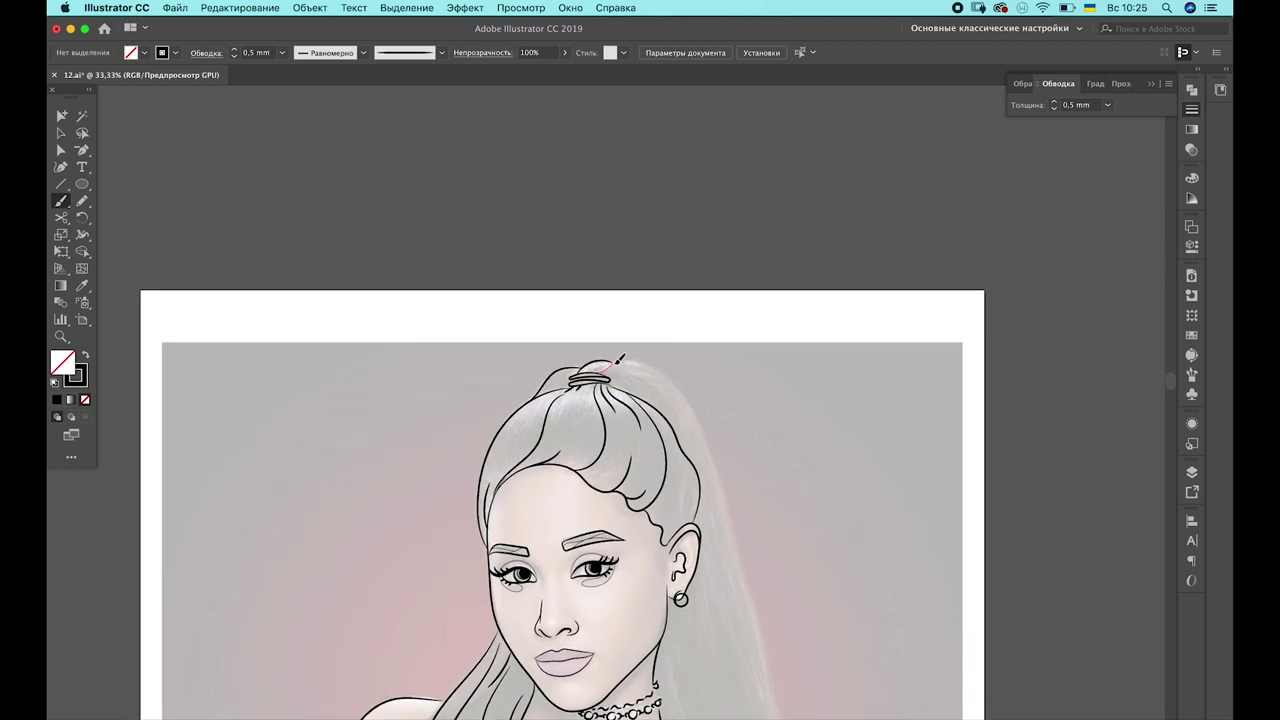
# Replace the stray strokes with a new right hair edge and one inner strand line
pyautogui.moveTo(744, 581)
pyautogui.mouseDown()
pyautogui.moveTo(662, 297)
pyautogui.moveTo(737, 555)
pyautogui.mouseUp()
pyautogui.hotkey('ctrl', 'z')
pyautogui.moveTo(590, 335); pyautogui.dragTo(697, 560)
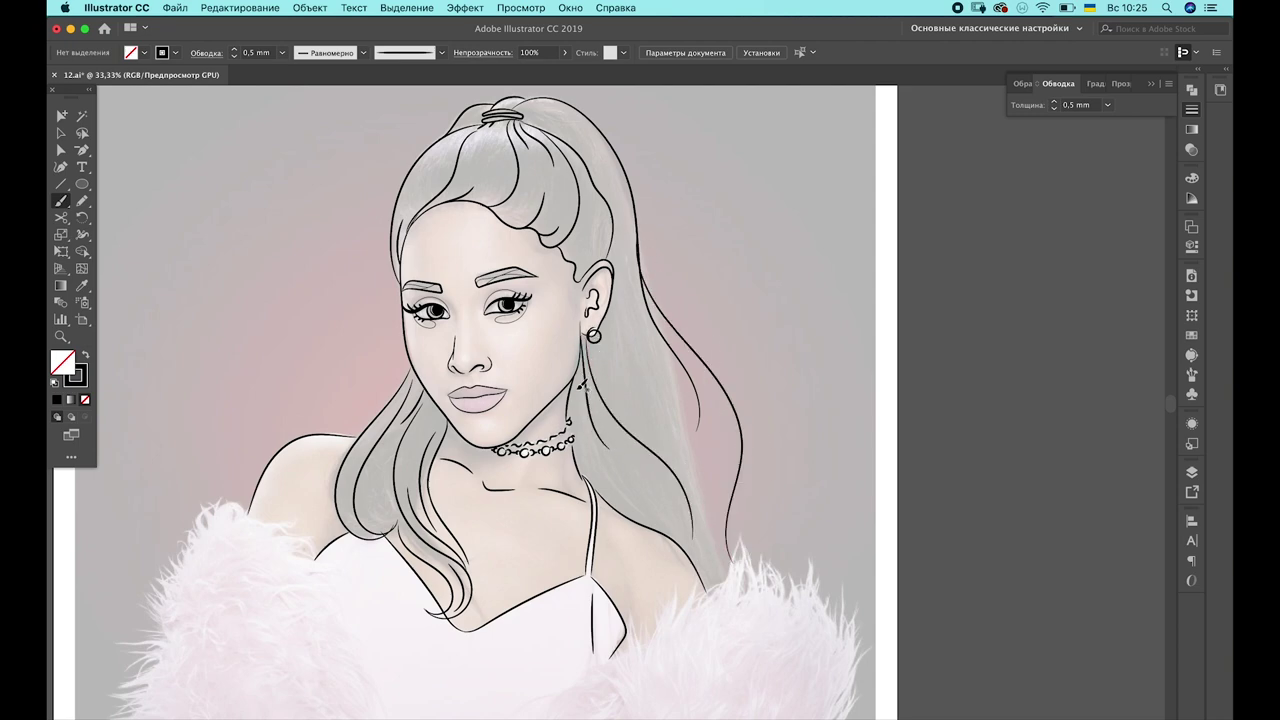
pyautogui.hotkey('ctrl', 'z')
pyautogui.moveTo(679, 423); pyautogui.dragTo(706, 516)
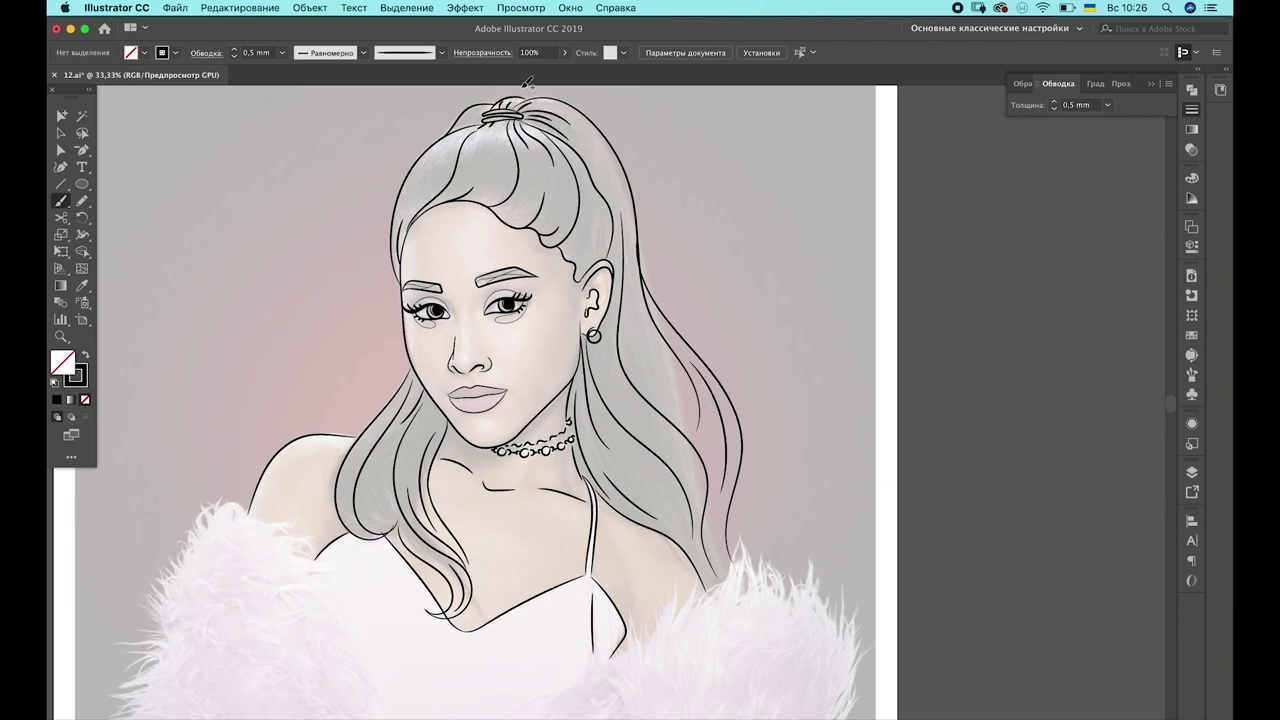
# Zoom in and inspect the hair curves at the hairline with Direct Selection
pyautogui.hotkey('ctrl', '+')
pyautogui.hotkey('ctrl', '+')
pyautogui.hotkey('ctrl', '+')
pyautogui.scroll(8, 640, 400)
pyautogui.scroll(5, 675, 226)
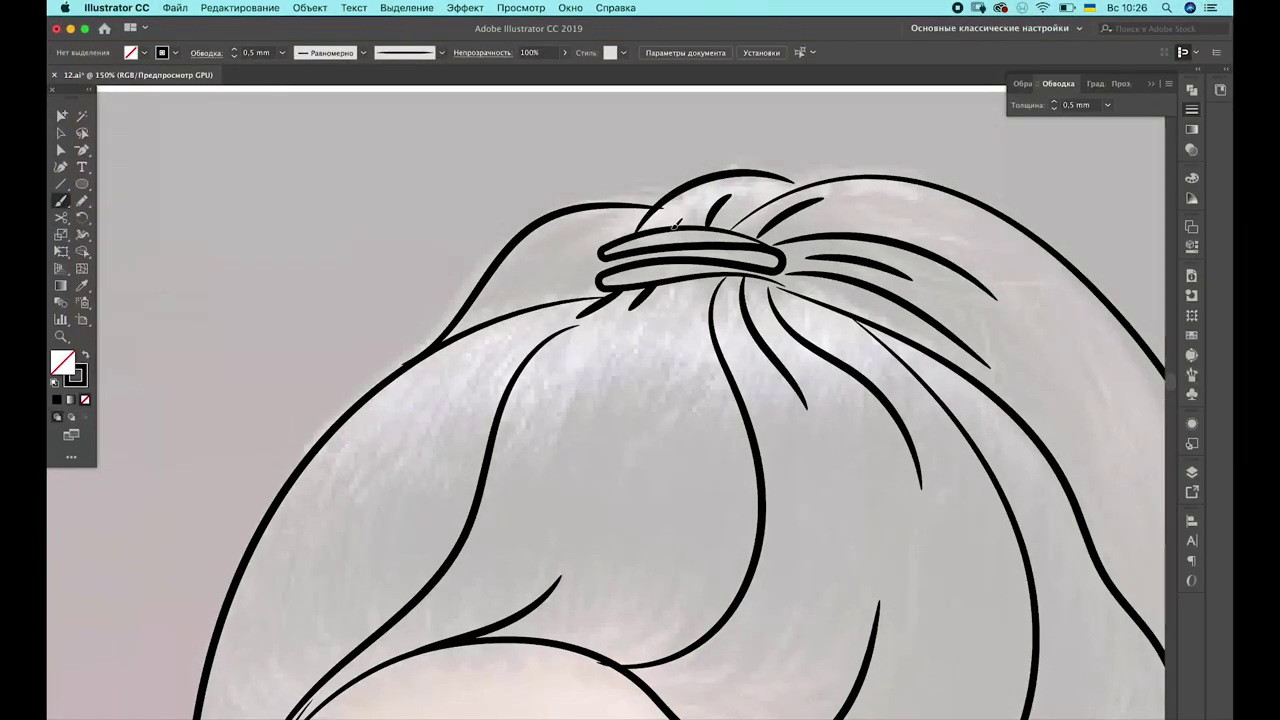
pyautogui.press('a')
pyautogui.scroll(-5, 600, 400)
pyautogui.click(618, 447)
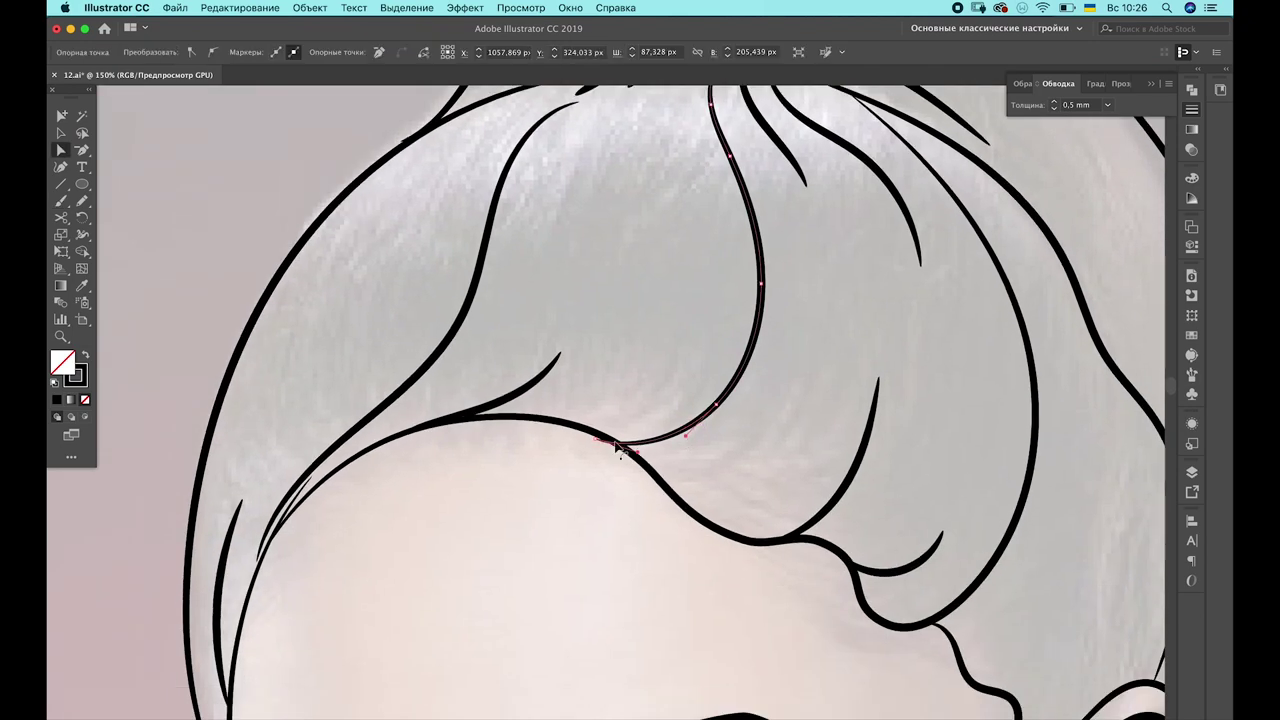
pyautogui.hotkey('ctrl', 'shift', 'a')
pyautogui.scroll(-3, 640, 400)
pyautogui.click(304, 437)
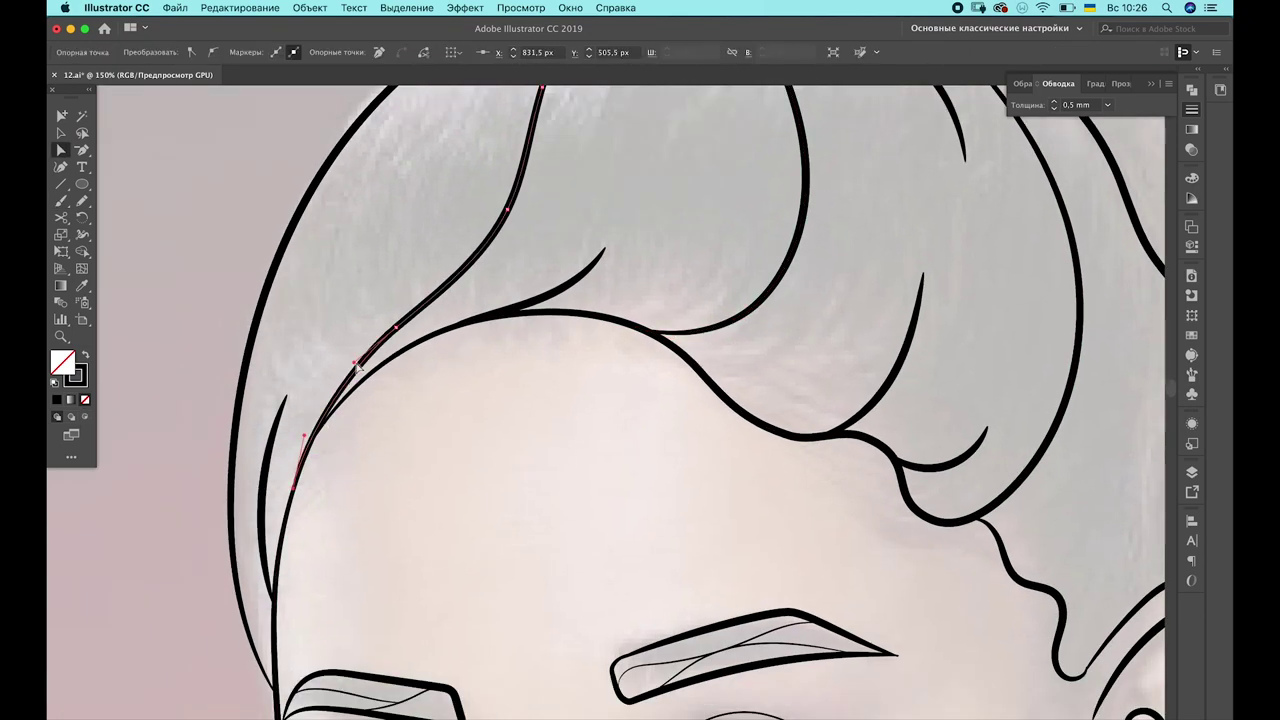
pyautogui.scroll(-10, 358, 368)
pyautogui.hscroll(3, 358, 368)
pyautogui.scroll(-10, 450, 430)
pyautogui.hscroll(-3, 527, 497)
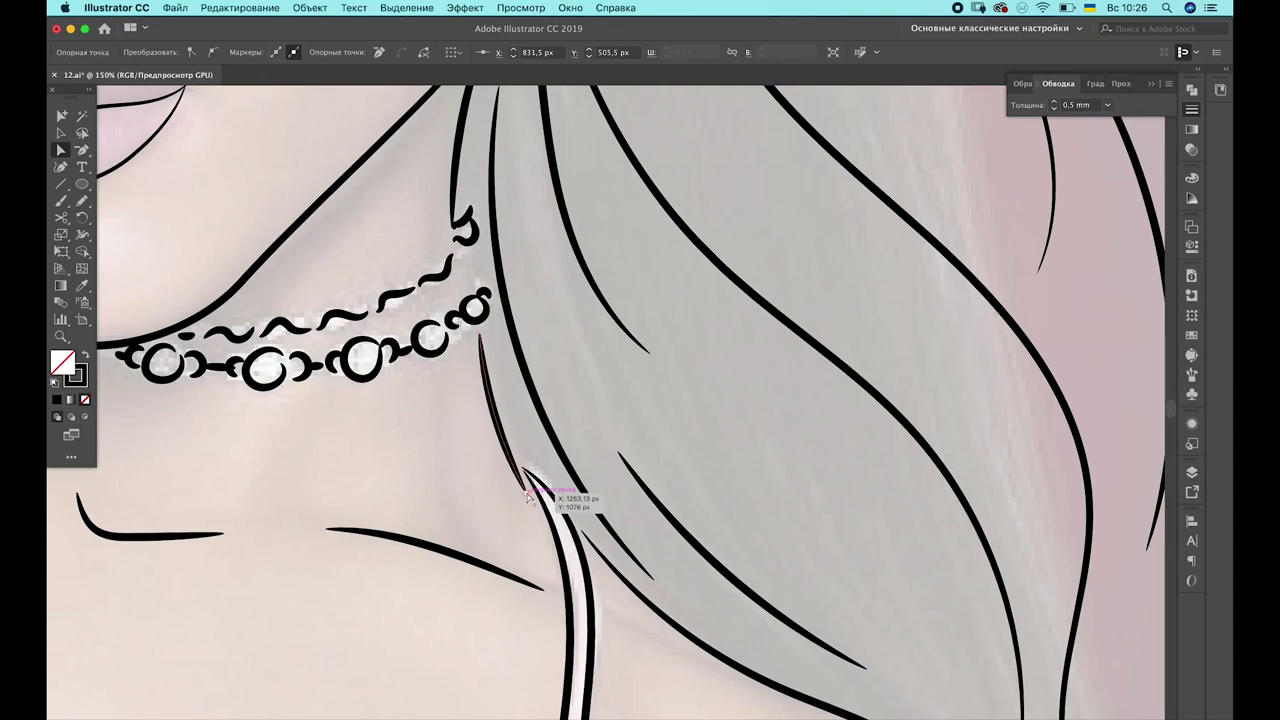
# Undo the thin strand by the choker, restore the thick strand, and zoom back out
pyautogui.hotkey('ctrl', 'z')
pyautogui.hotkey('ctrl', 'z')
pyautogui.press('b')
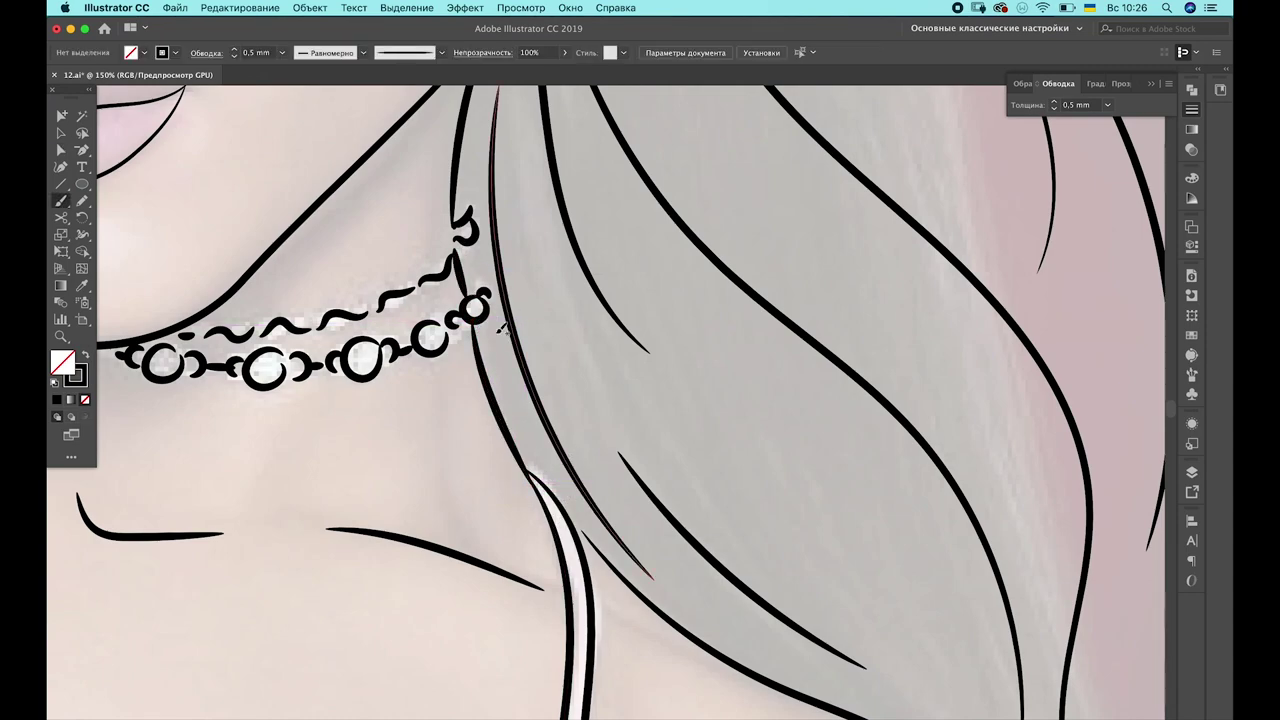
pyautogui.hotkey('ctrl', 'shift', 'z')
pyautogui.press('a')
pyautogui.click(461, 287)
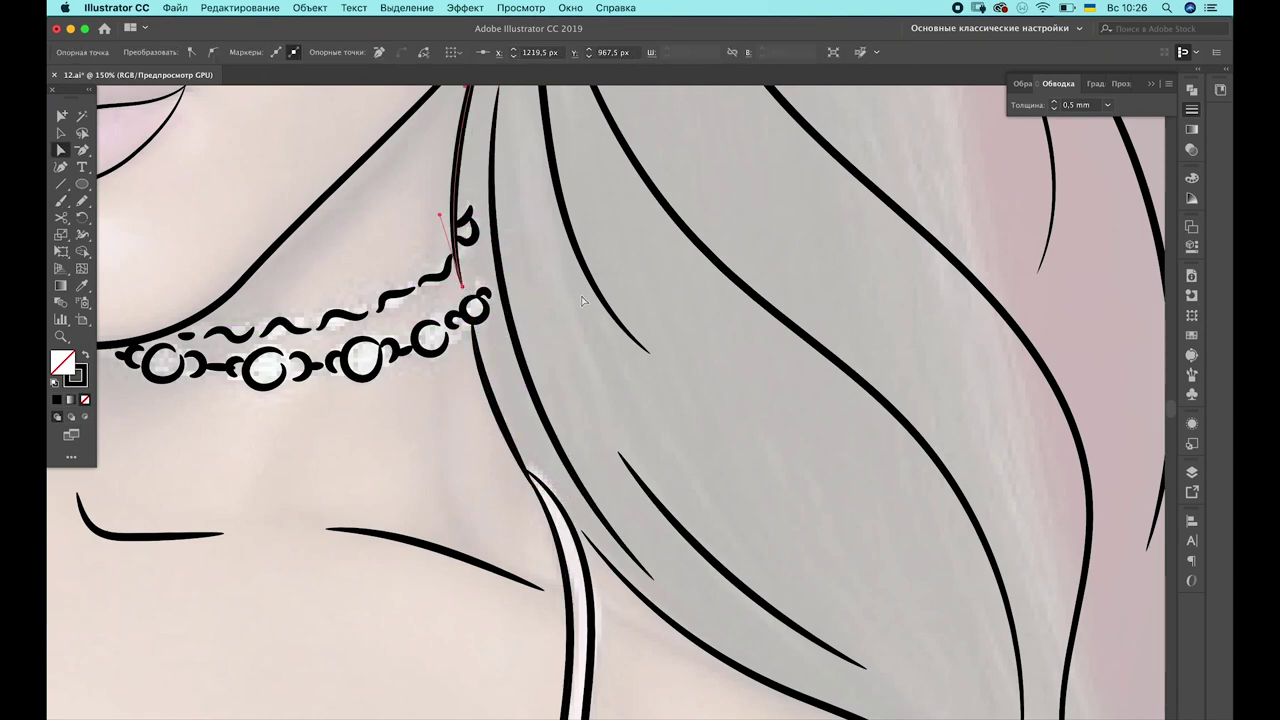
pyautogui.click(581, 296)
pyautogui.hotkey('ctrl', '-')
pyautogui.hotkey('ctrl', '-')
pyautogui.hotkey('ctrl', '-')
pyautogui.hotkey('ctrl', '-')
# Draw a line across the dress front and spiky fur strokes on the right stole
pyautogui.scroll(-2, 598, 478)
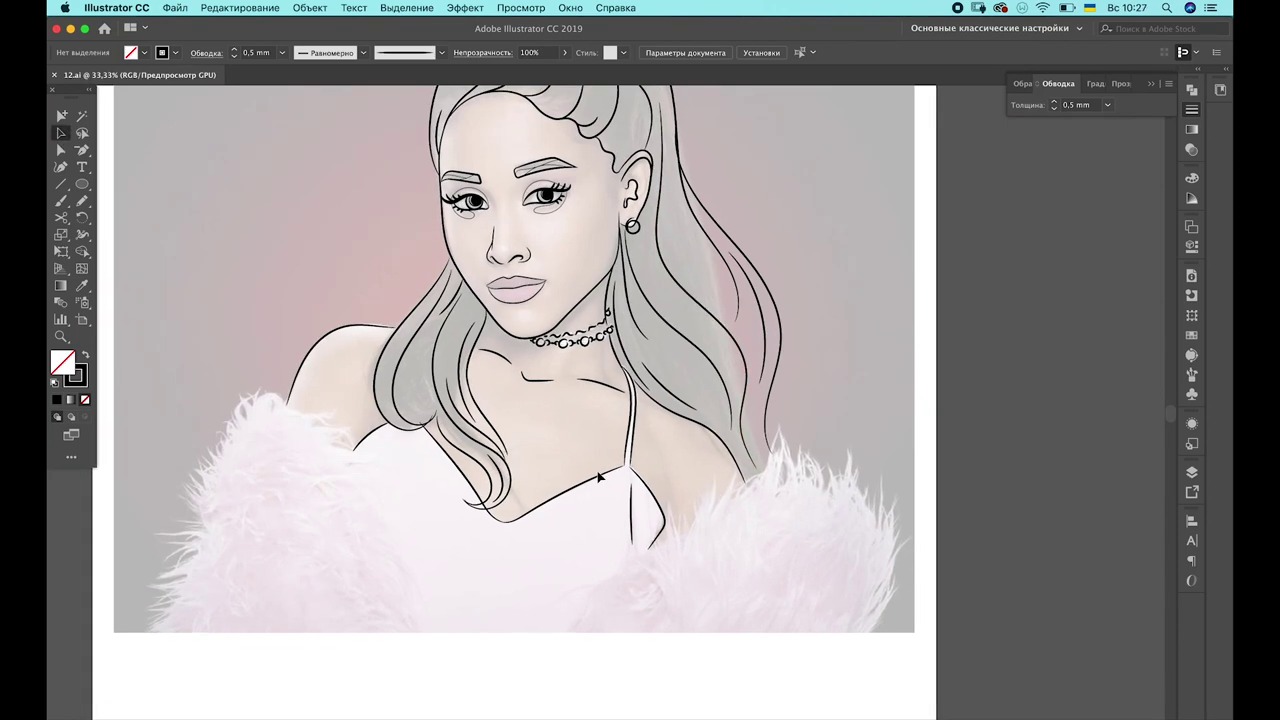
pyautogui.press('b')
pyautogui.moveTo(416, 510)
pyautogui.mouseDown()
pyautogui.moveTo(455, 625)
pyautogui.moveTo(498, 553)
pyautogui.moveTo(632, 494)
pyautogui.mouseUp()
pyautogui.hscroll(2, 674, 515)
pyautogui.scroll(-1, 674, 515)
pyautogui.moveTo(590, 545)
pyautogui.mouseDown()
pyautogui.moveTo(675, 455)
pyautogui.moveTo(775, 460)
pyautogui.mouseUp()
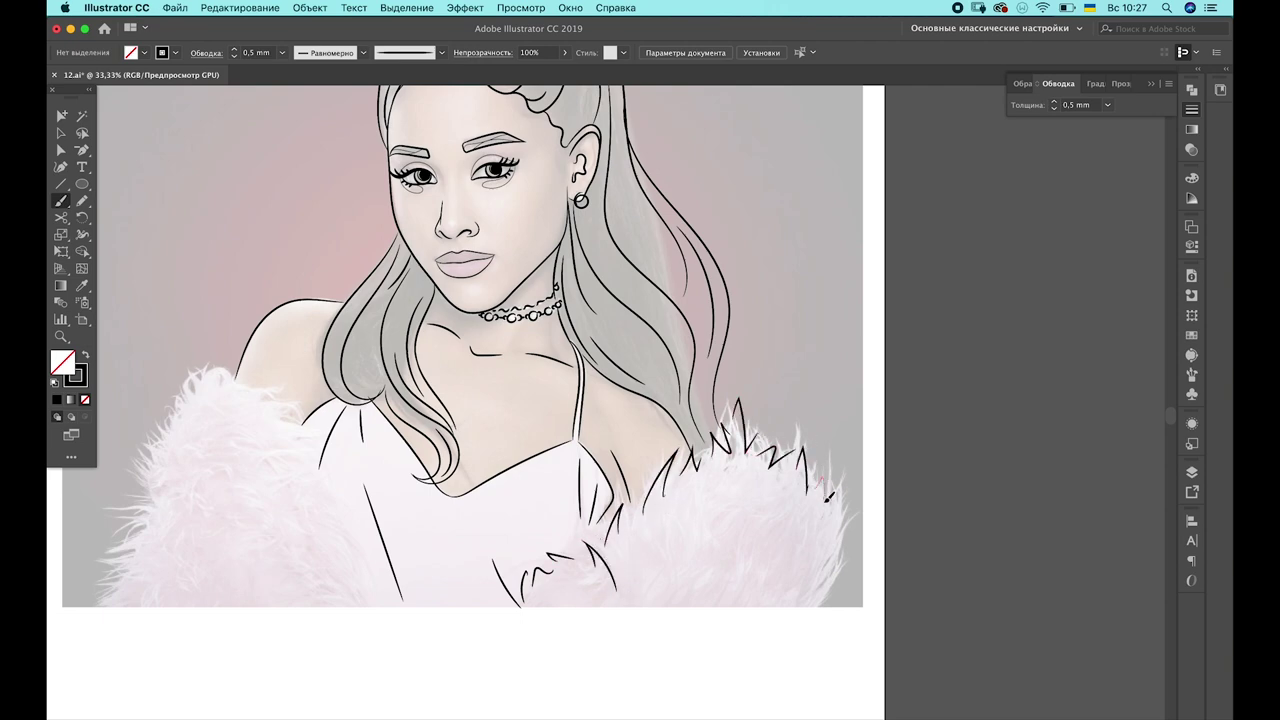
pyautogui.moveTo(828, 495)
pyautogui.mouseDown()
pyautogui.moveTo(845, 600)
pyautogui.moveTo(806, 618)
pyautogui.mouseUp()
pyautogui.moveTo(760, 512); pyautogui.dragTo(750, 598)
pyautogui.moveTo(690, 548); pyautogui.dragTo(716, 586)
pyautogui.moveTo(708, 505); pyautogui.dragTo(740, 515)
pyautogui.moveTo(665, 500)
pyautogui.mouseDown()
pyautogui.moveTo(662, 540)
pyautogui.moveTo(668, 524)
pyautogui.mouseUp()
pyautogui.moveTo(690, 584); pyautogui.dragTo(684, 608)
pyautogui.moveTo(575, 580); pyautogui.dragTo(588, 606)
# Add spiky, zigzag and dash strokes across the left fur of the stole
pyautogui.hscroll(-5, 781, 590)
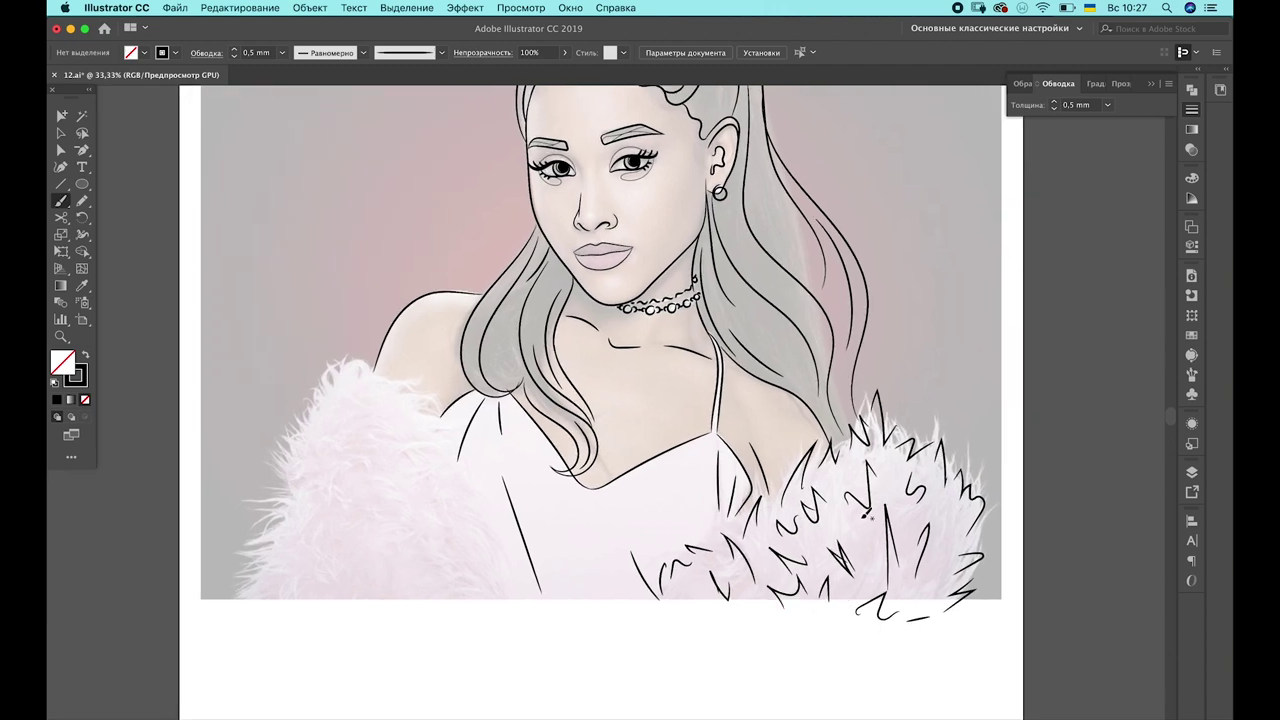
pyautogui.moveTo(468, 541); pyautogui.dragTo(470, 553)
pyautogui.moveTo(444, 442); pyautogui.dragTo(434, 486)
pyautogui.moveTo(410, 432); pyautogui.dragTo(412, 472)
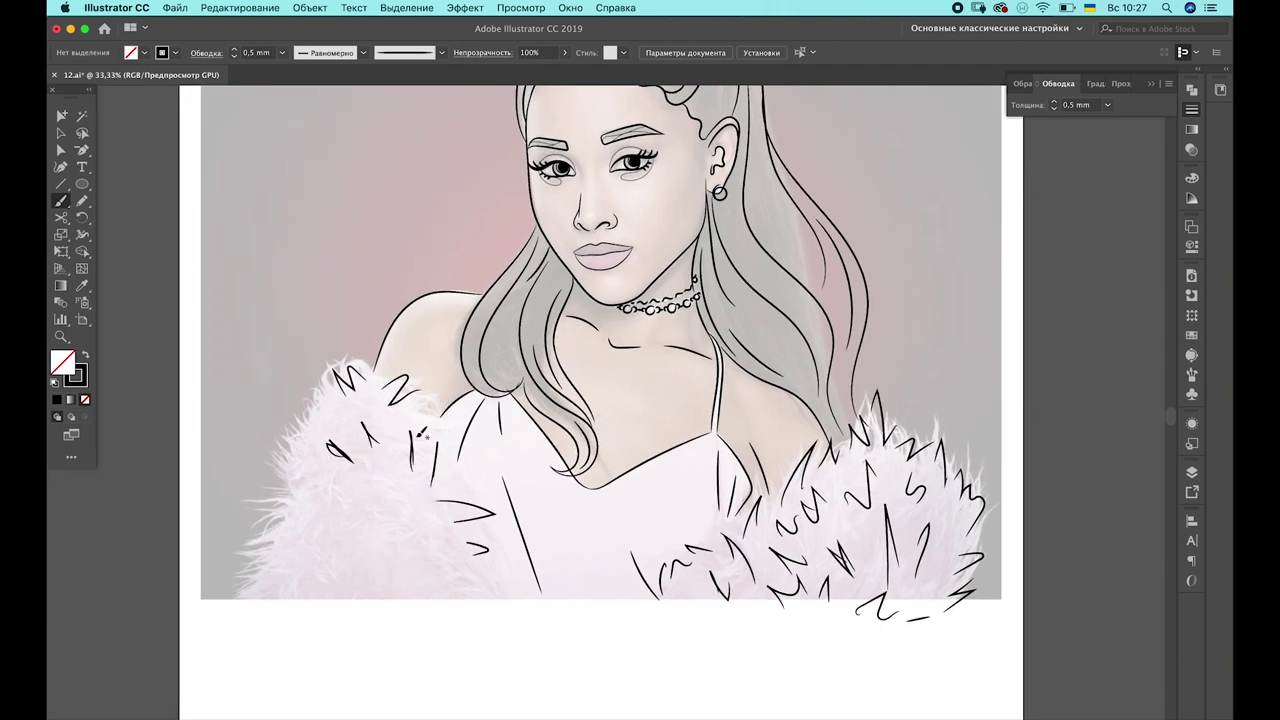
pyautogui.moveTo(305, 400); pyautogui.dragTo(398, 380)
pyautogui.moveTo(300, 465); pyautogui.dragTo(352, 475)
pyautogui.moveTo(288, 520); pyautogui.dragTo(340, 530)
pyautogui.moveTo(312, 583)
pyautogui.mouseDown()
pyautogui.moveTo(272, 587)
pyautogui.moveTo(268, 575)
pyautogui.mouseUp()
pyautogui.moveTo(262, 505)
pyautogui.mouseDown()
pyautogui.moveTo(298, 448)
pyautogui.moveTo(284, 450)
pyautogui.mouseUp()
# Fill the upper-left stole and its bottom edge with more short fur spikes
pyautogui.moveTo(346, 580); pyautogui.dragTo(390, 596)
pyautogui.moveTo(423, 560); pyautogui.dragTo(430, 592)
pyautogui.moveTo(448, 424); pyautogui.dragTo(446, 450)
pyautogui.moveTo(468, 434); pyautogui.dragTo(456, 446)
pyautogui.moveTo(462, 462); pyautogui.dragTo(442, 488)
pyautogui.moveTo(400, 384); pyautogui.dragTo(424, 402)
pyautogui.moveTo(416, 402); pyautogui.dragTo(436, 420)
pyautogui.moveTo(386, 463); pyautogui.dragTo(394, 487)
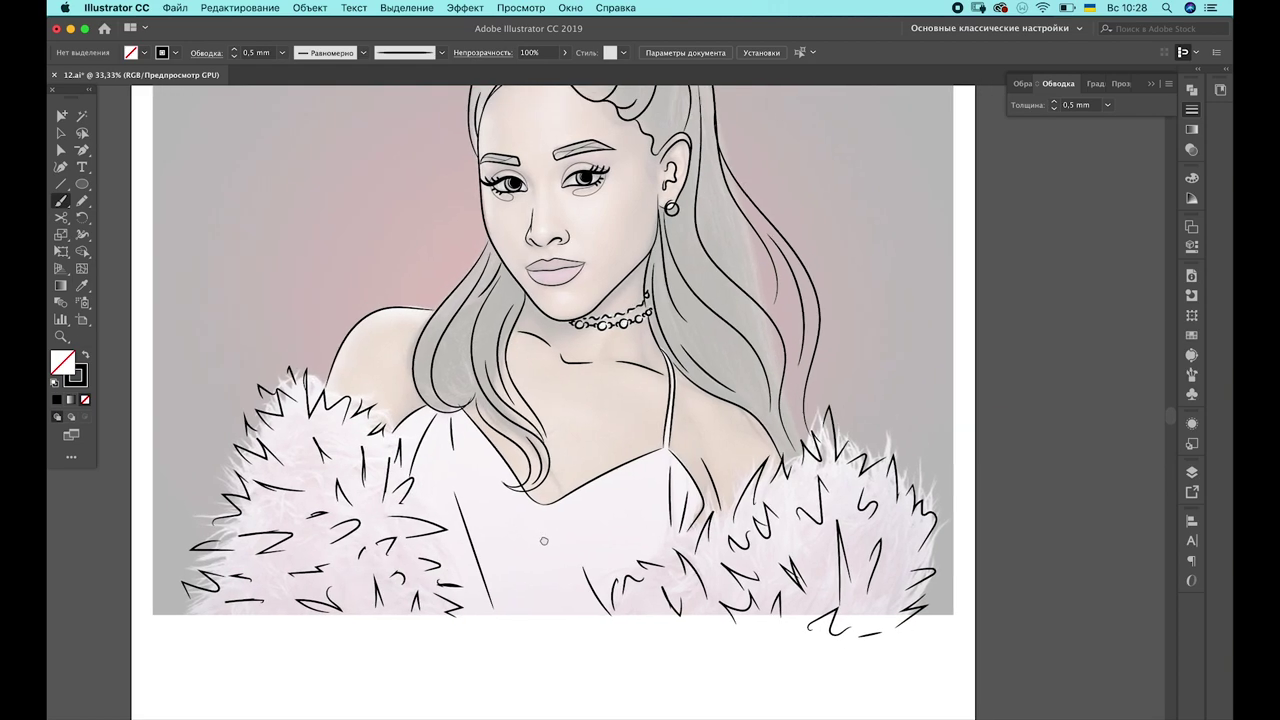
# Try thin guide strokes on the cheeks and forehead, undoing the unwanted ones
pyautogui.scroll(5, 557, 527)
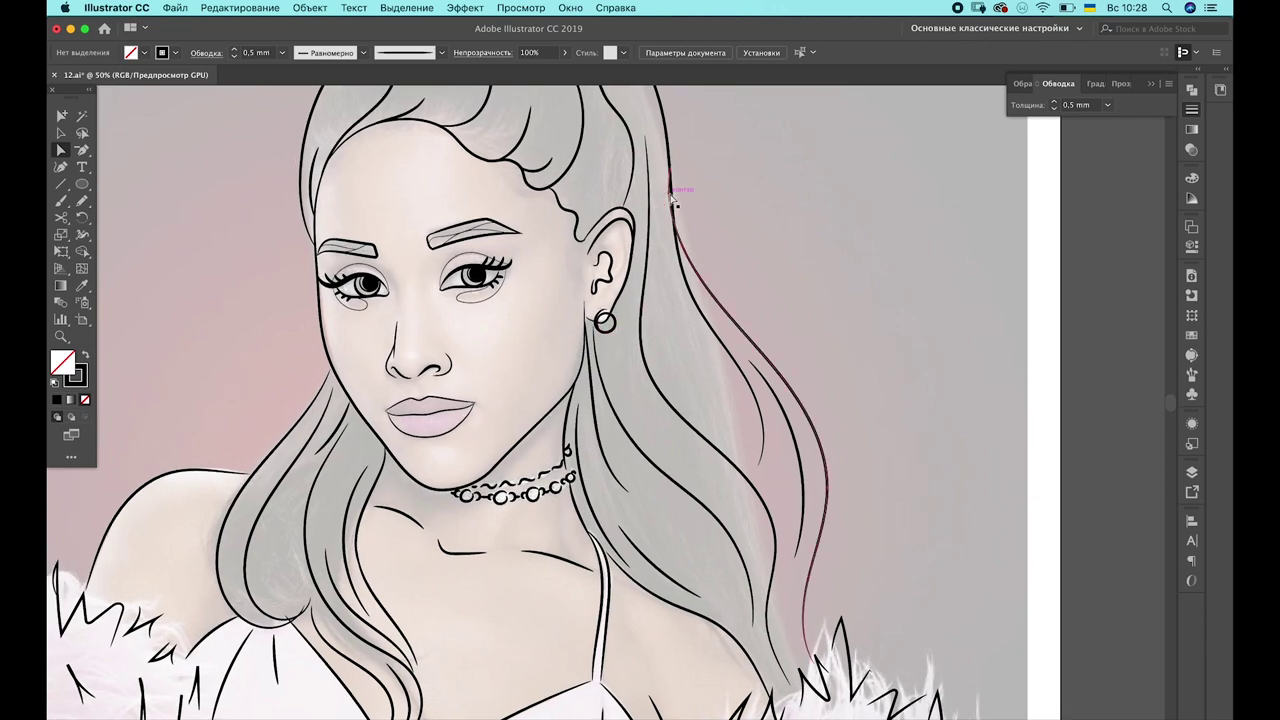
pyautogui.press('b')
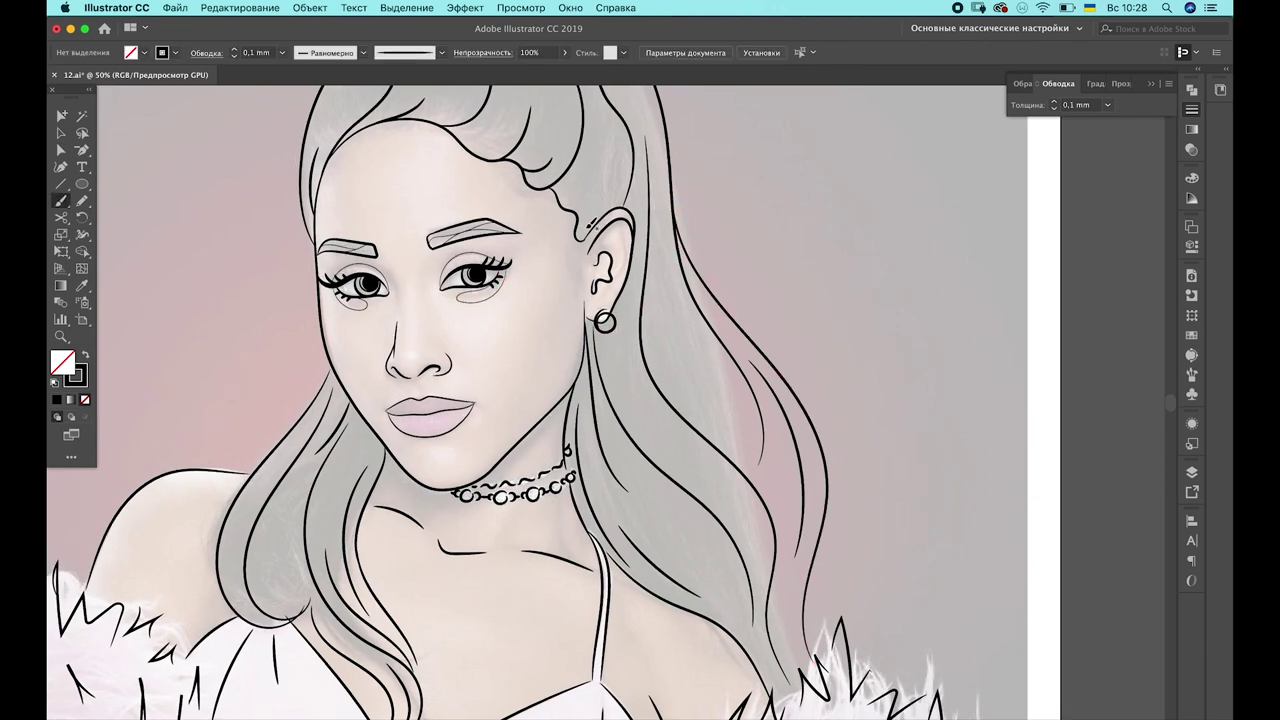
pyautogui.moveTo(492, 322); pyautogui.dragTo(558, 402)
pyautogui.moveTo(519, 280); pyautogui.dragTo(541, 330)
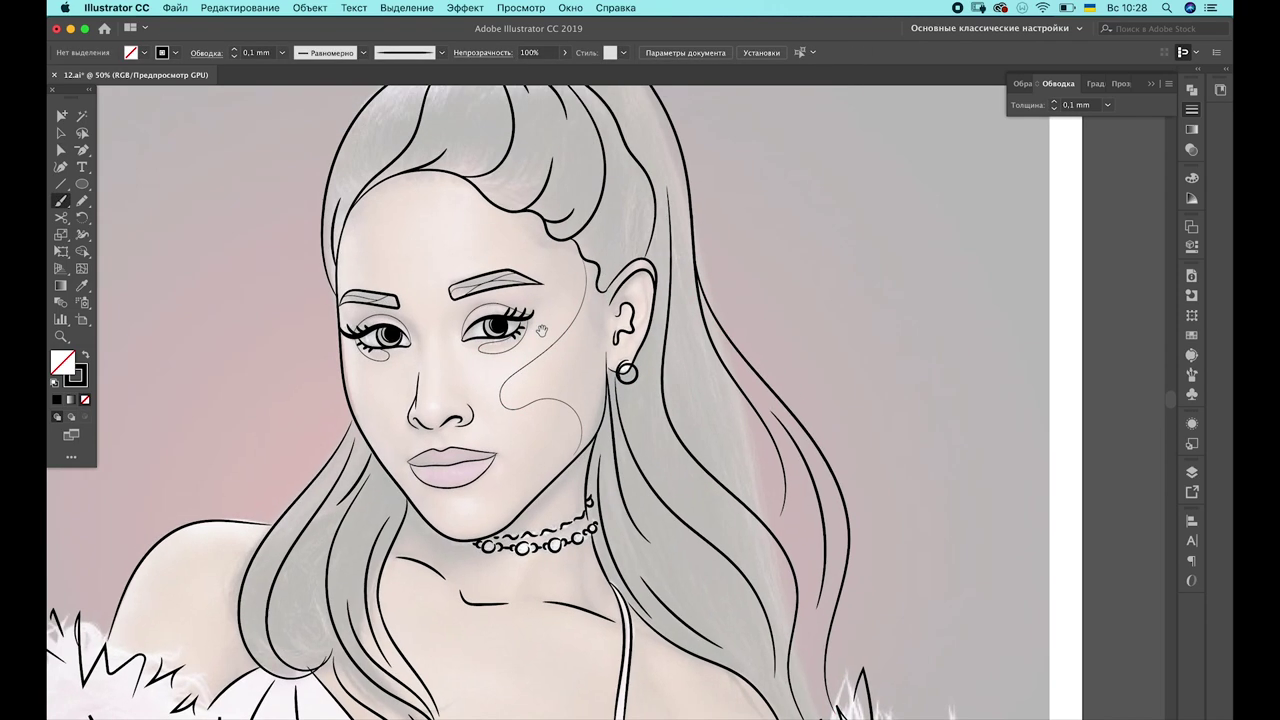
pyautogui.hotkey('ctrl', 'z')
pyautogui.hotkey('ctrl', 'z')
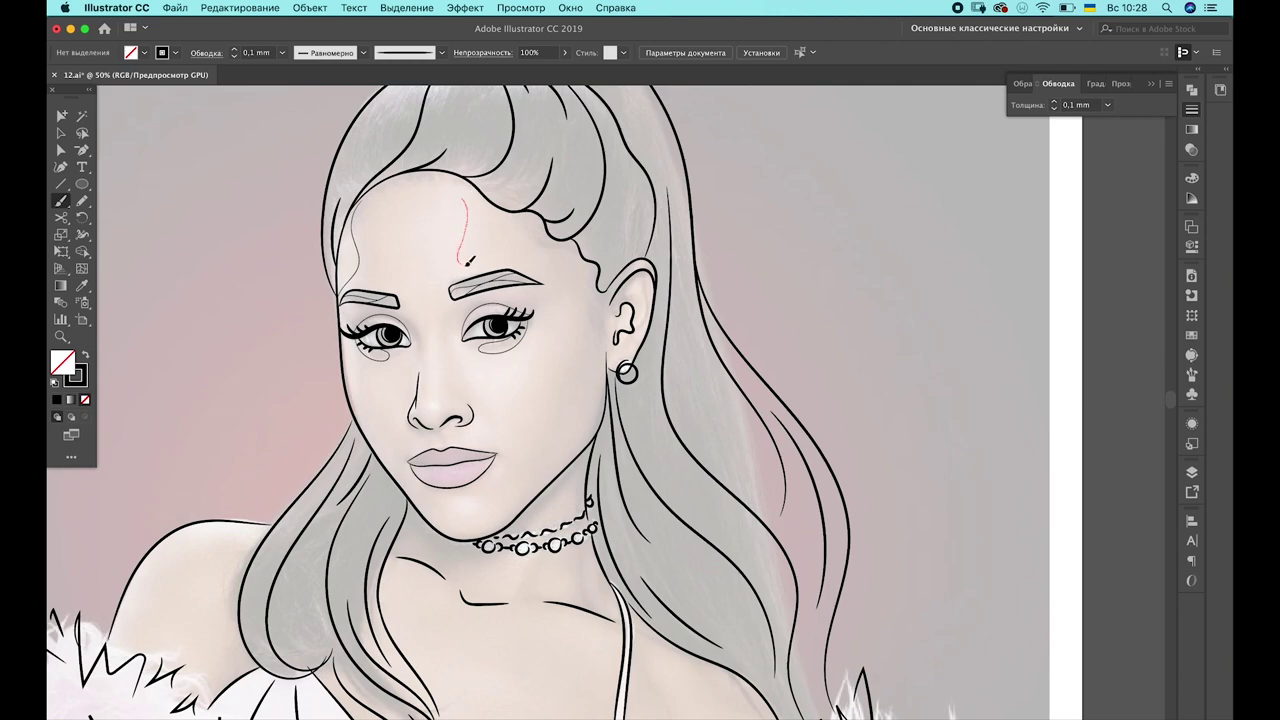
pyautogui.moveTo(481, 196); pyautogui.dragTo(482, 197)
pyautogui.hotkey('ctrl', 'z')
pyautogui.scroll(-2, 560, 240)
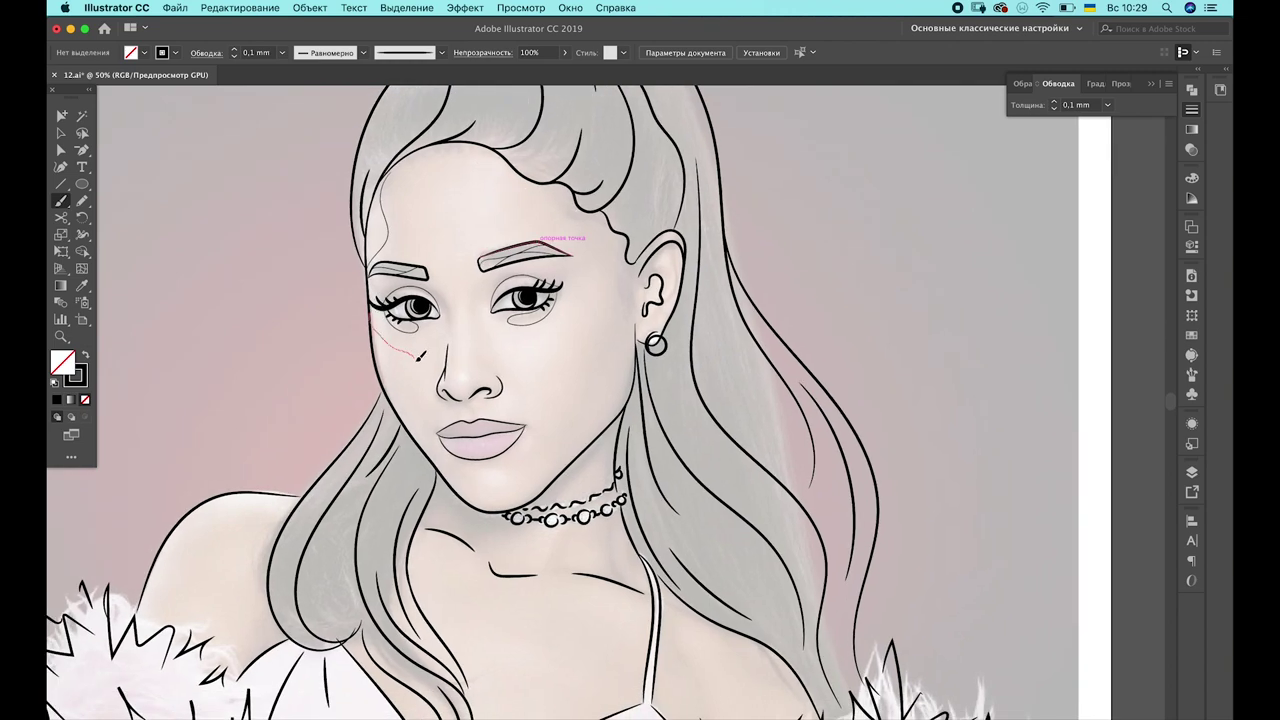
pyautogui.moveTo(380, 310); pyautogui.dragTo(418, 432)
pyautogui.moveTo(566, 401); pyautogui.dragTo(545, 480)
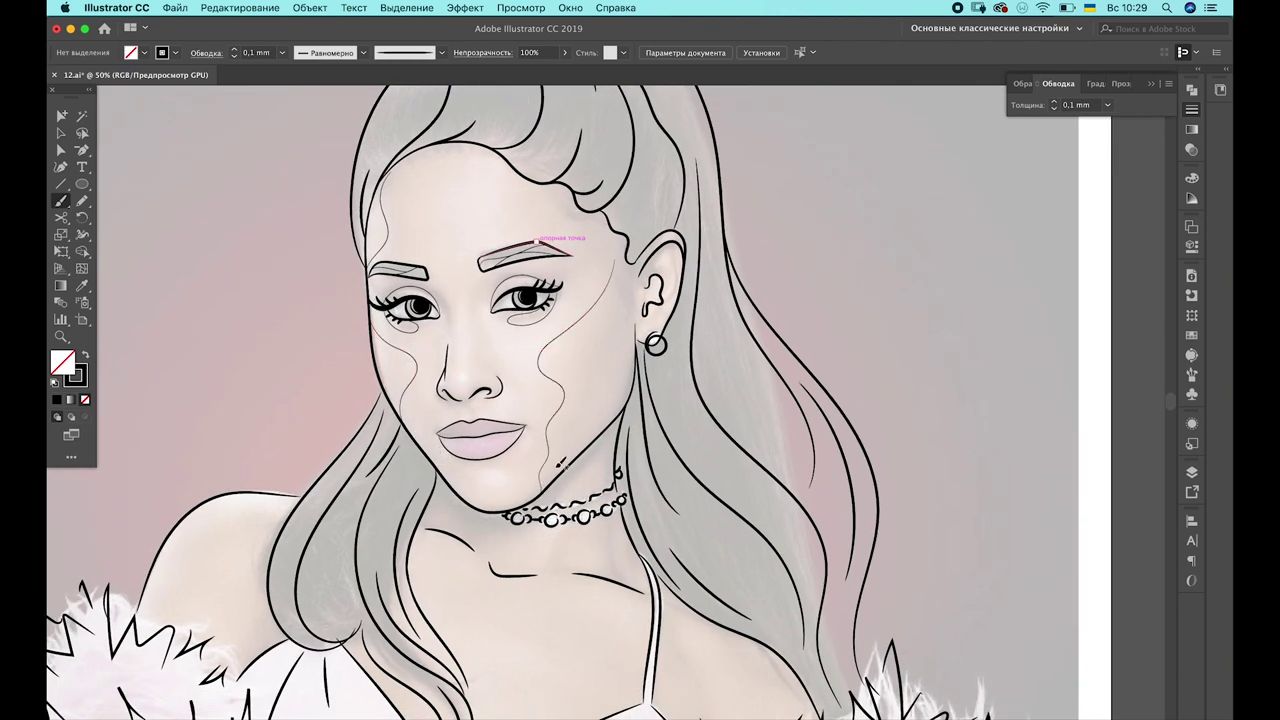
pyautogui.hotkey('ctrl', 'z')
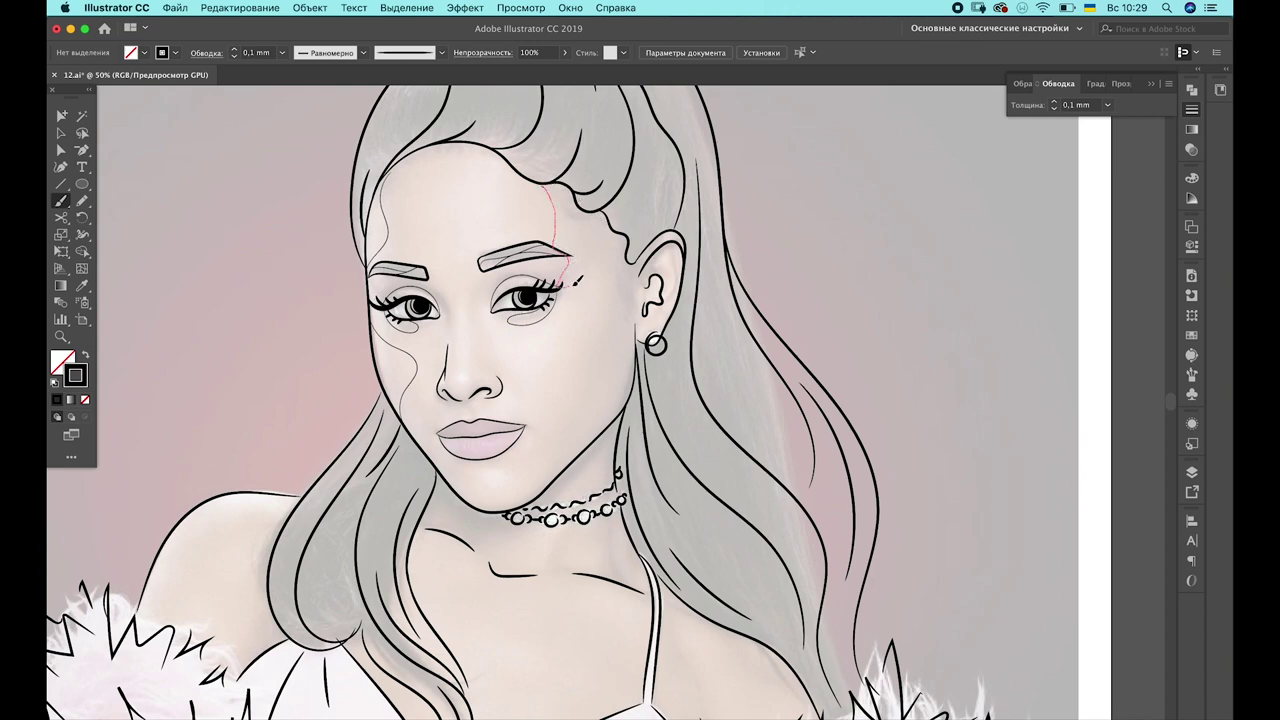
pyautogui.hotkey('ctrl', 'z')
# Draw a guide line from the hairline down the cheek to the choker, plus neck lines
pyautogui.moveTo(557, 410)
pyautogui.mouseDown()
pyautogui.moveTo(548, 476)
pyautogui.moveTo(523, 507)
pyautogui.mouseUp()
pyautogui.press('a')
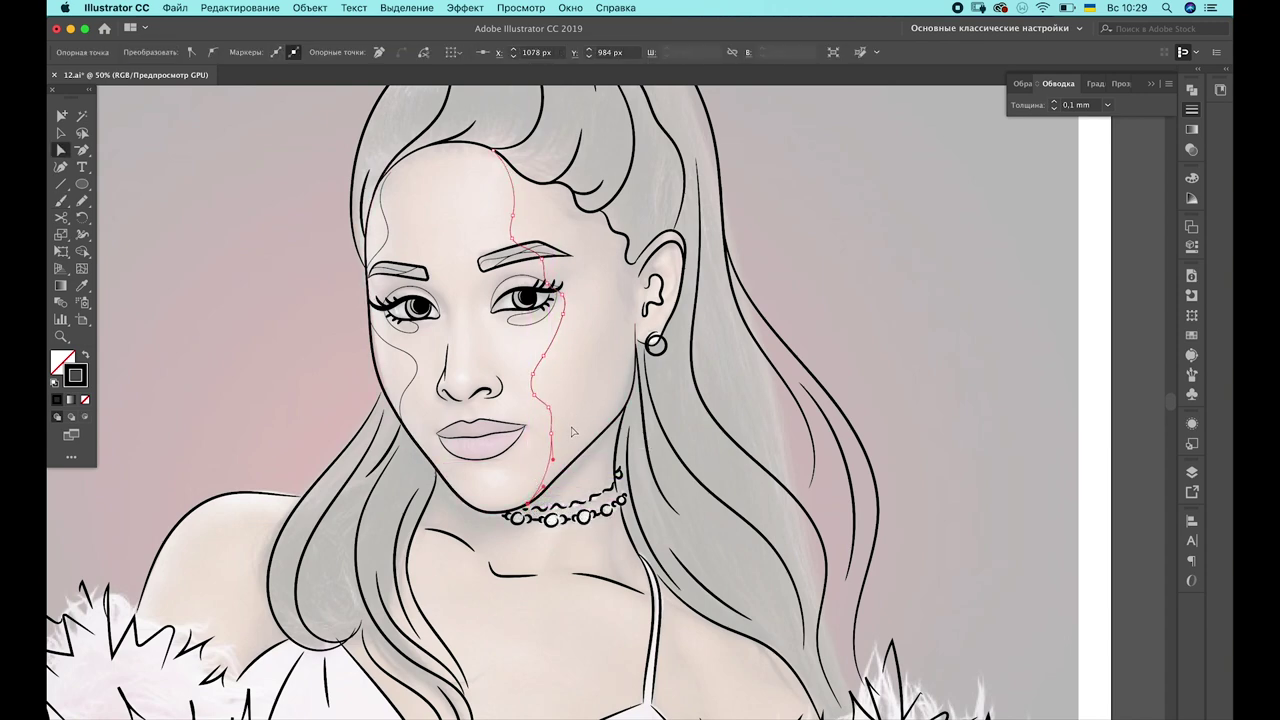
pyautogui.click(604, 461)
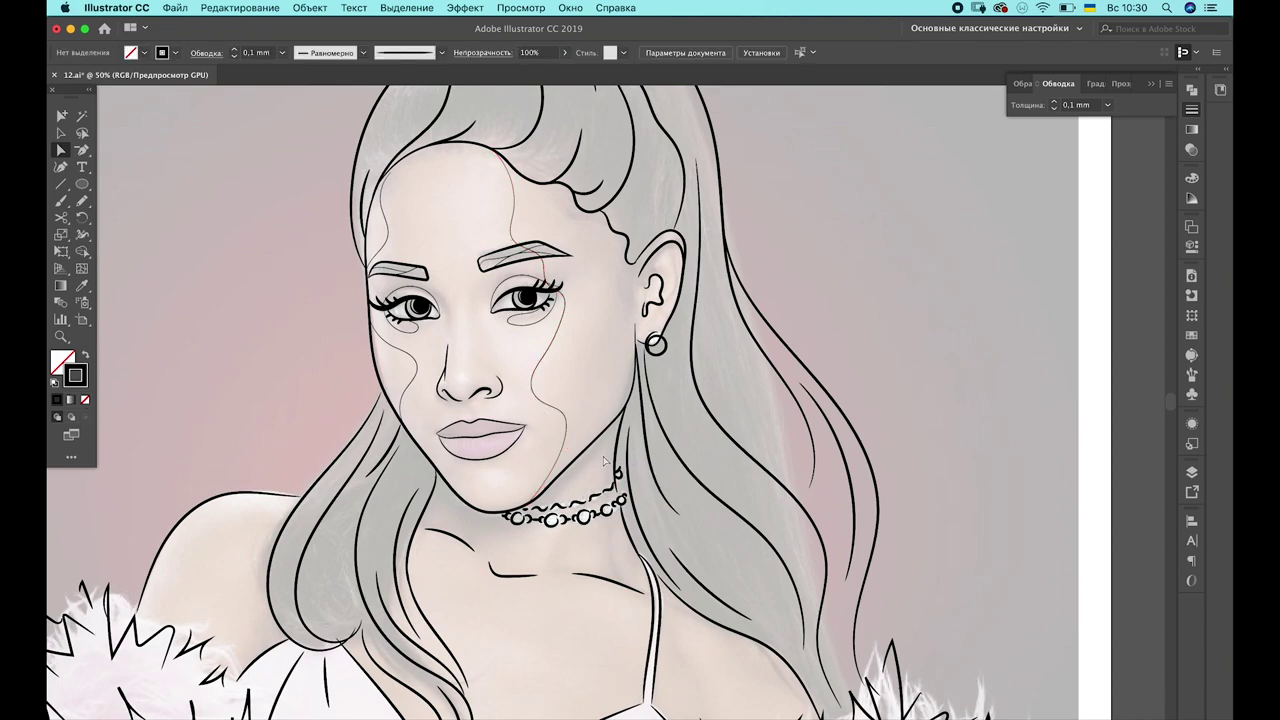
pyautogui.scroll(-3, 608, 475)
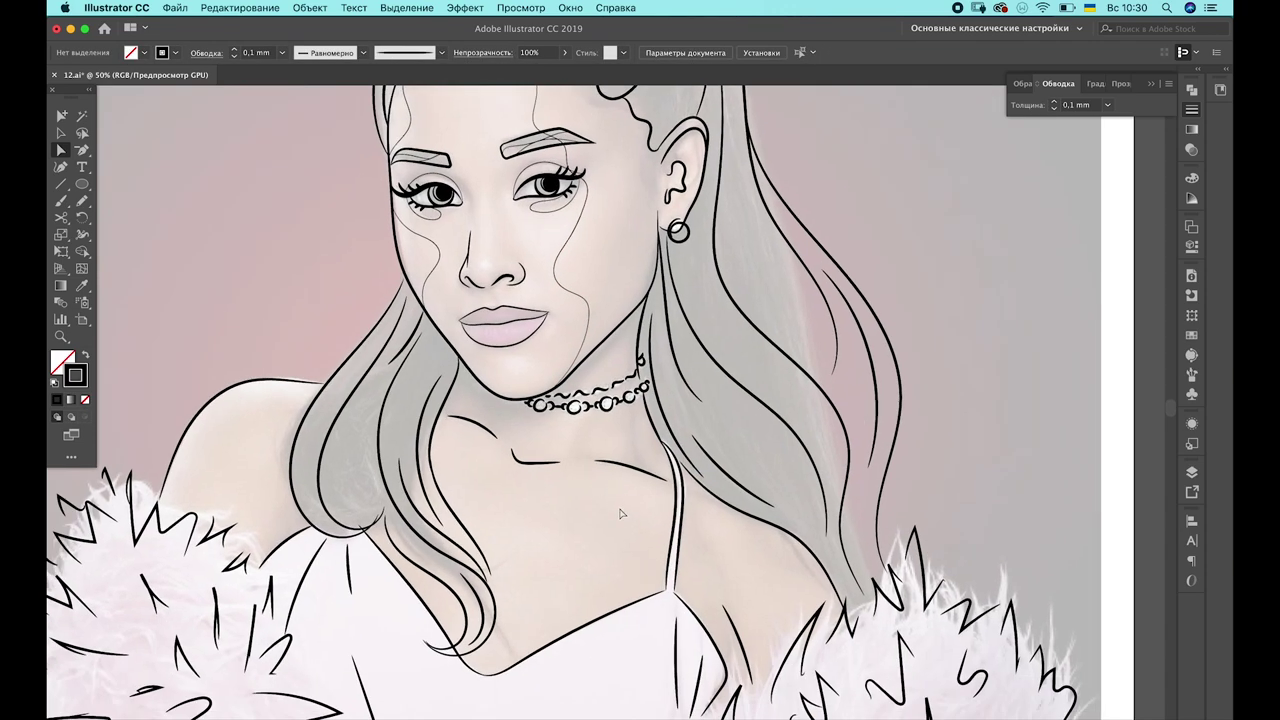
pyautogui.press('b')
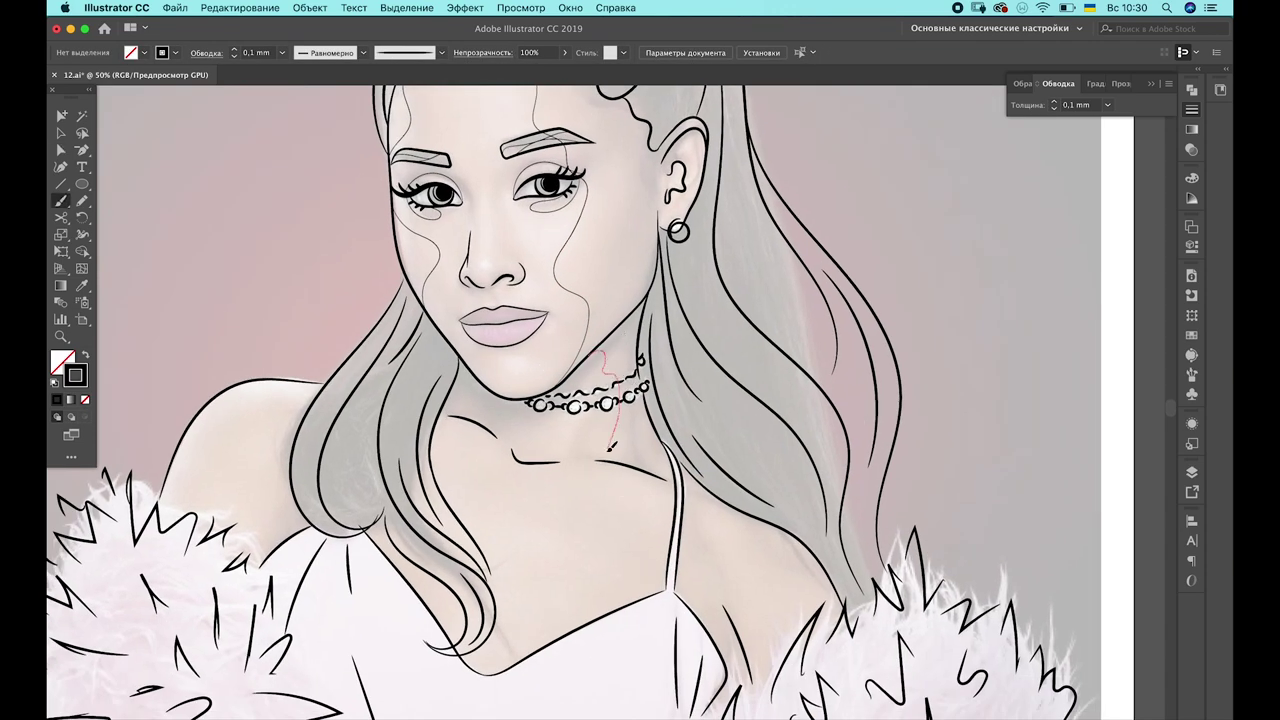
pyautogui.moveTo(610, 448); pyautogui.dragTo(615, 415)
pyautogui.moveTo(672, 482); pyautogui.dragTo(687, 456)
# Draw a closed oval on the right shoulder with the Pencil
pyautogui.scroll(-2, 700, 467)
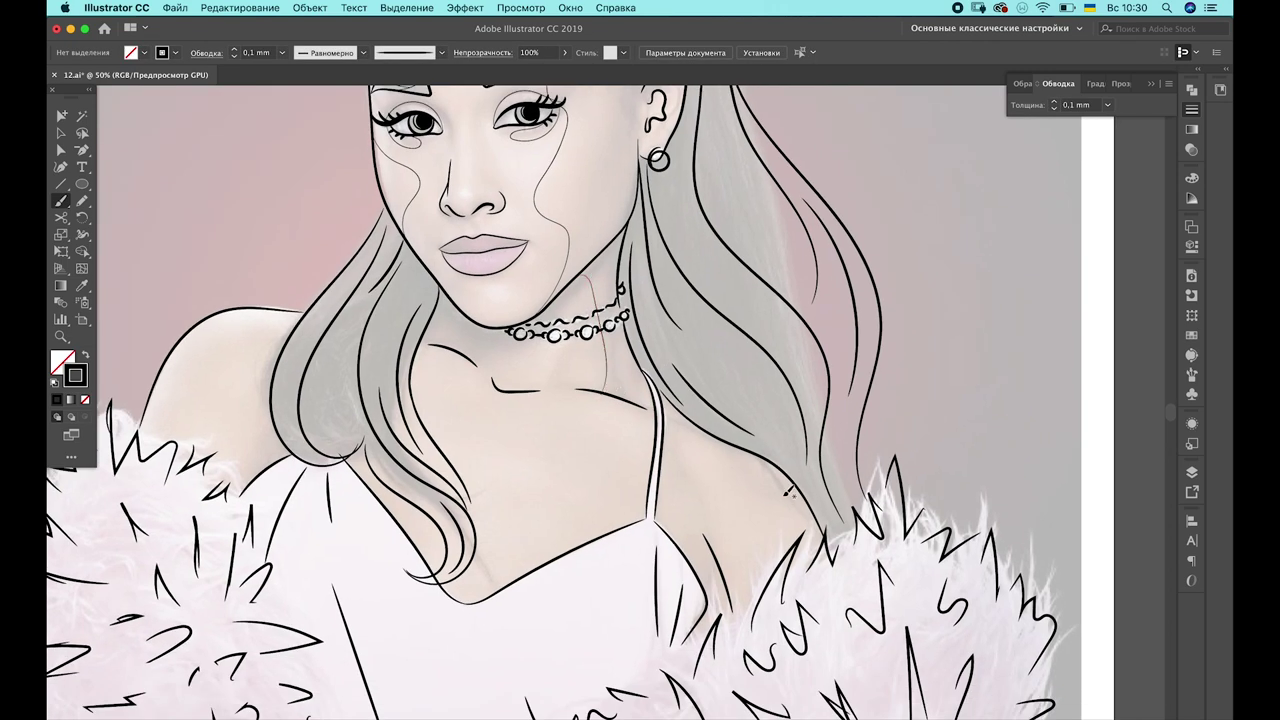
pyautogui.moveTo(787, 533); pyautogui.dragTo(726, 453)
pyautogui.press('n')
pyautogui.moveTo(716, 458); pyautogui.dragTo(790, 524)
# Draw a left-shoulder oval and give both shoulder ovals a 0.35 mm stroke
pyautogui.hscroll(-3, 801, 546)
pyautogui.moveTo(356, 329)
pyautogui.mouseDown()
pyautogui.moveTo(319, 345)
pyautogui.moveTo(360, 334)
pyautogui.mouseUp()
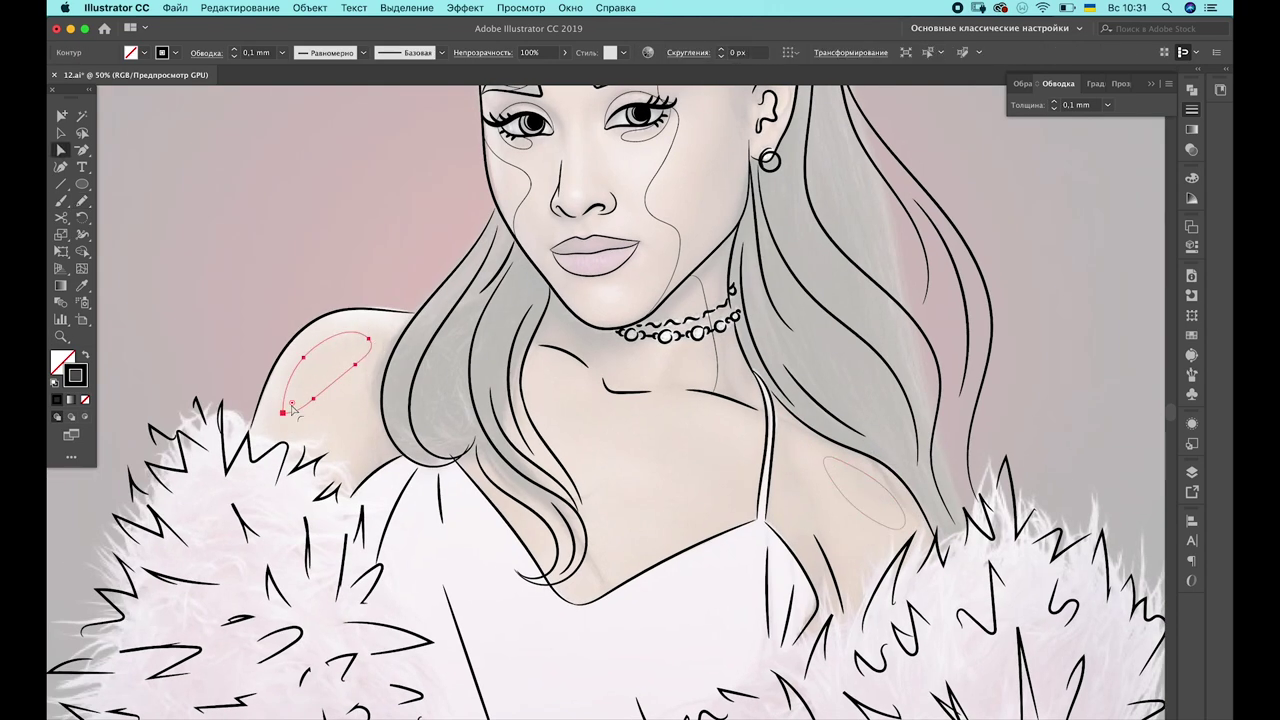
pyautogui.press('v')
pyautogui.keyDown('shift'); pyautogui.click(860, 490); pyautogui.keyUp('shift')
pyautogui.click(1107, 105)
pyautogui.click(1135, 151)
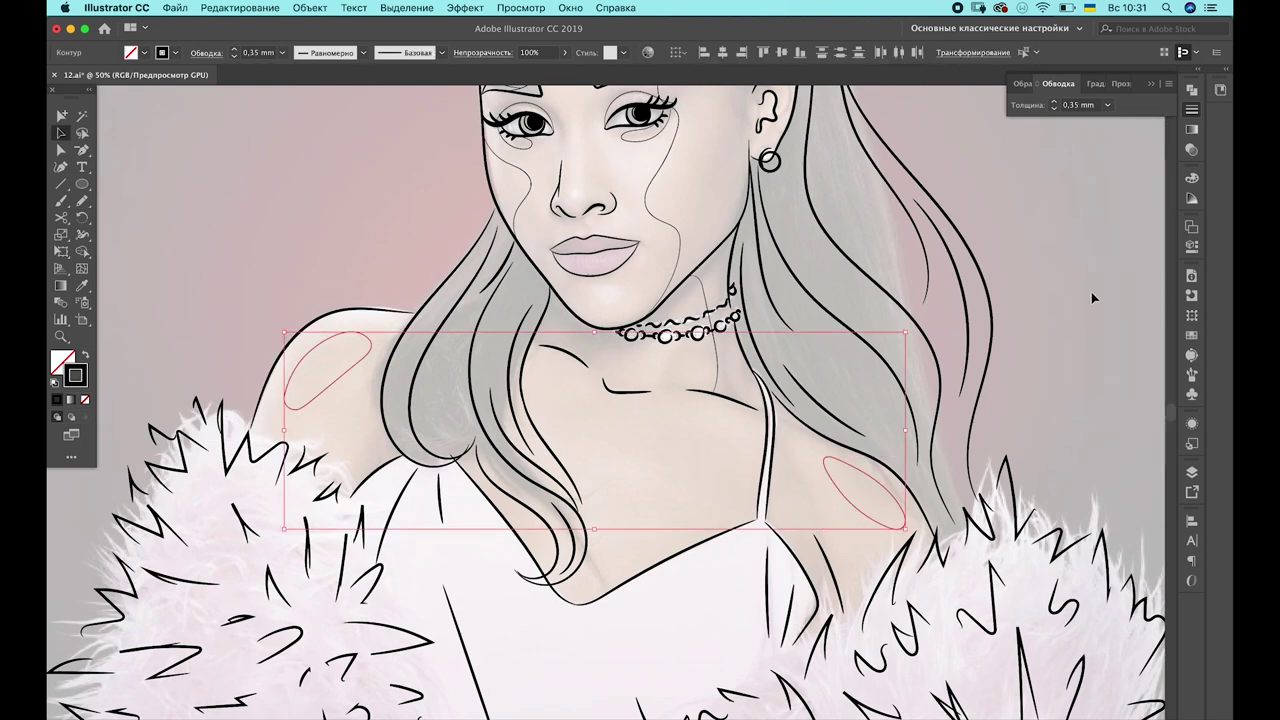
pyautogui.click(685, 535)
# Zoom out and briefly select, then deselect, the thin face guide path
pyautogui.scroll(2, 685, 535)
pyautogui.scroll(-3, 685, 535)
pyautogui.scroll(-3, 685, 535)
pyautogui.press('super+minus')
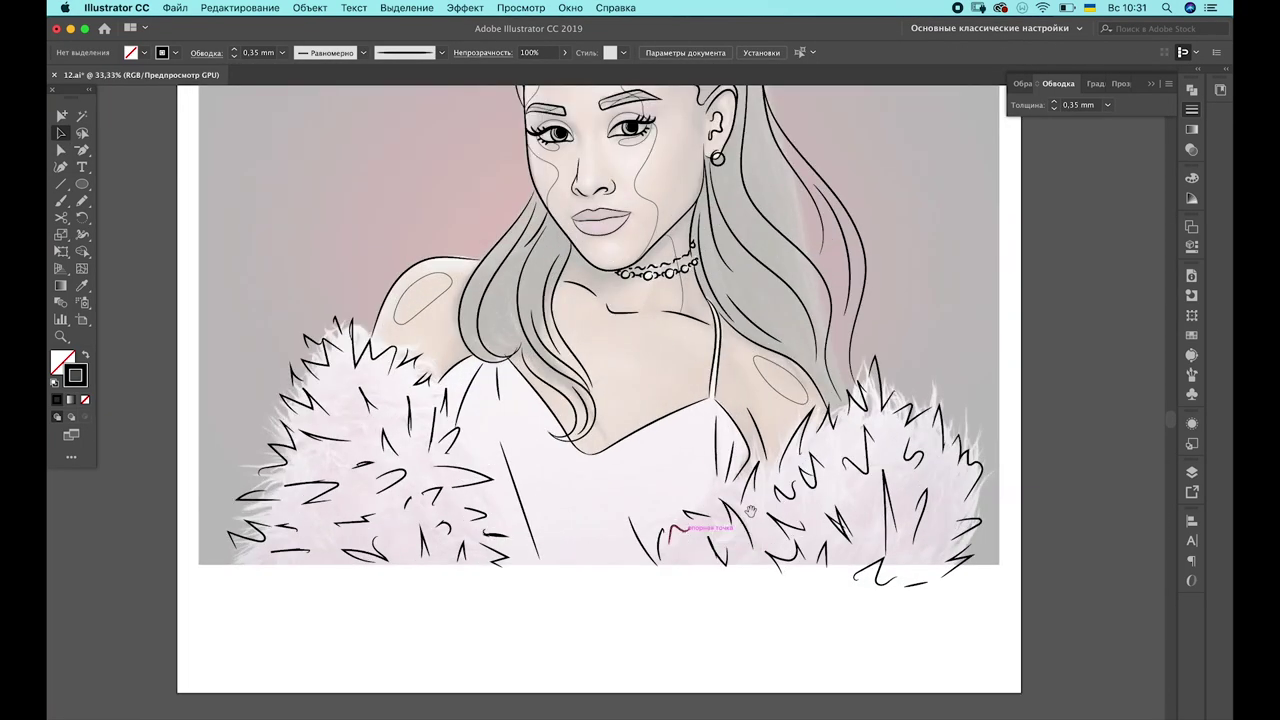
pyautogui.hscroll(2, 589, 413)
pyautogui.click(575, 435)
pyautogui.click(519, 450)
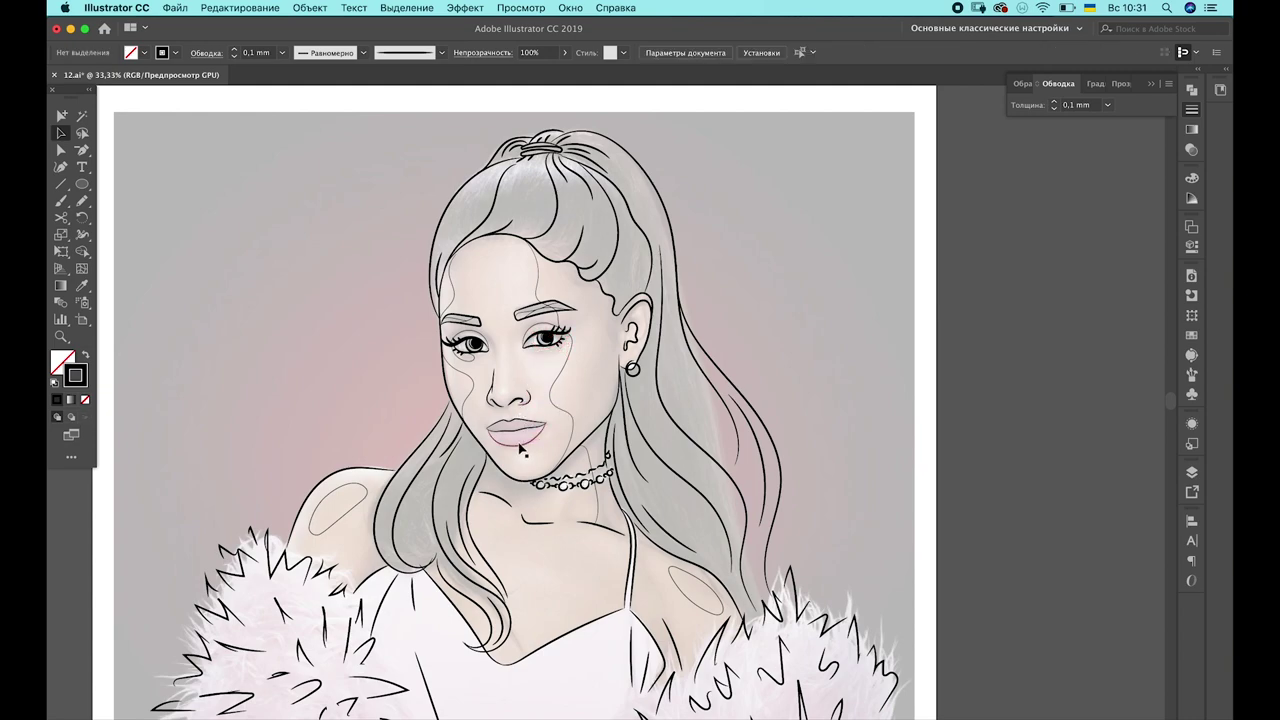
# Pencil a highlight shape inside the lower lip and check the upper lip line
pyautogui.press('n')
pyautogui.press('super+equal')
pyautogui.press('super+equal')
pyautogui.press('super+equal')
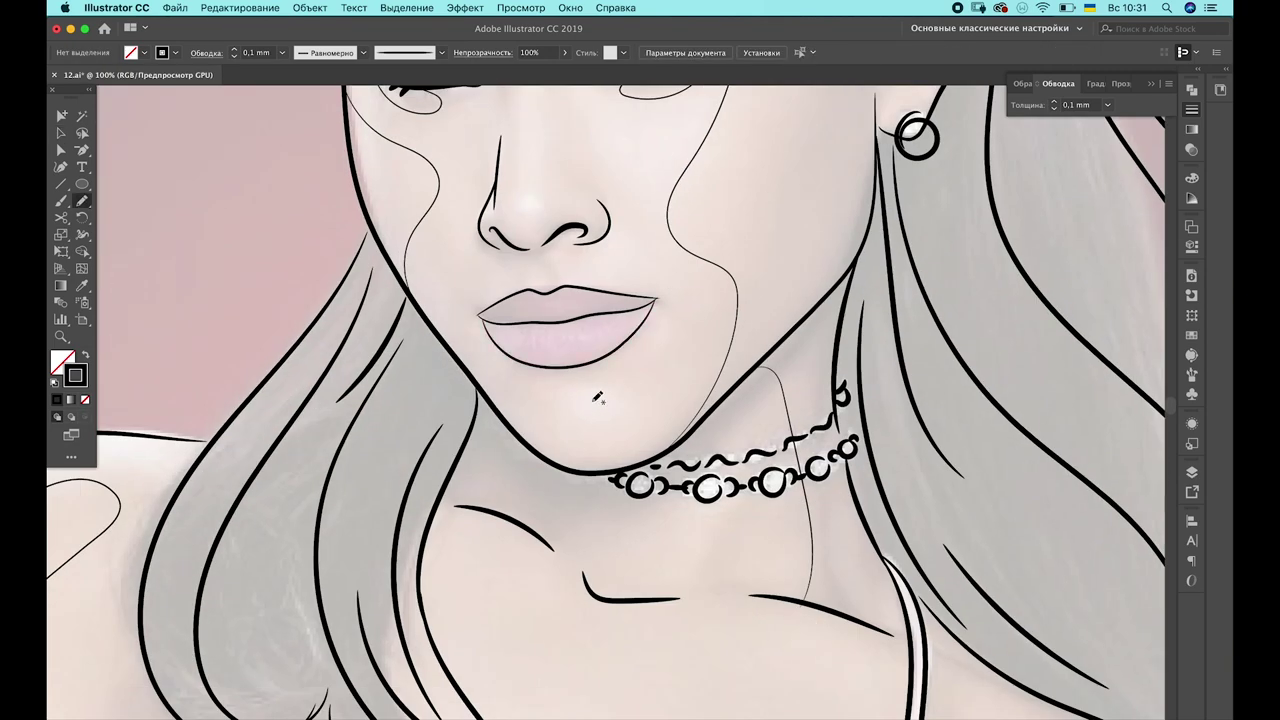
pyautogui.moveTo(612, 333); pyautogui.dragTo(625, 308)
pyautogui.press('v')
pyautogui.click(510, 387)
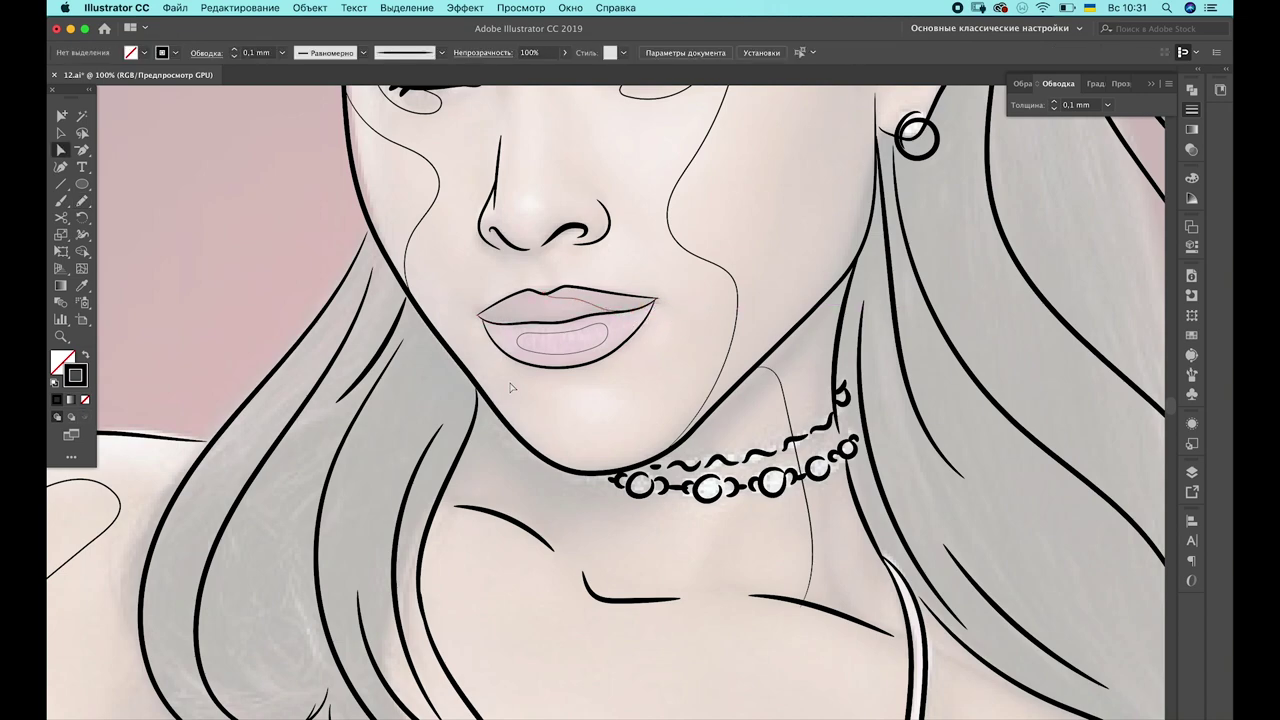
pyautogui.press('n')
pyautogui.press('v')
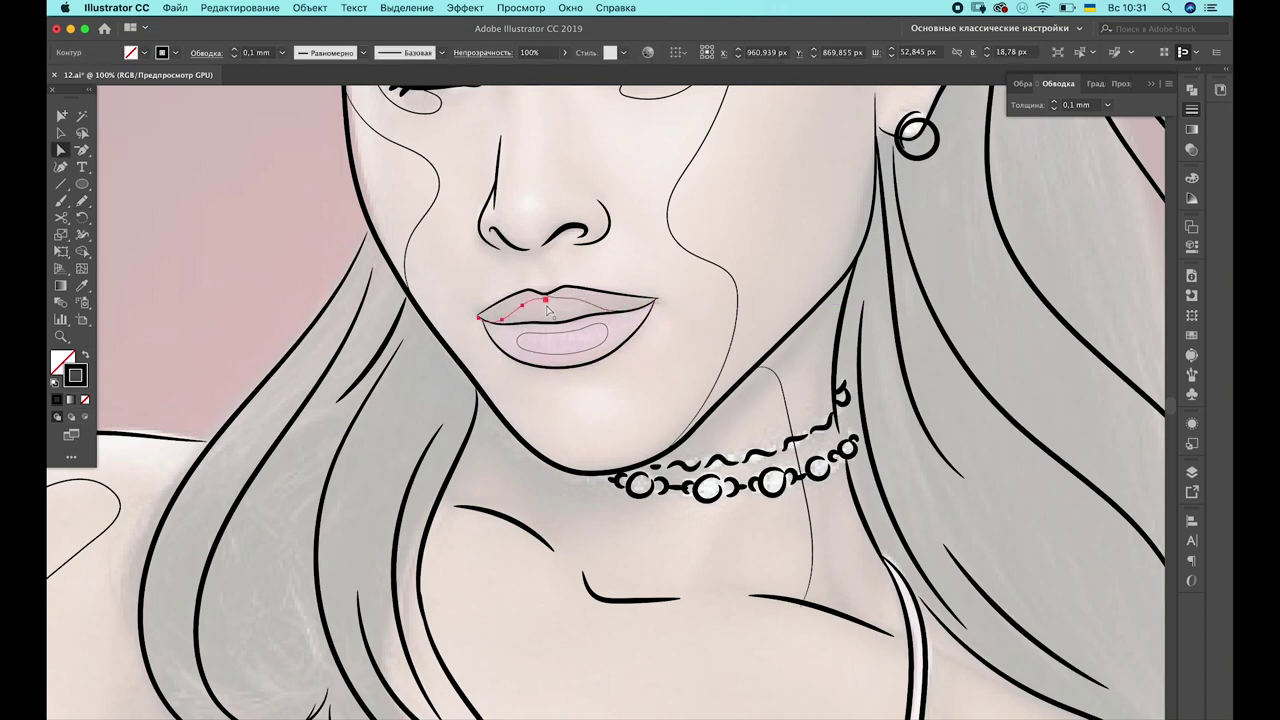
pyautogui.click(541, 296)
pyautogui.click(700, 415)
# Pencil a small oval on the nose tip, then zoom to 50% on the face
pyautogui.press('n')
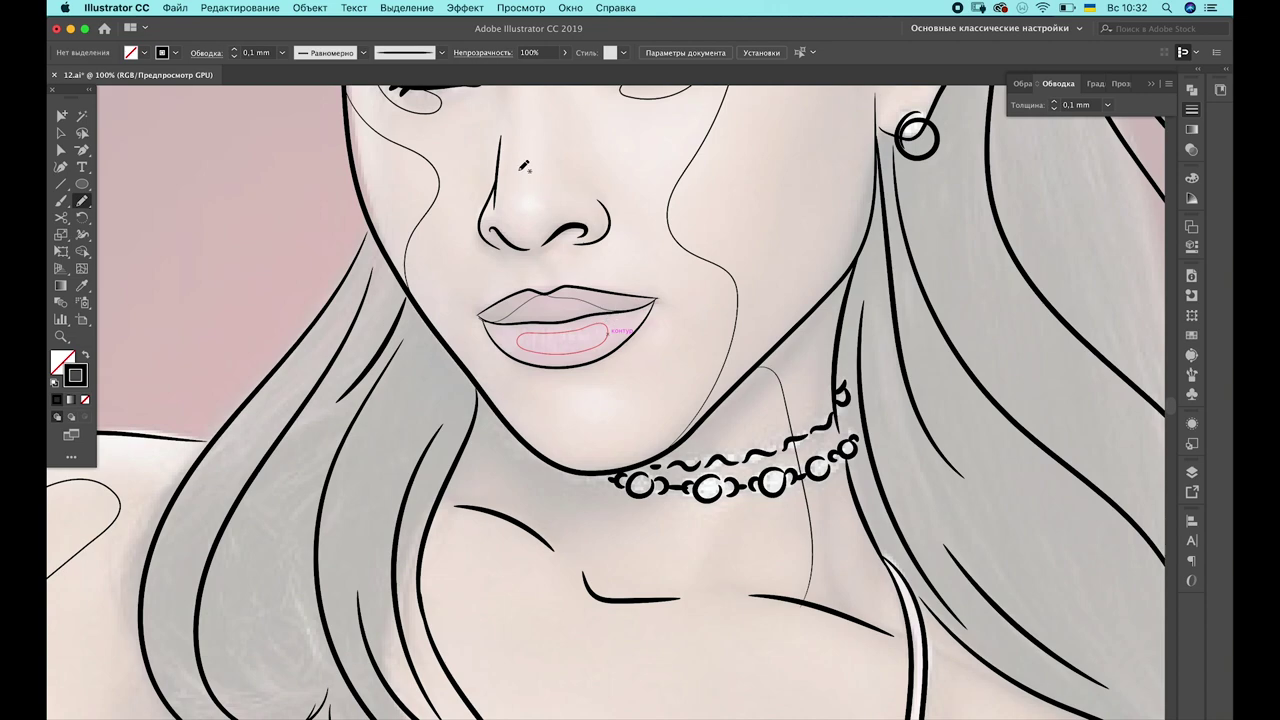
pyautogui.moveTo(537, 198); pyautogui.dragTo(535, 200)
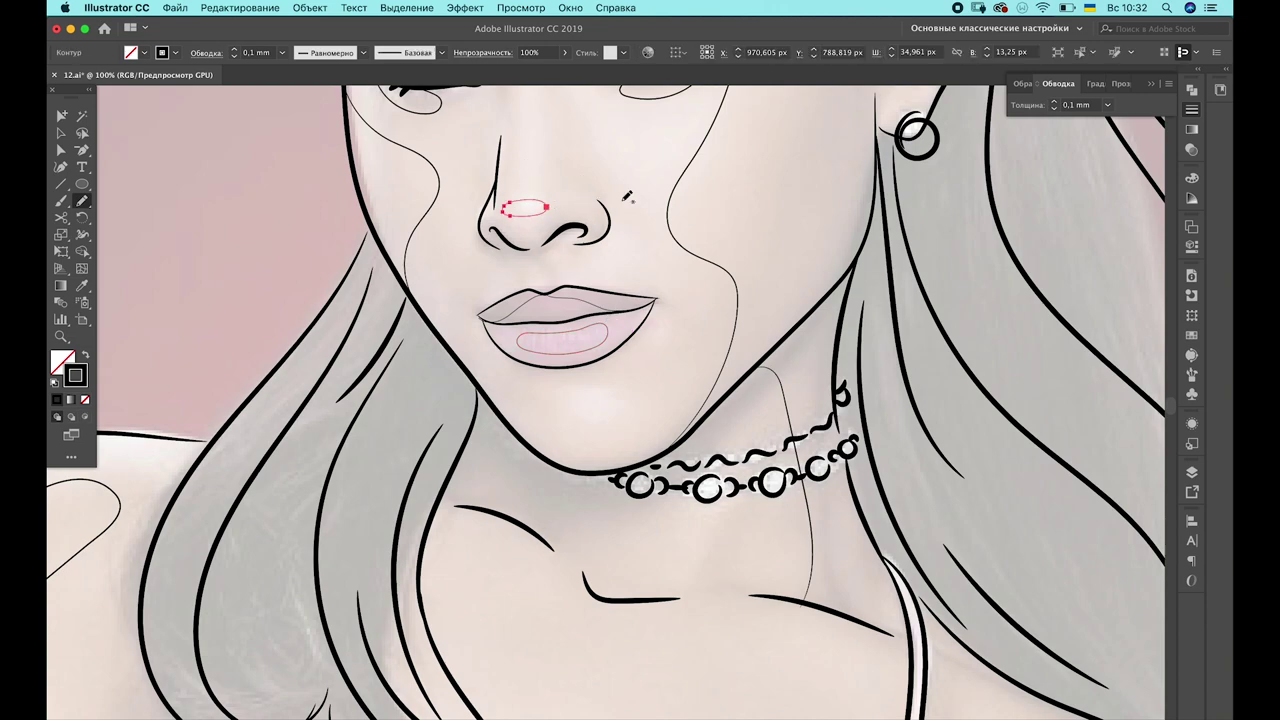
pyautogui.press('v')
pyautogui.click(667, 343)
pyautogui.press('super+0')
pyautogui.press('super+plus')
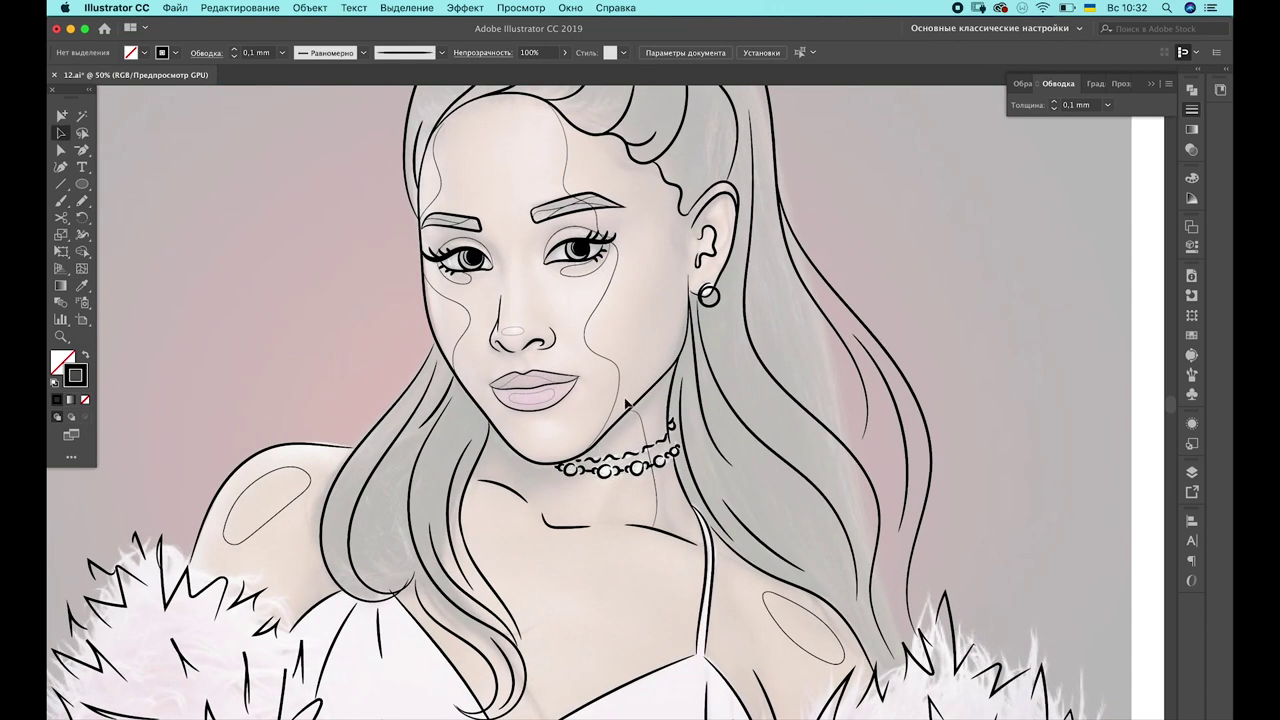
# Set the pencil stroke to 0.1 mm and select the guide path past the right eye
pyautogui.press('a')
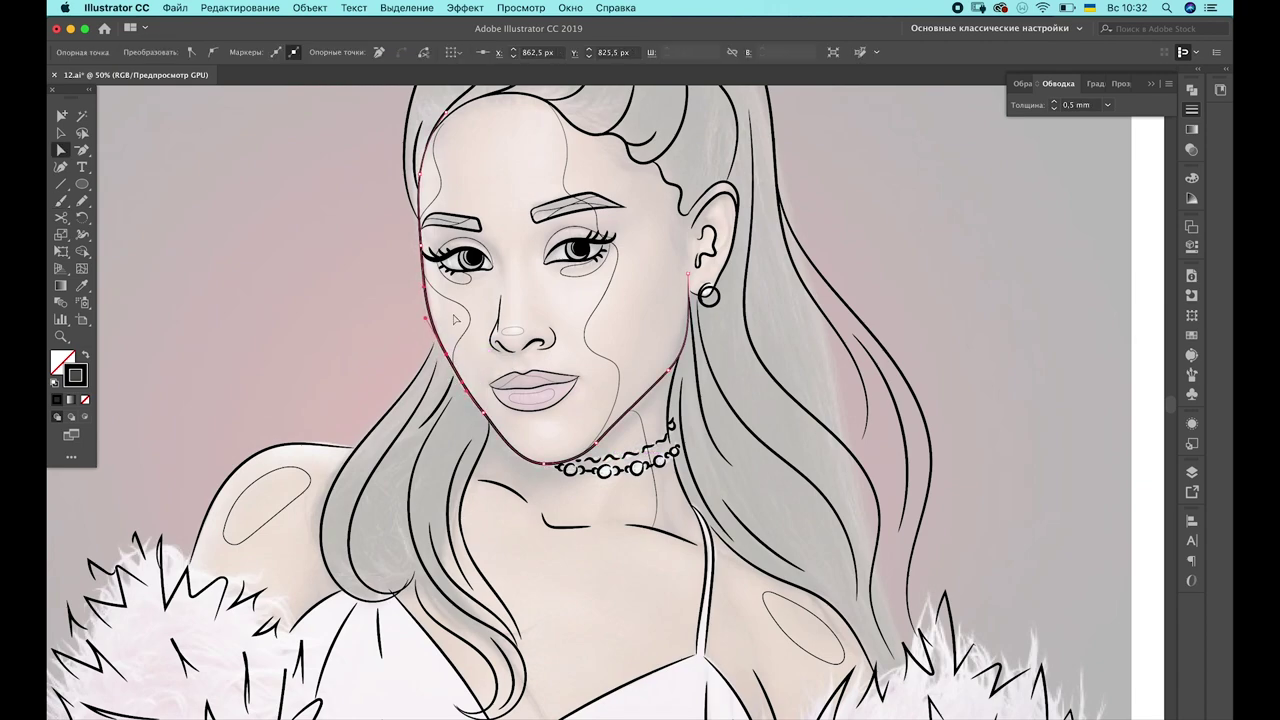
pyautogui.press('super+shift+a')
pyautogui.press('n')
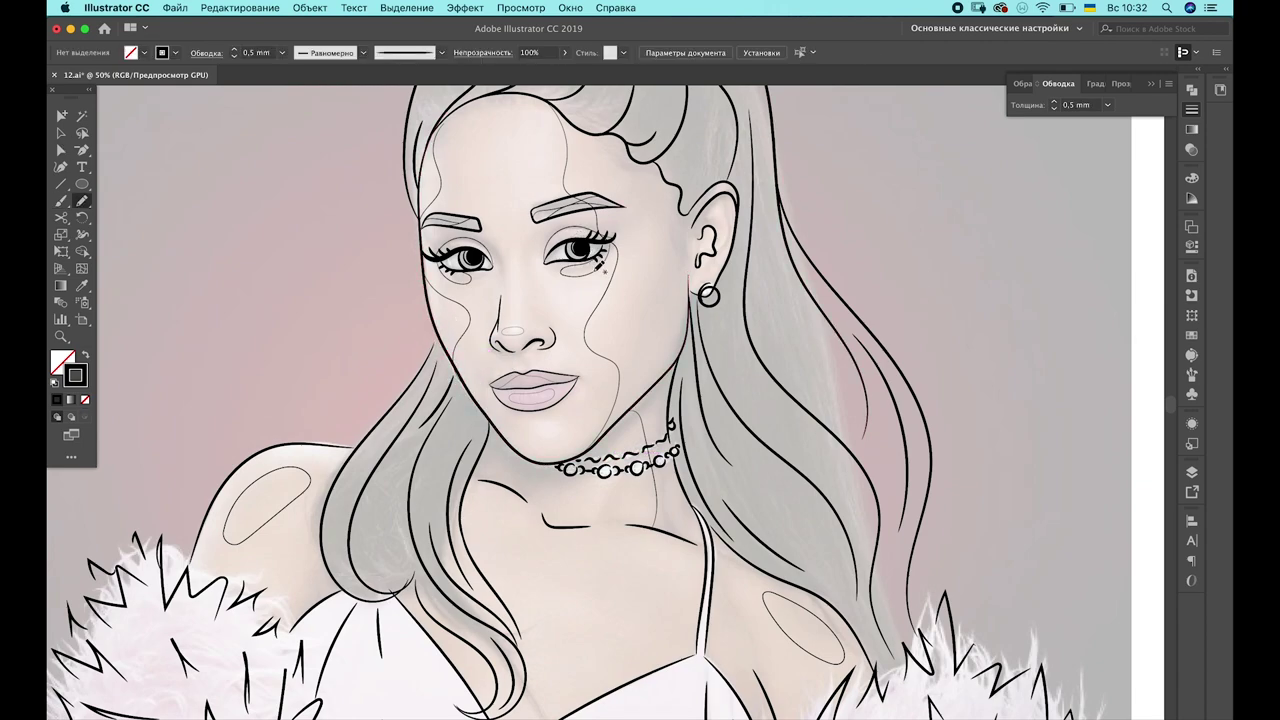
pyautogui.keyDown('super'); pyautogui.click(604, 268); pyautogui.keyUp('super')
pyautogui.press('super+shift+a')
pyautogui.keyDown('super'); pyautogui.click(582, 232); pyautogui.keyUp('super')
pyautogui.press('super+equal')
pyautogui.press('super+equal')
pyautogui.press('super+equal')
# Cut the guide path where it meets the eye and delete the leftover piece near the brow
pyautogui.hscroll(-3, 700, 380)
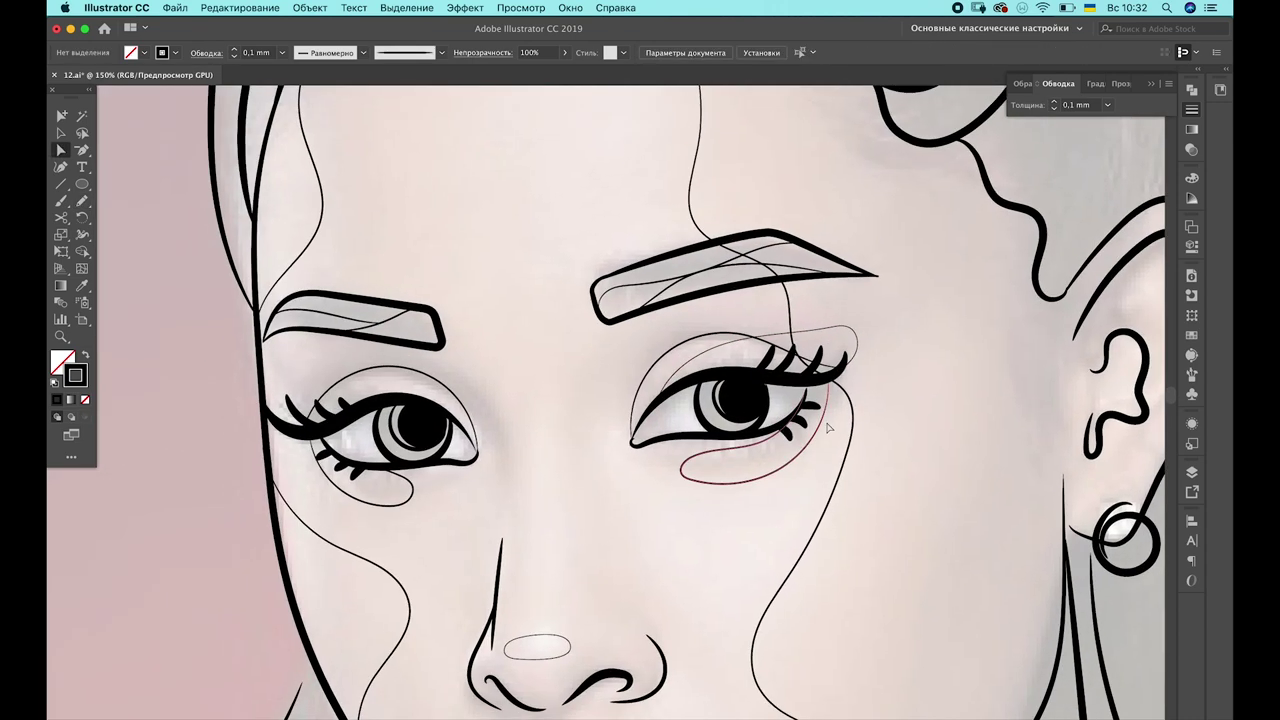
pyautogui.press('c')
pyautogui.click(840, 380)
pyautogui.press('a')
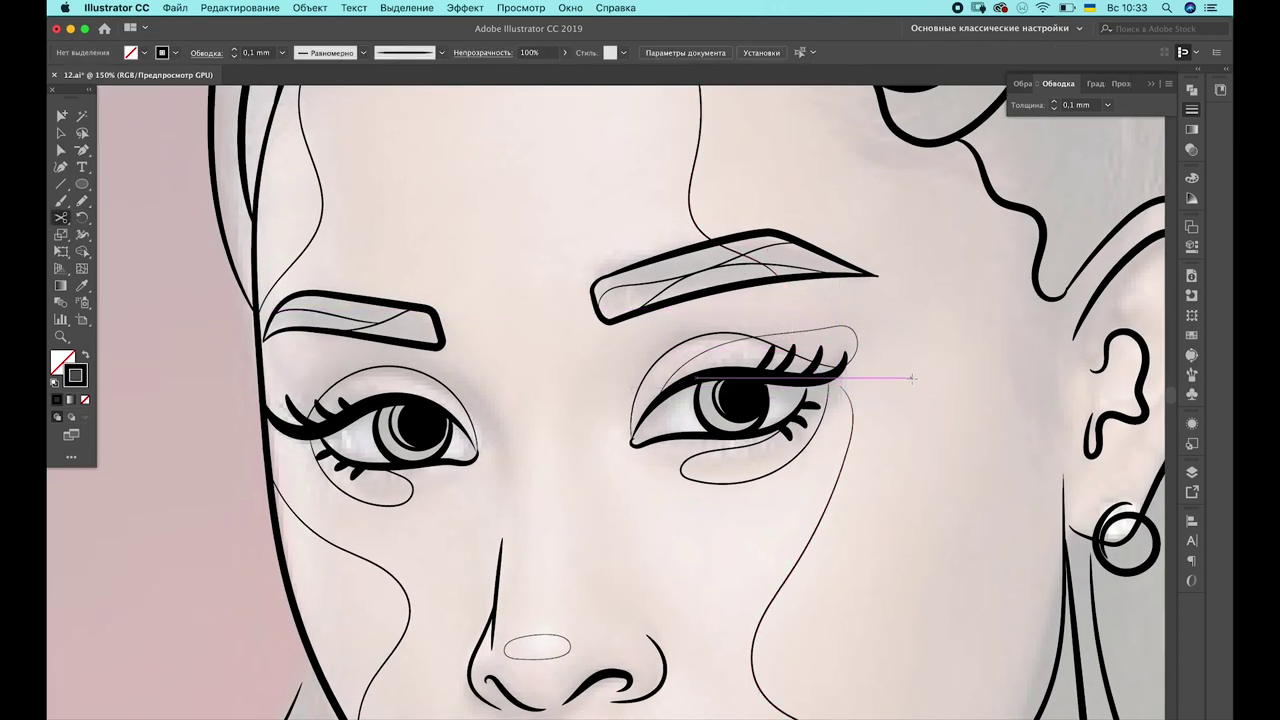
pyautogui.click(840, 385)
pyautogui.click(871, 343)
pyautogui.click(855, 405)
pyautogui.click(886, 450)
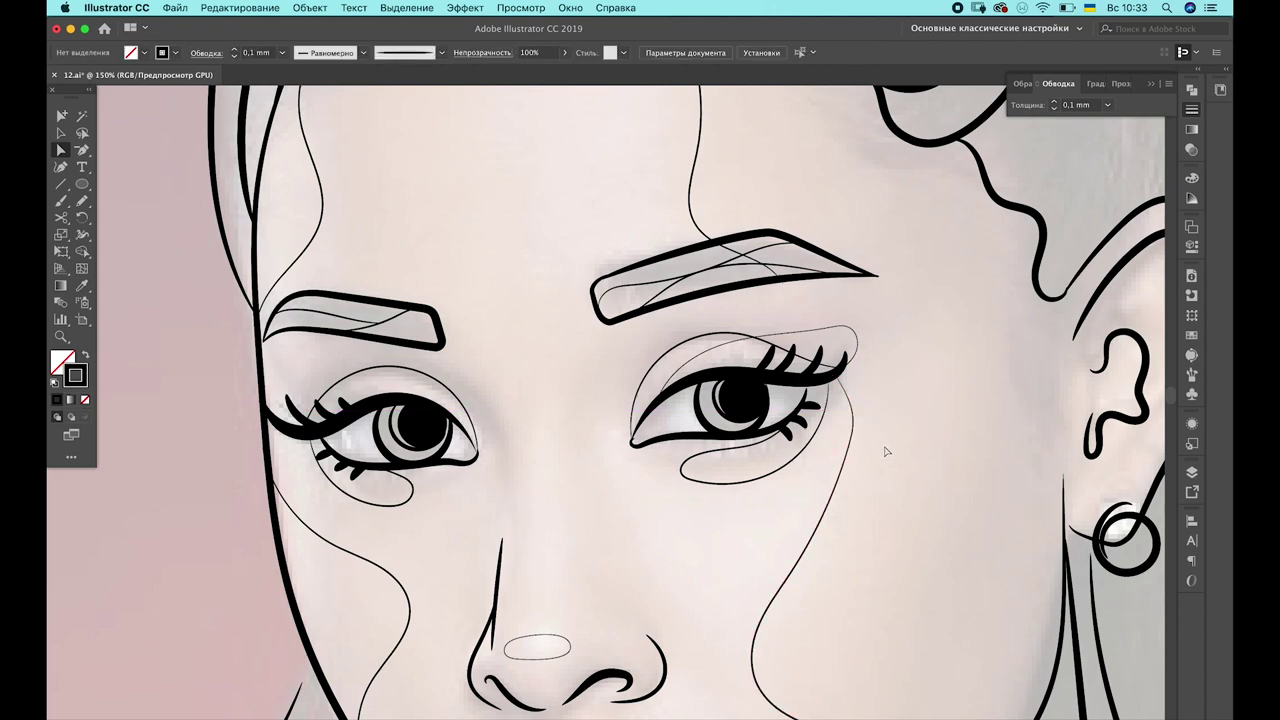
pyautogui.click(804, 278)
pyautogui.press('Delete')
# Change the stroke weight of the long brow-to-eye path, then zoom out to the whole face
pyautogui.press('n')
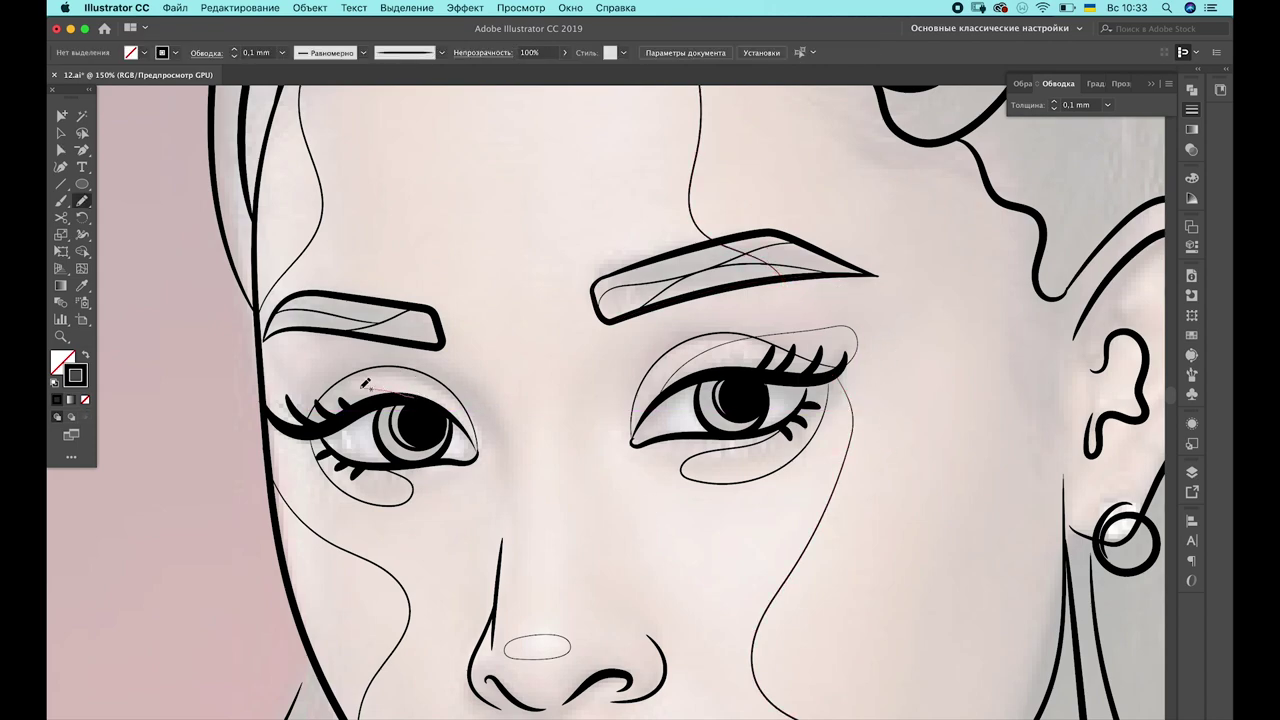
pyautogui.press('v')
pyautogui.click(855, 336)
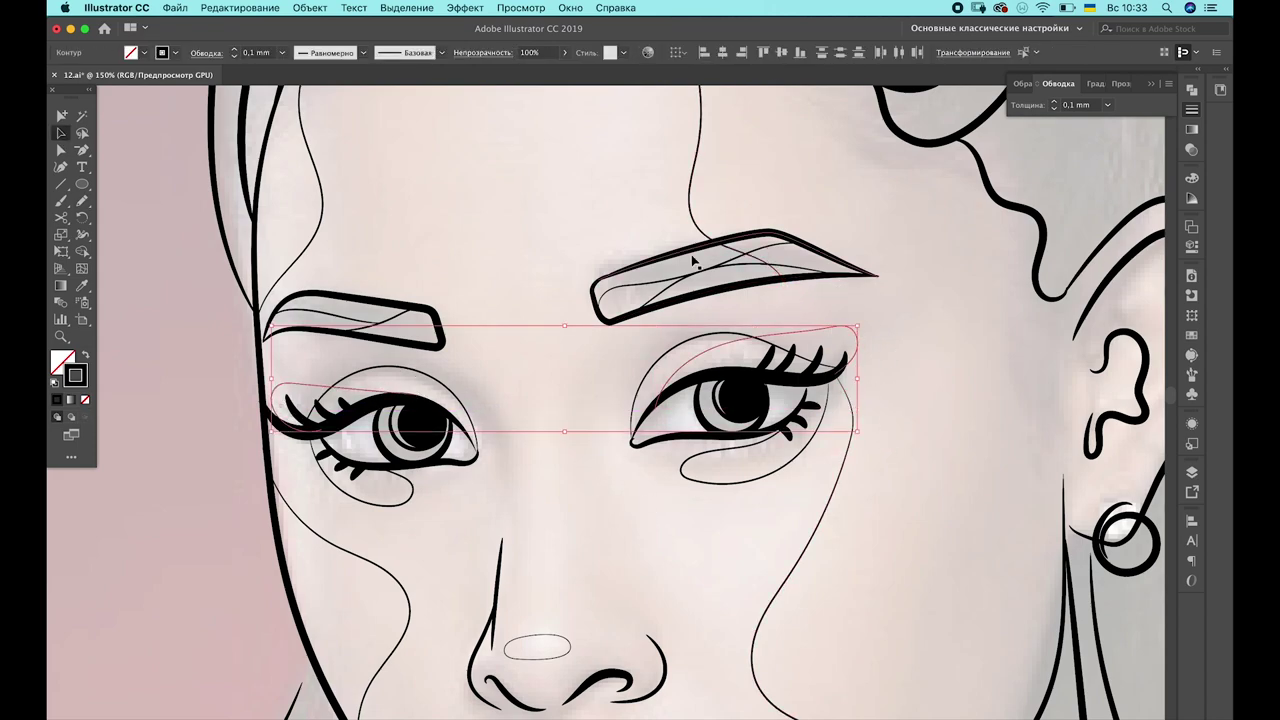
pyautogui.click(1108, 104)
pyautogui.click(1135, 150)
pyautogui.press('super+minus')
pyautogui.press('super+minus')
pyautogui.press('super+minus')
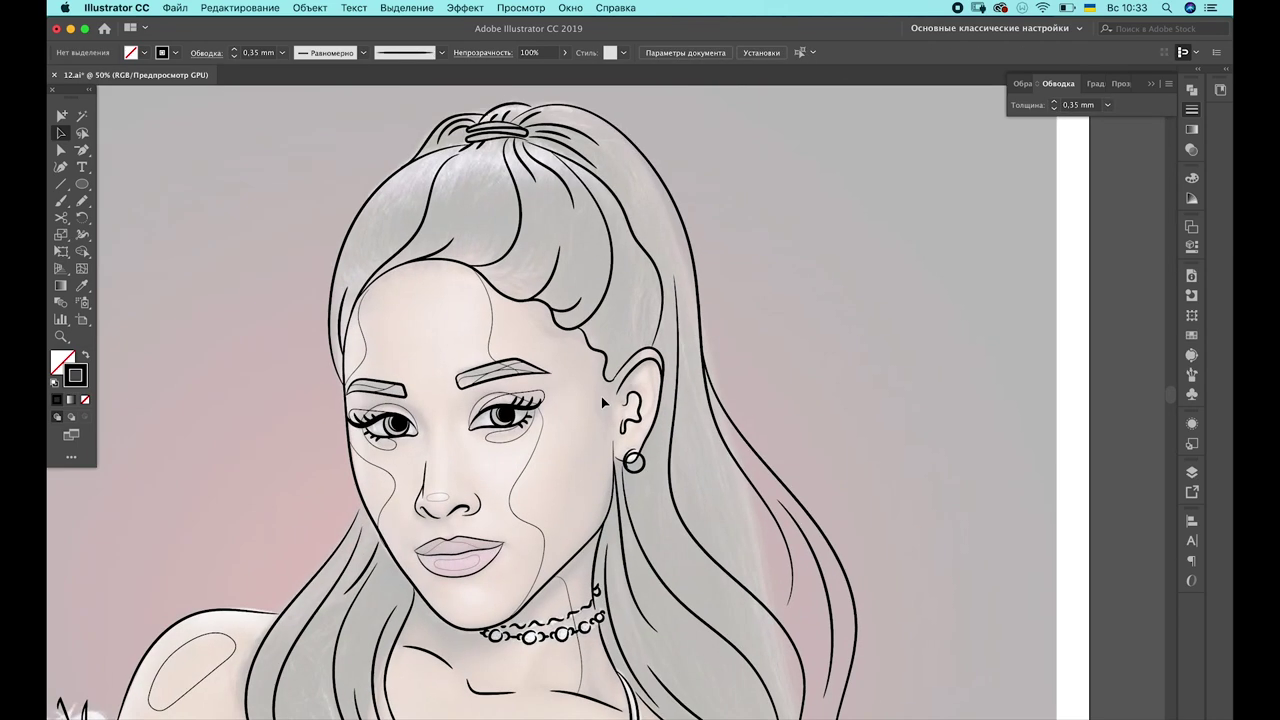
# Pencil thin blush outlines on the right and left cheeks, then fit the artboard in view
pyautogui.press('n')
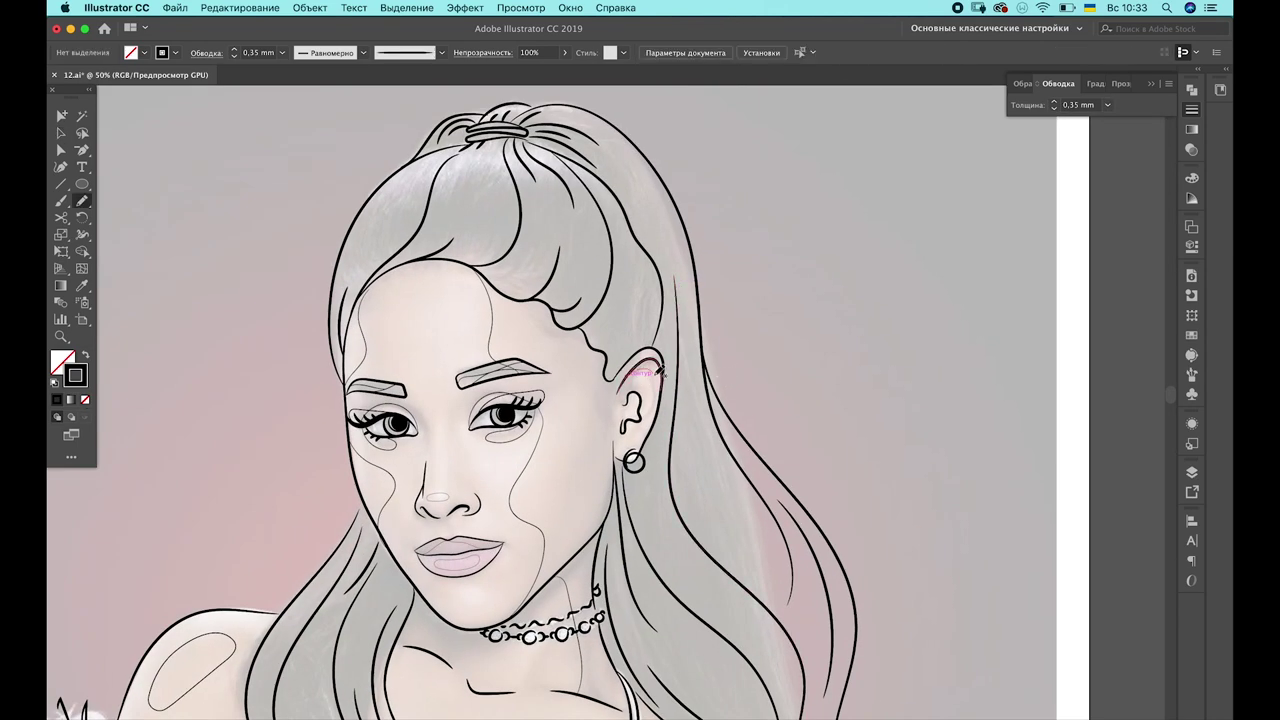
pyautogui.scroll(-2, 837, 234)
pyautogui.hscroll(-1, 837, 234)
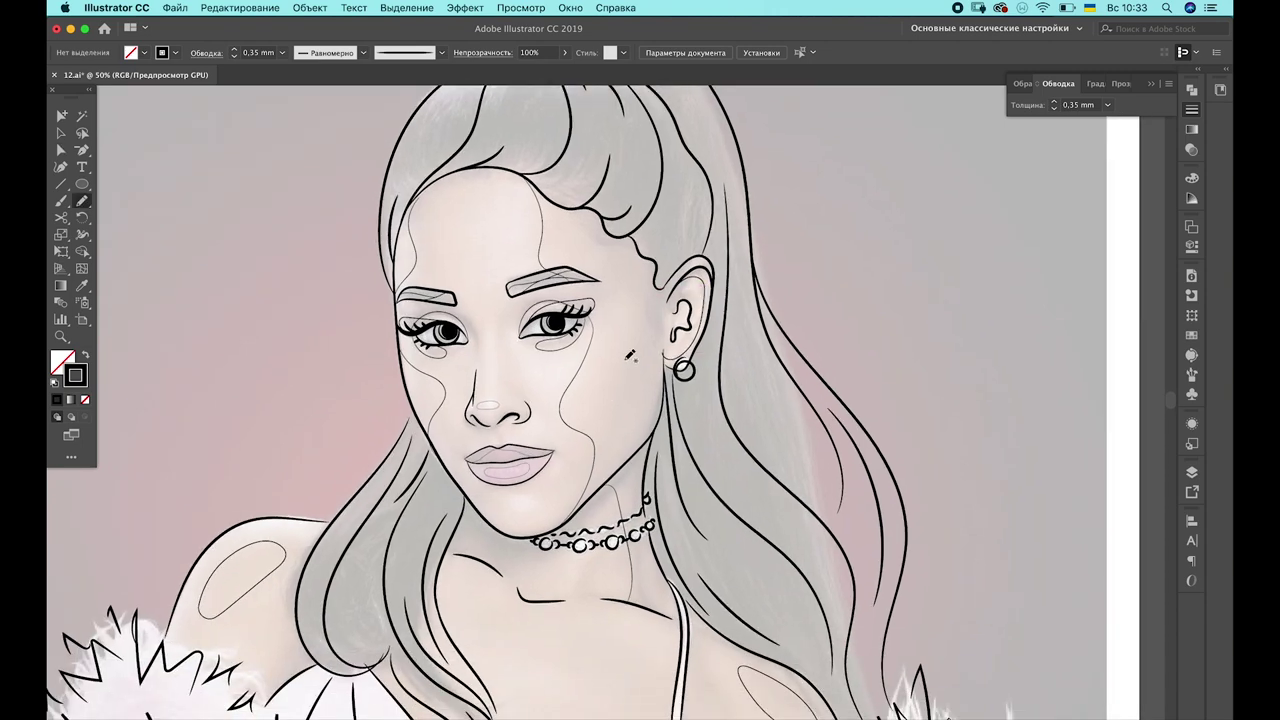
pyautogui.moveTo(642, 297); pyautogui.dragTo(640, 302)
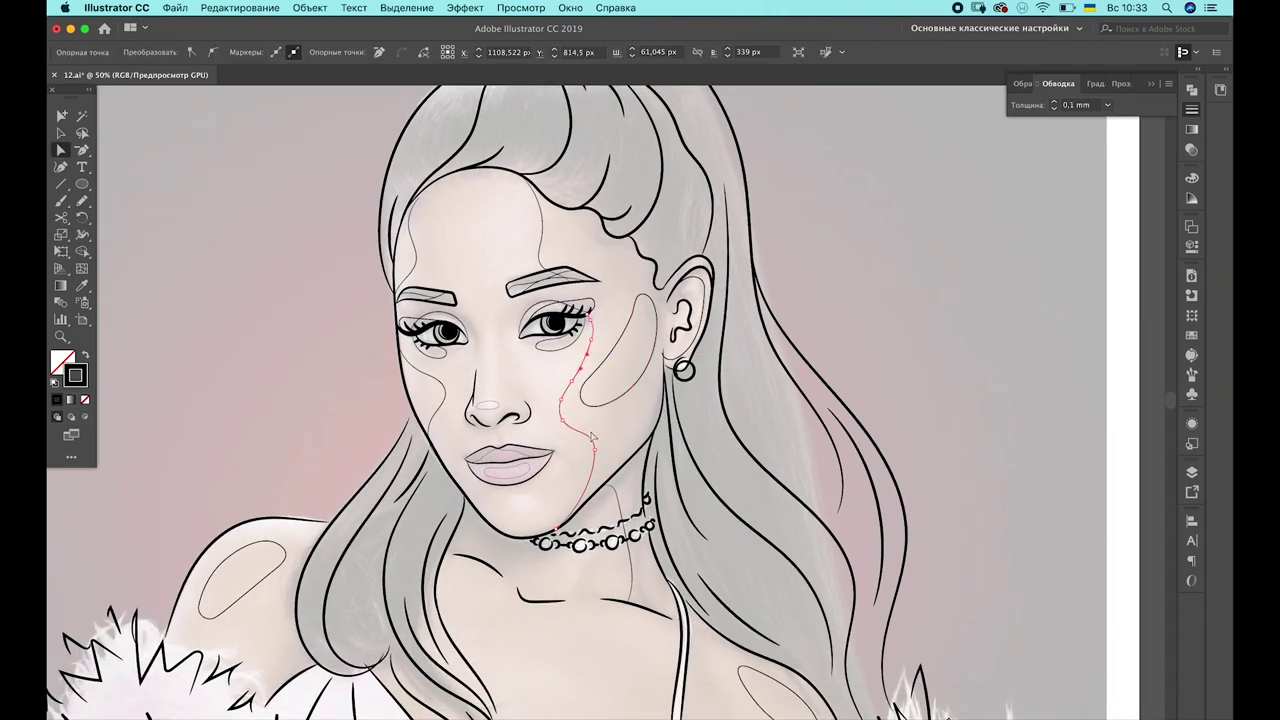
pyautogui.press('super+shift+a')
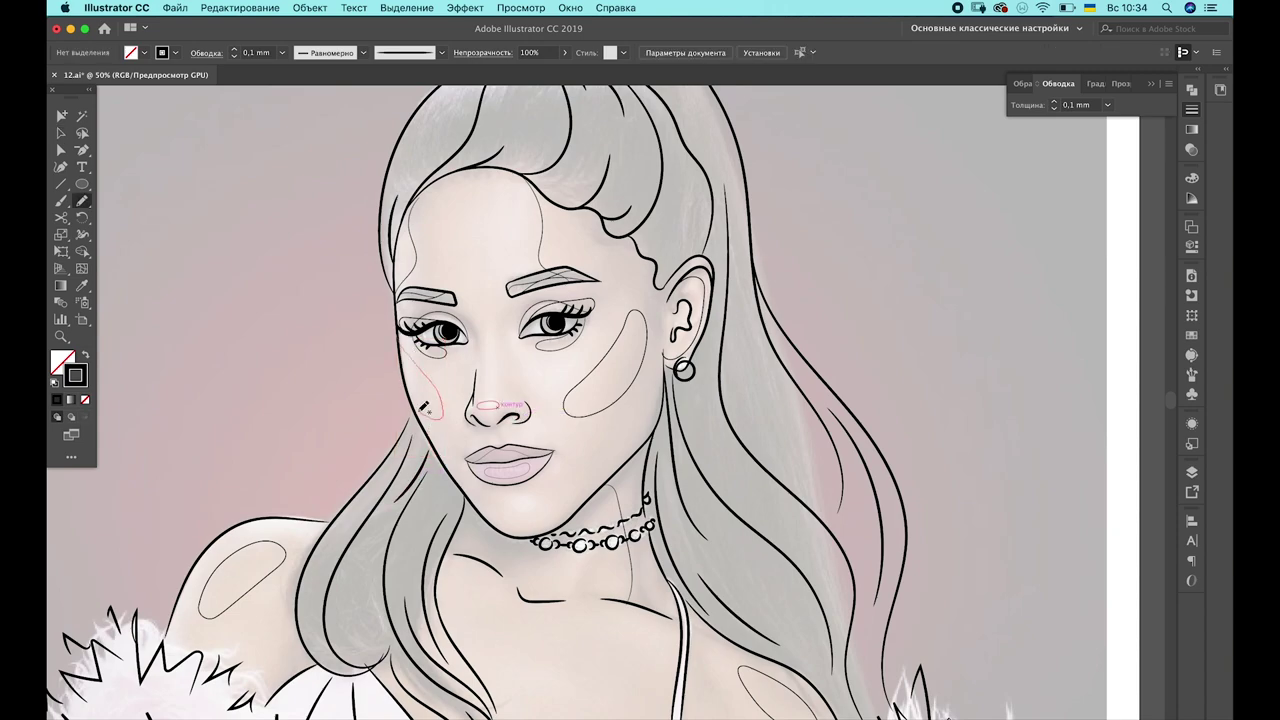
pyautogui.moveTo(424, 406); pyautogui.dragTo(418, 366)
pyautogui.press('super+shift+a')
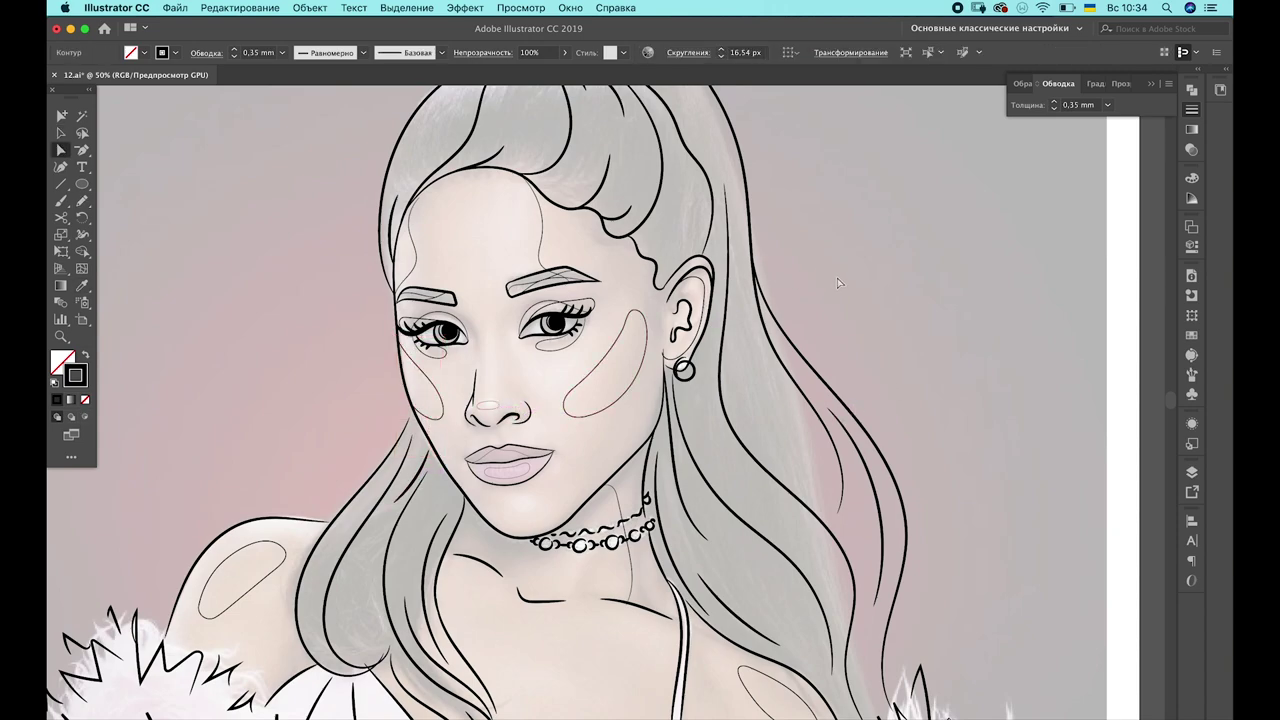
pyautogui.press('super+0')
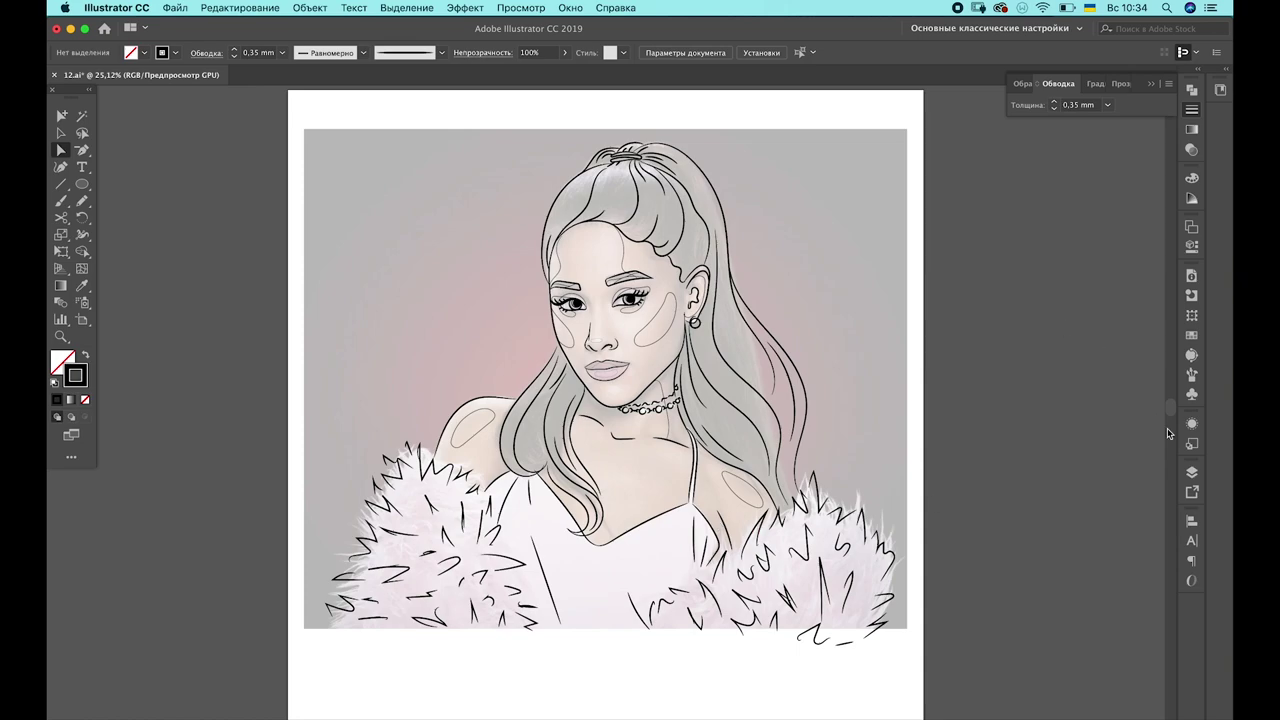
pyautogui.click(1191, 472)
# Hide the coloured reference layer and add a new layer for the colour blobs
pyautogui.click(996, 432)
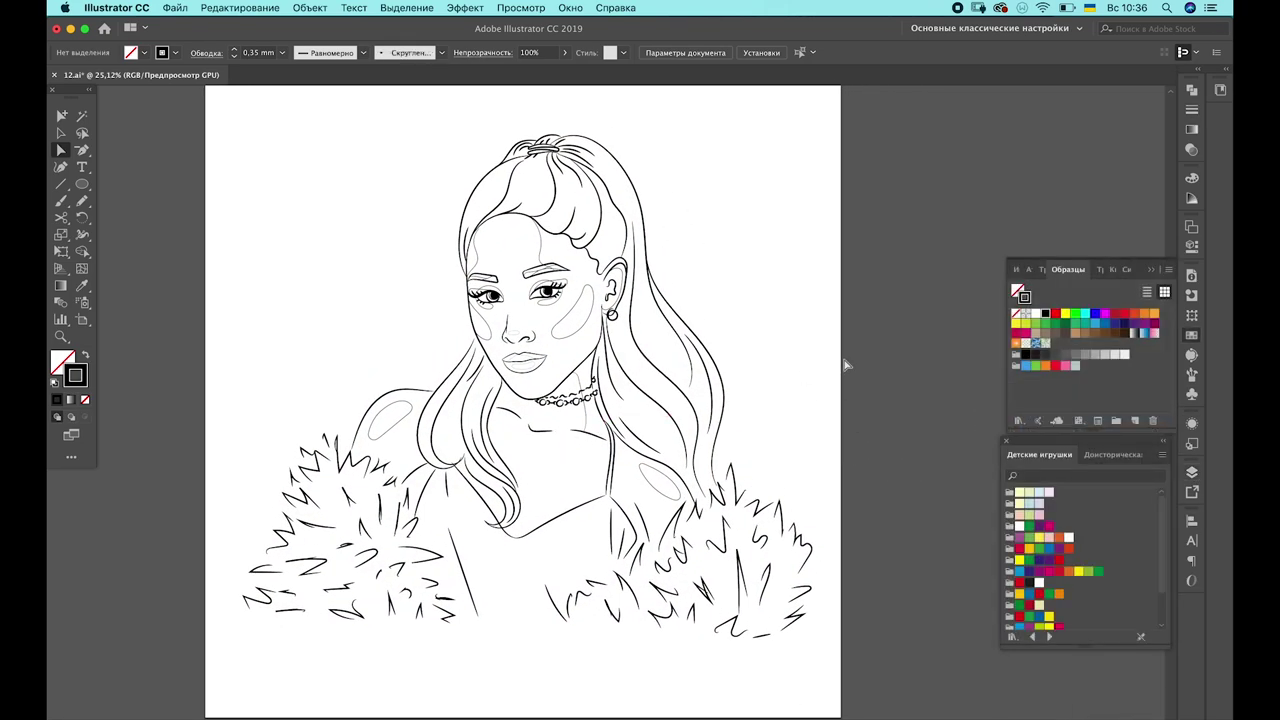
pyautogui.click(1191, 476)
pyautogui.press('super+l')
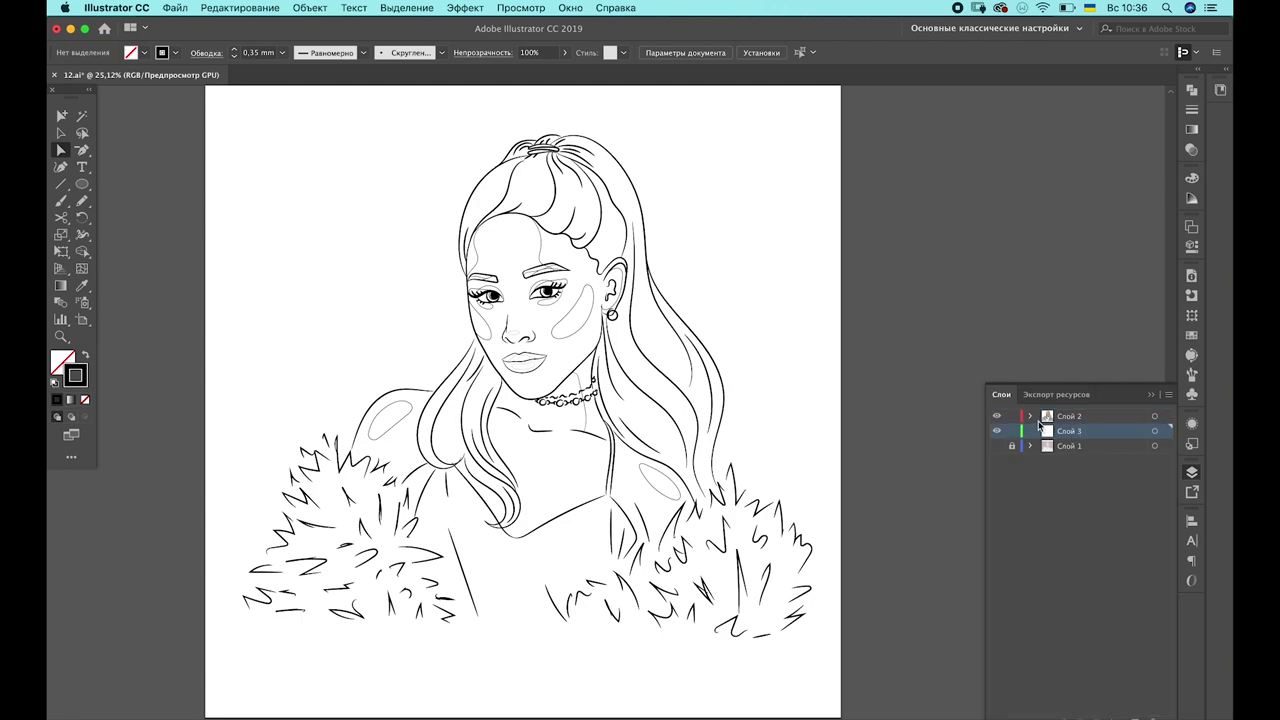
# Draw pale pink, outline-free blobs around the right and left fur sleeves
pyautogui.click(1191, 335)
pyautogui.click(1049, 492)
pyautogui.press('n')
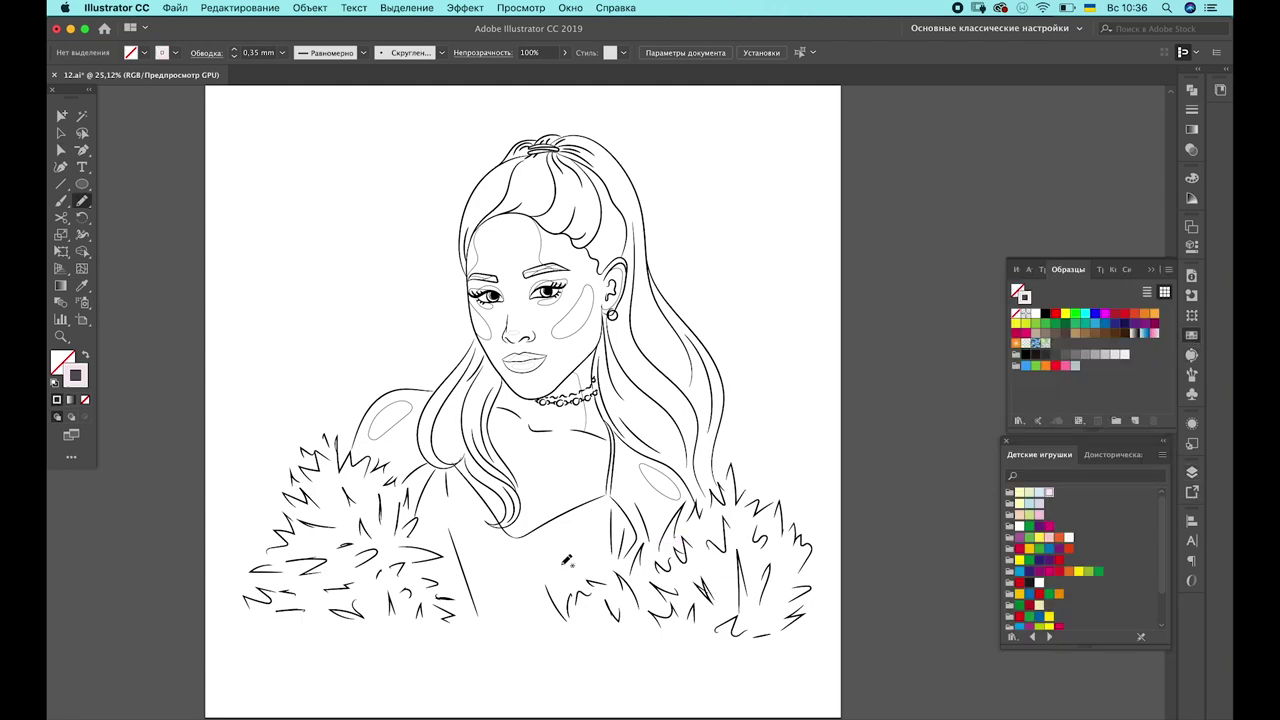
pyautogui.moveTo(575, 630); pyautogui.dragTo(550, 600)
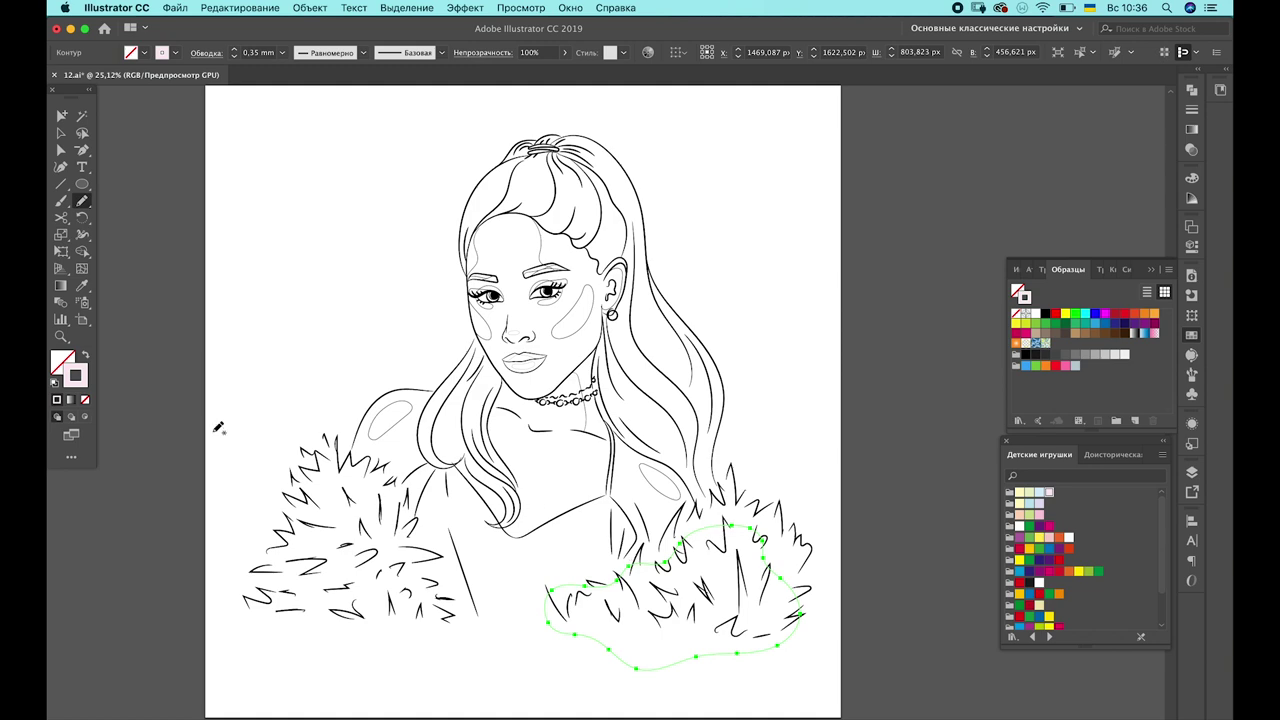
pyautogui.hotkey('shift', 'x')
pyautogui.keyDown('ctrl'); pyautogui.click(777, 349); pyautogui.keyUp('ctrl')
pyautogui.scroll(-2, 777, 349)
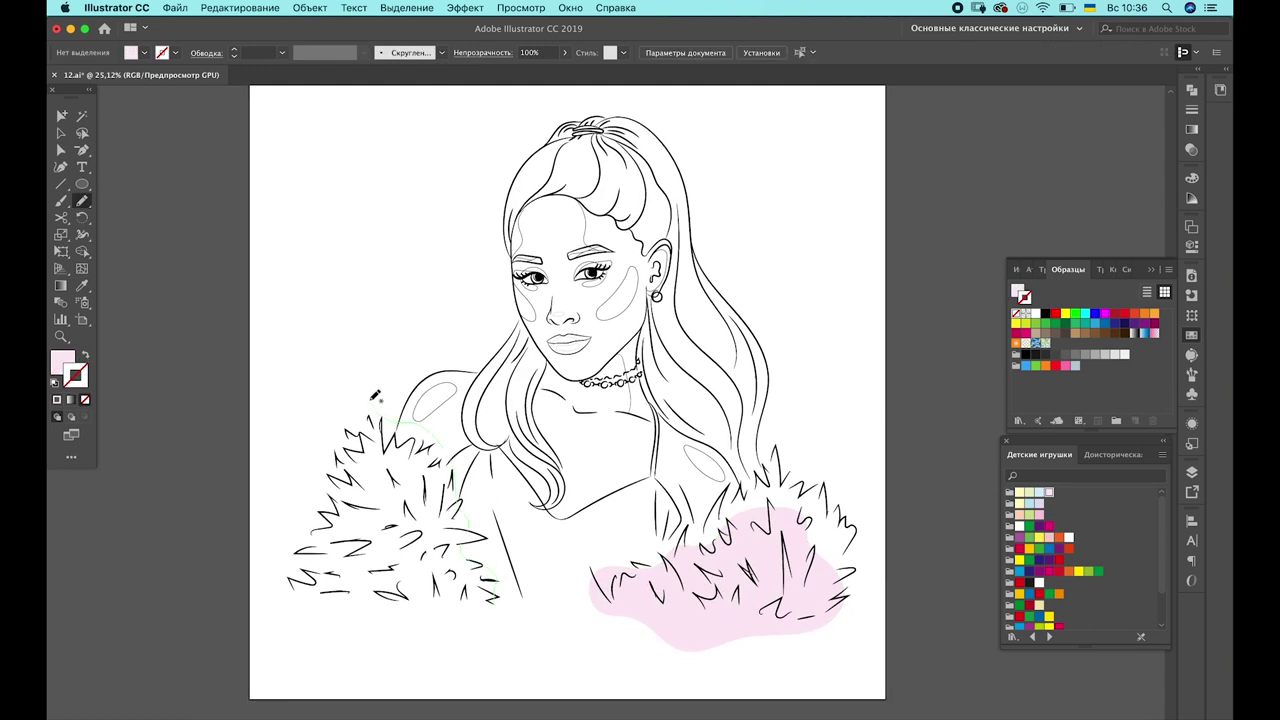
pyautogui.moveTo(470, 585); pyautogui.dragTo(310, 465)
pyautogui.keyDown('ctrl'); pyautogui.click(870, 322); pyautogui.keyUp('ctrl')
pyautogui.scroll(2, 872, 350)
pyautogui.hscroll(2, 872, 350)
pyautogui.click(56, 142)
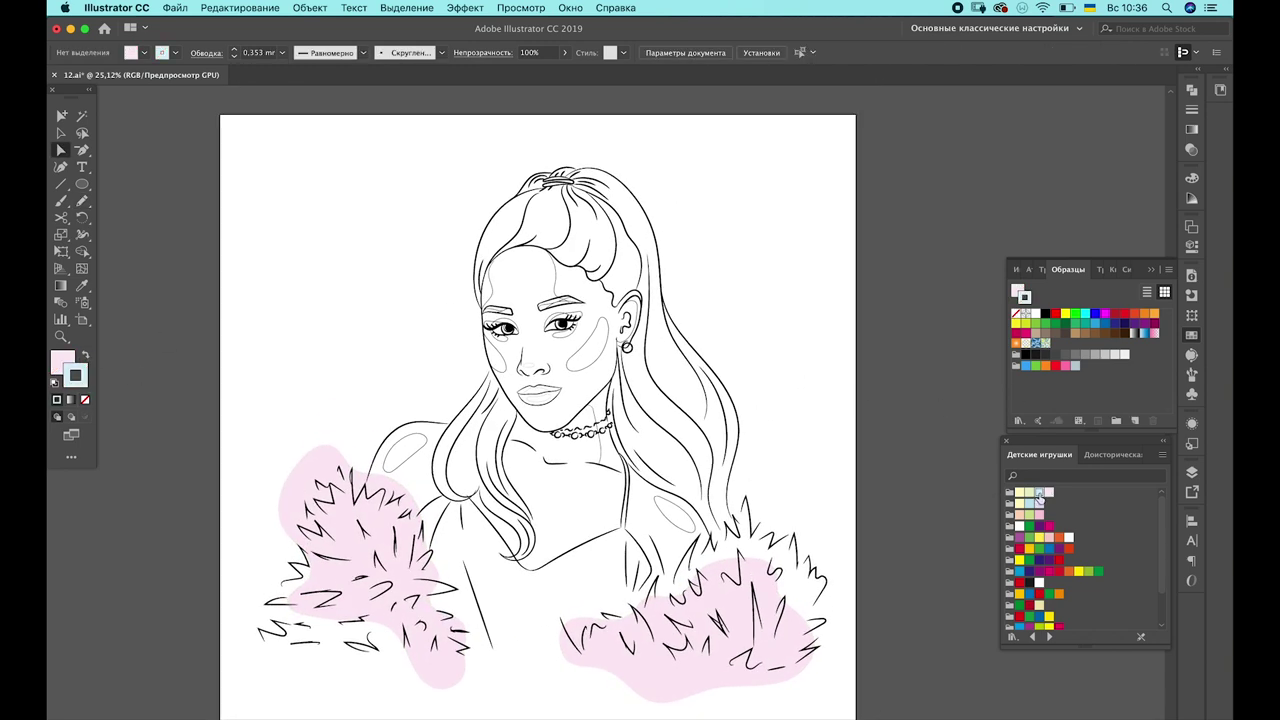
# Draw the top under the neckline as a pale yellow shape with no outline
pyautogui.press('n')
pyautogui.click(1019, 493)
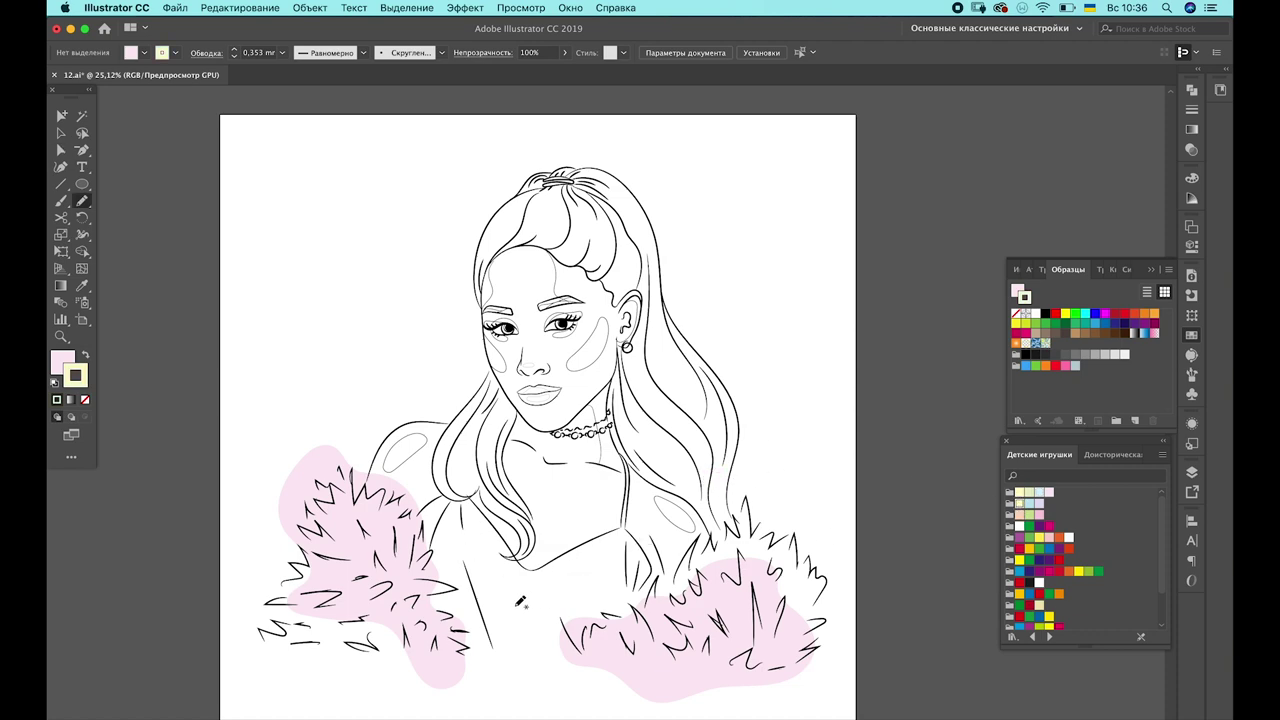
pyautogui.moveTo(560, 614); pyautogui.dragTo(566, 616)
pyautogui.moveTo(447, 530); pyautogui.dragTo(441, 502)
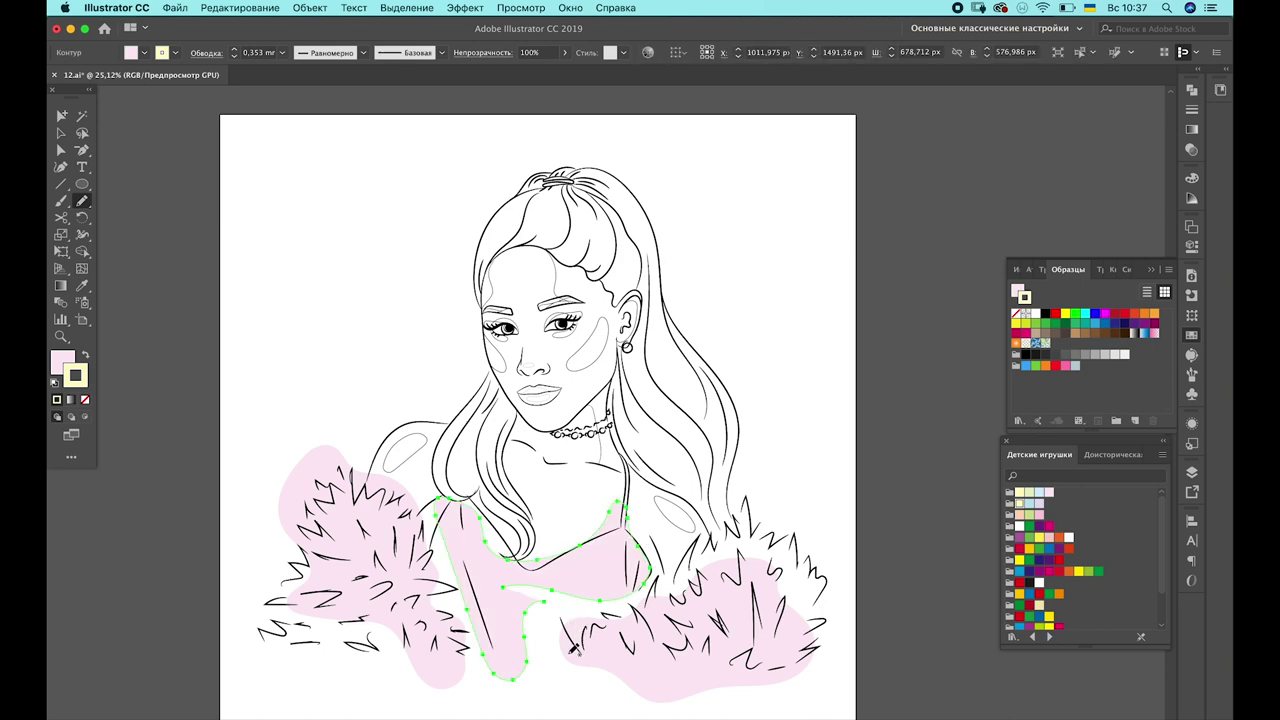
pyautogui.press('Delete')
pyautogui.moveTo(600, 600); pyautogui.dragTo(458, 535)
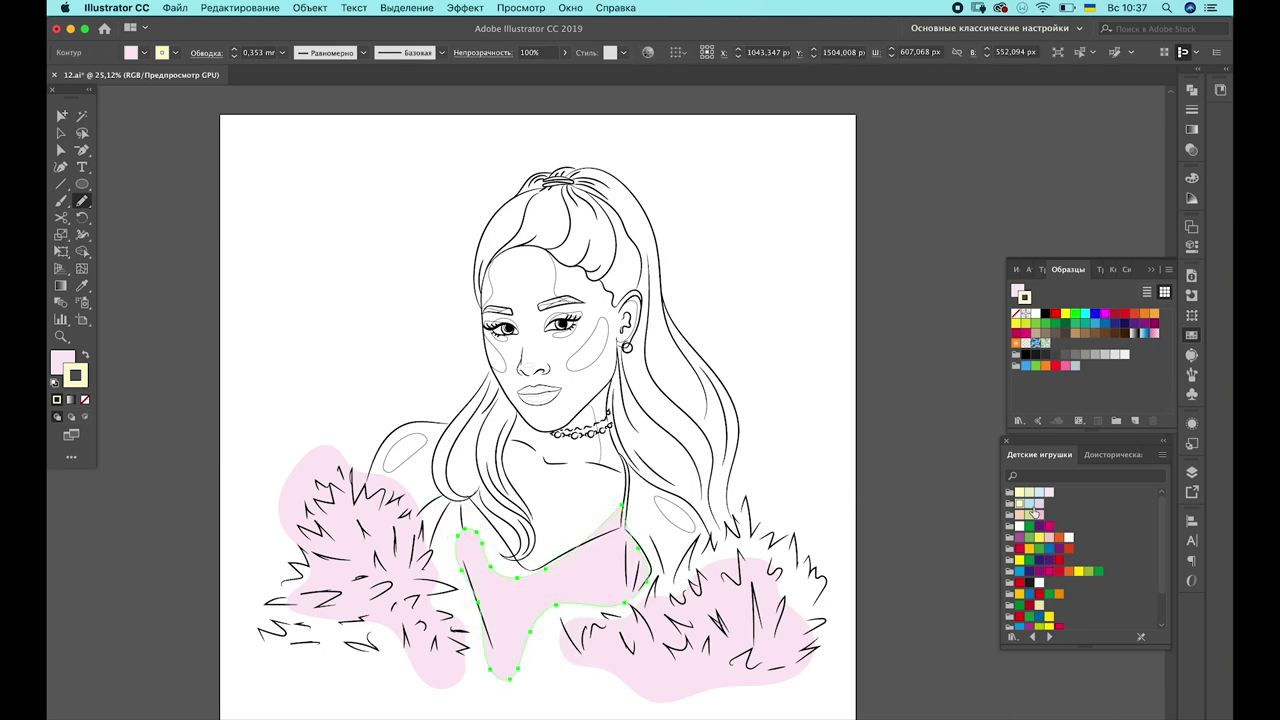
pyautogui.click(85, 355)
pyautogui.click(84, 399)
pyautogui.keyDown('ctrl'); pyautogui.click(830, 361); pyautogui.keyUp('ctrl')
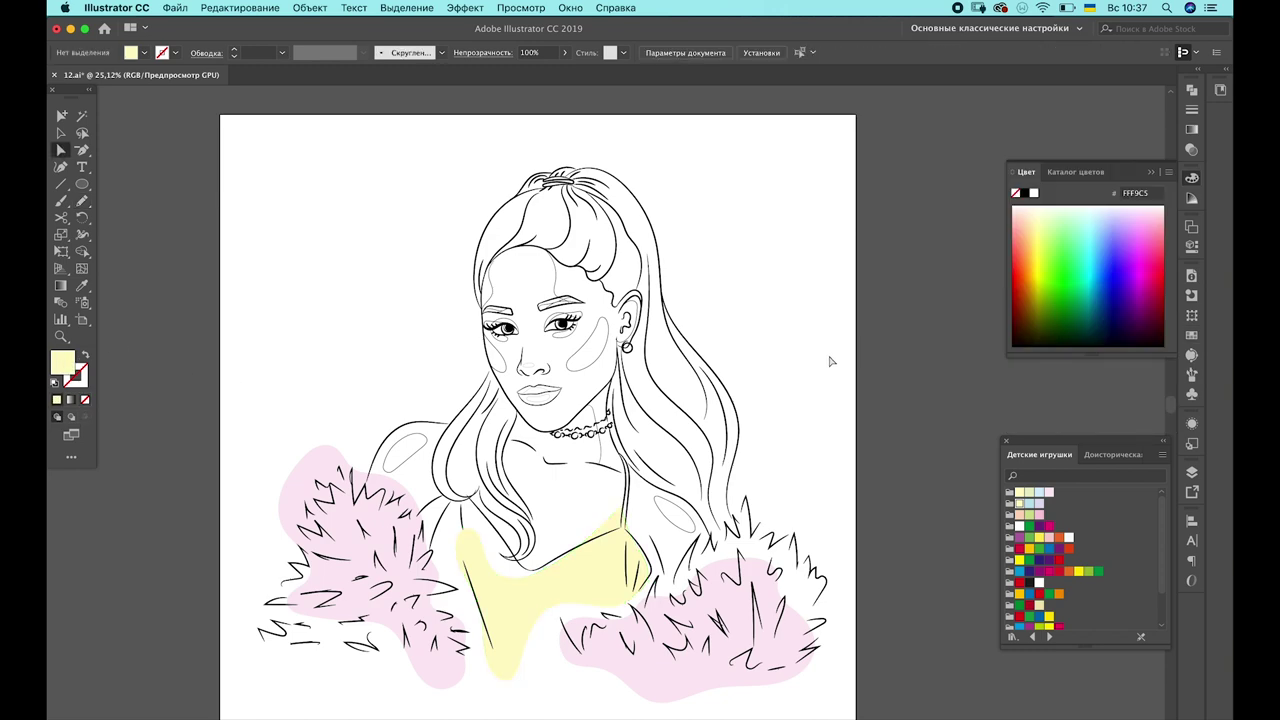
# Try a peach face shadow with a paler fill, then delete the cheek shadow
pyautogui.click(1019, 514)
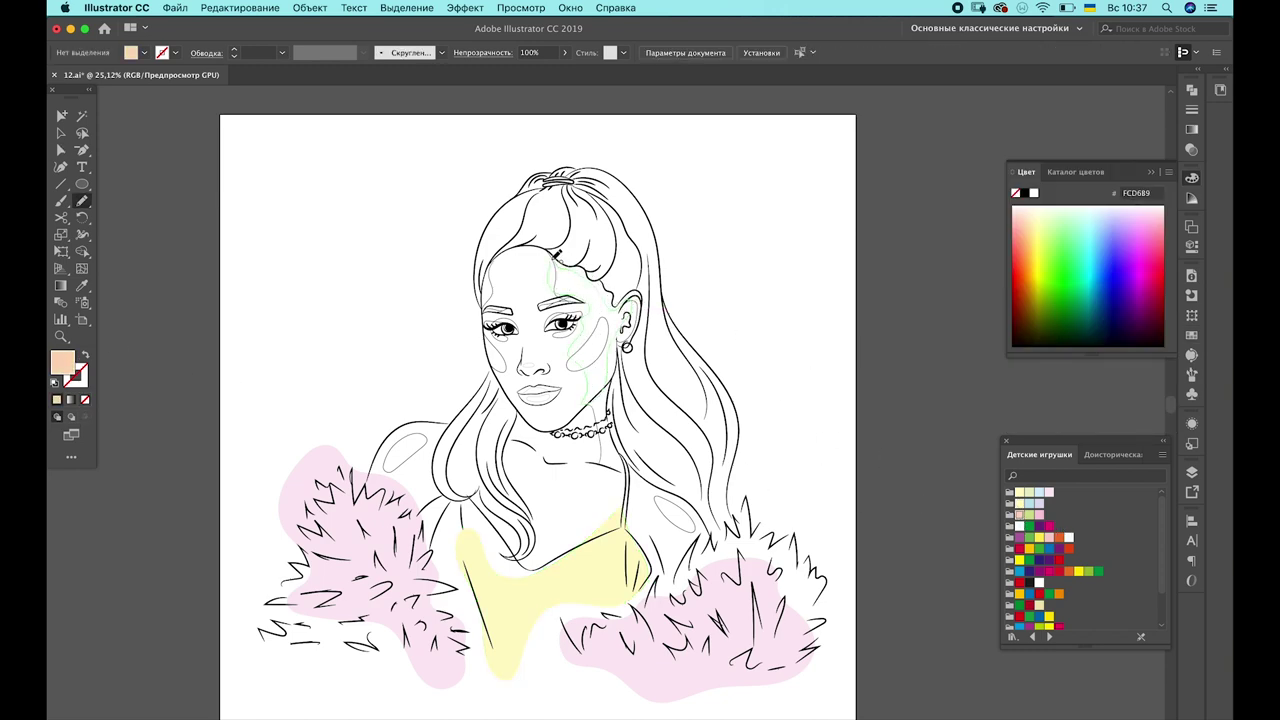
pyautogui.moveTo(557, 254); pyautogui.dragTo(556, 262)
pyautogui.moveTo(610, 380); pyautogui.dragTo(592, 376)
pyautogui.click(763, 307)
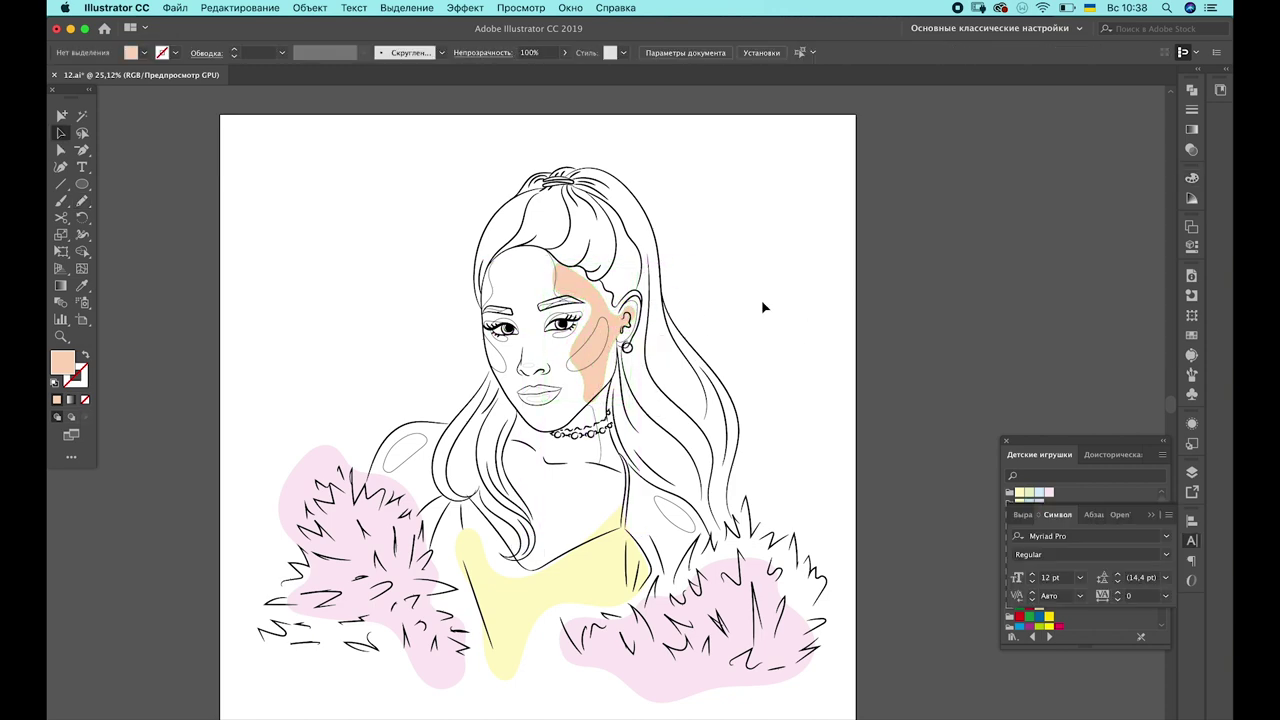
pyautogui.click(590, 330)
pyautogui.doubleClick(62, 362)
pyautogui.click(769, 294)
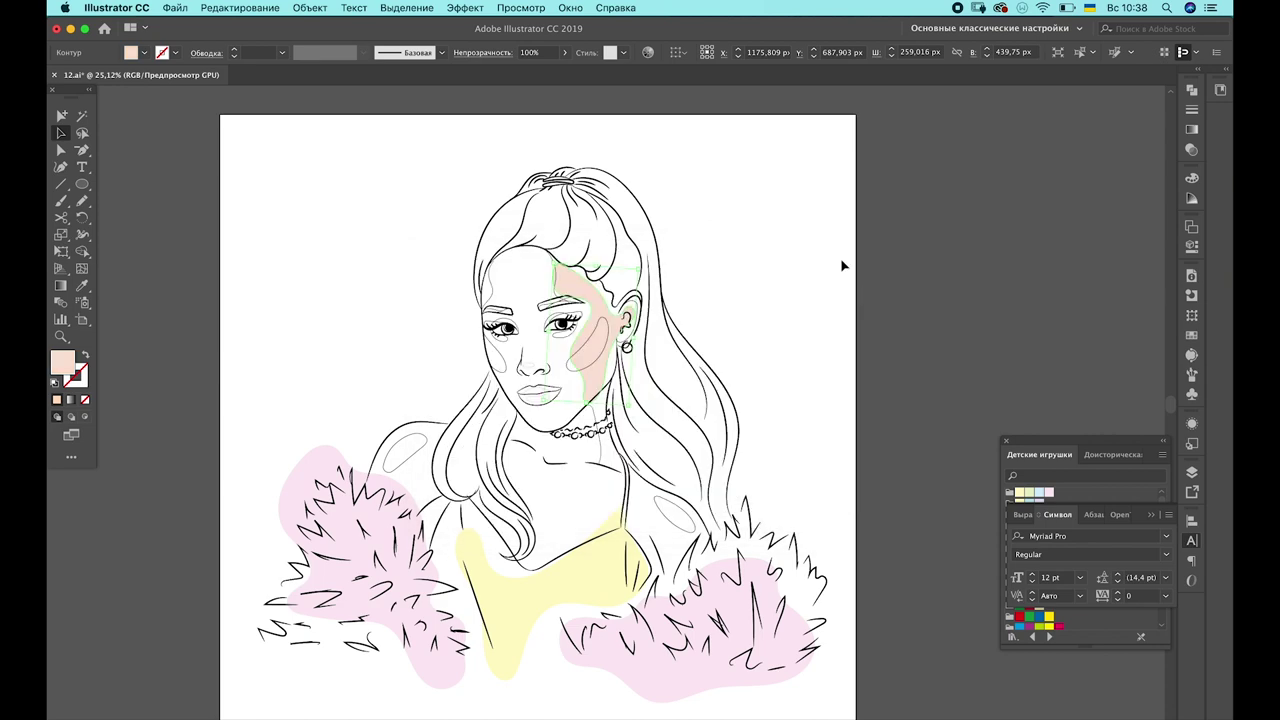
pyautogui.click(842, 266)
pyautogui.press('n')
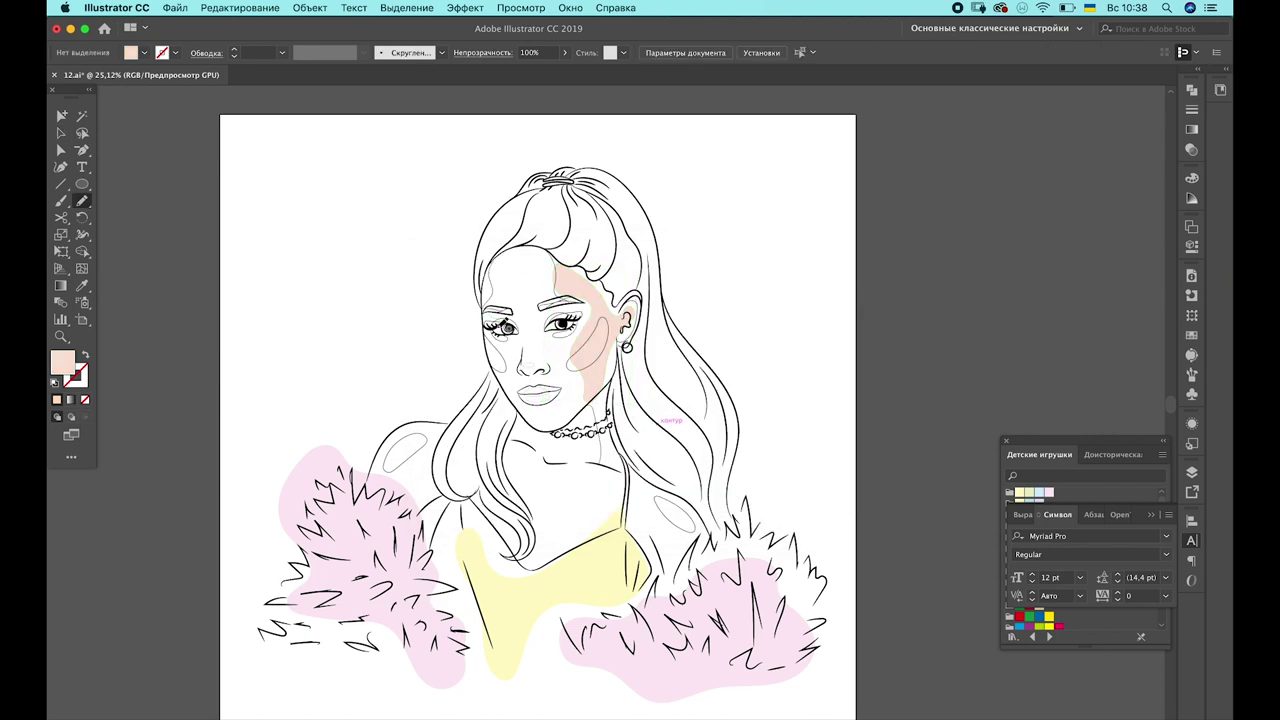
pyautogui.moveTo(484, 320); pyautogui.dragTo(505, 326)
pyautogui.press('a')
pyautogui.click(613, 363)
pyautogui.press('Delete')
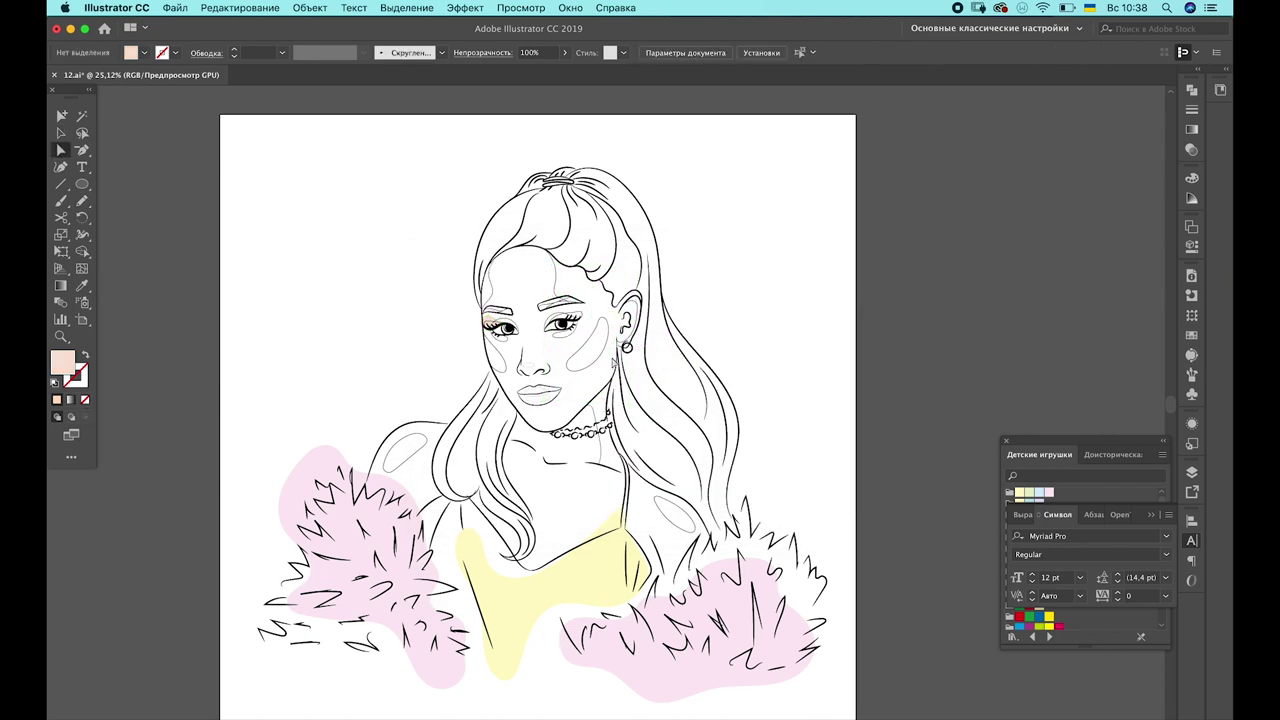
# Draw peach blush shapes on the right and left cheeks
pyautogui.press('n')
pyautogui.moveTo(608, 346); pyautogui.dragTo(610, 344)
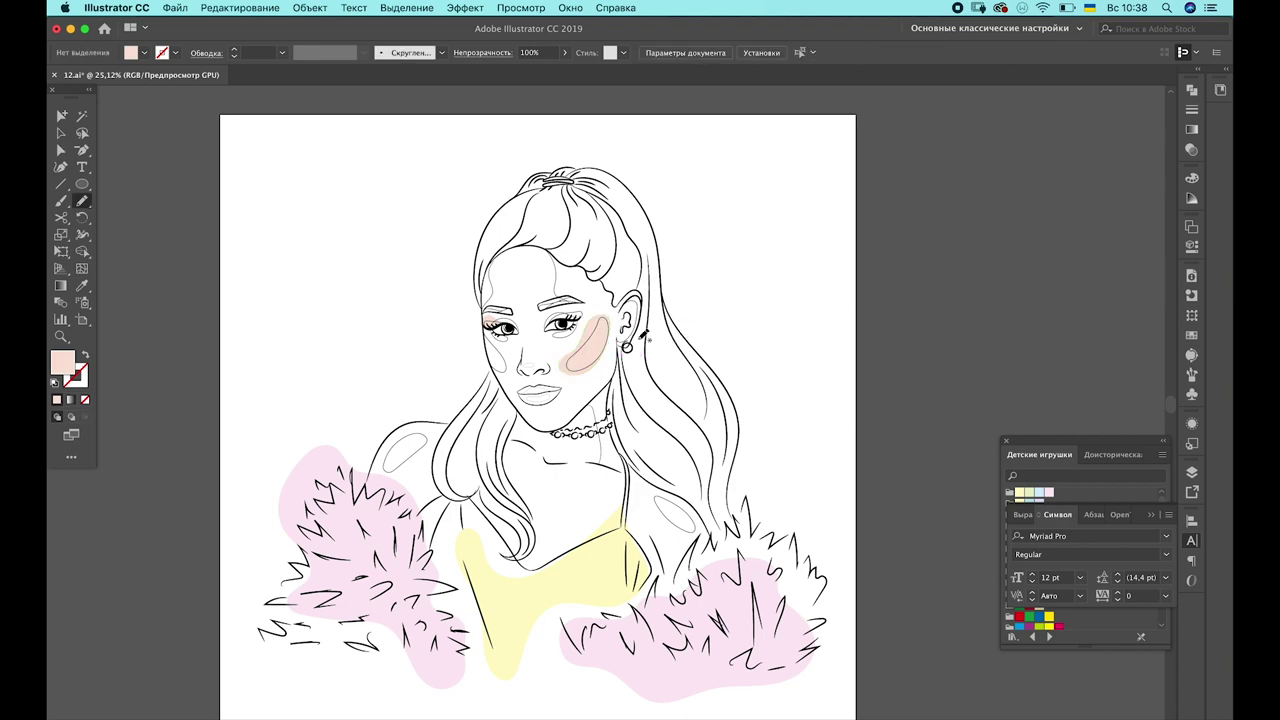
pyautogui.moveTo(496, 371); pyautogui.dragTo(486, 340)
pyautogui.scroll(-2, 771, 277)
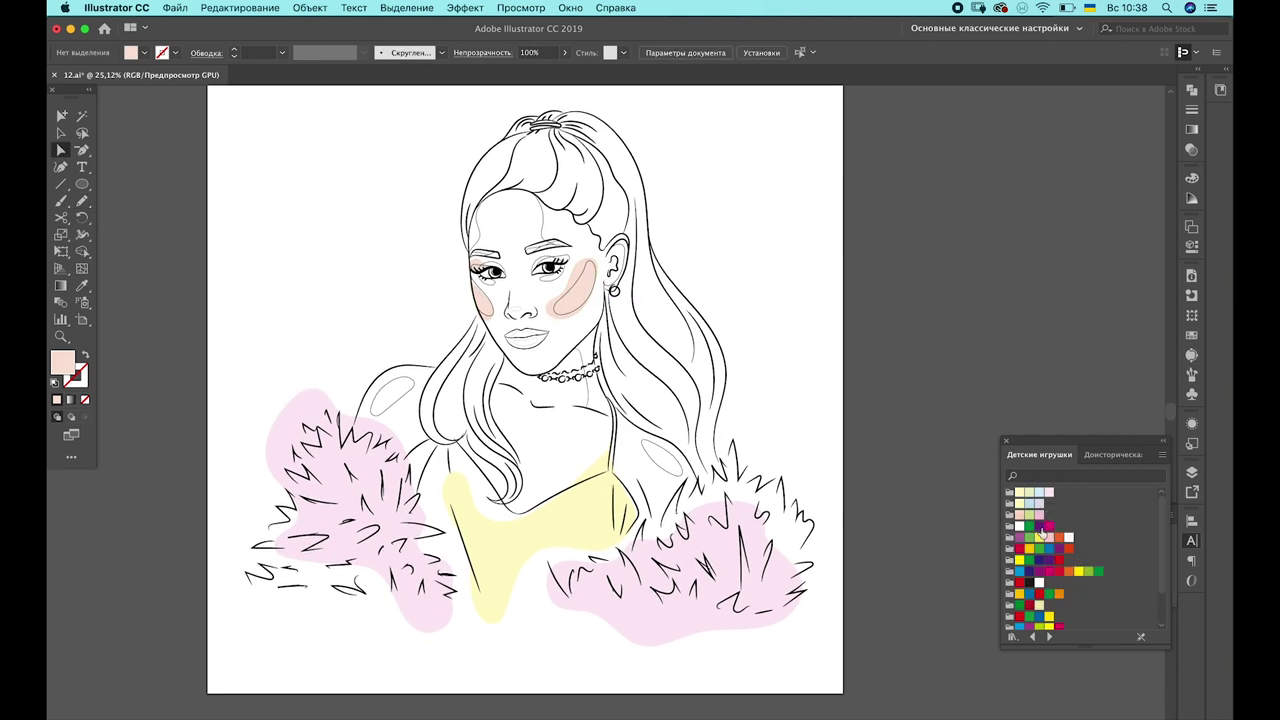
pyautogui.press('a')
pyautogui.click(486, 342)
# Replace the right cheek blush oval with a narrower pink crescent
pyautogui.click(1019, 521)
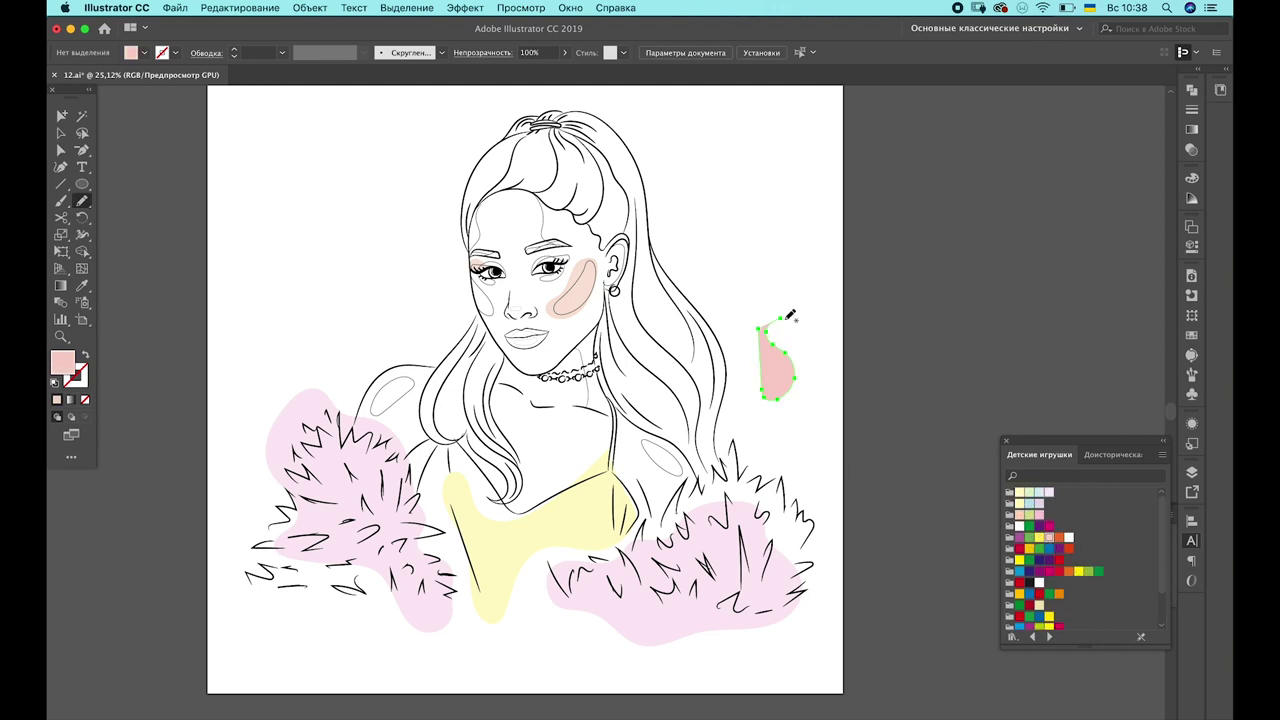
pyautogui.press('n')
pyautogui.keyDown('super'); pyautogui.click(572, 288); pyautogui.keyUp('super')
pyautogui.press('Delete')
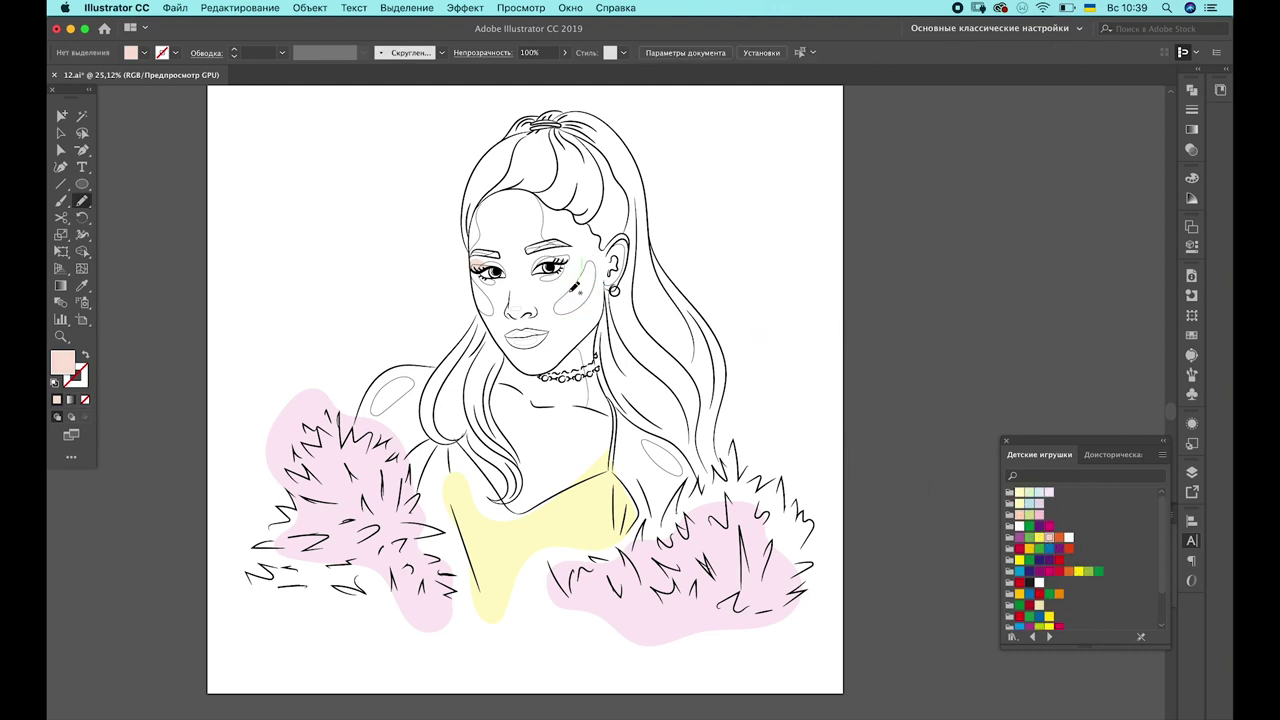
pyautogui.moveTo(590, 260); pyautogui.dragTo(555, 313)
pyautogui.keyDown('super'); pyautogui.click(673, 249); pyautogui.keyUp('super')
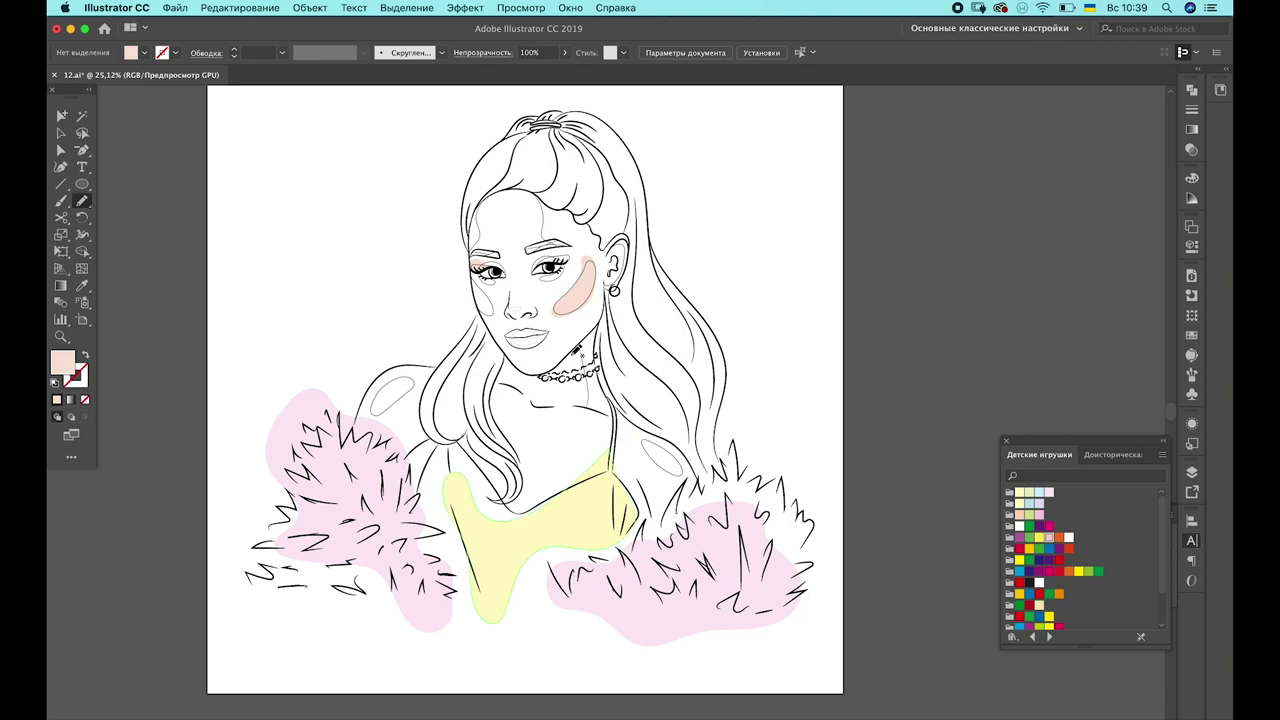
# Draw a peach shadow along the neck
pyautogui.moveTo(588, 410); pyautogui.dragTo(598, 348)
pyautogui.scroll(-3, 814, 280)
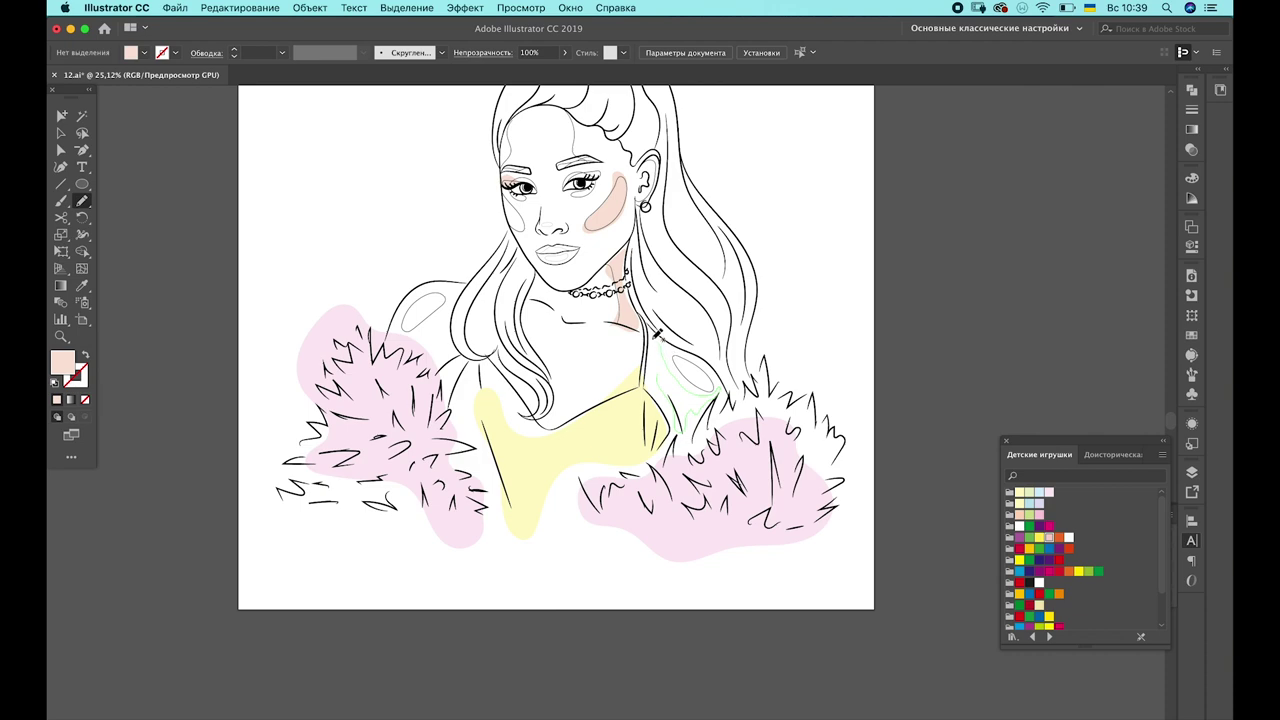
pyautogui.scroll(7, 745, 471)
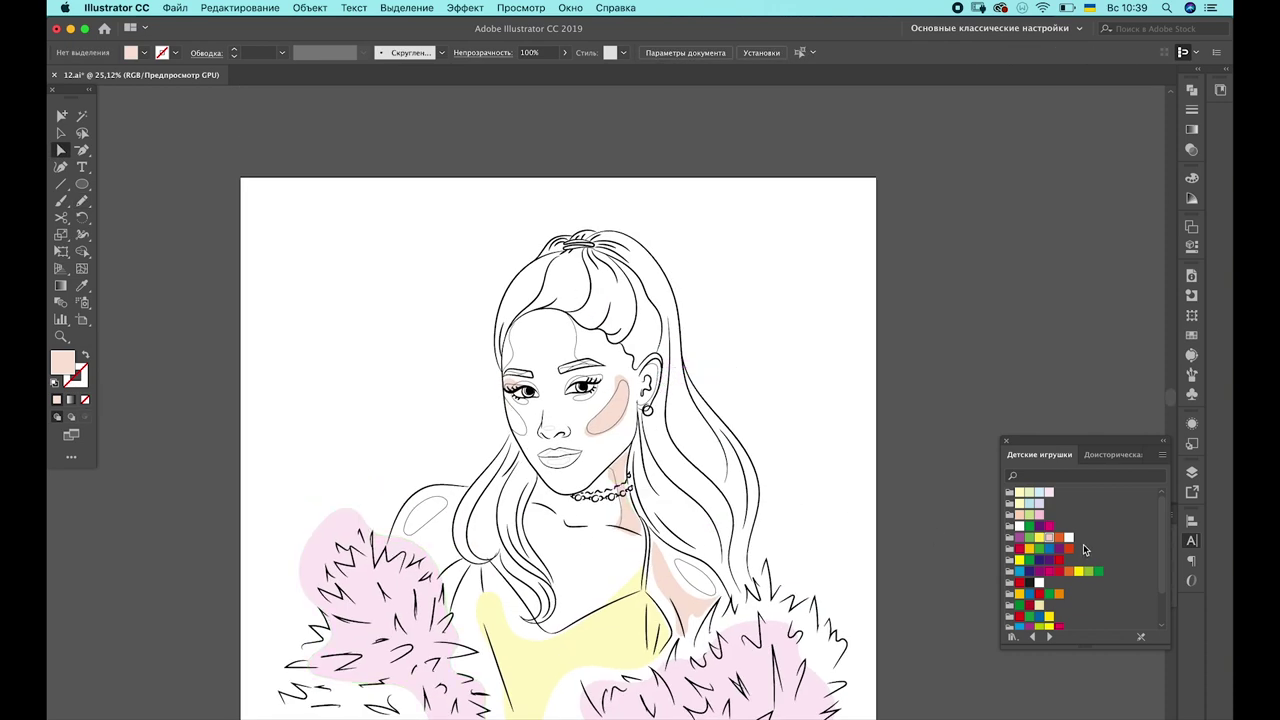
# Switch to the Древность swatch library and fill the right and left hair shapes brown
pyautogui.click(1049, 636)
pyautogui.click(1049, 636)
pyautogui.click(1049, 636)
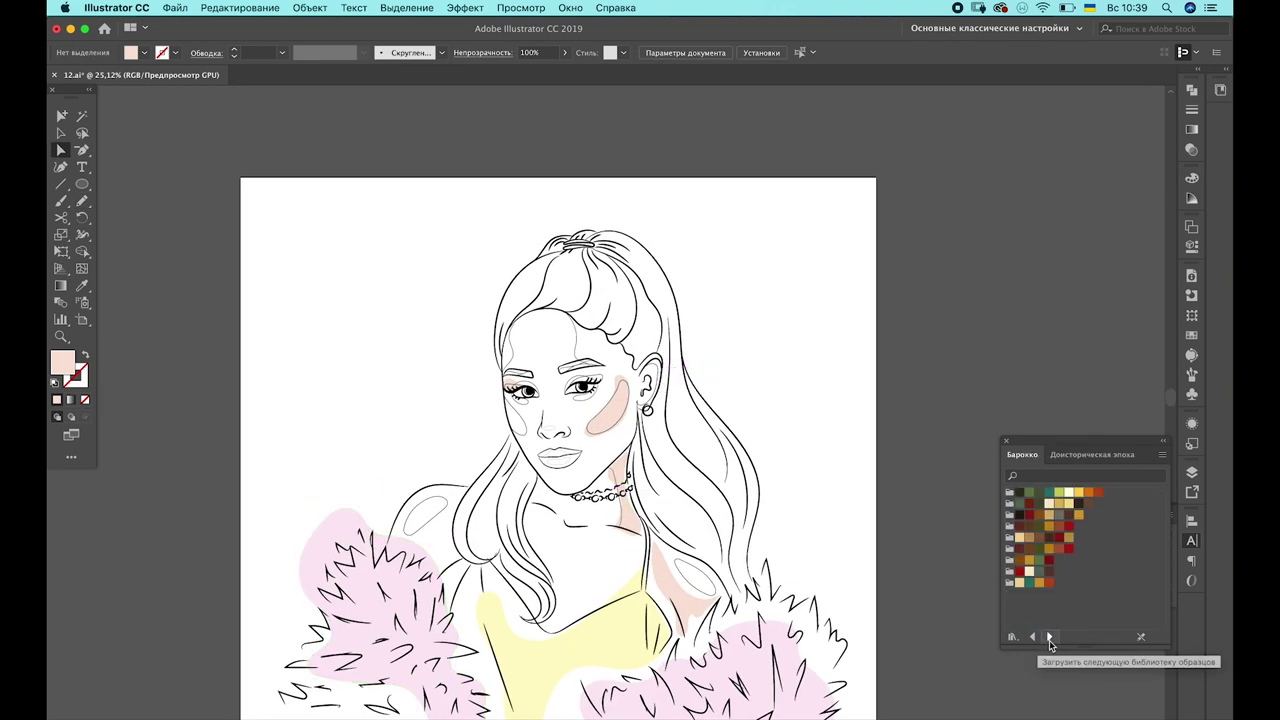
pyautogui.click(1049, 637)
pyautogui.click(1049, 637)
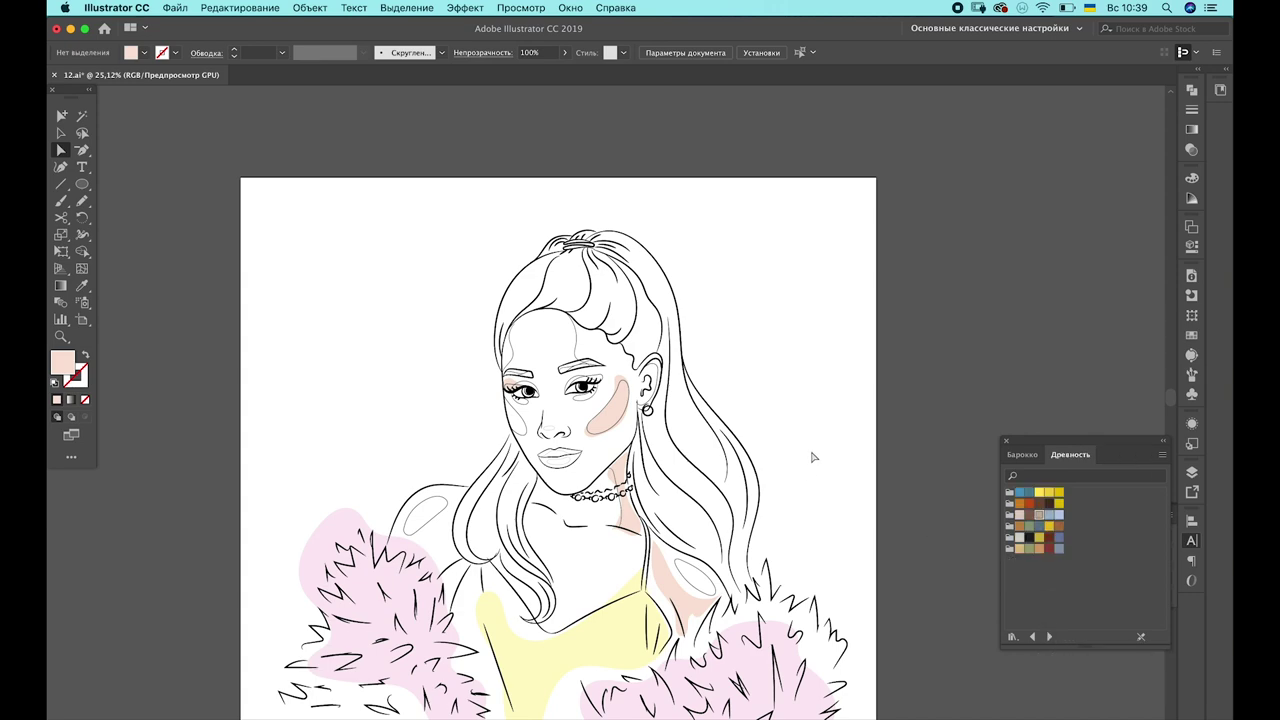
pyautogui.press('n')
pyautogui.moveTo(633, 262); pyautogui.dragTo(596, 244)
pyautogui.click(1044, 516)
pyautogui.scroll(-2, 663, 265)
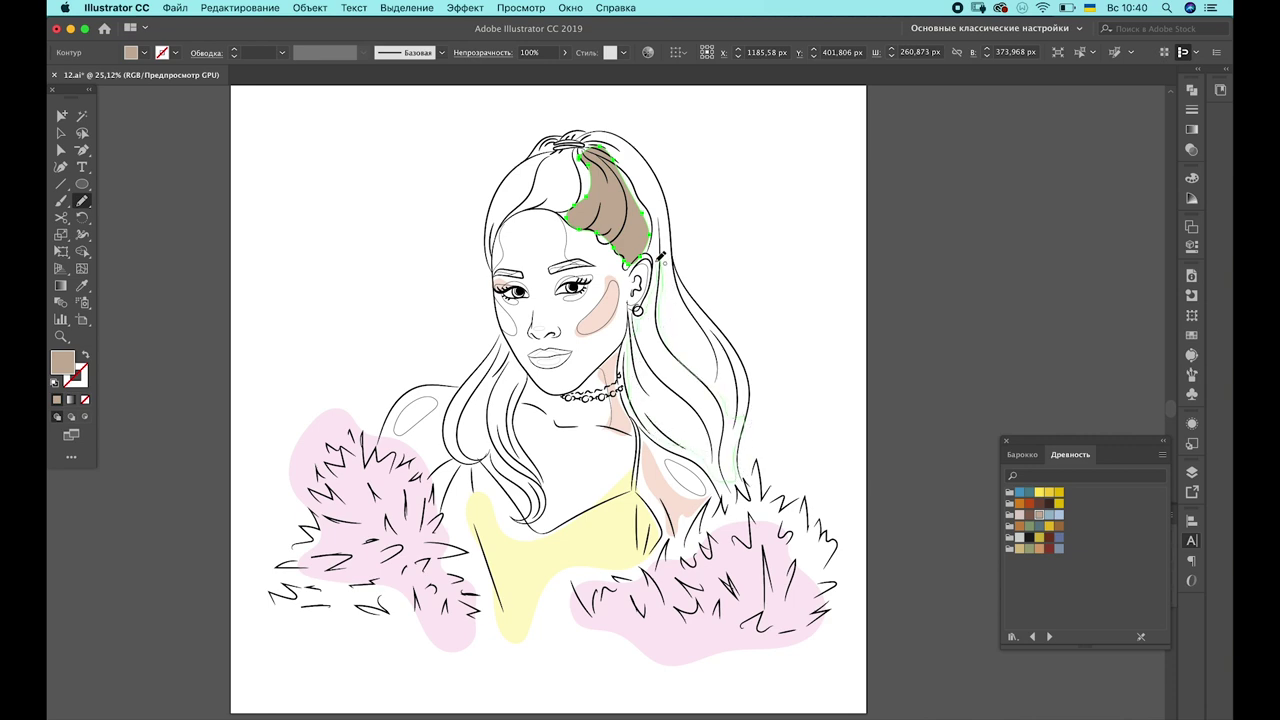
pyautogui.keyDown('ctrl'); pyautogui.click(795, 289); pyautogui.keyUp('ctrl')
pyautogui.hscroll(-3, 596, 338)
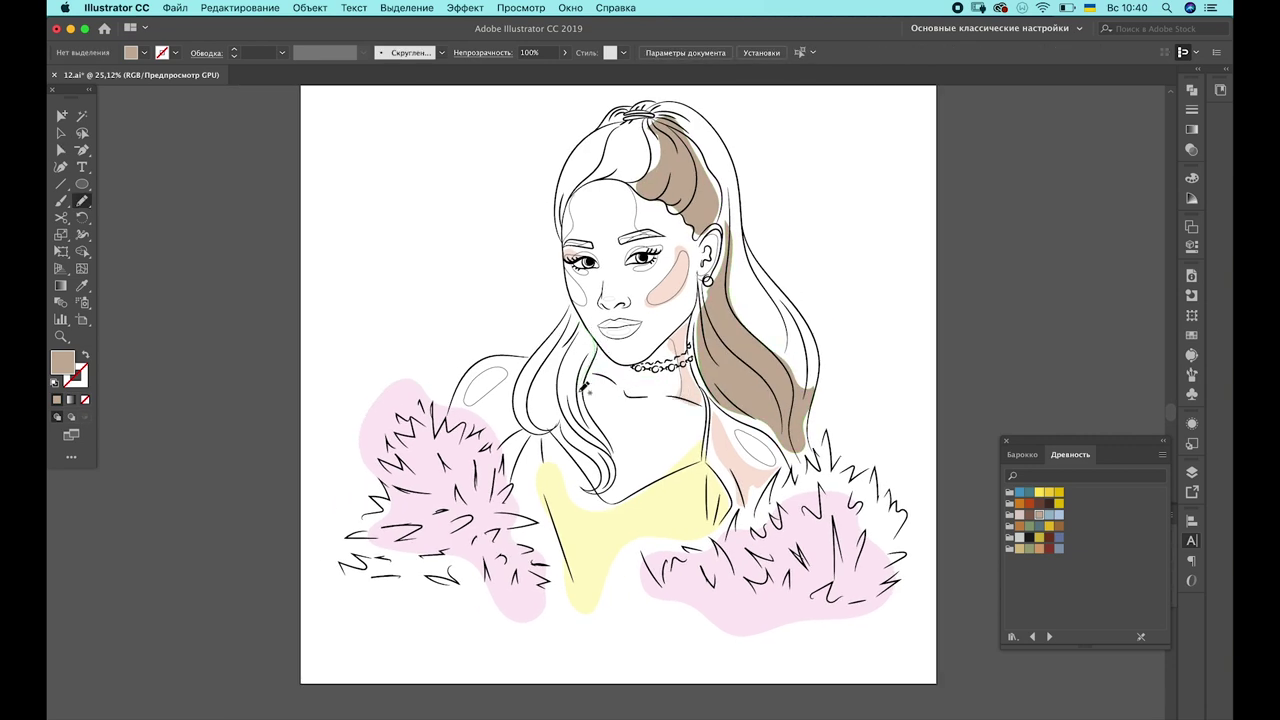
pyautogui.moveTo(556, 383); pyautogui.dragTo(582, 316)
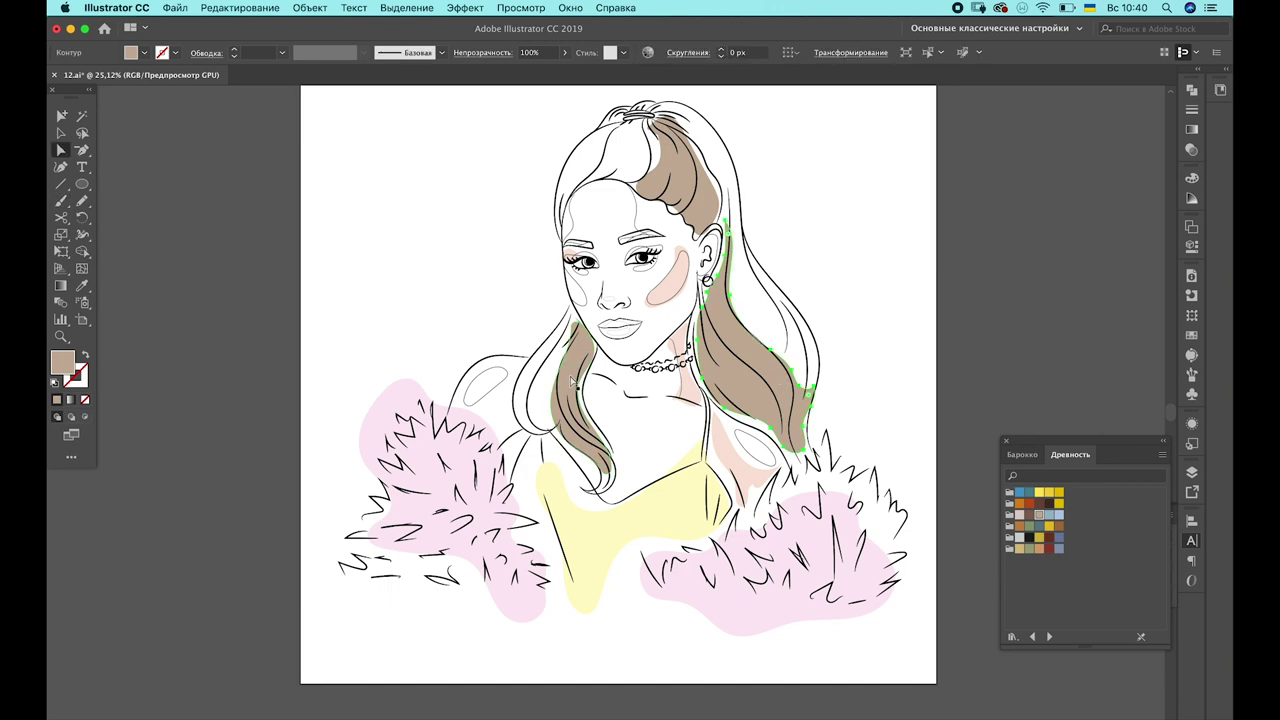
# Lighten the hair fill to a softer beige in the Color Picker
pyautogui.doubleClick(62, 361)
pyautogui.click(466, 306)
pyautogui.click(771, 294)
pyautogui.click(889, 140)
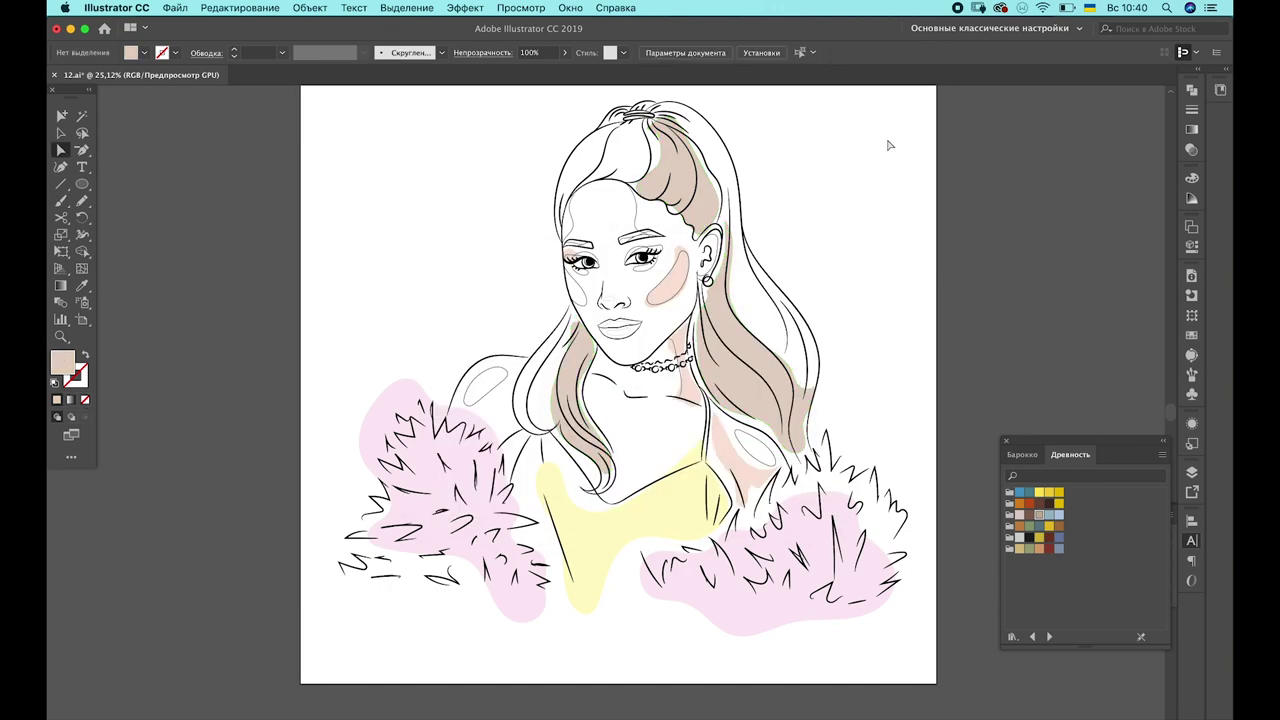
pyautogui.press('n')
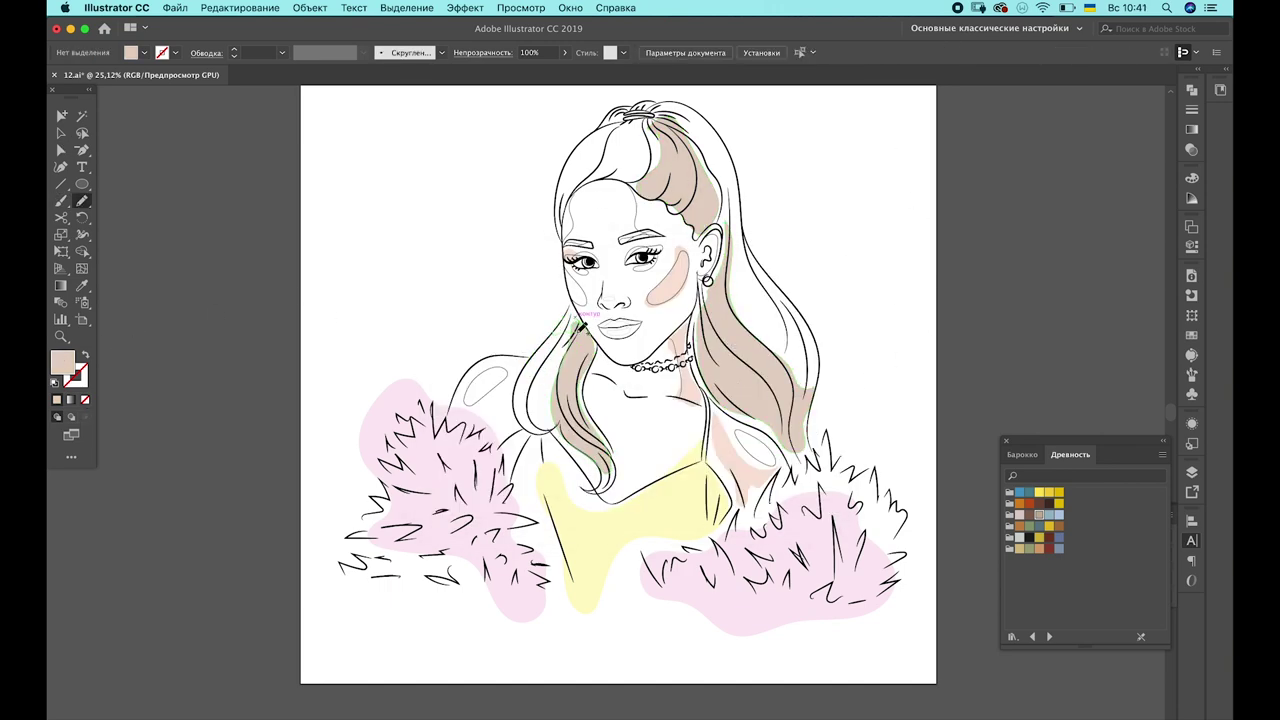
# Set the fill colour to a stronger, more saturated pink
pyautogui.scroll(3, 948, 375)
pyautogui.scroll(-3, 949, 376)
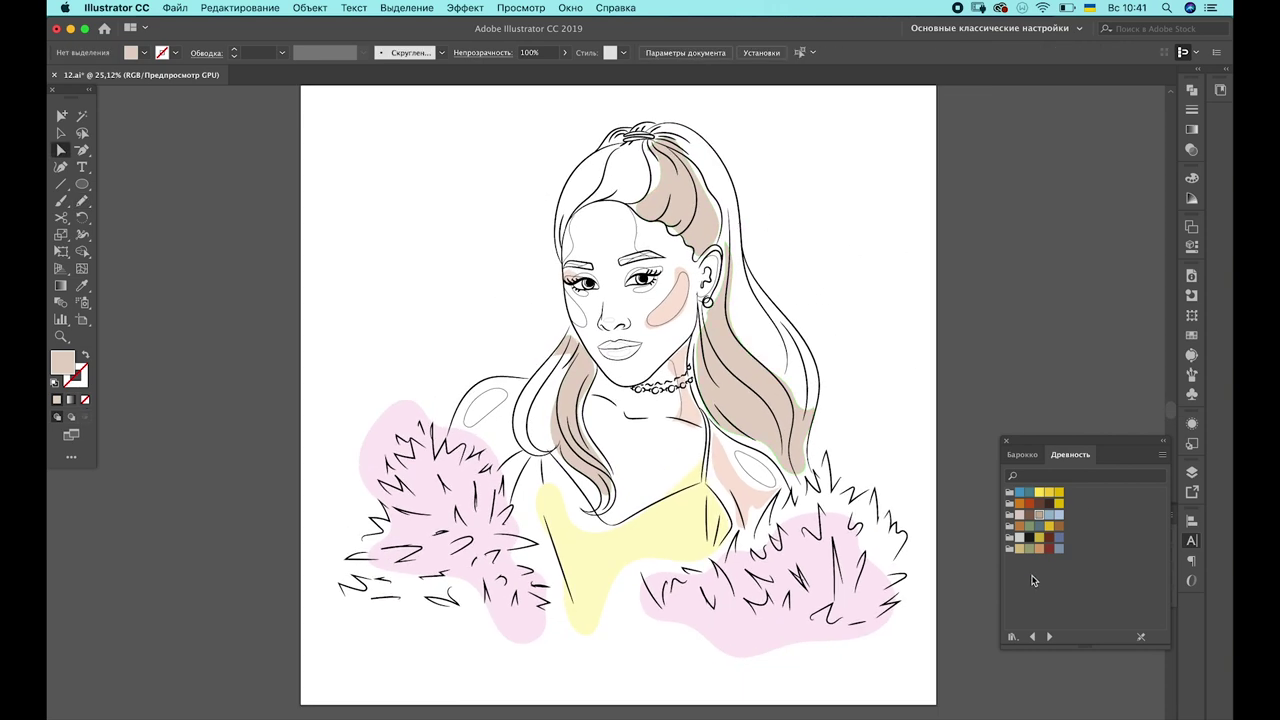
pyautogui.click(1048, 636)
pyautogui.click(1048, 636)
pyautogui.click(1048, 636)
pyautogui.click(1048, 636)
pyautogui.click(1048, 636)
pyautogui.click(1048, 636)
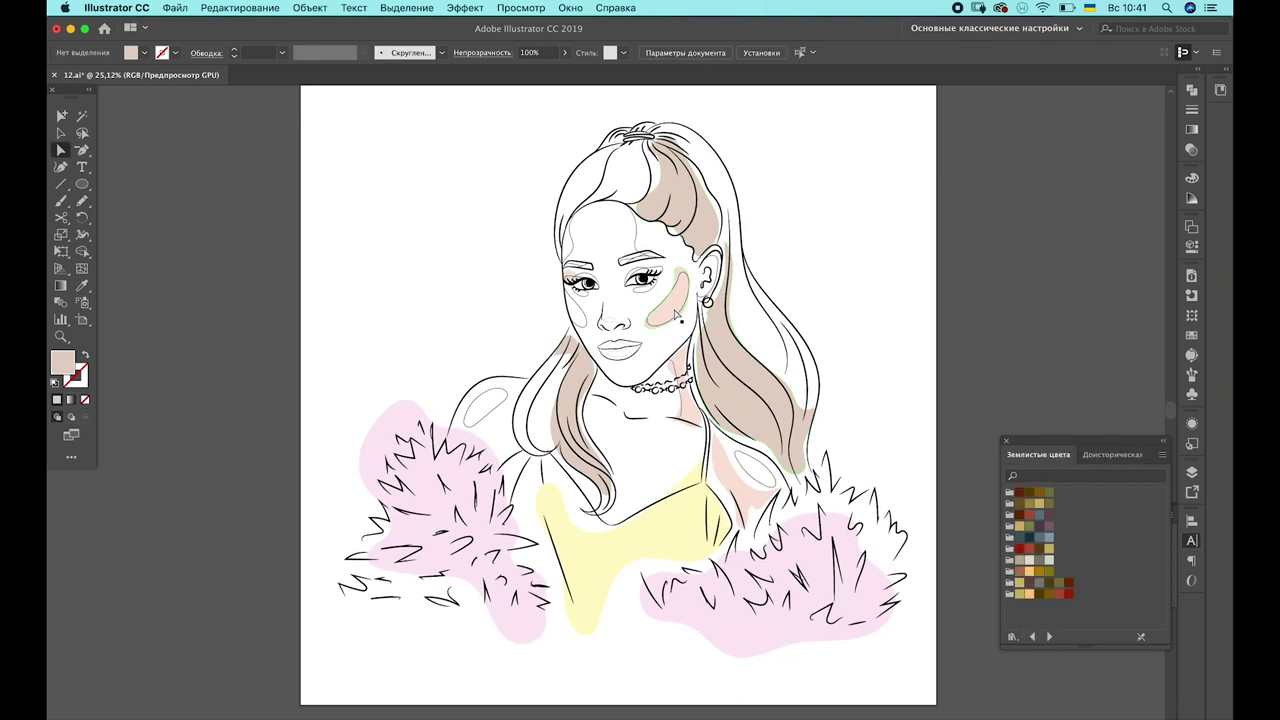
pyautogui.doubleClick(62, 361)
pyautogui.click(486, 294)
pyautogui.moveTo(486, 294); pyautogui.dragTo(500, 297)
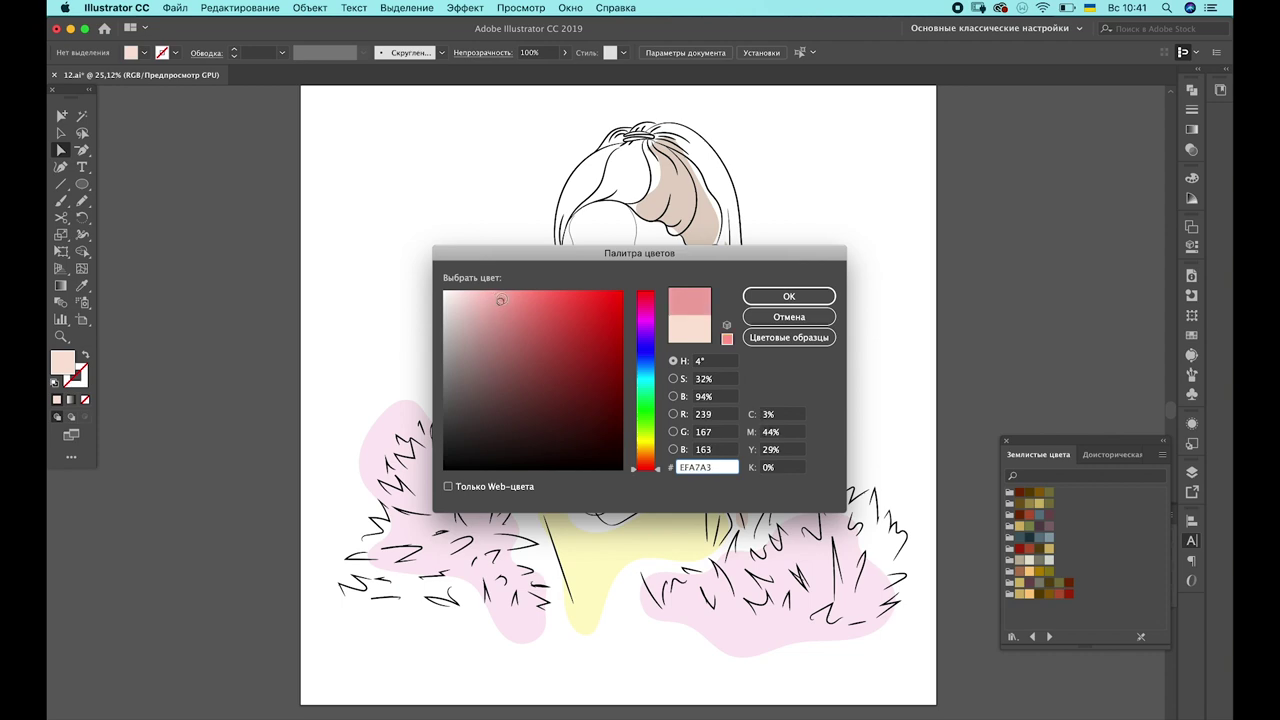
pyautogui.press('Return')
# Draw a first pink lip shape, then delete it to redo
pyautogui.press('super+equal')
pyautogui.press('n')
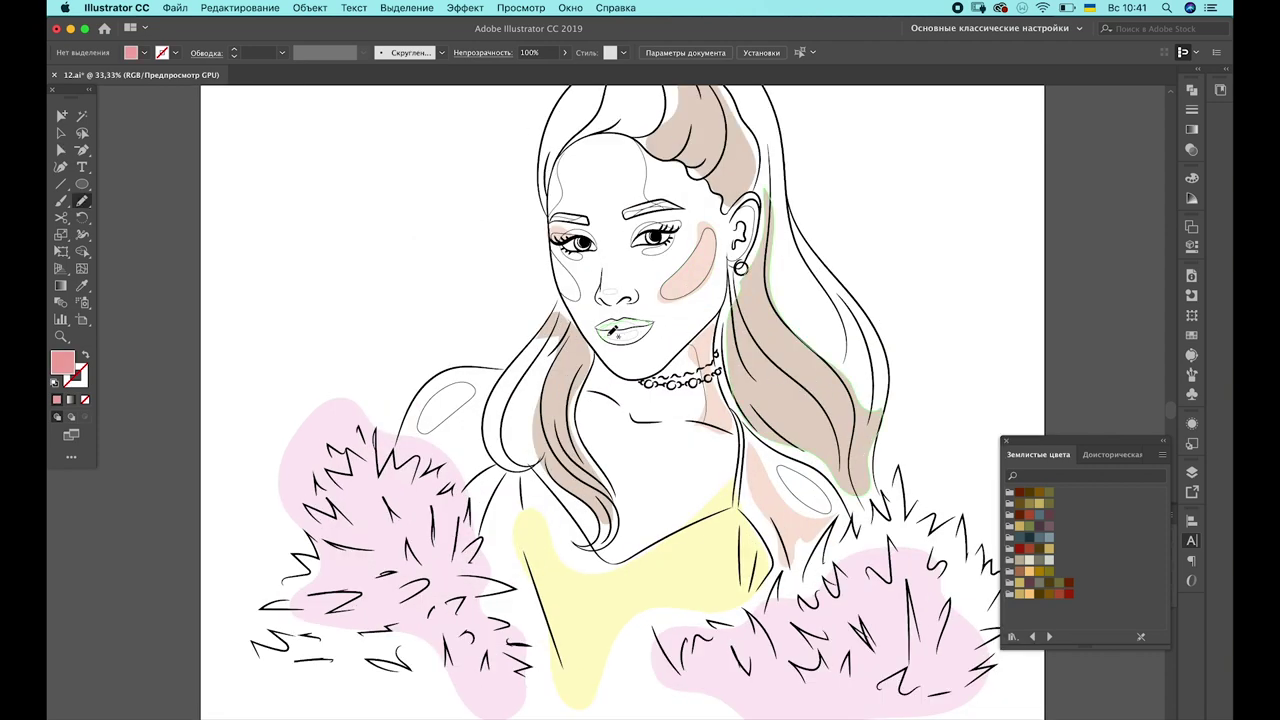
pyautogui.moveTo(658, 318); pyautogui.dragTo(660, 318)
pyautogui.press('v')
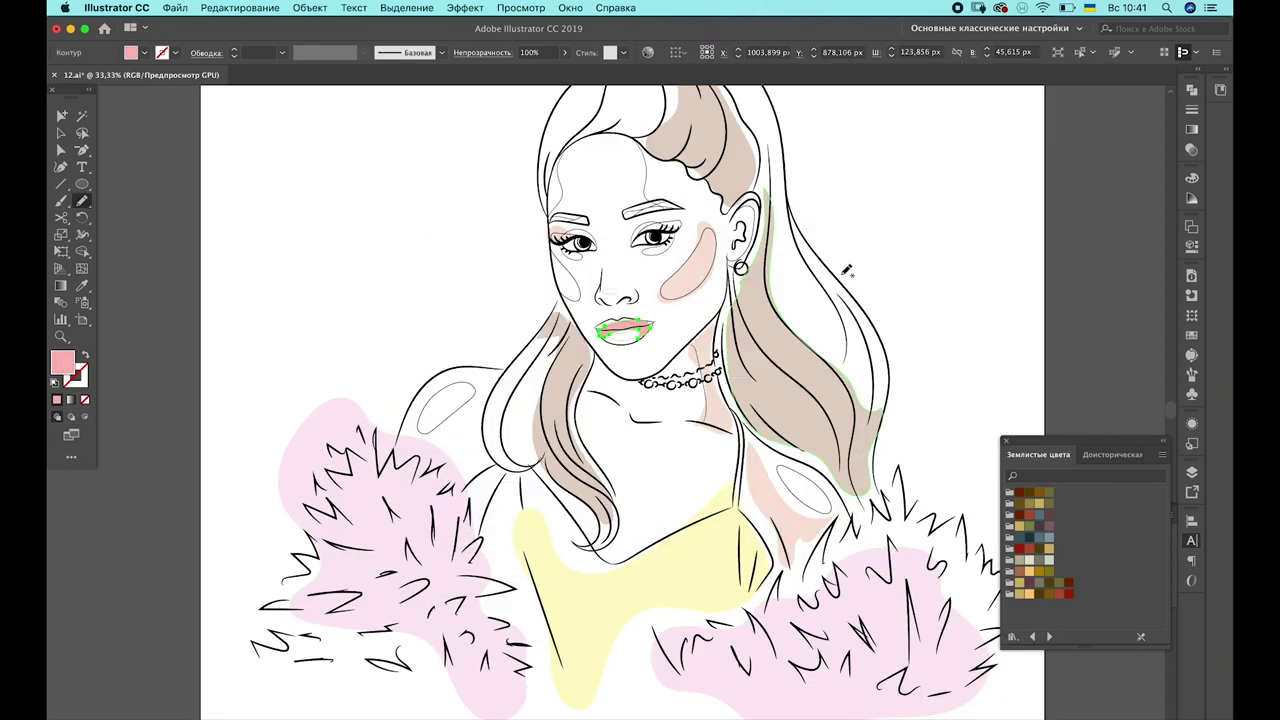
pyautogui.click(906, 237)
pyautogui.scroll(4, 611, 349)
pyautogui.click(640, 262)
pyautogui.press('Delete')
pyautogui.press('n')
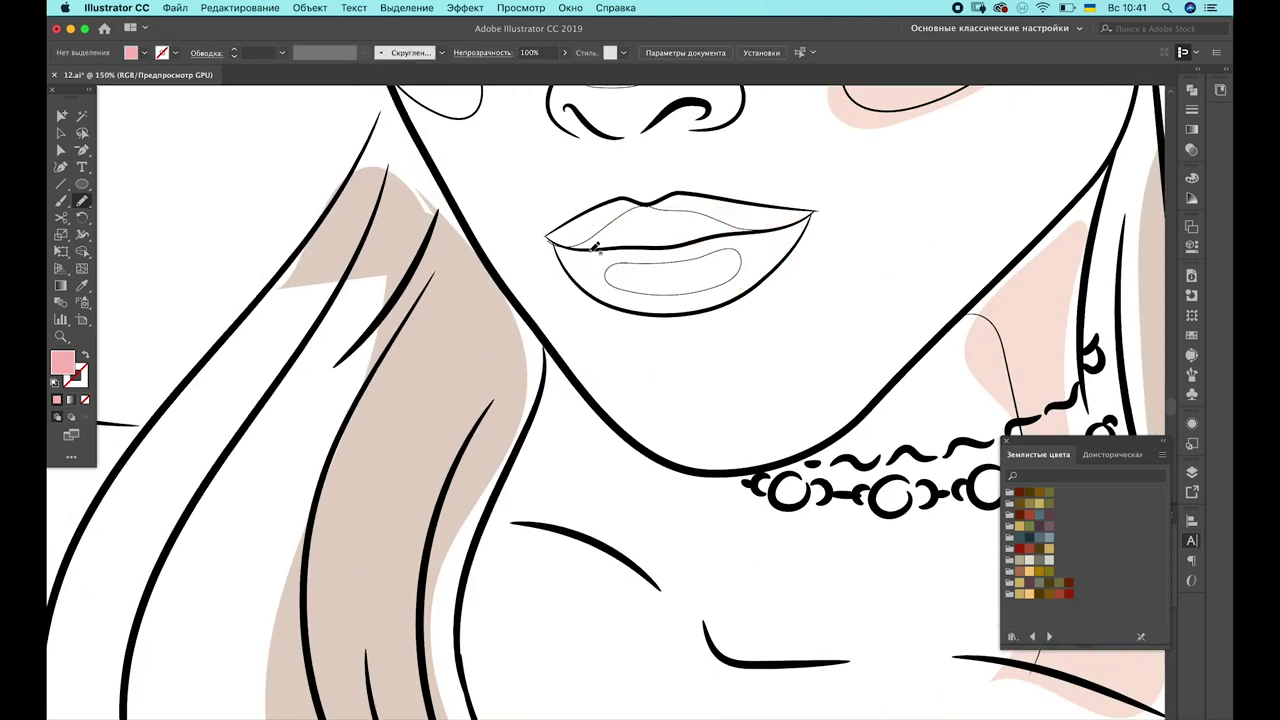
# Redraw the pink fill to cover both lips, discarding the upper-lip-only attempt
pyautogui.moveTo(624, 193); pyautogui.dragTo(626, 196)
pyautogui.press('super+minus')
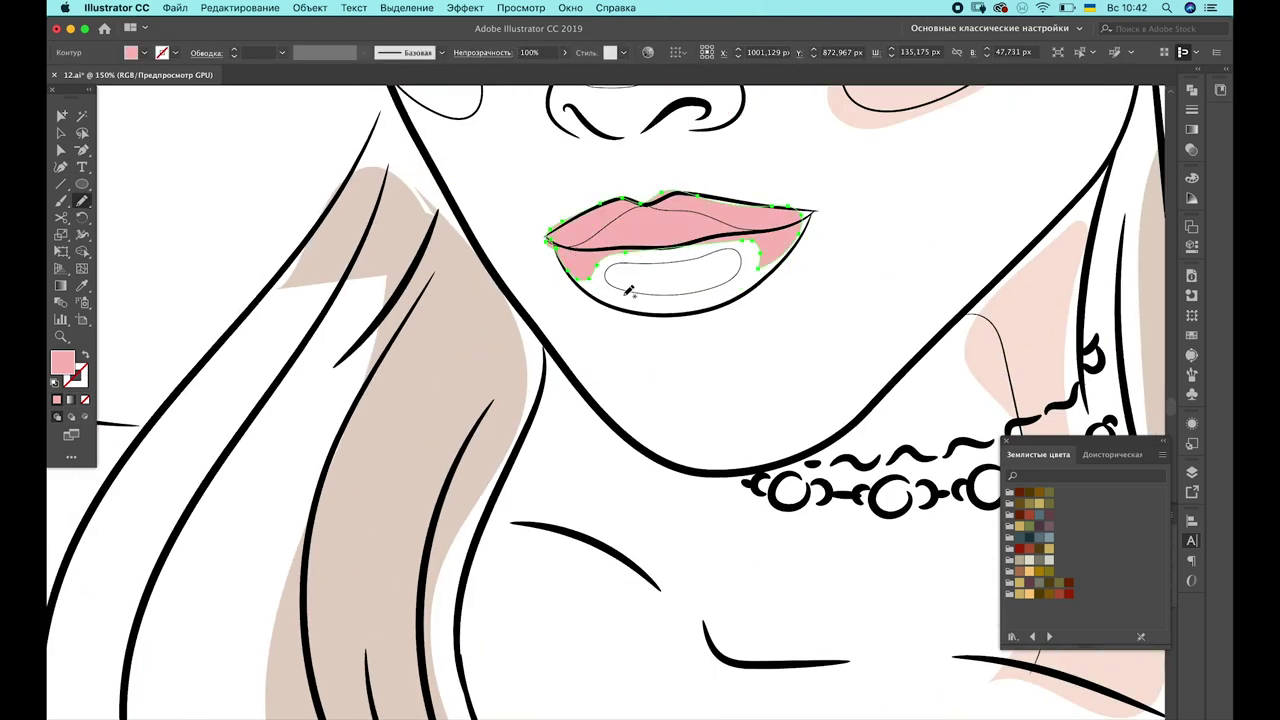
pyautogui.press('v')
pyautogui.press('super+0')
pyautogui.press('super+1')
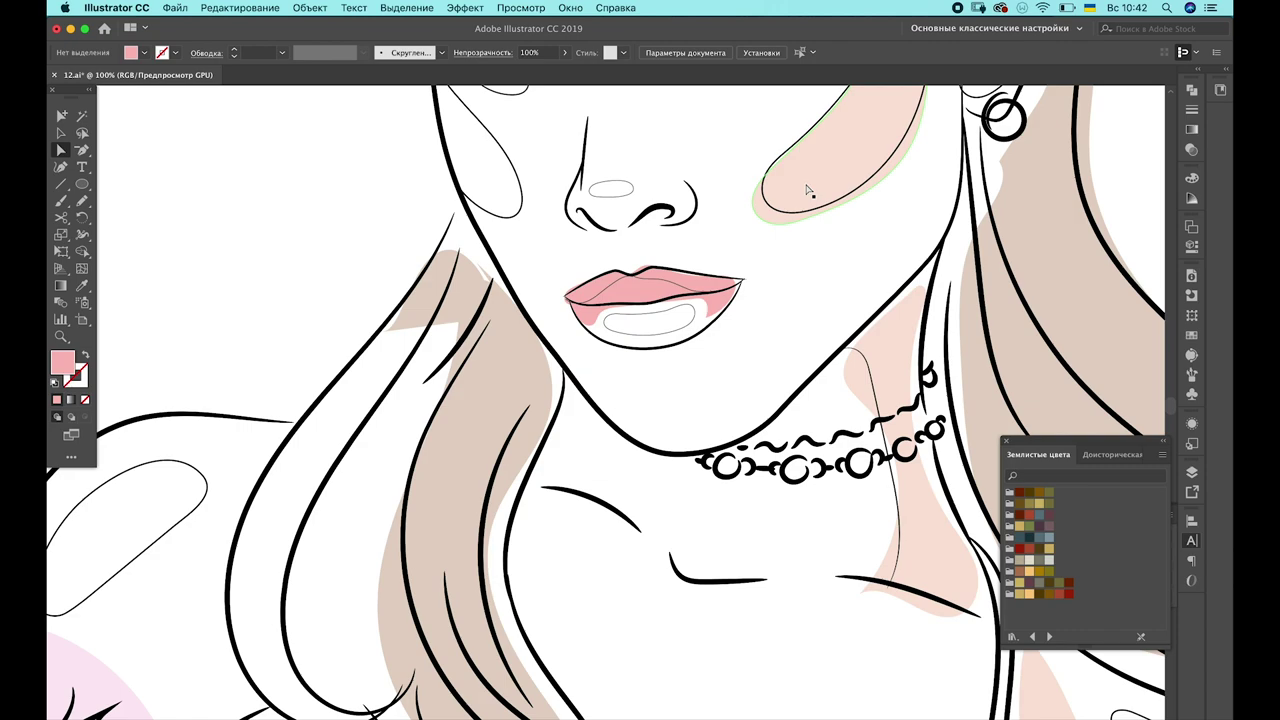
pyautogui.click(705, 315)
pyautogui.press('Delete')
pyautogui.press('n')
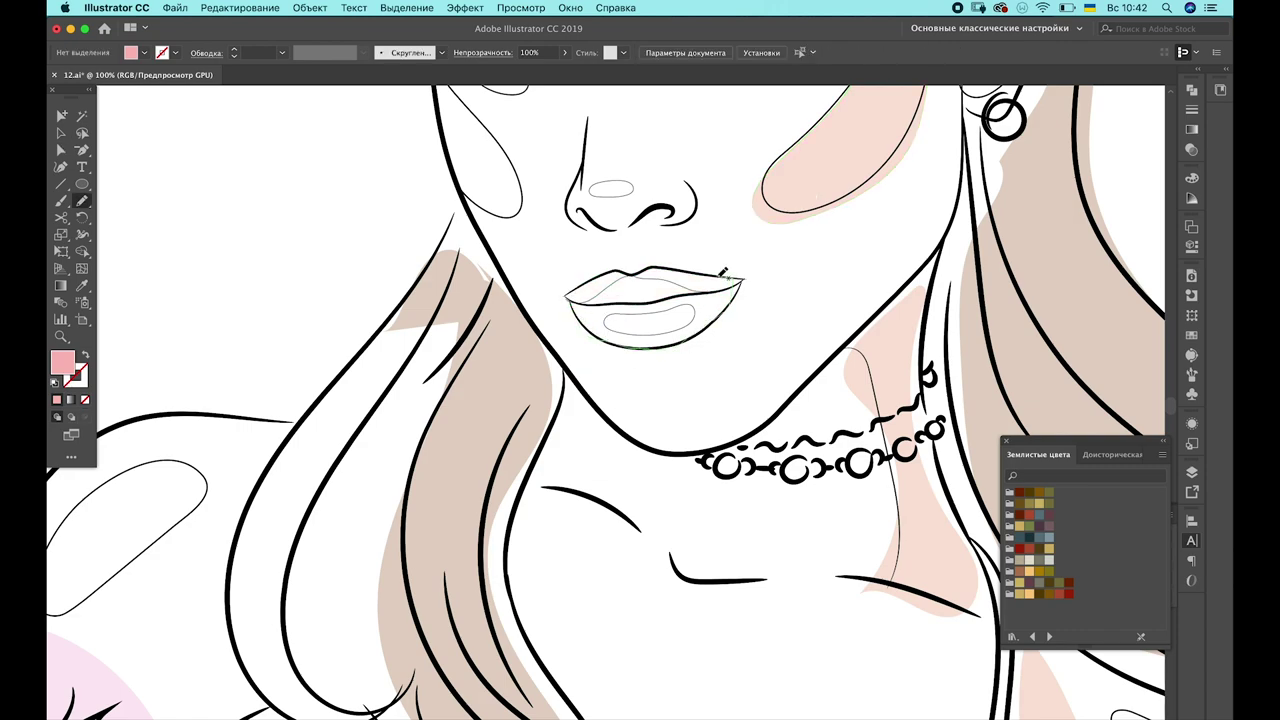
pyautogui.moveTo(568, 298); pyautogui.dragTo(568, 298)
# Paint eyeshadow above both eyes and recolour it yellow-orange from the swatches
pyautogui.press('super+0')
pyautogui.press('super+plus')
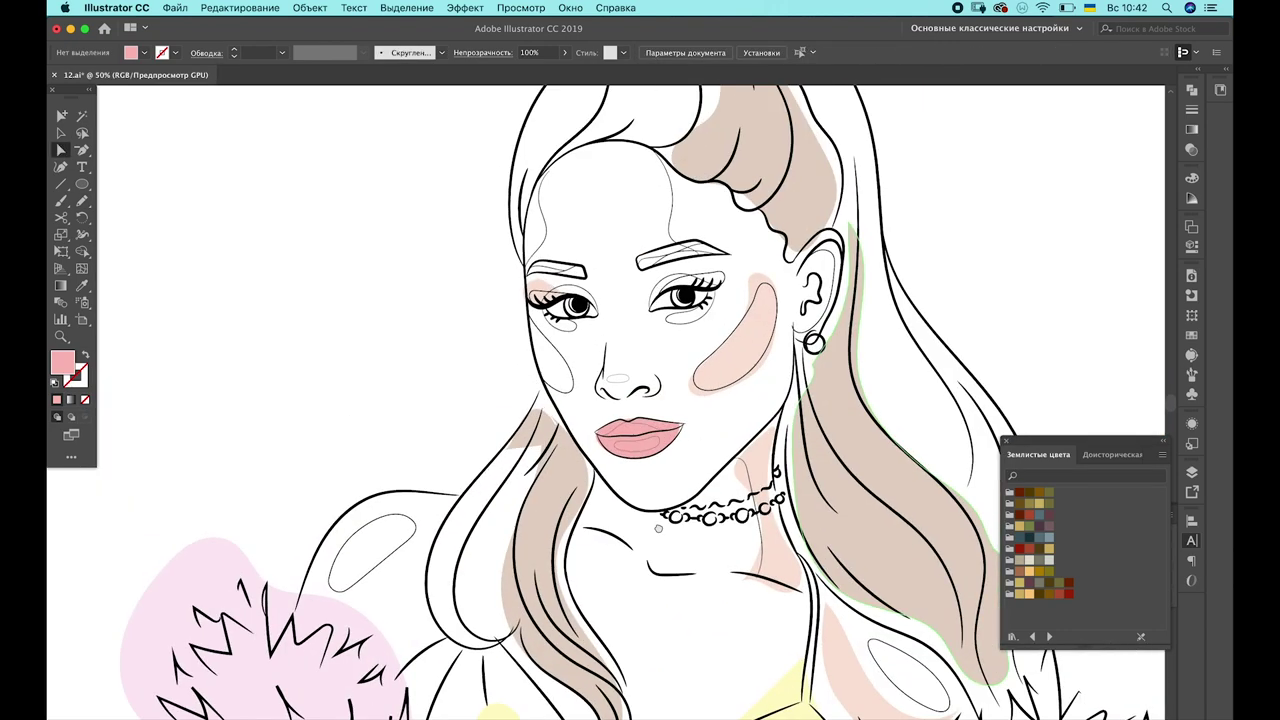
pyautogui.moveTo(726, 302); pyautogui.dragTo(726, 302)
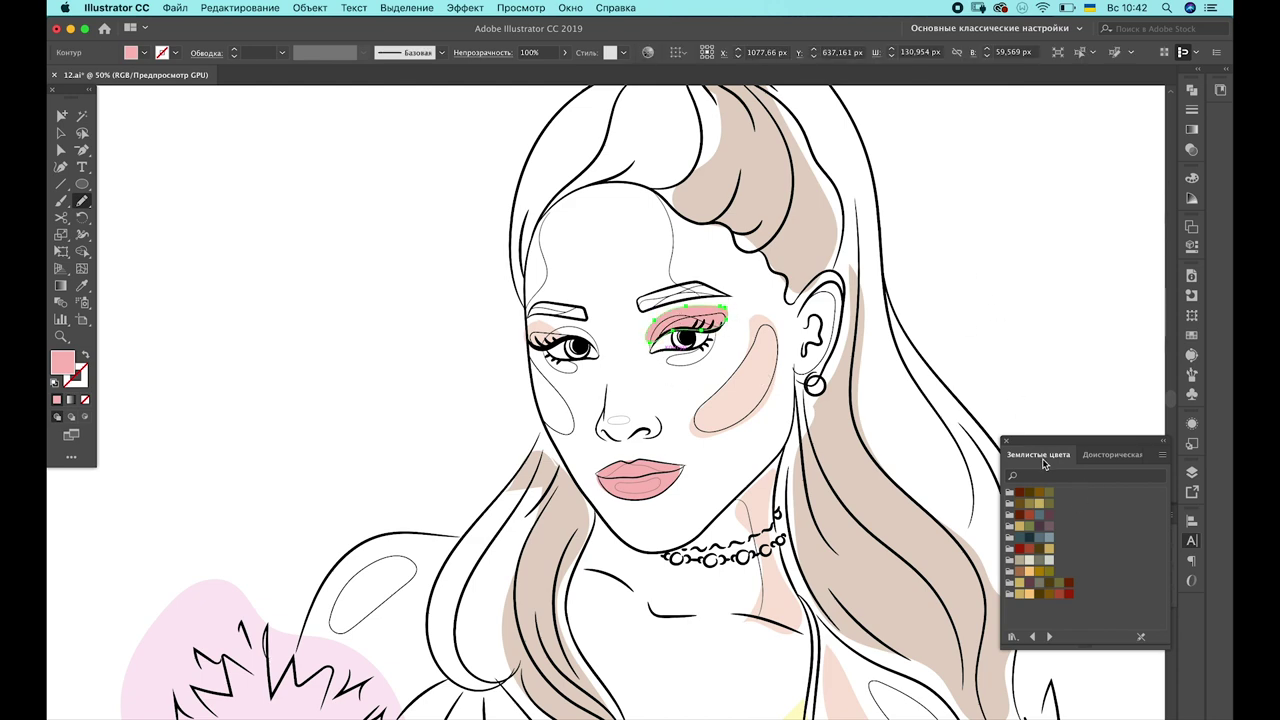
pyautogui.press('v')
pyautogui.click(537, 338)
pyautogui.press('i')
pyautogui.click(688, 318)
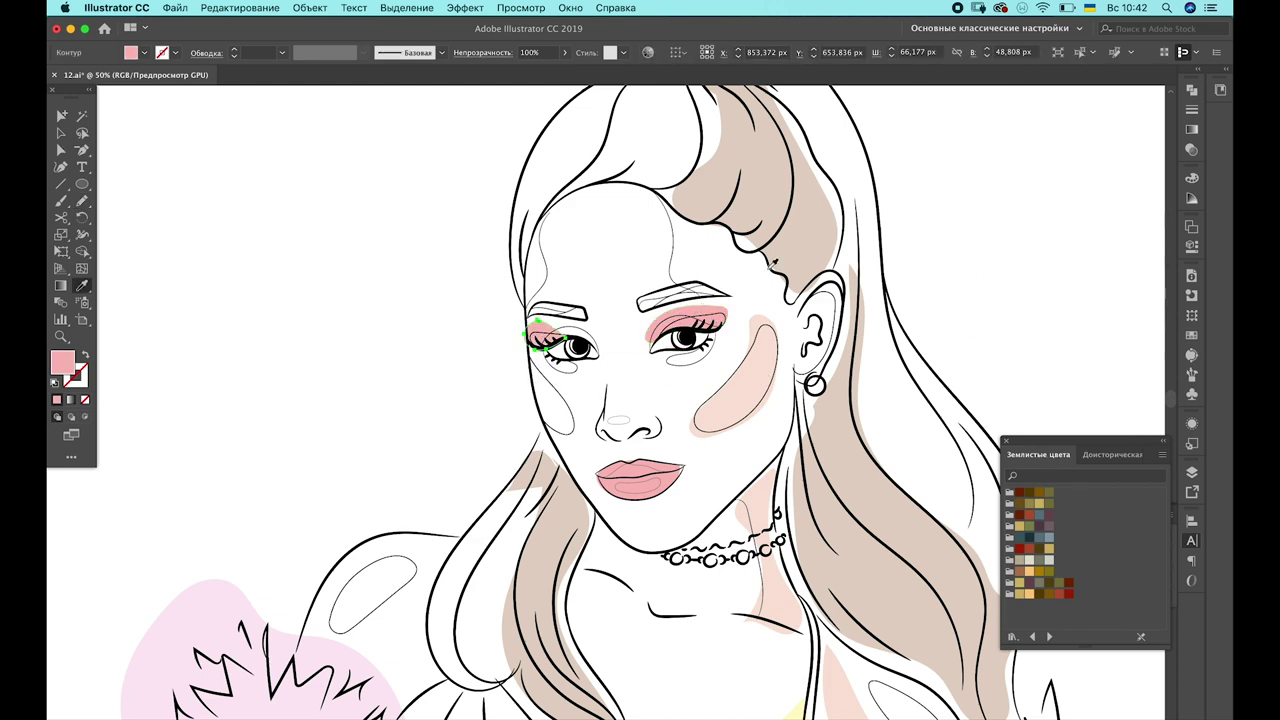
pyautogui.click(1029, 594)
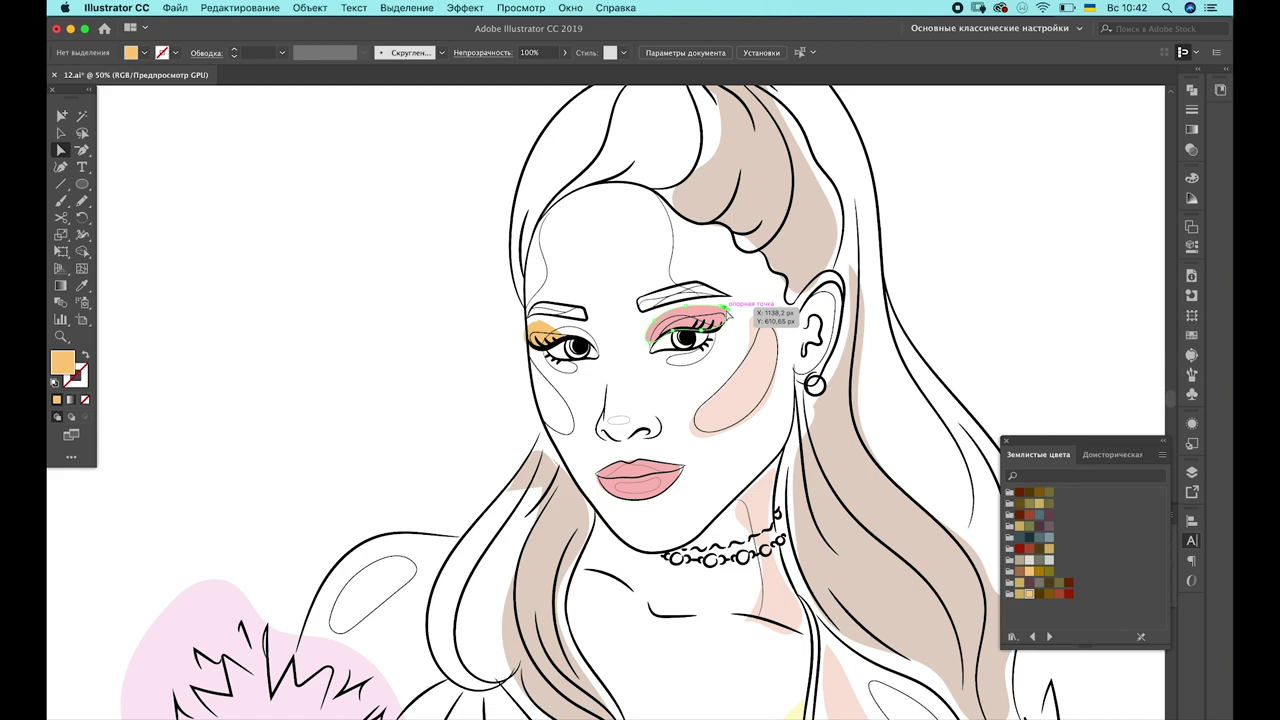
pyautogui.keyDown('alt'); pyautogui.click(712, 322); pyautogui.keyUp('alt')
pyautogui.hotkey('ctrl', '0')
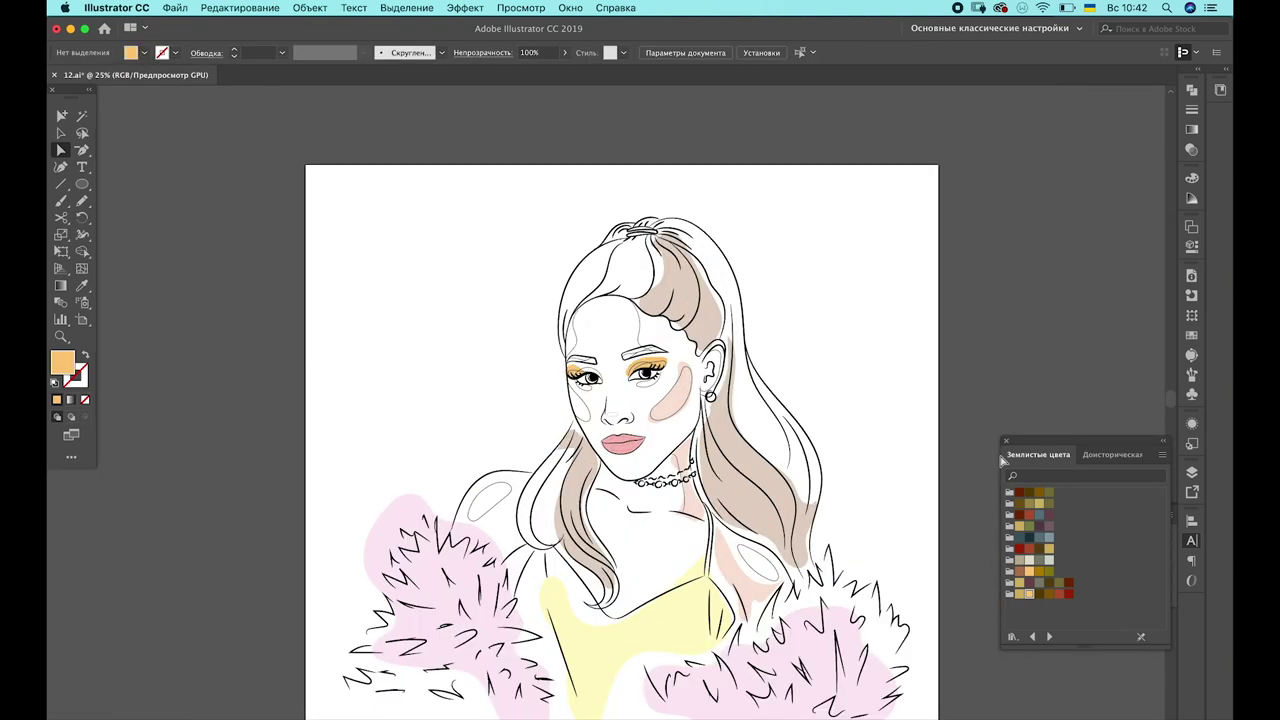
# On Layer 2 (Слой 2), paintbrush heart outlines beside the face and right of the hair
pyautogui.click(1191, 472)
pyautogui.click(1080, 416)
pyautogui.press('b')
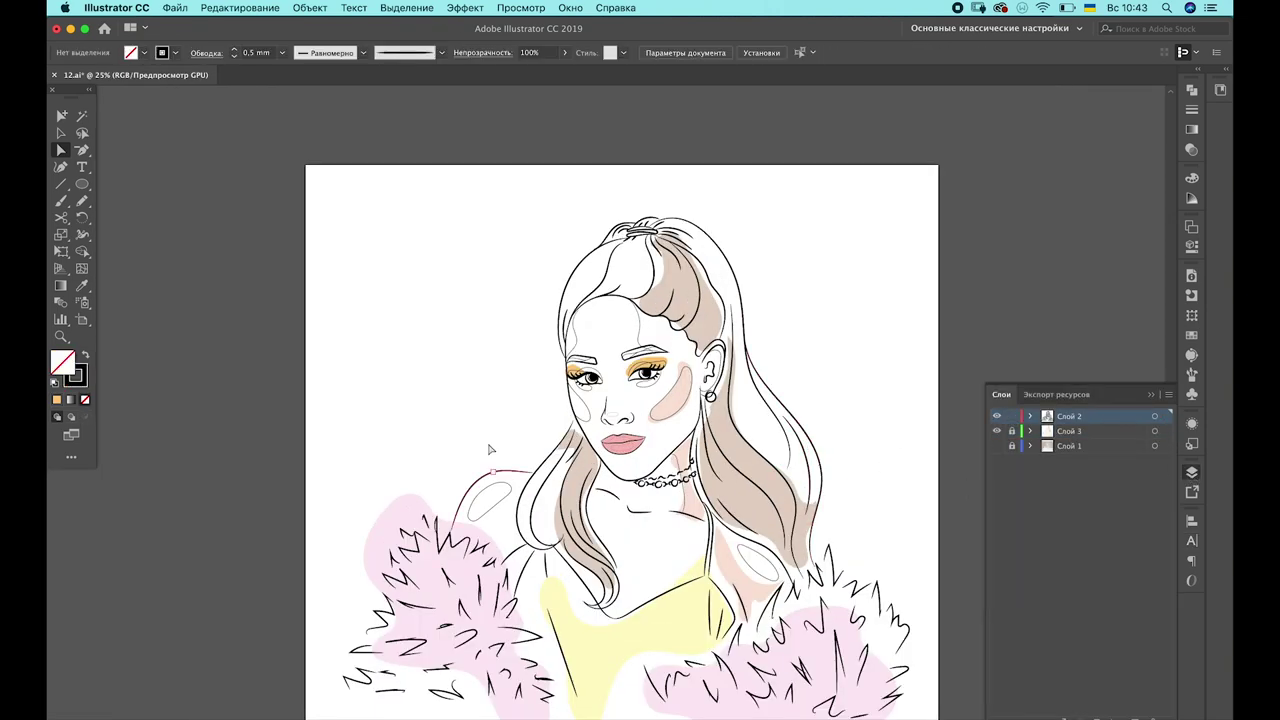
pyautogui.moveTo(531, 443); pyautogui.dragTo(516, 412)
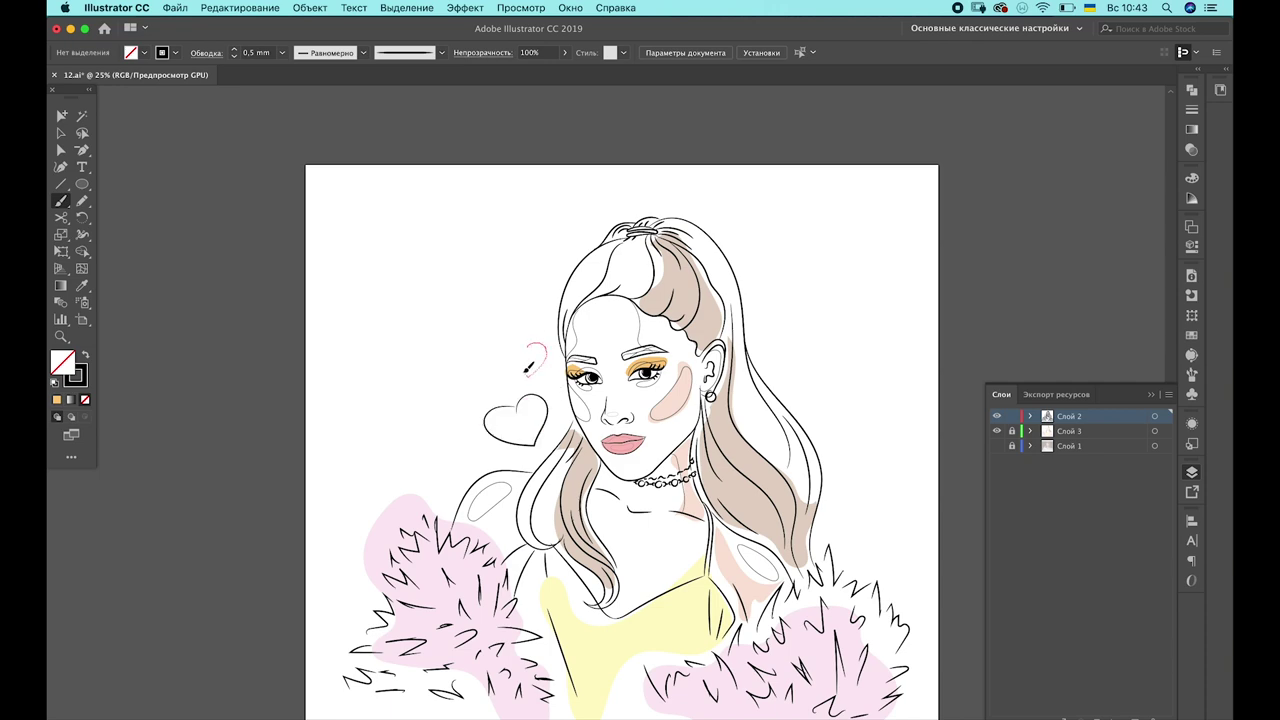
pyautogui.moveTo(528, 368); pyautogui.dragTo(528, 347)
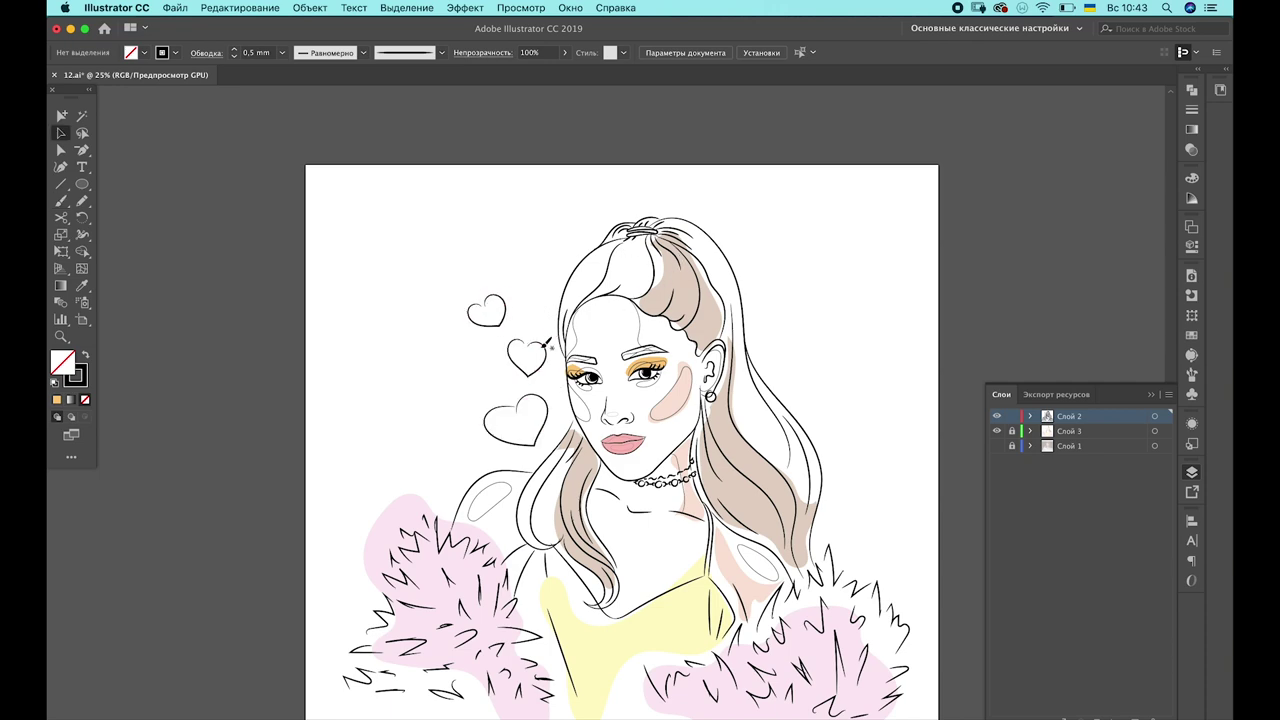
pyautogui.press('v')
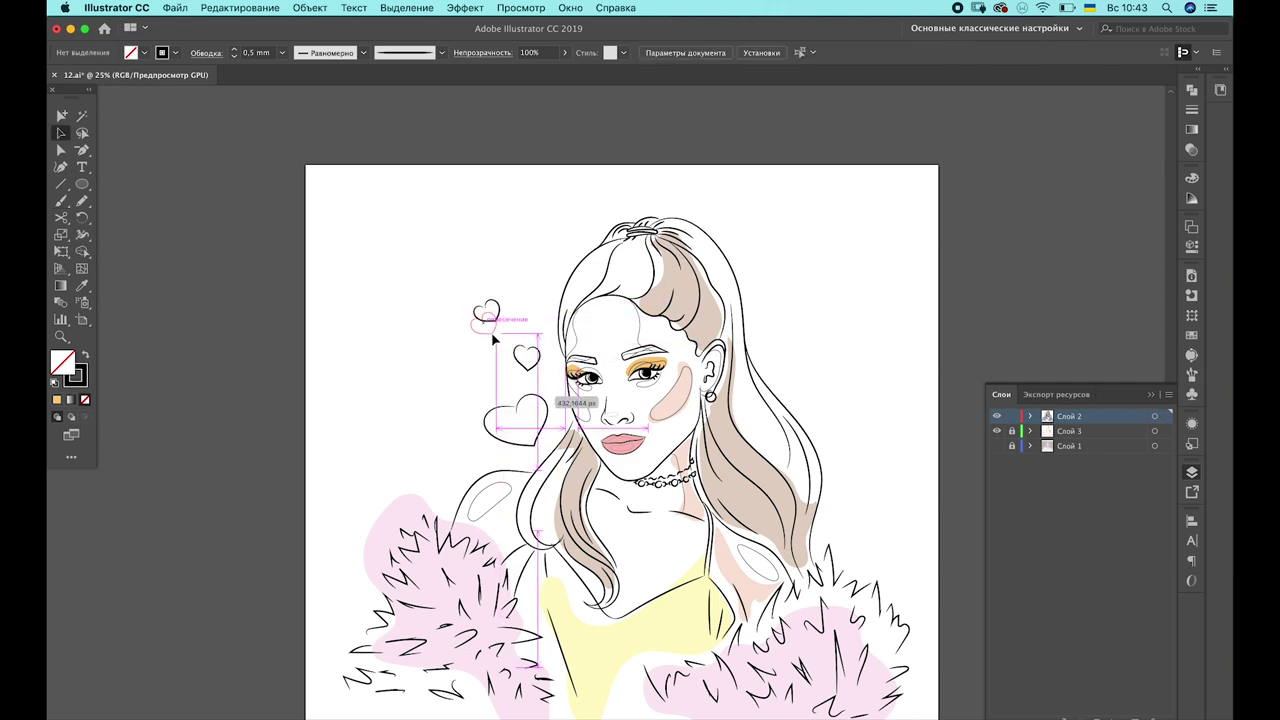
pyautogui.scroll(-2, 837, 437)
pyautogui.press('b')
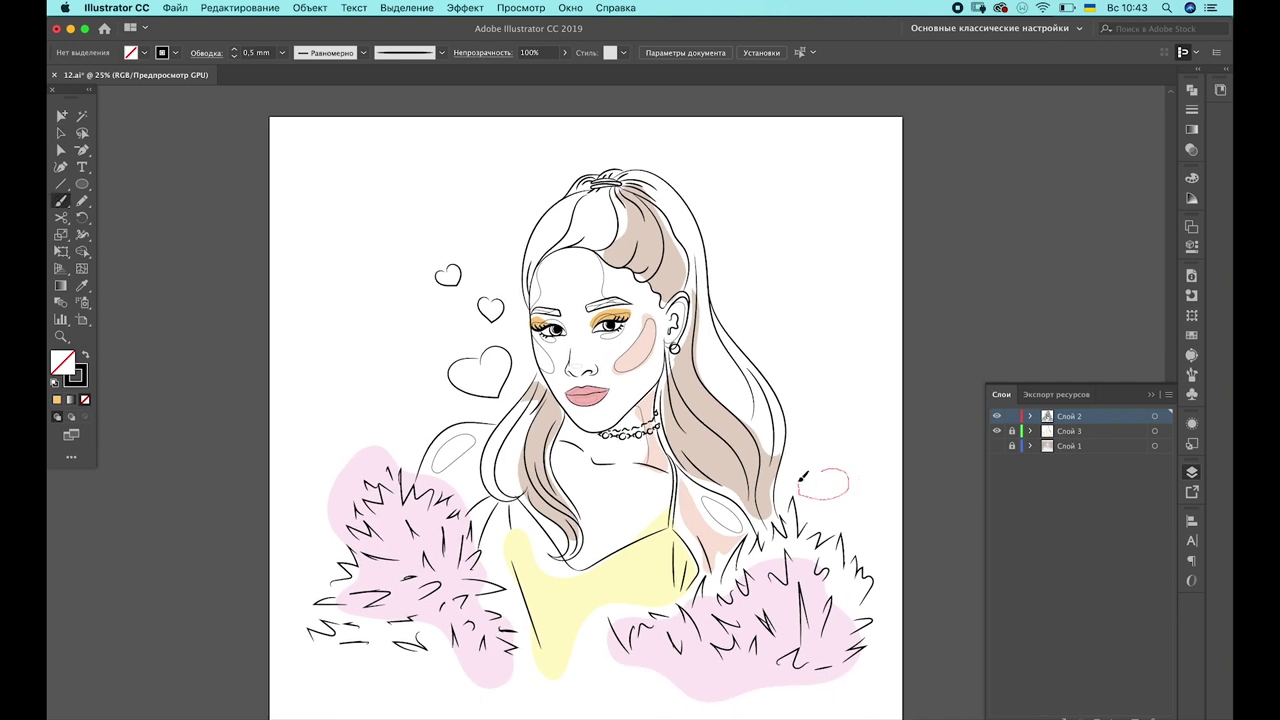
pyautogui.moveTo(800, 478); pyautogui.dragTo(803, 480)
# Tilt the right-hand heart, lock Layer 2, and make Layer 3 (Слой 3) active
pyautogui.press('v')
pyautogui.click(870, 458)
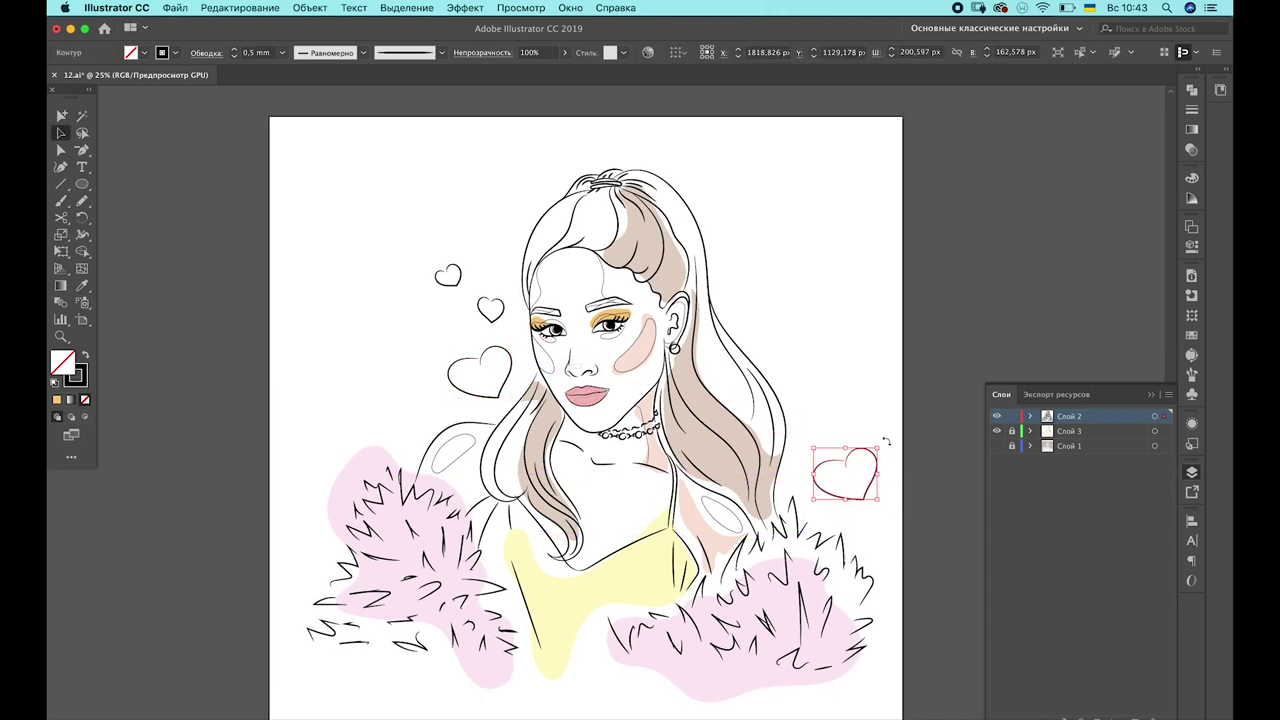
pyautogui.moveTo(885, 440); pyautogui.dragTo(905, 500)
pyautogui.click(889, 514)
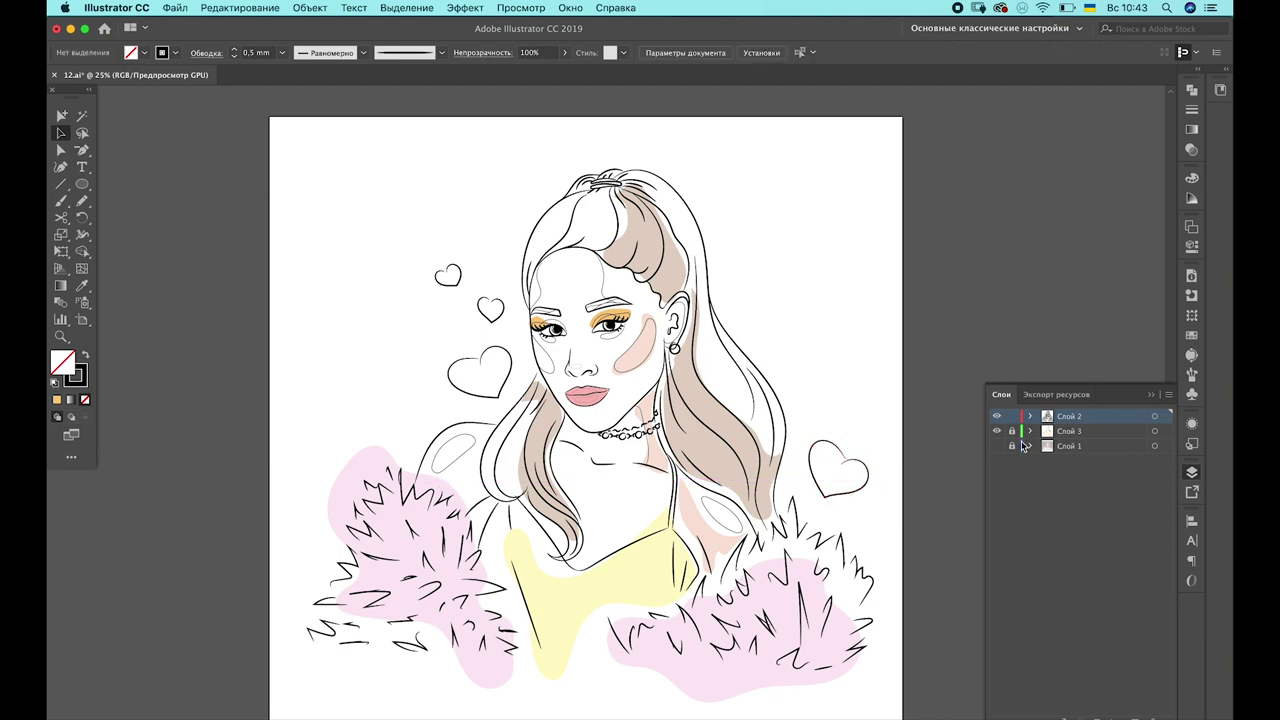
pyautogui.click(1011, 416)
pyautogui.click(1023, 436)
# Blob-brush pale pink inside the right-hand heart and the left hearts on Layer 3
pyautogui.hotkey('shift', 'b')
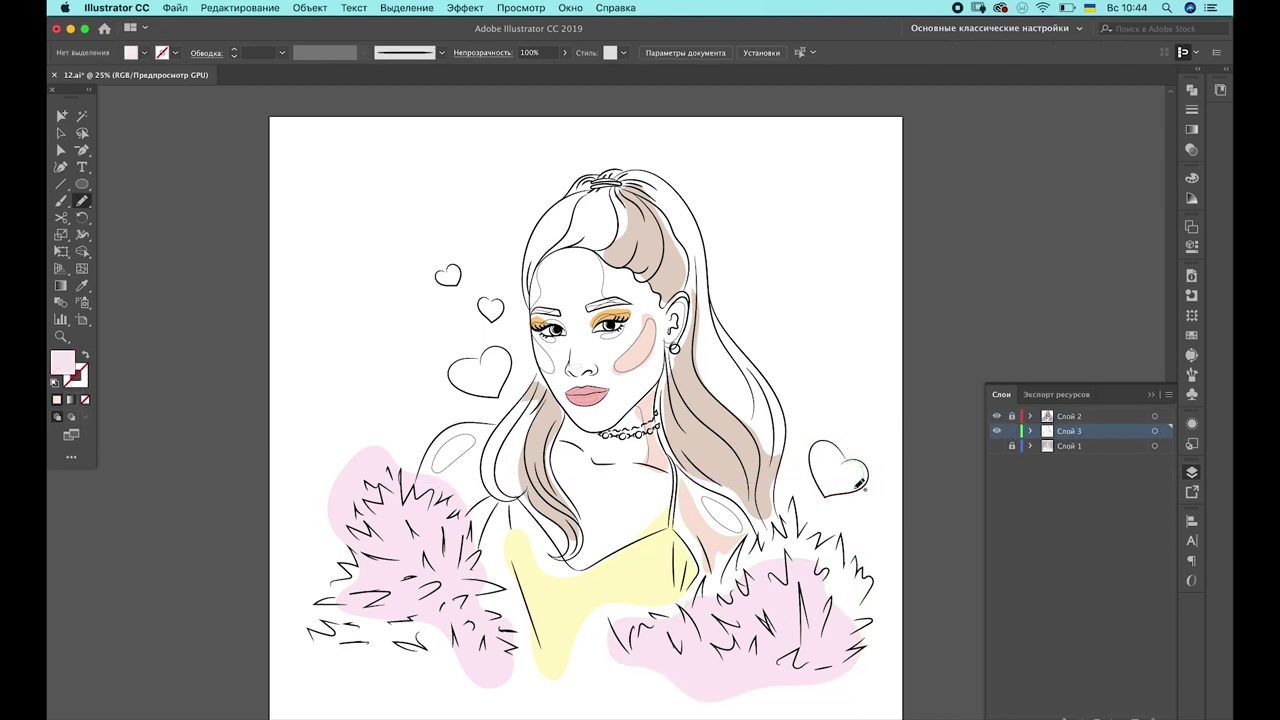
pyautogui.click(830, 460)
pyautogui.hotkey('shift', 'b')
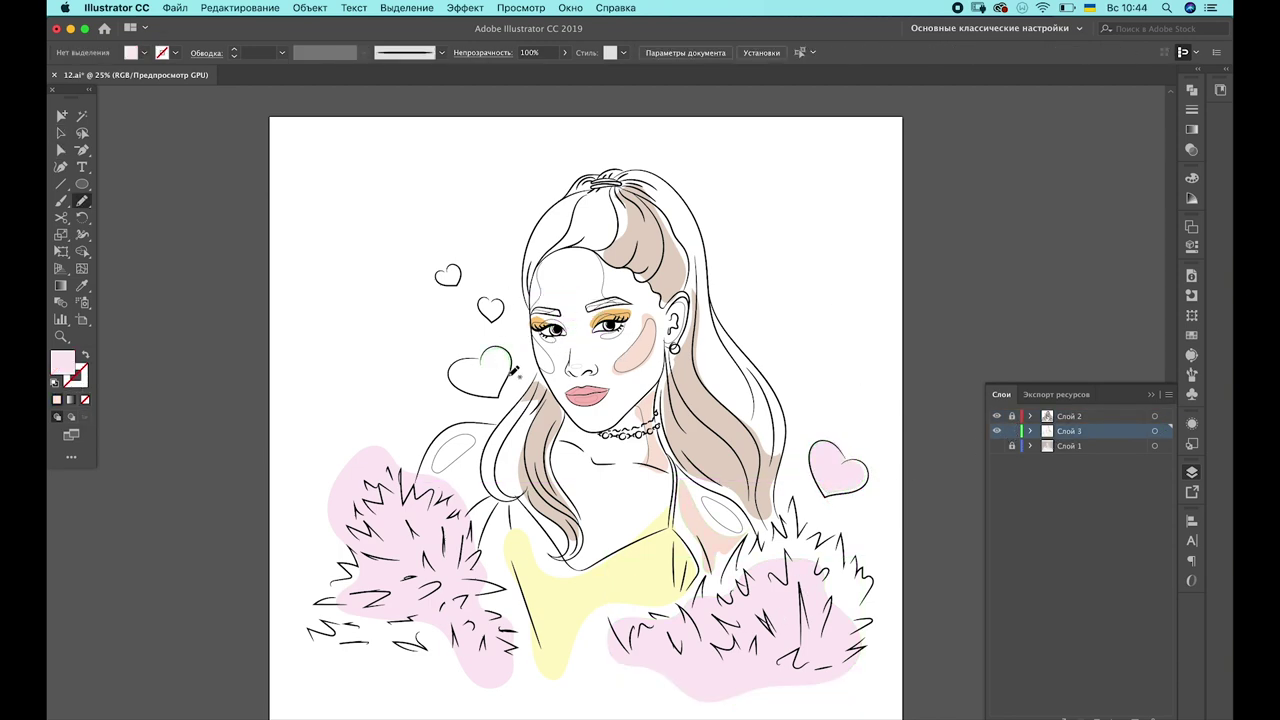
pyautogui.moveTo(514, 371)
pyautogui.mouseDown()
pyautogui.moveTo(502, 345)
pyautogui.moveTo(478, 370)
pyautogui.mouseUp()
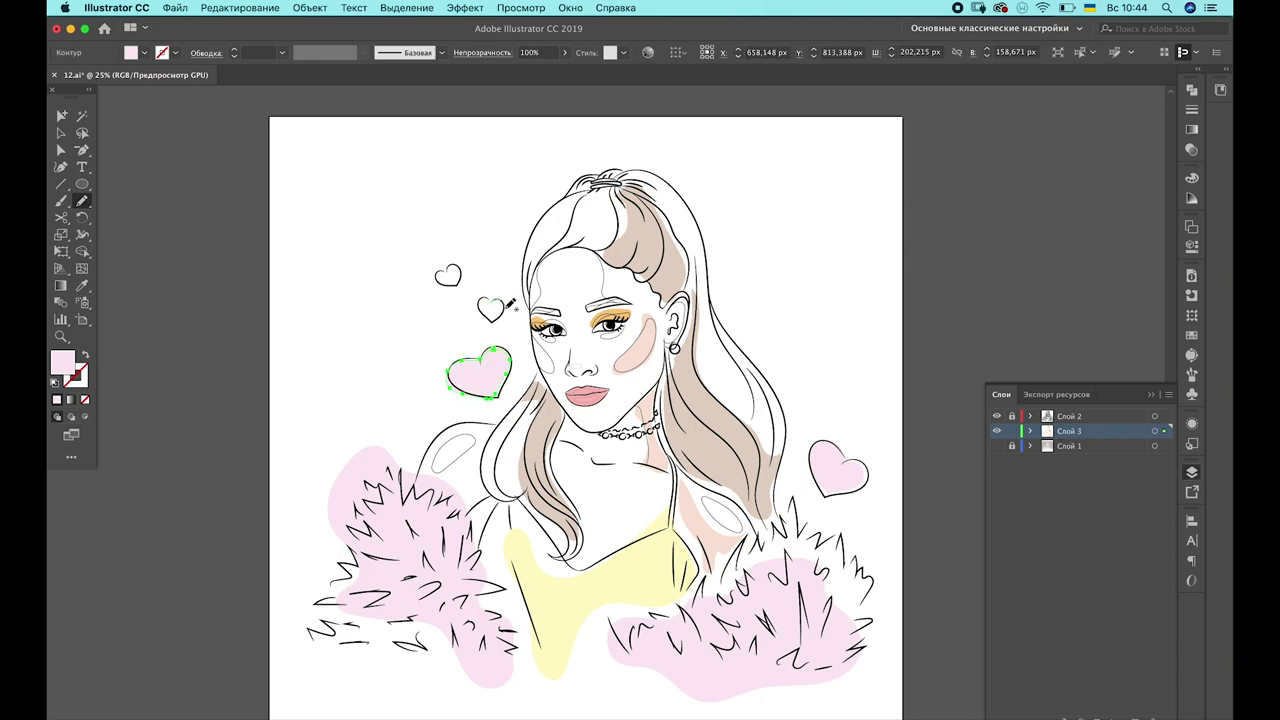
pyautogui.moveTo(498, 304)
pyautogui.mouseDown()
pyautogui.moveTo(485, 312)
pyautogui.moveTo(440, 278)
pyautogui.mouseUp()
pyautogui.press('a')
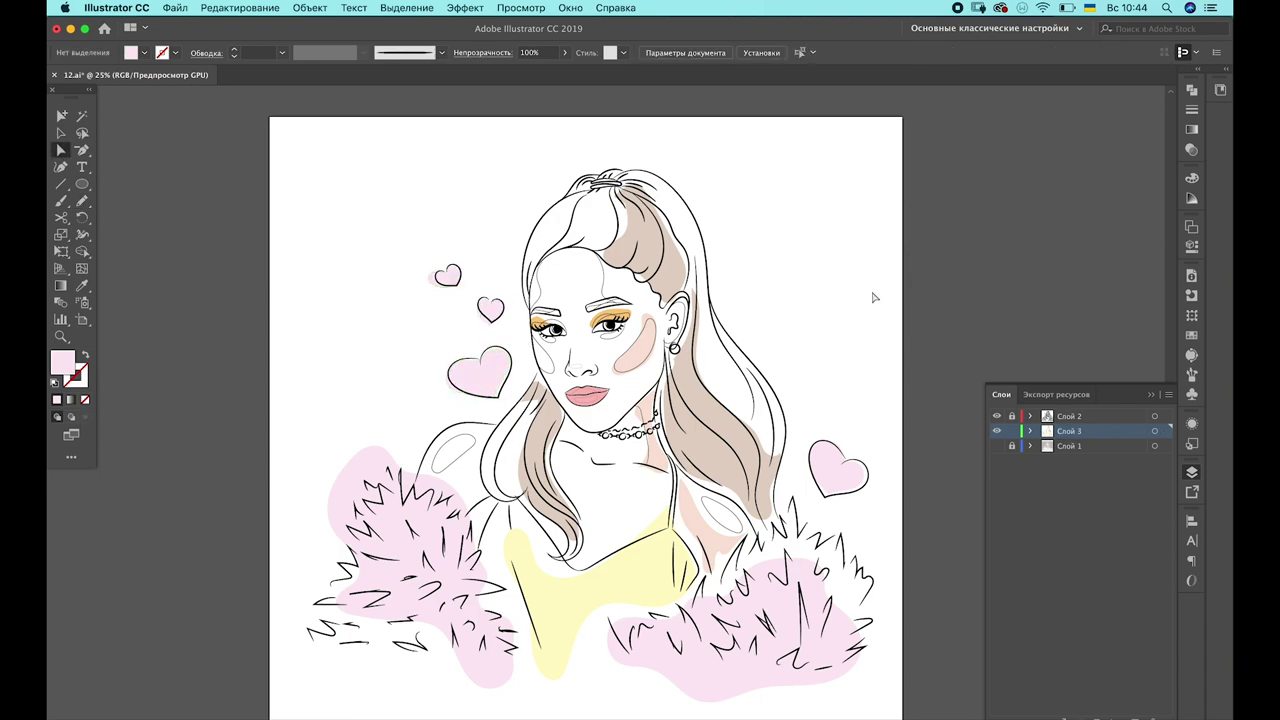